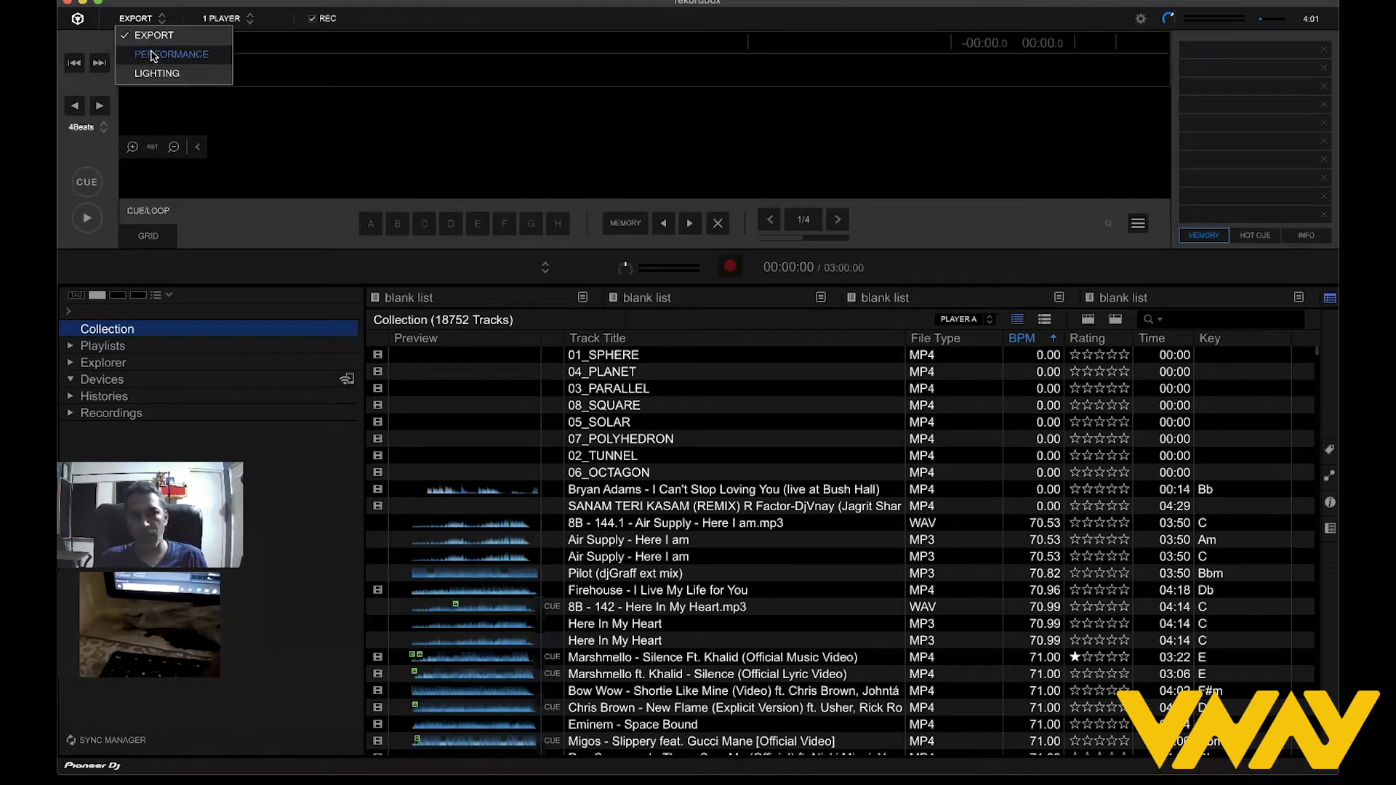
Switch to Performance mode to view its two-deck layout, and return to Export mode.
click(152, 56)
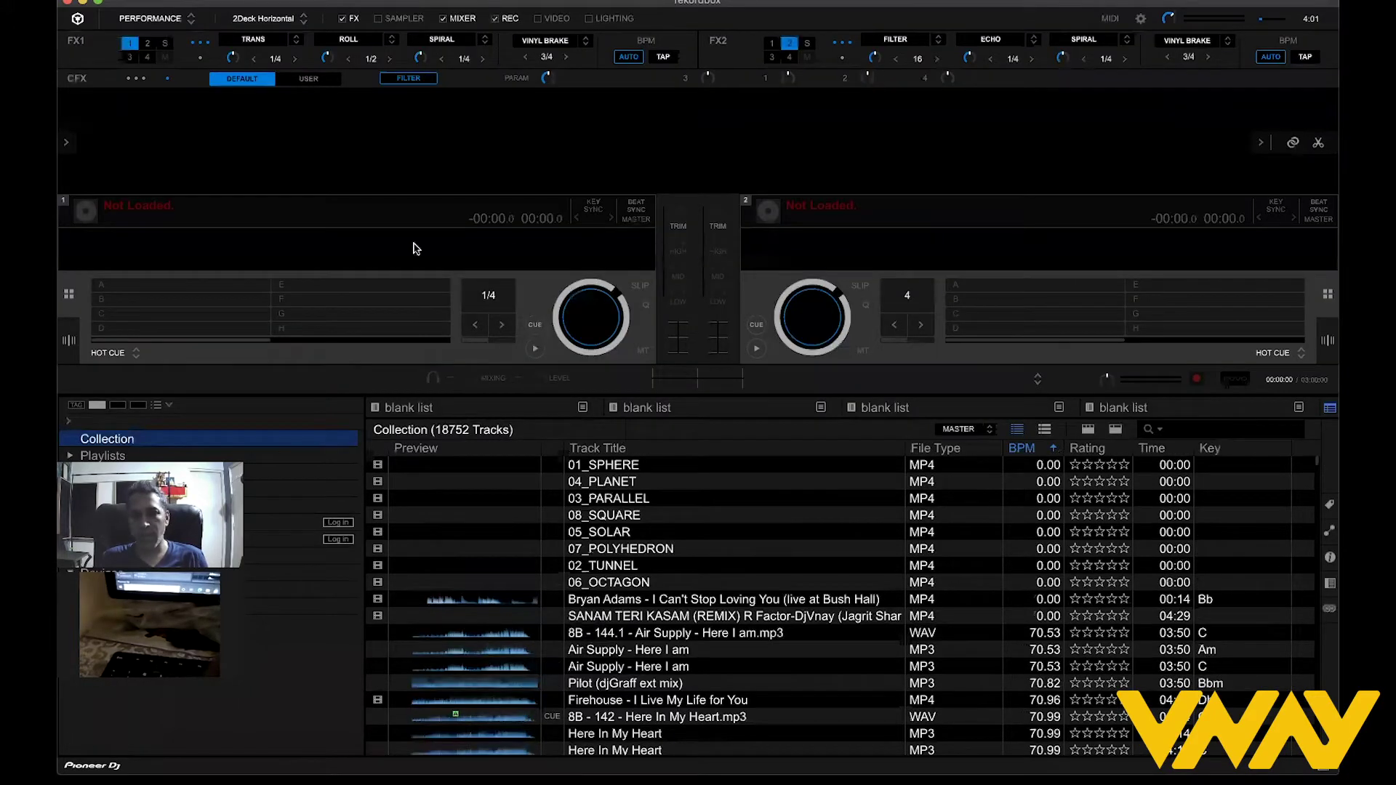
click(177, 21)
click(359, 175)
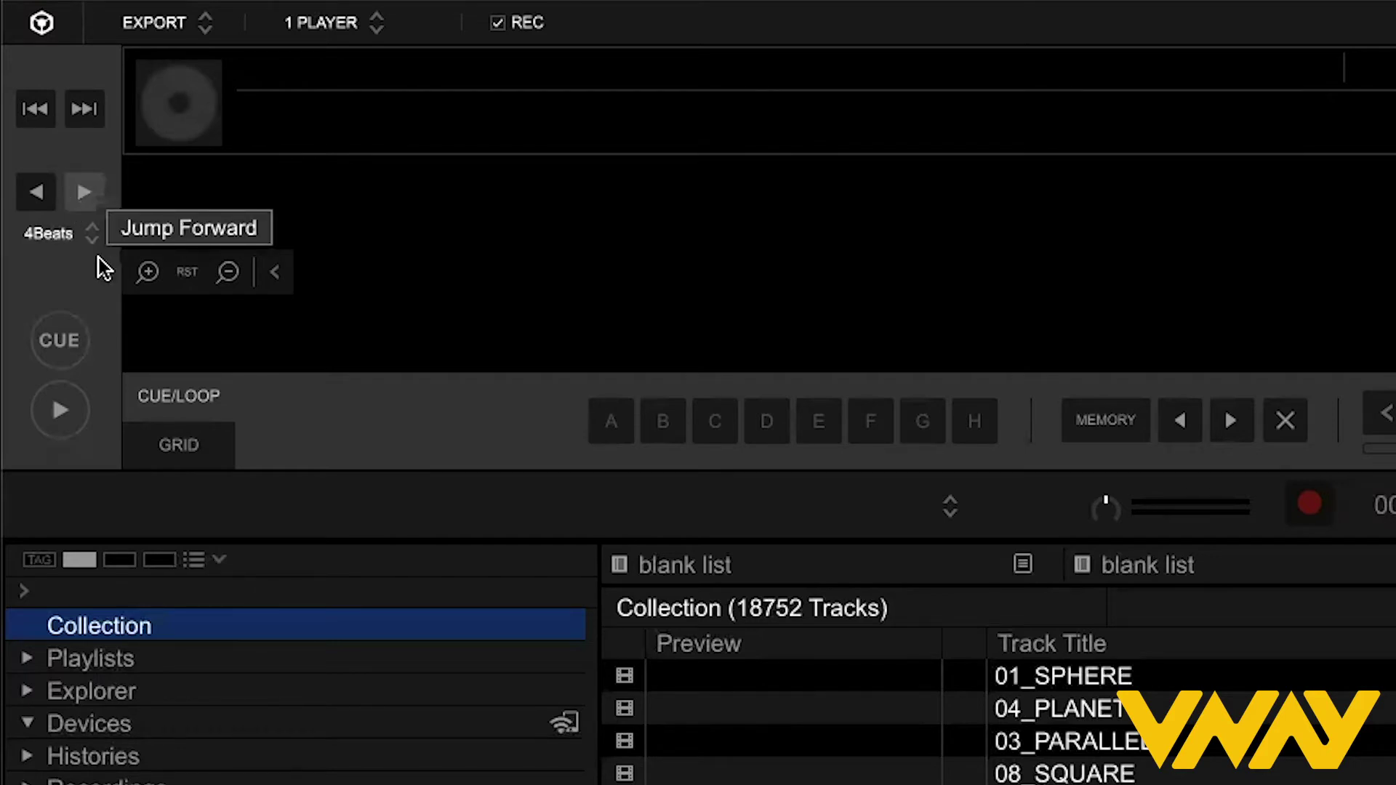
Examine the available beat jump lengths without changing the selected one.
click(94, 233)
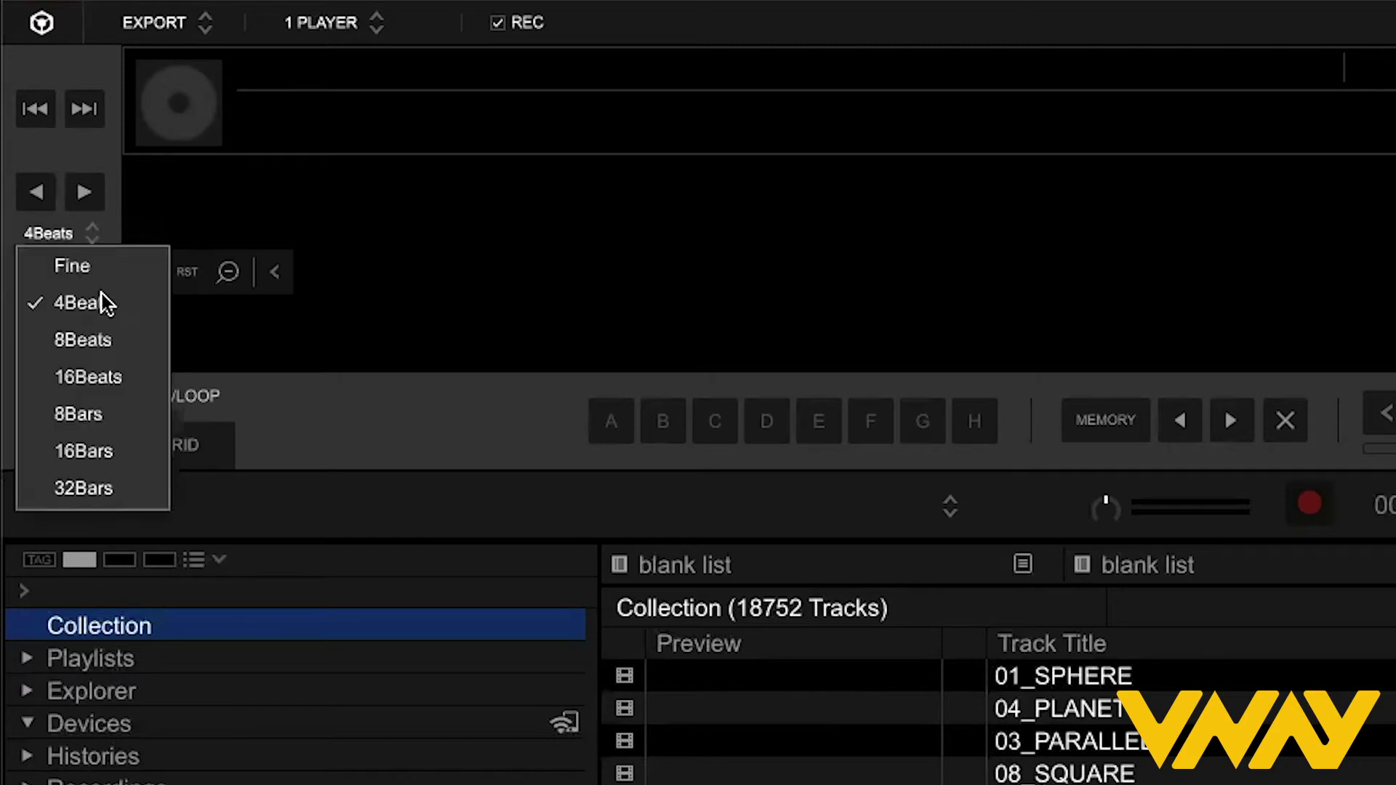
click(89, 237)
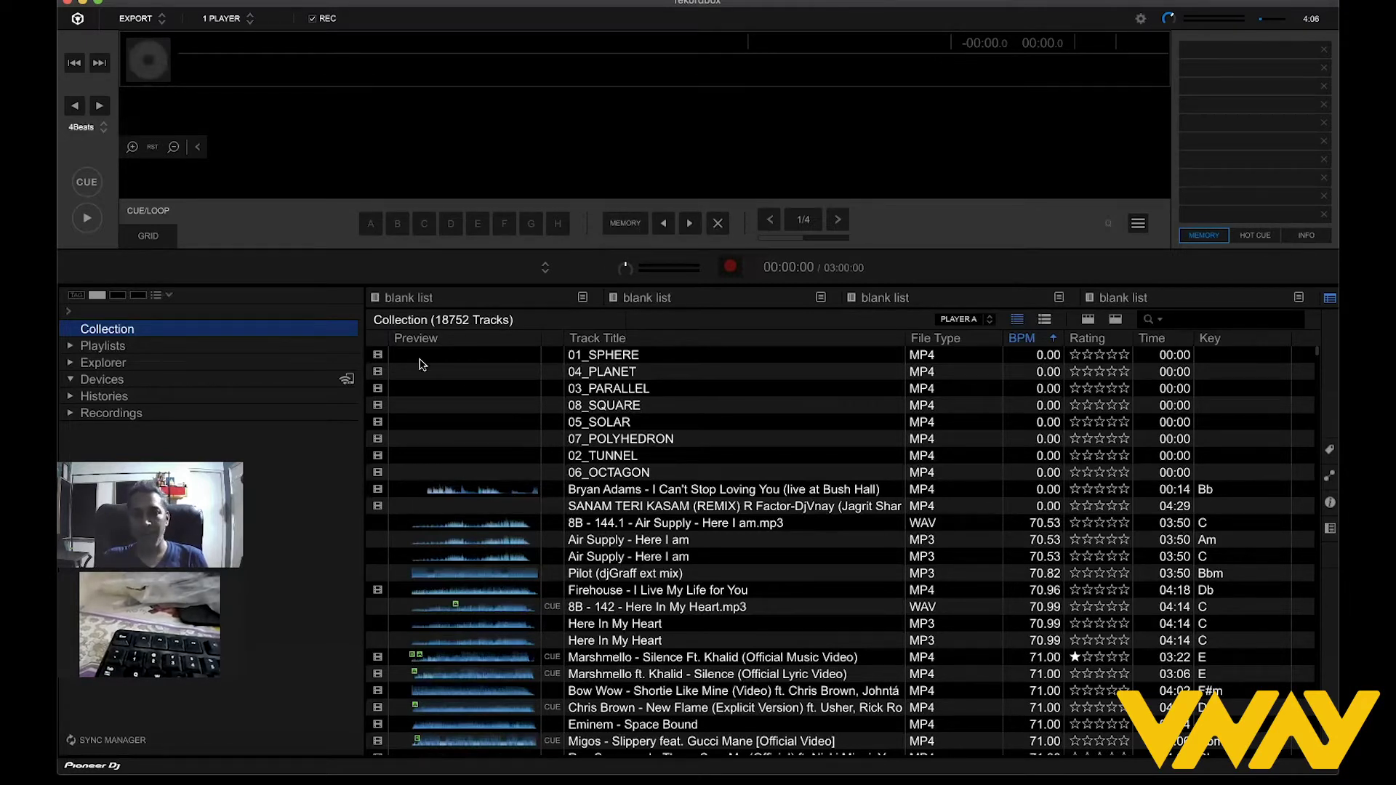
Load the MP3 "Air Supply - Here I am" in key C into the player and play it briefly.
click(613, 546)
click(614, 557)
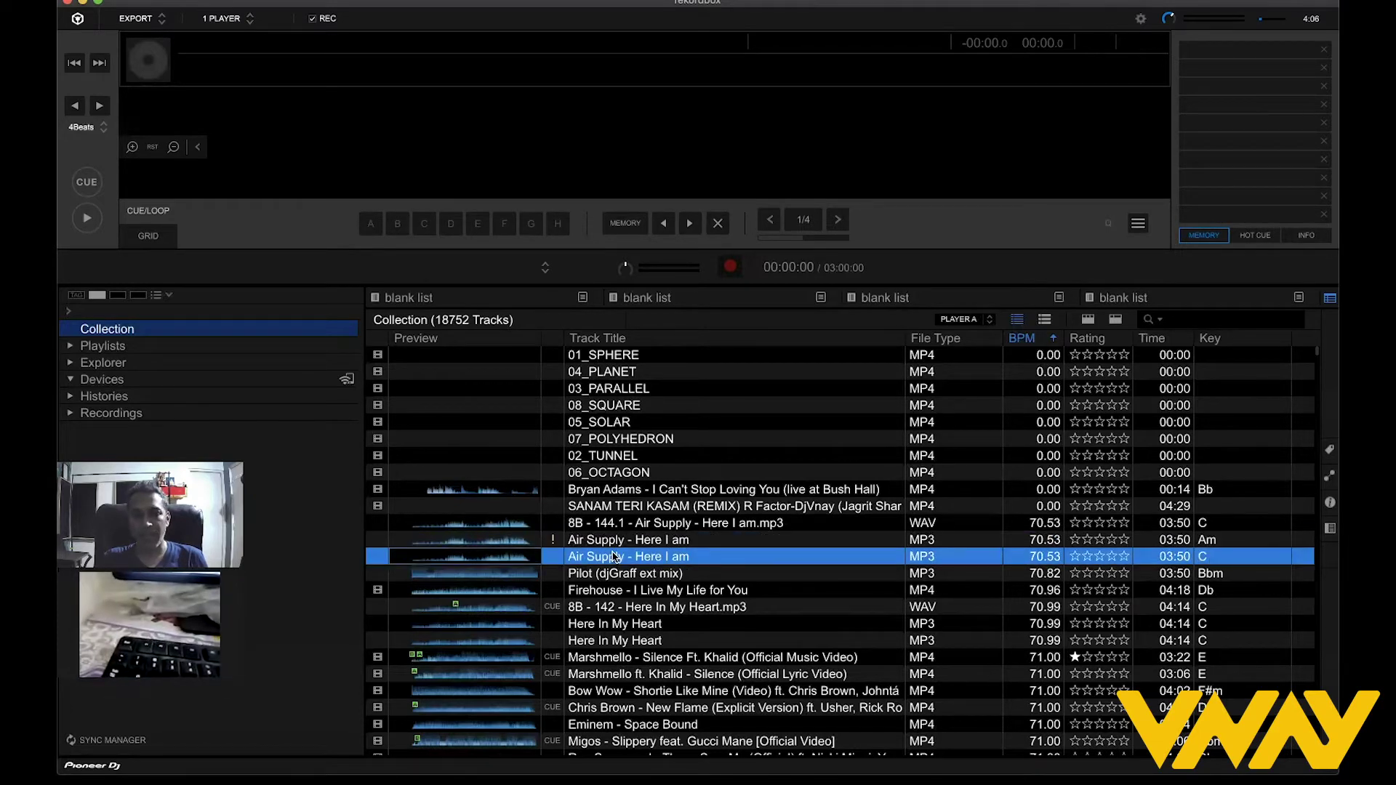
drag(509, 254, 512, 160)
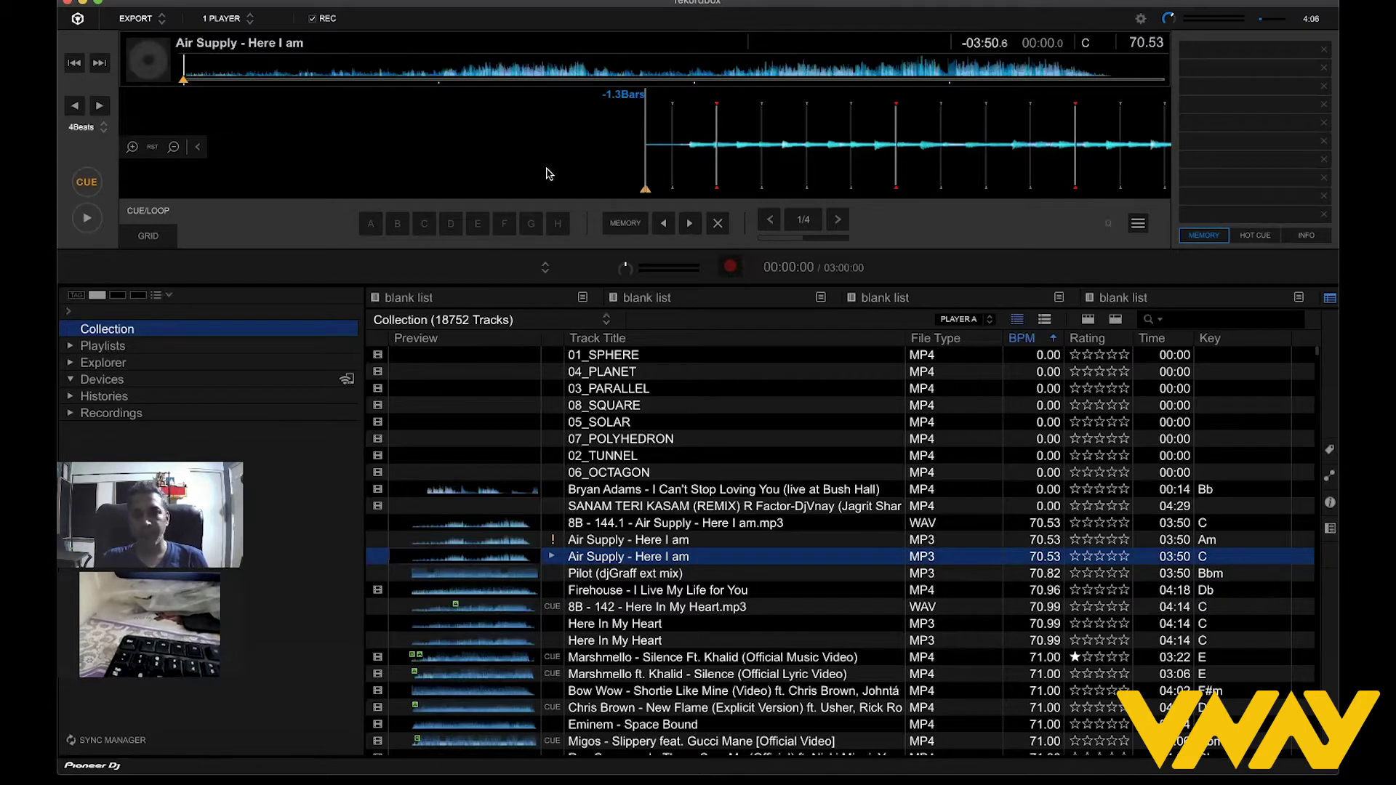
key(space)
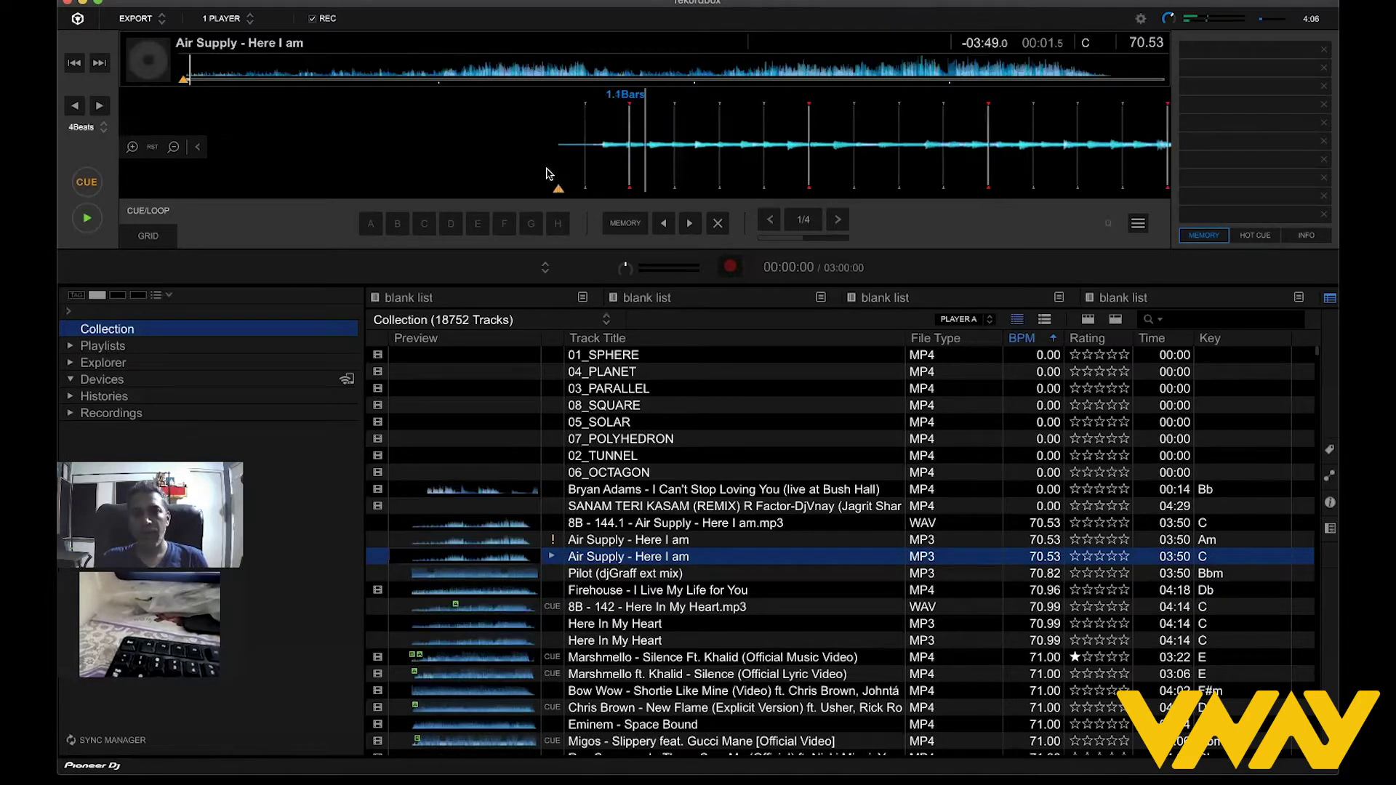
key(space)
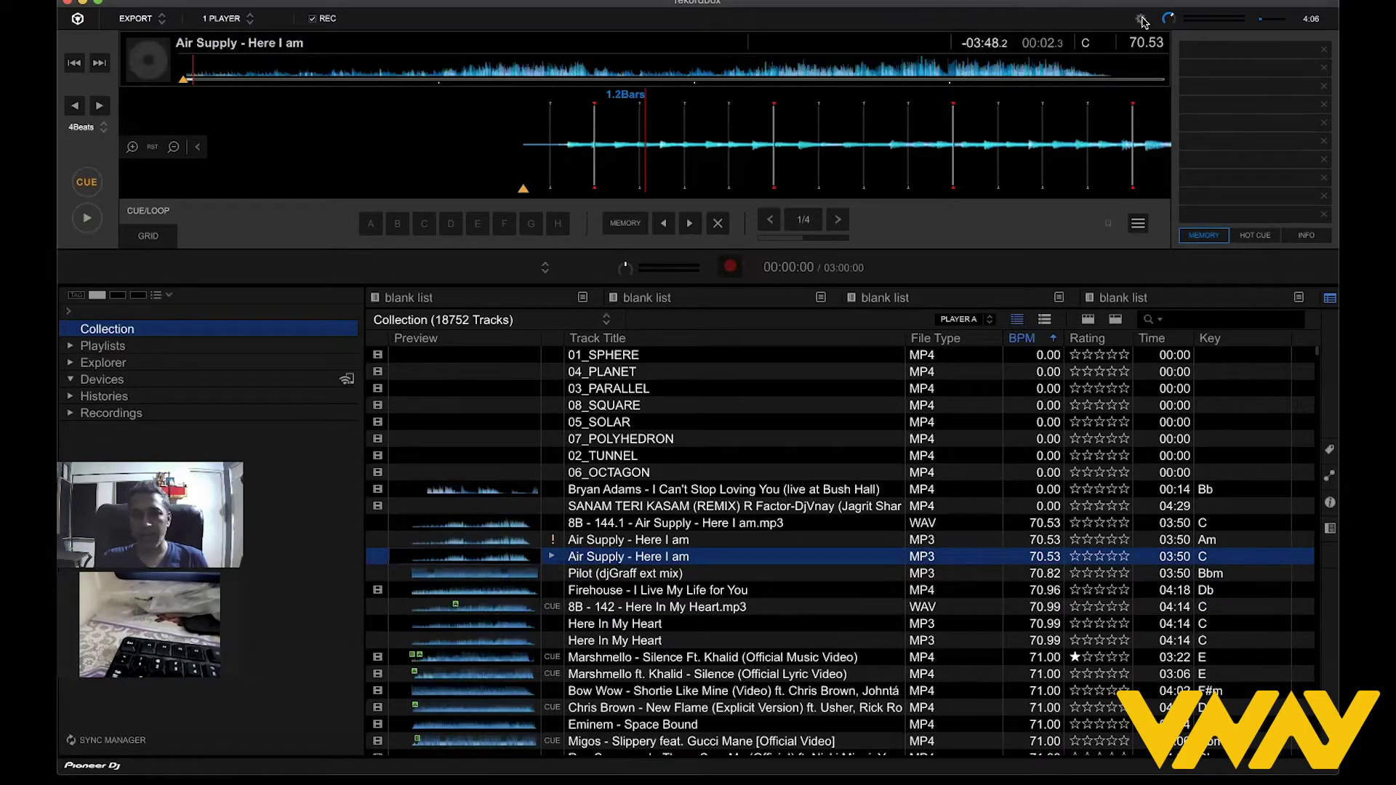
Set the audio device to MacBook Pro Speakers in the preferences and play the loaded track.
key(super+comma)
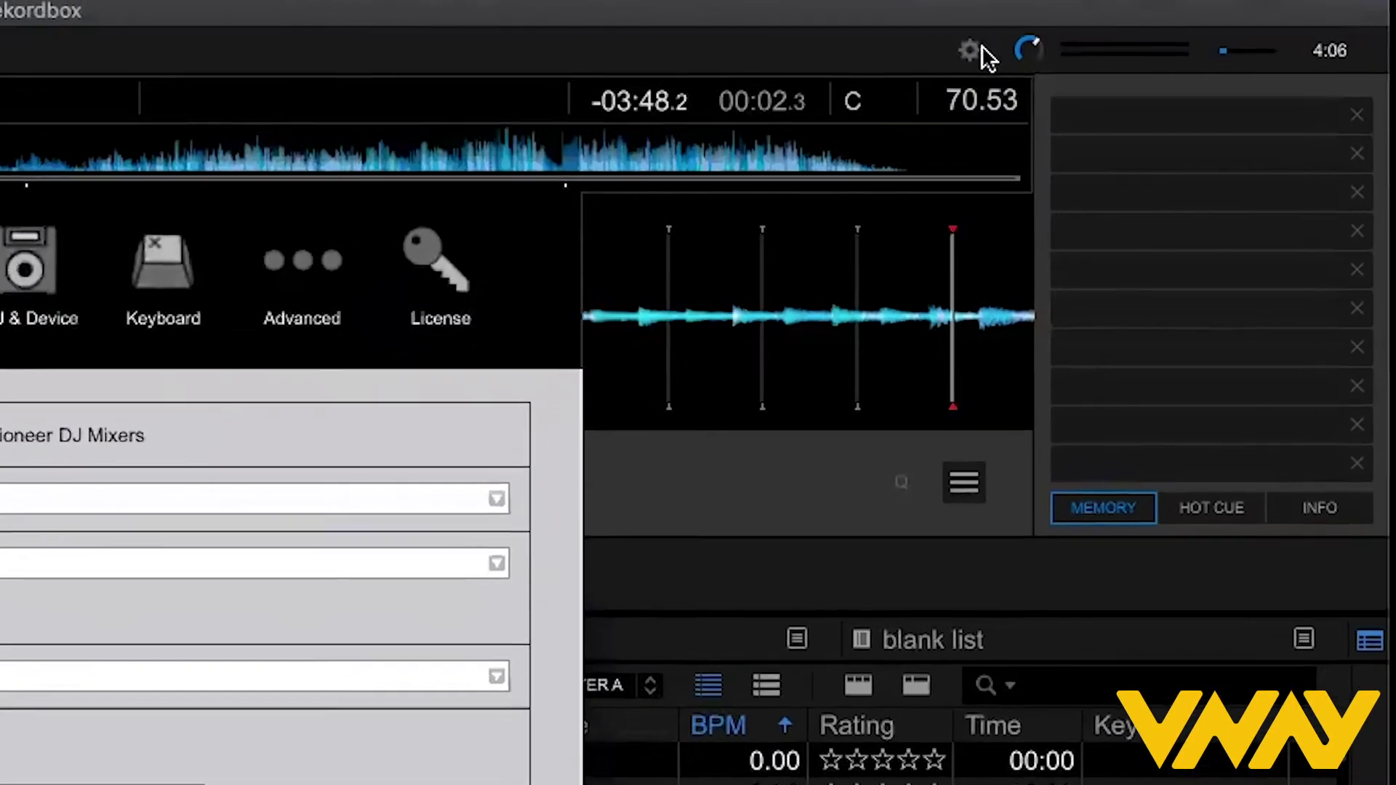
click(1040, 37)
click(958, 53)
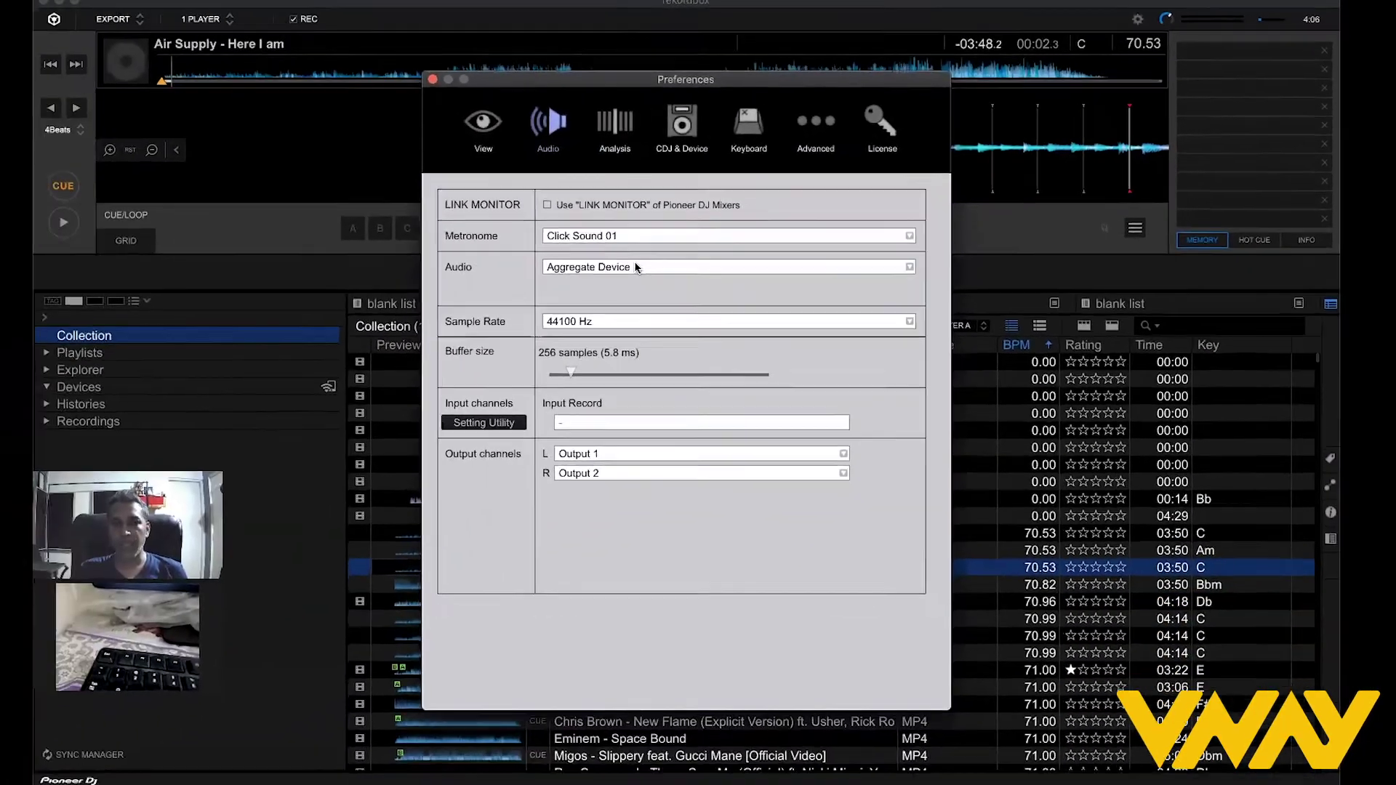
click(634, 267)
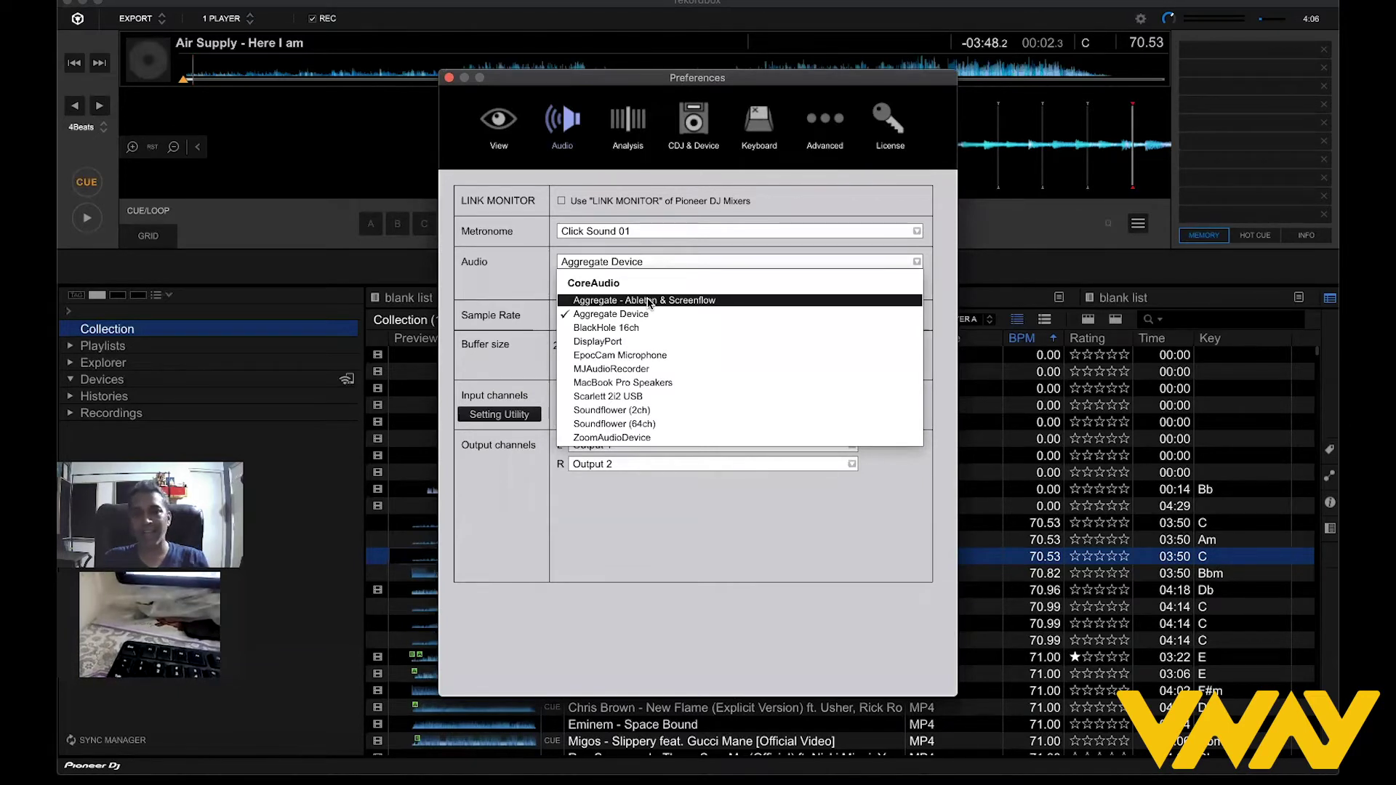
click(657, 384)
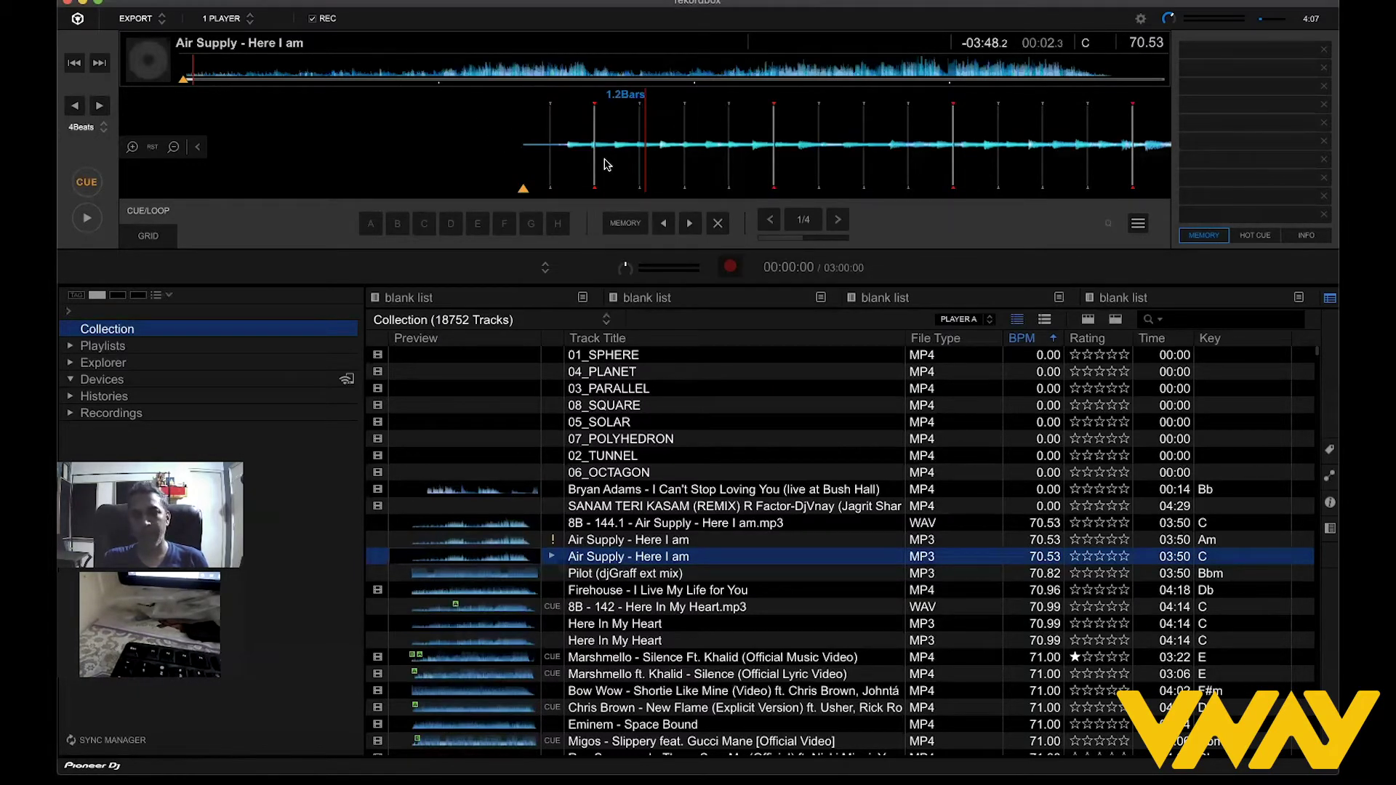
key(space)
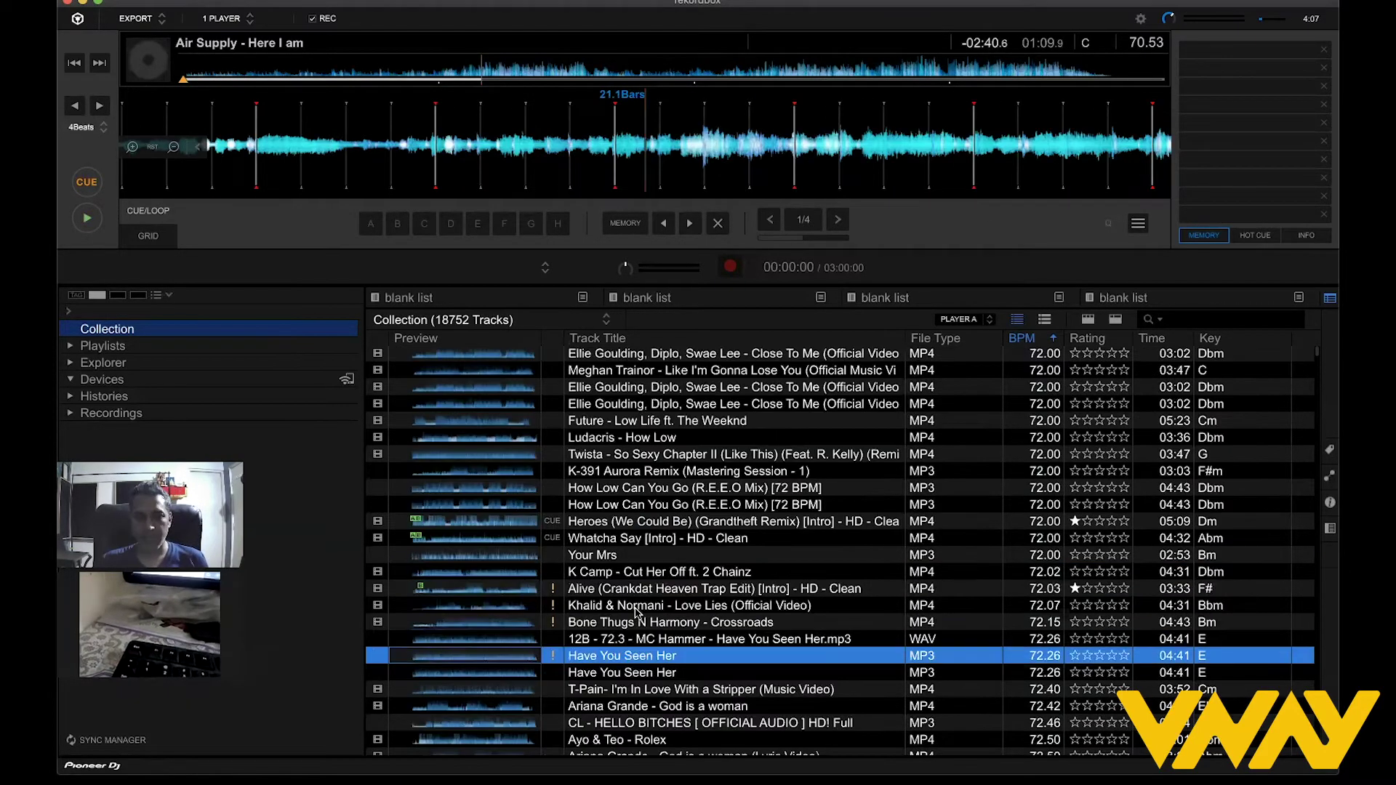
Load "12B - 72.3 - MC Hammer - Have You Seen Her.mp3" into the player and play it.
click(667, 640)
drag(684, 644, 596, 121)
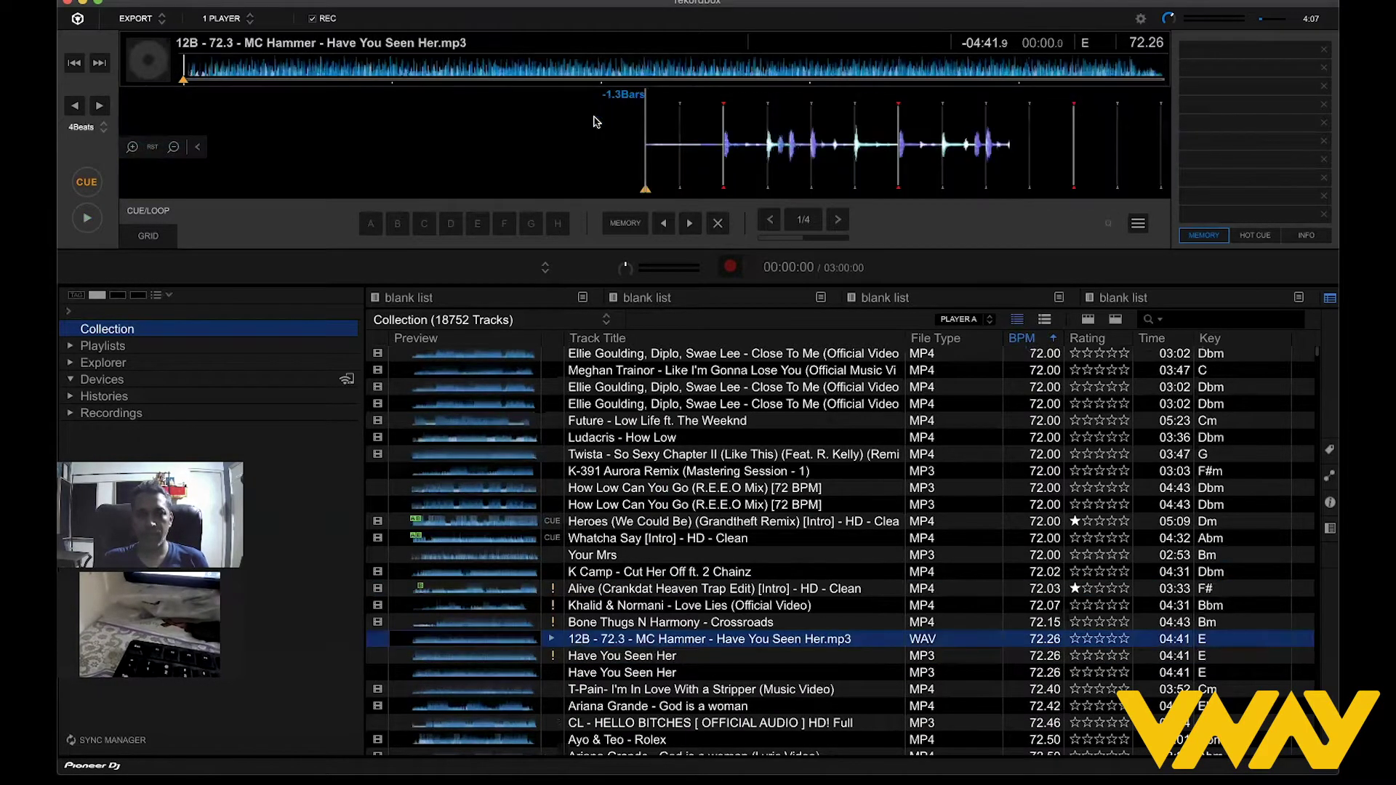
key(space)
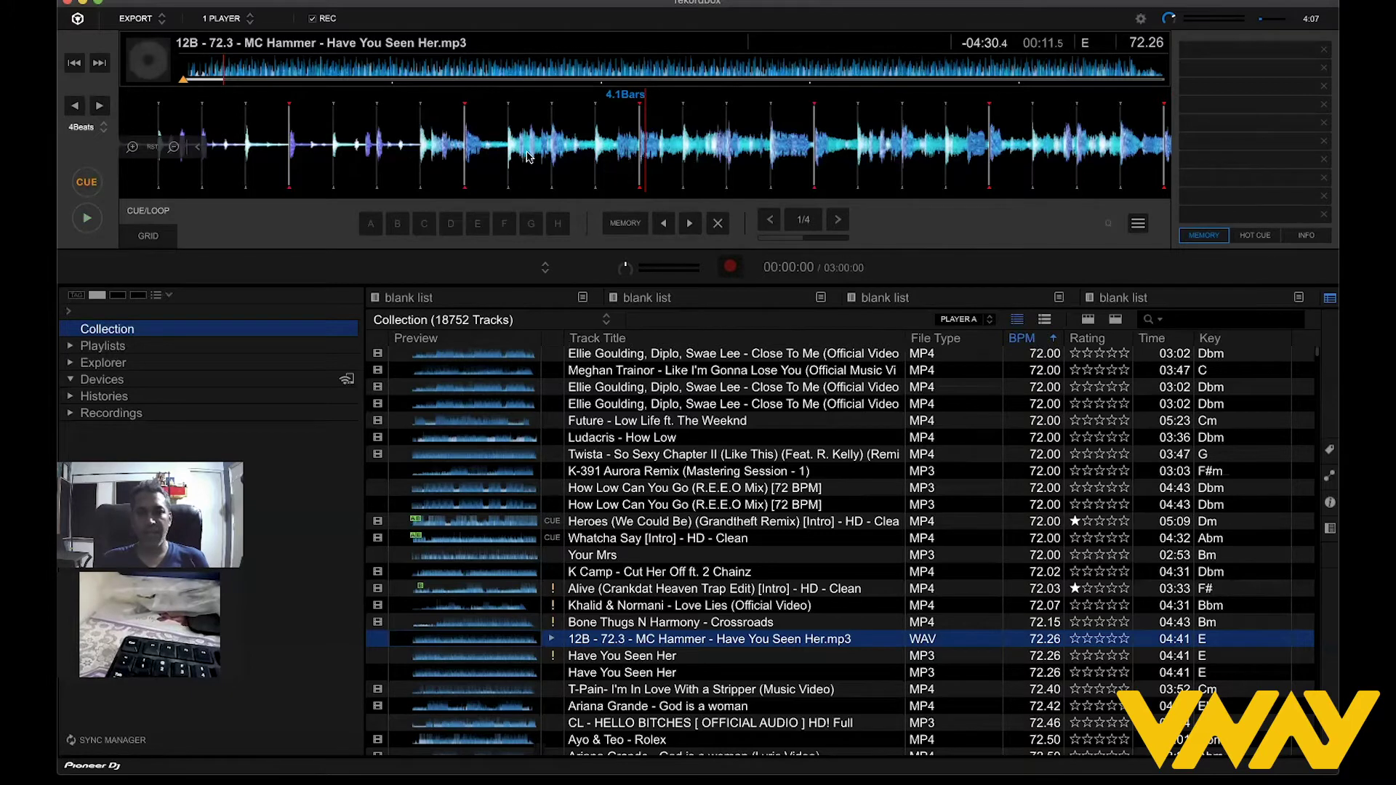
Move the playhead back to the first beat at about 00:01.4, set hot cue A there and check the hot cue list.
drag(574, 153, 1056, 155)
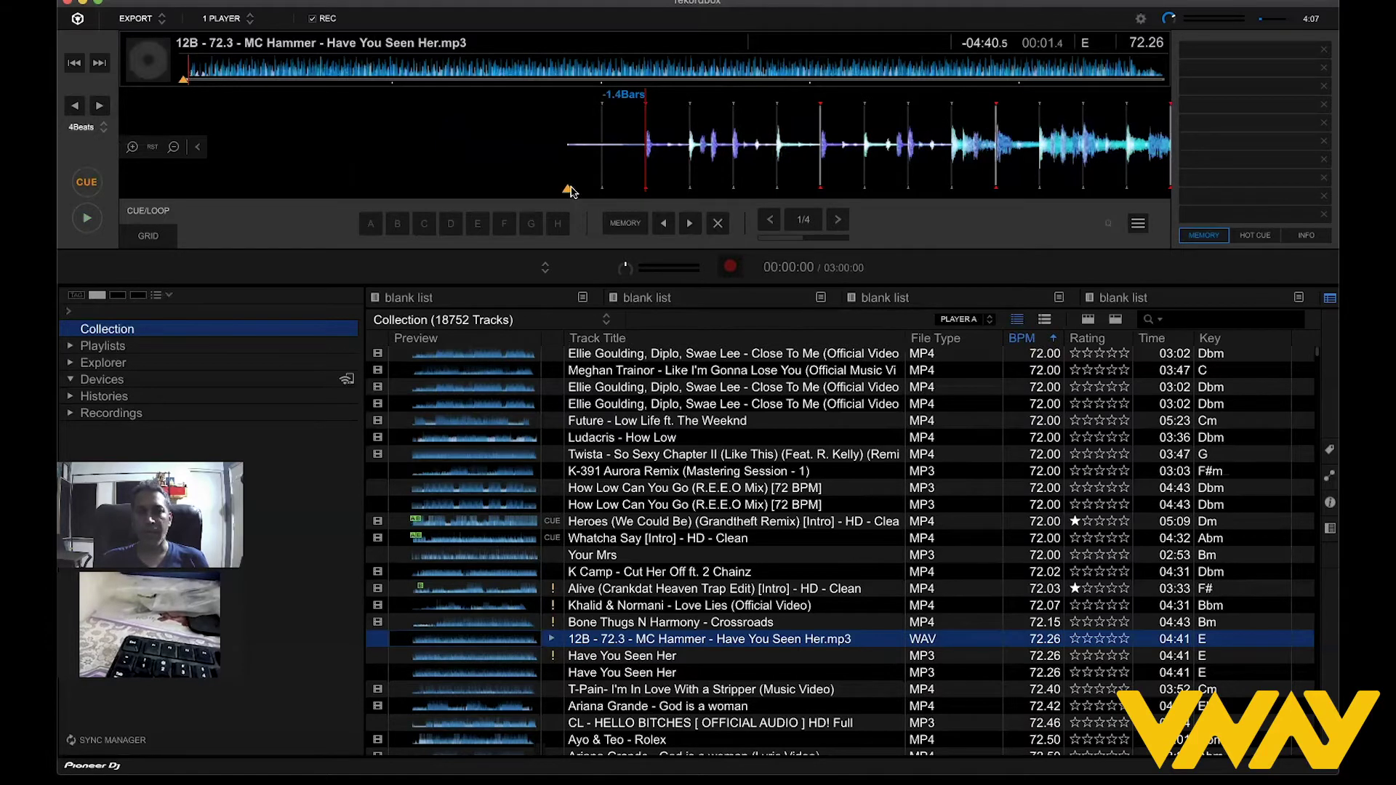
drag(650, 148, 666, 147)
click(661, 148)
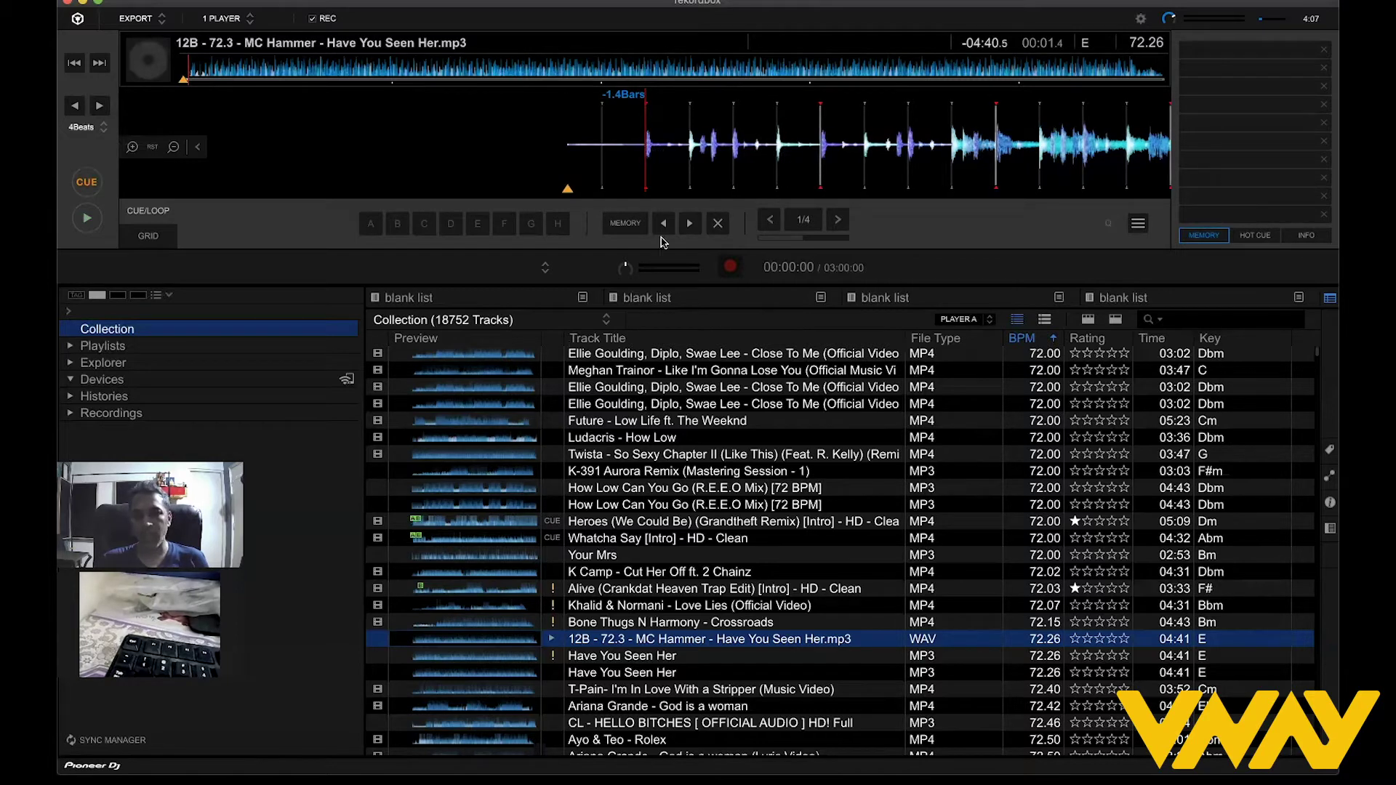
click(371, 224)
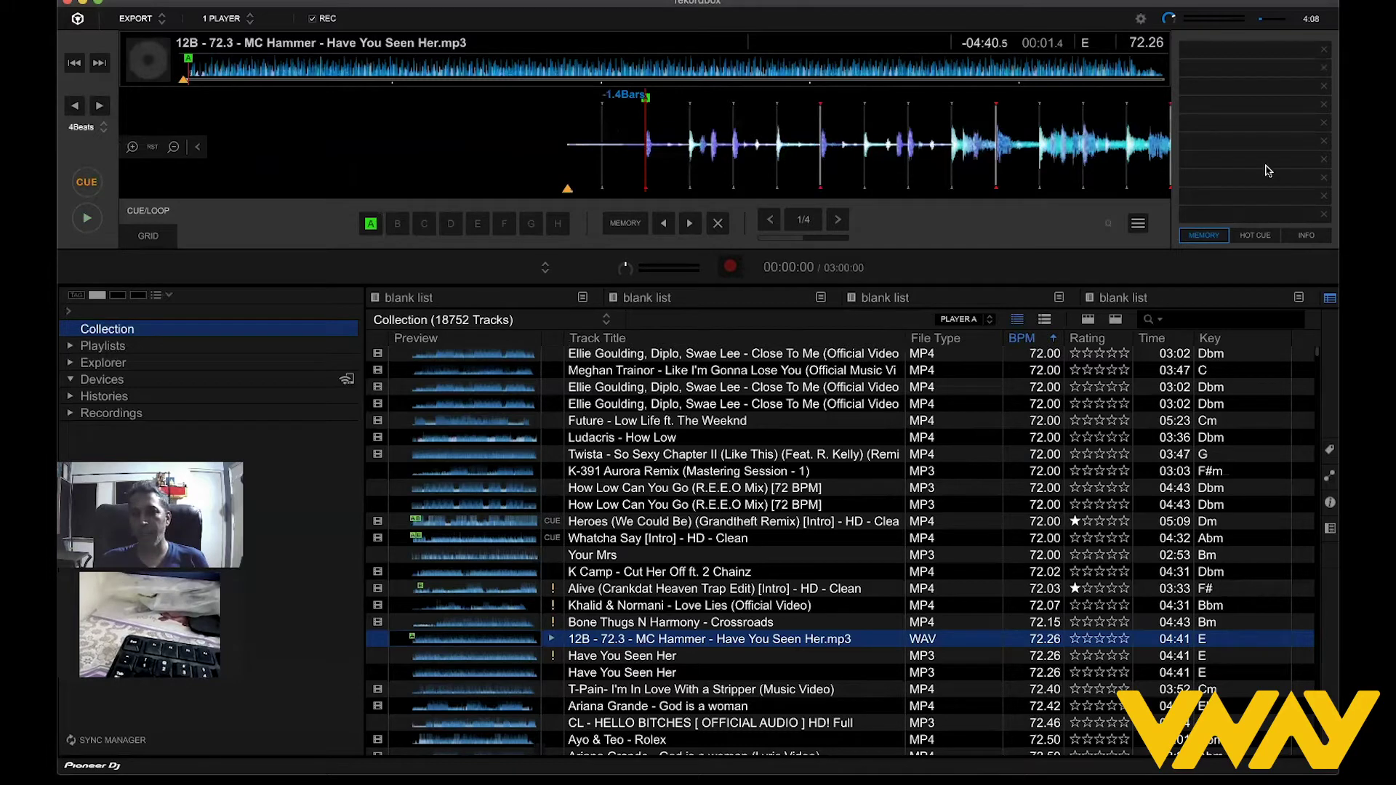
click(1260, 232)
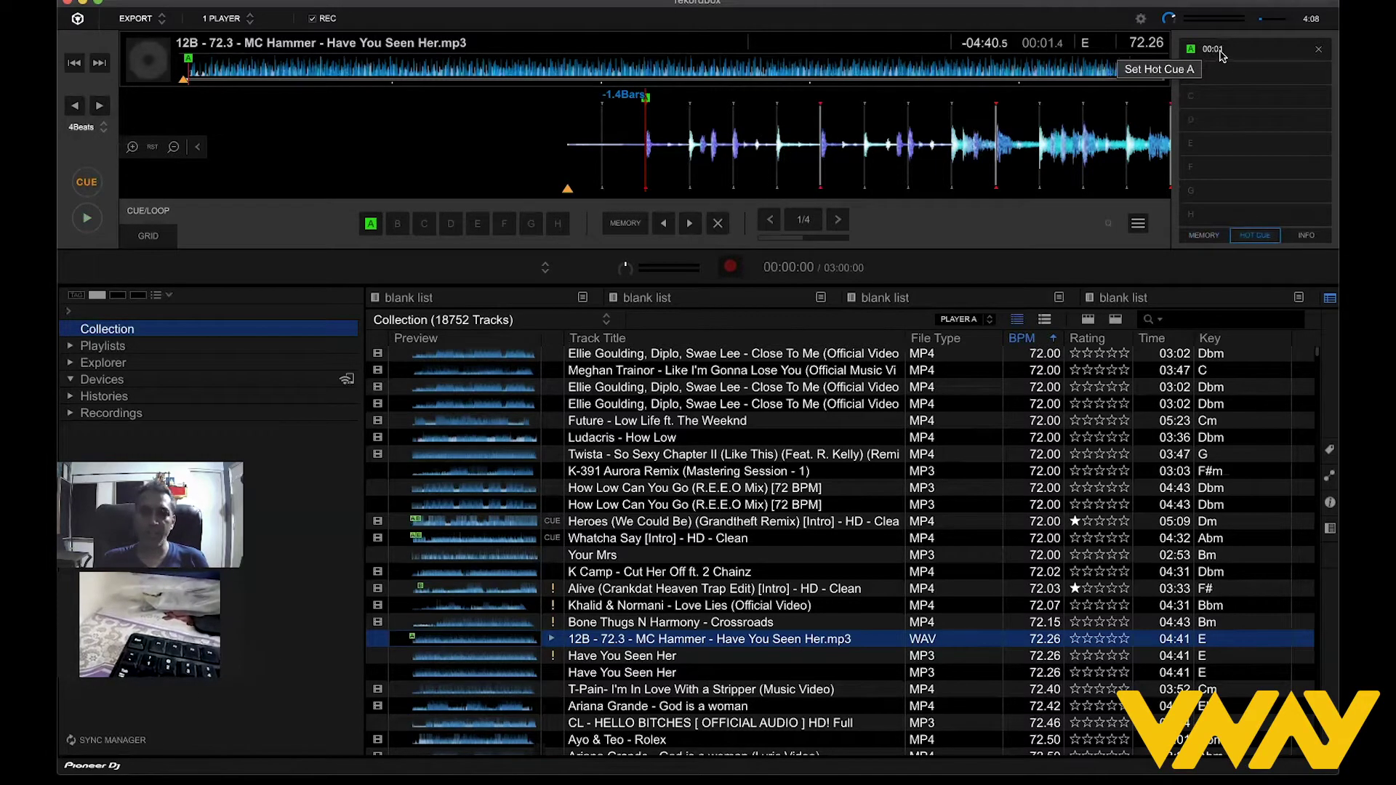
click(1205, 236)
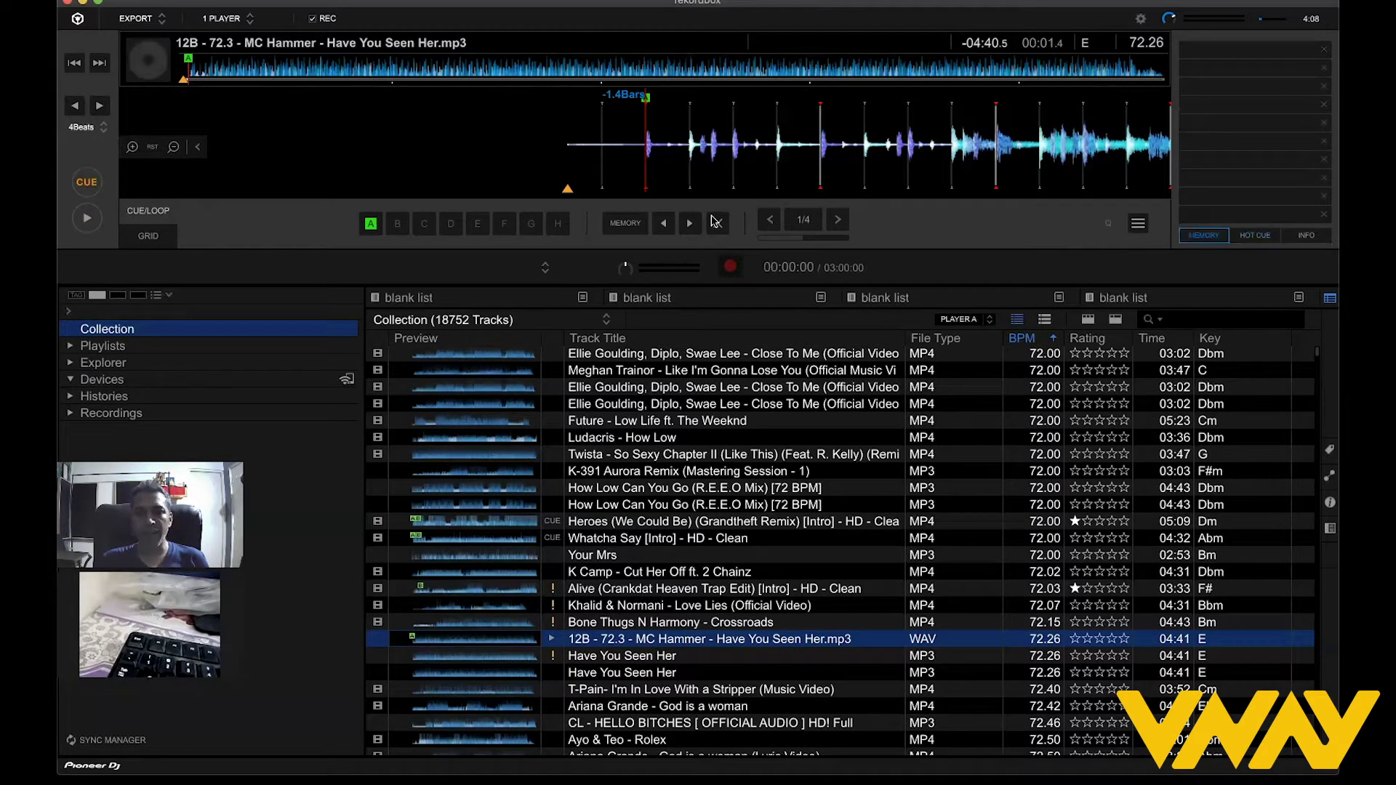
Delete the memory cue stored at 00:00:000, set the cue point on the first beat and store it as a memory cue.
click(623, 224)
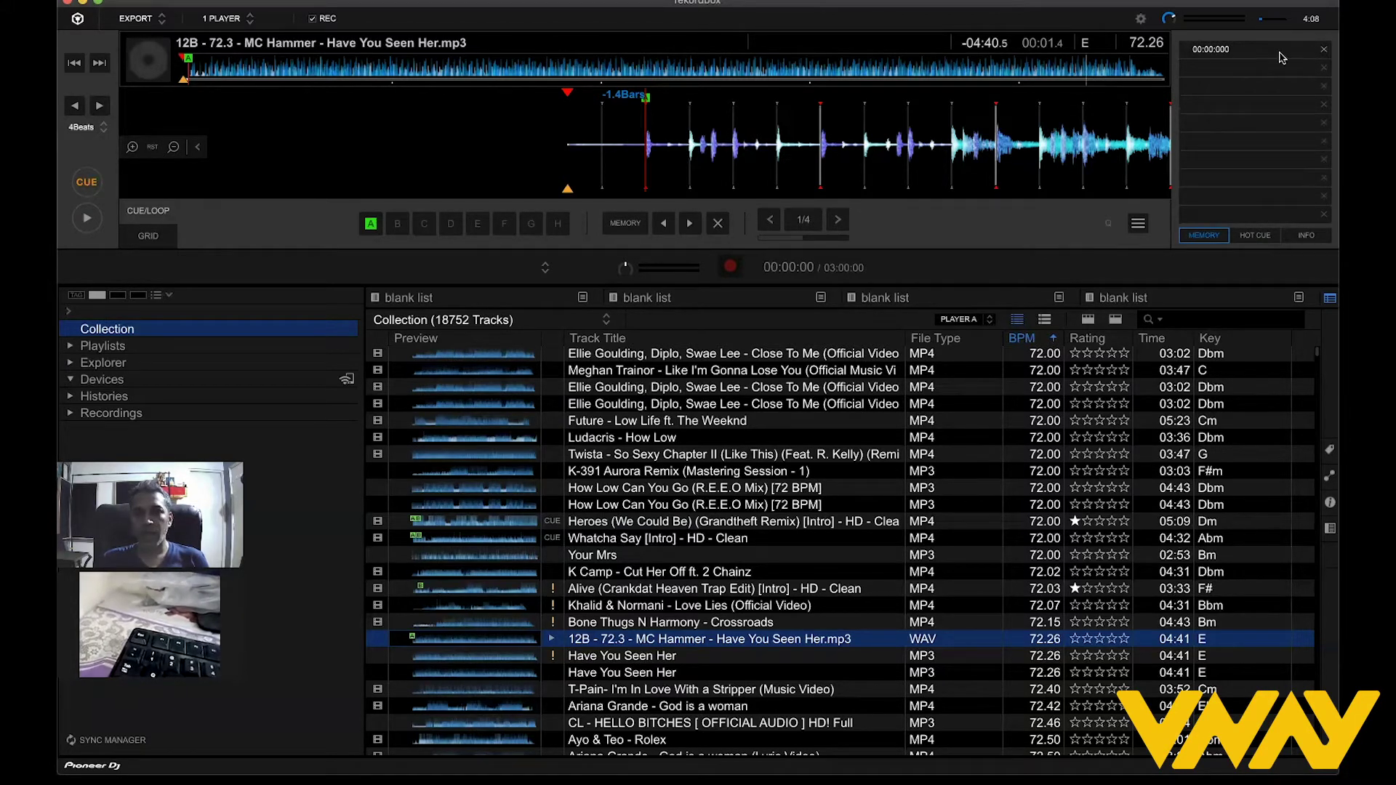
click(1324, 52)
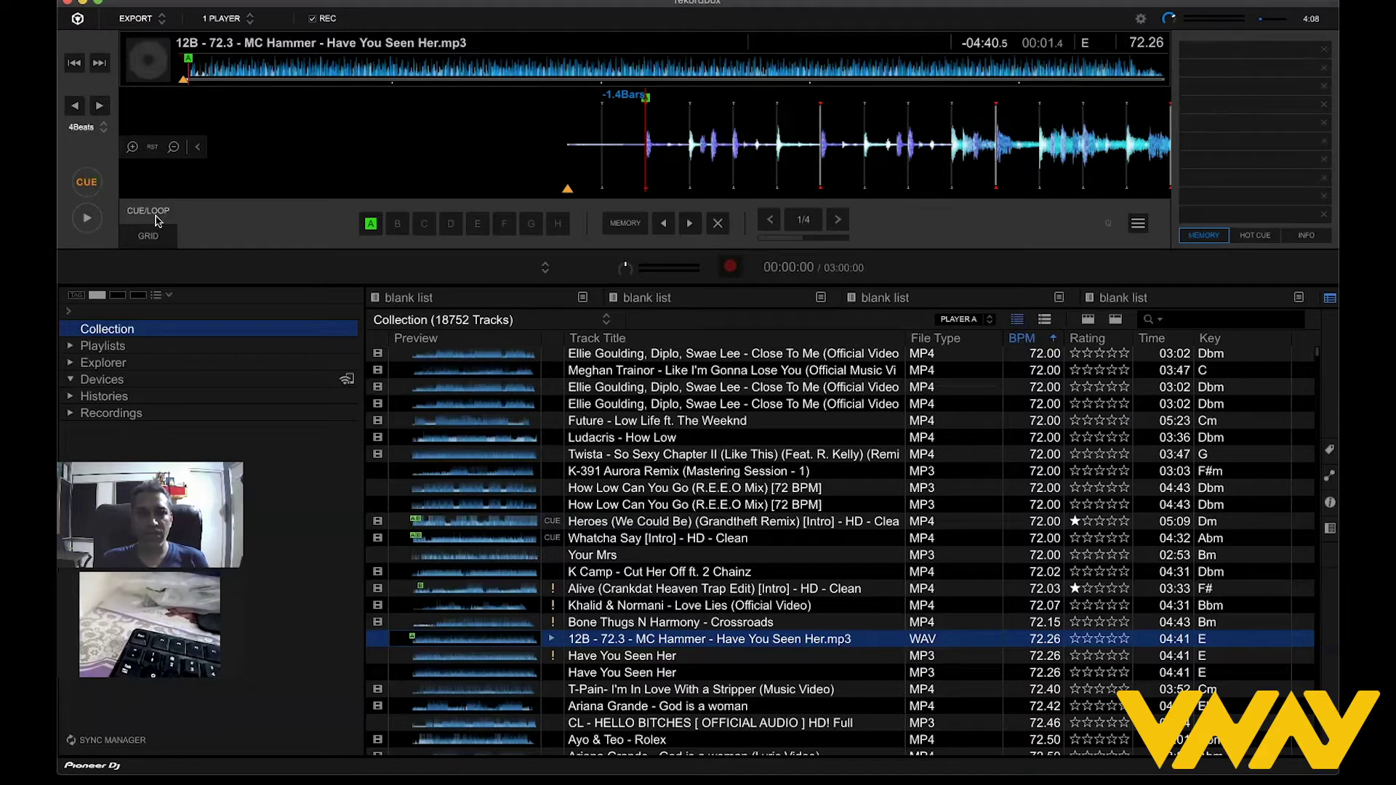
click(91, 186)
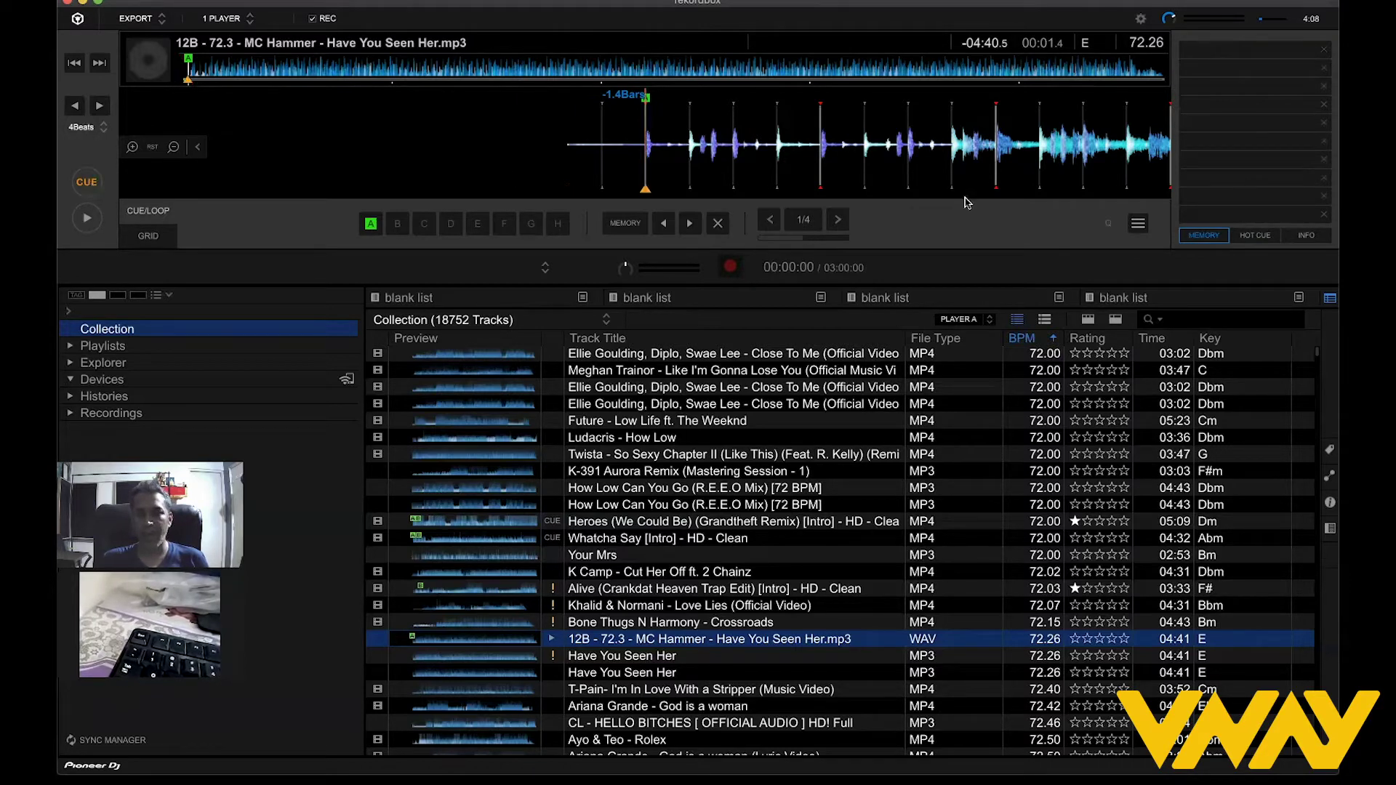
click(630, 226)
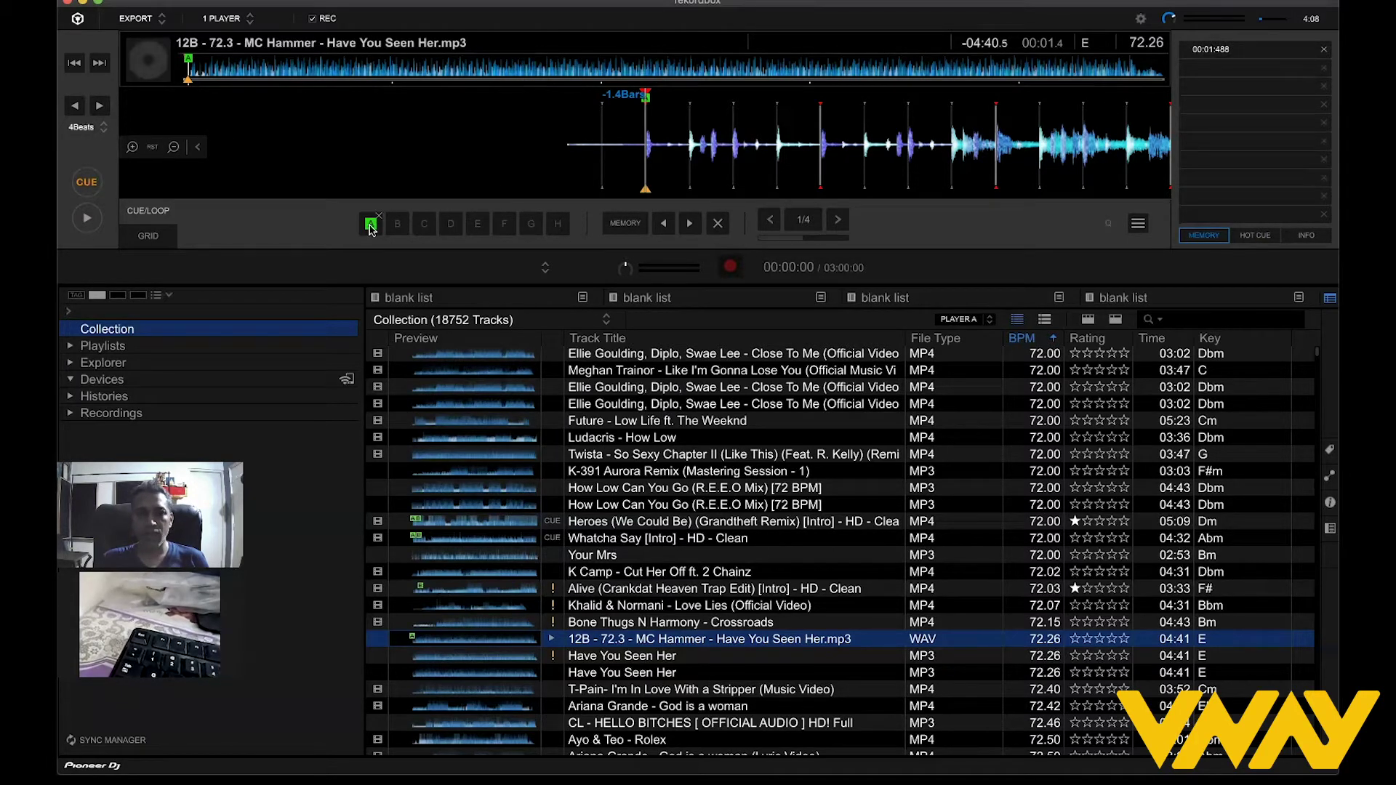
Test jumping to the first beat by recalling hot cue A and the stored memory cue.
click(371, 226)
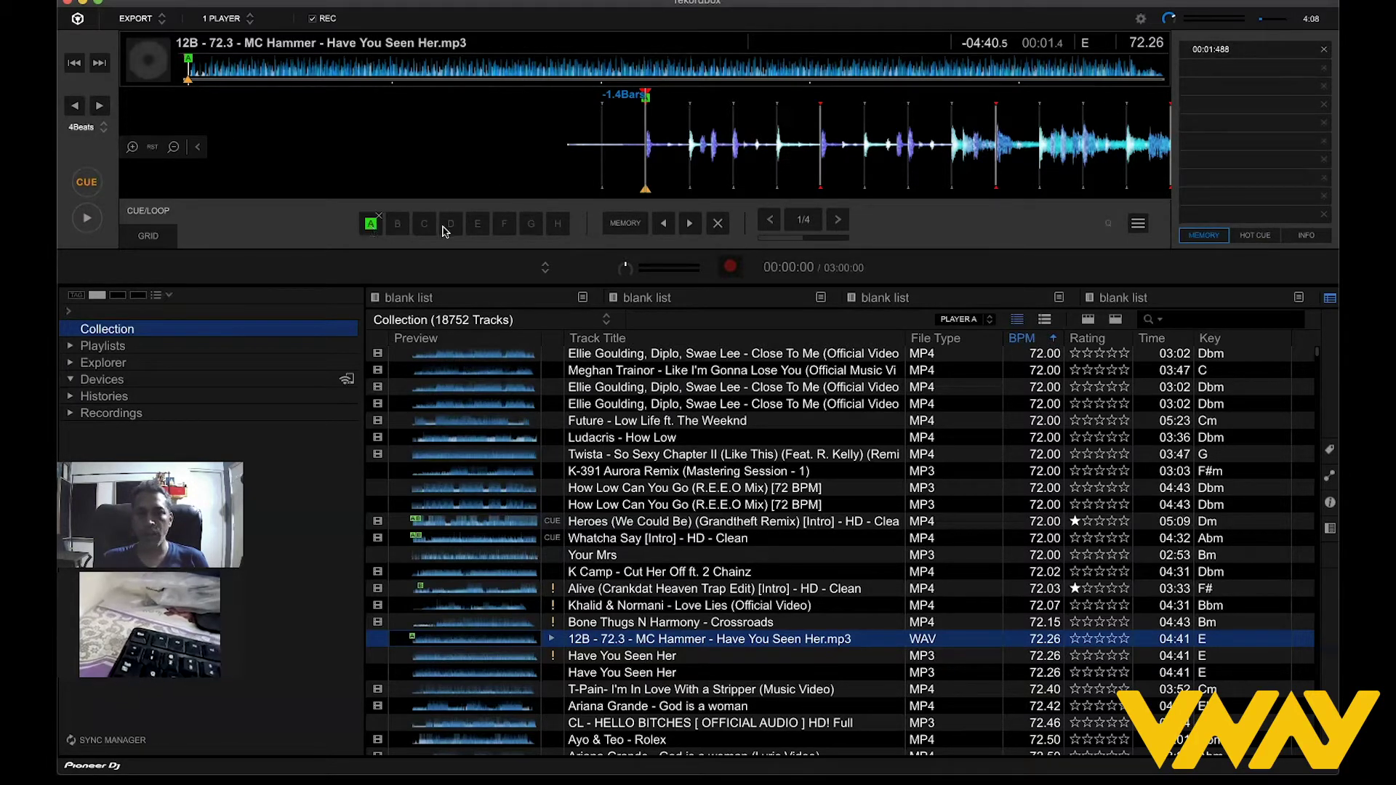
click(1212, 49)
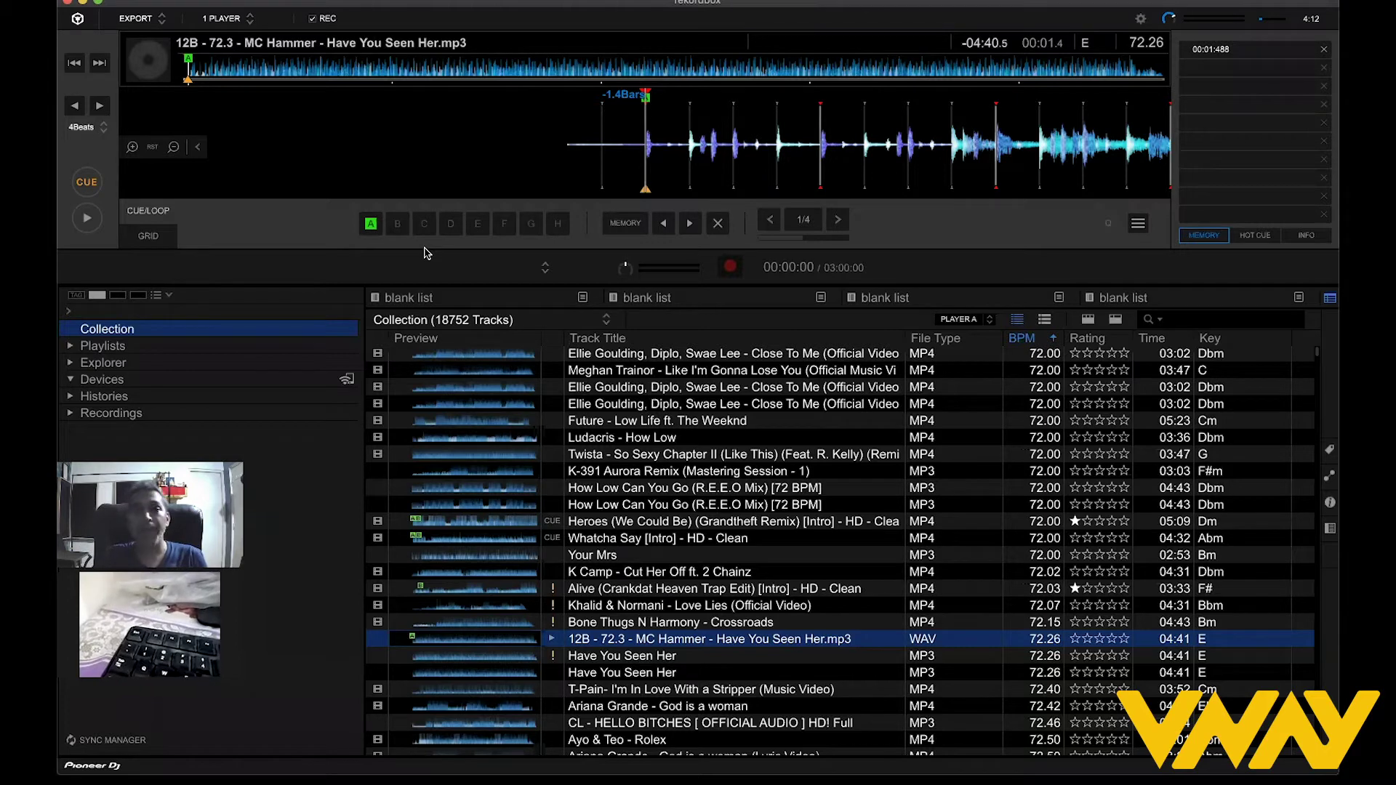
click(371, 227)
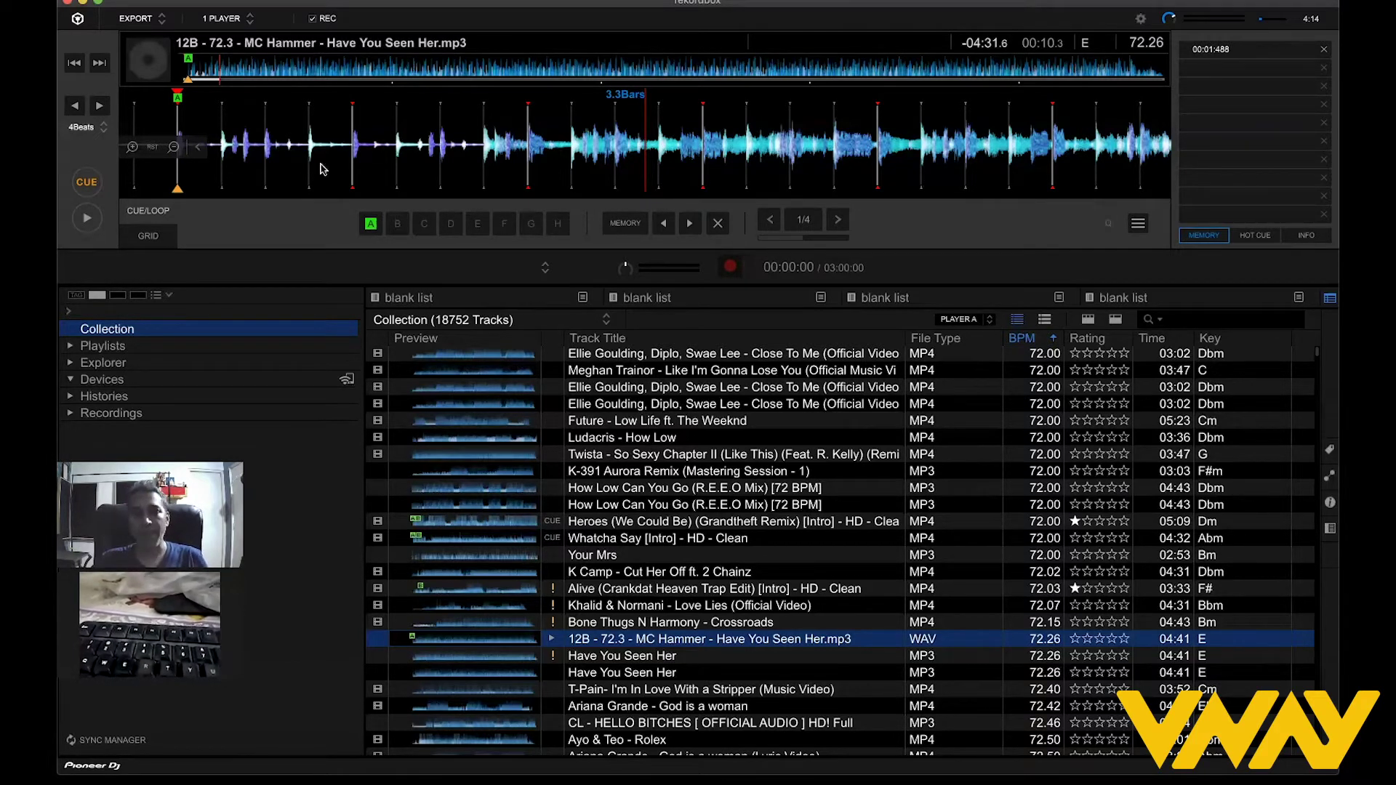
click(371, 224)
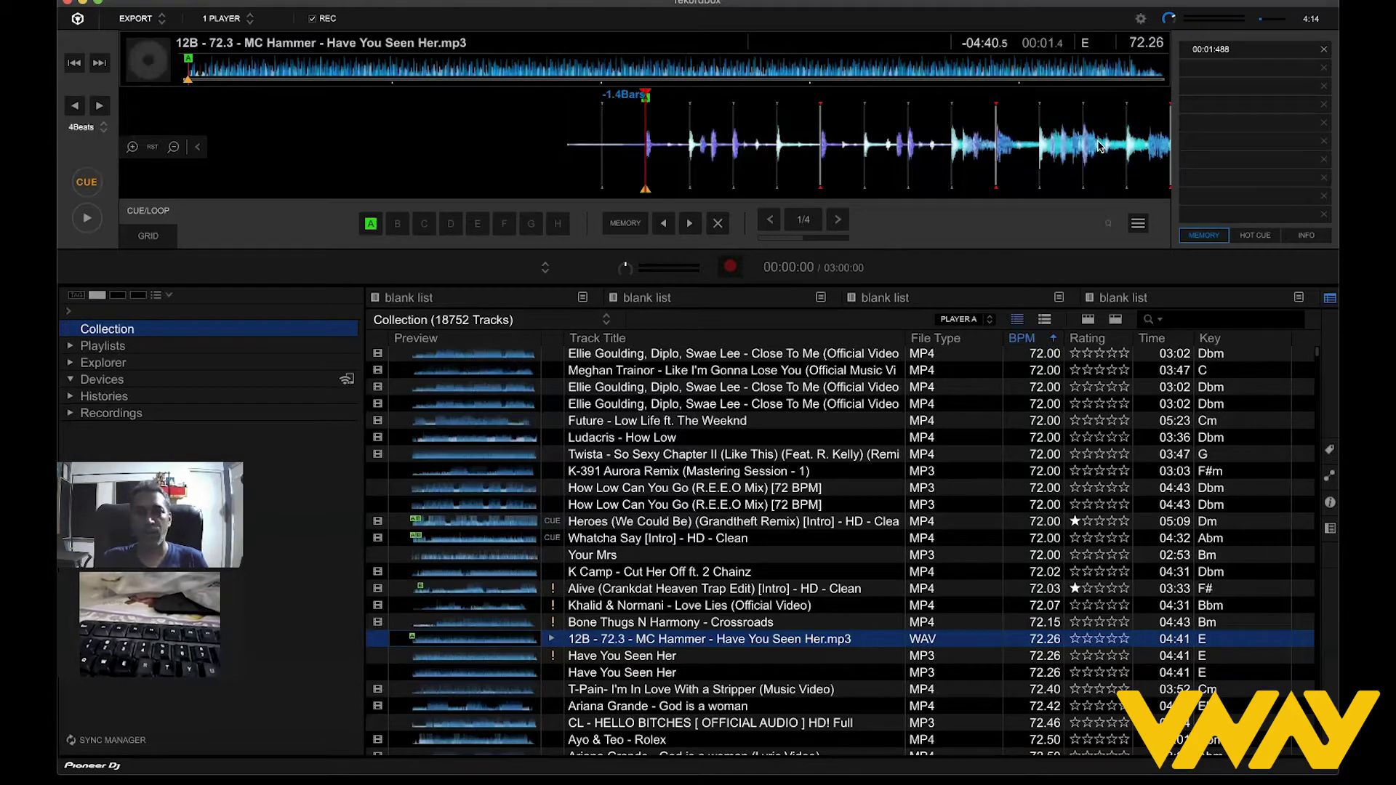
Name hot cue A "2 Bars Intro" in the hot cue list, leaving its color as it is.
click(1258, 236)
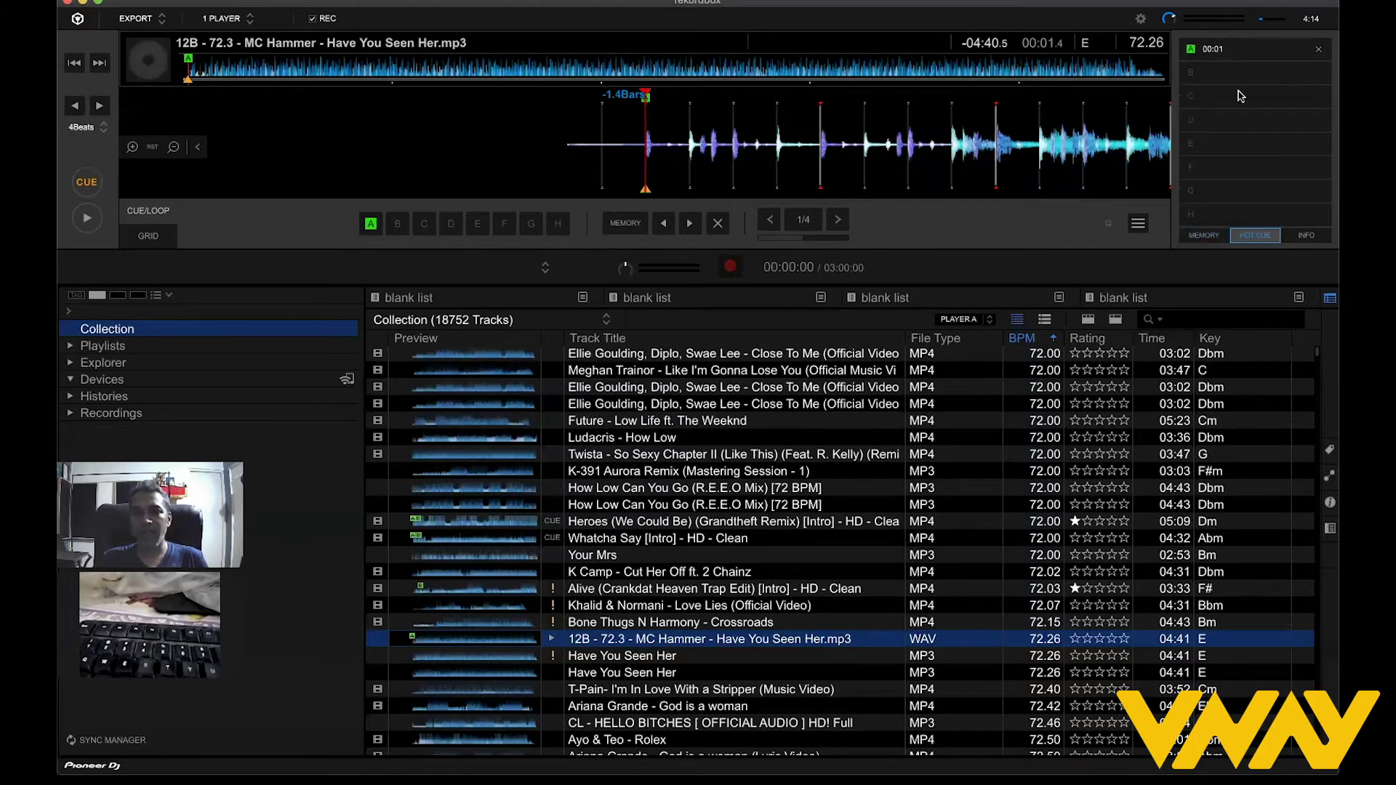
click(1234, 50)
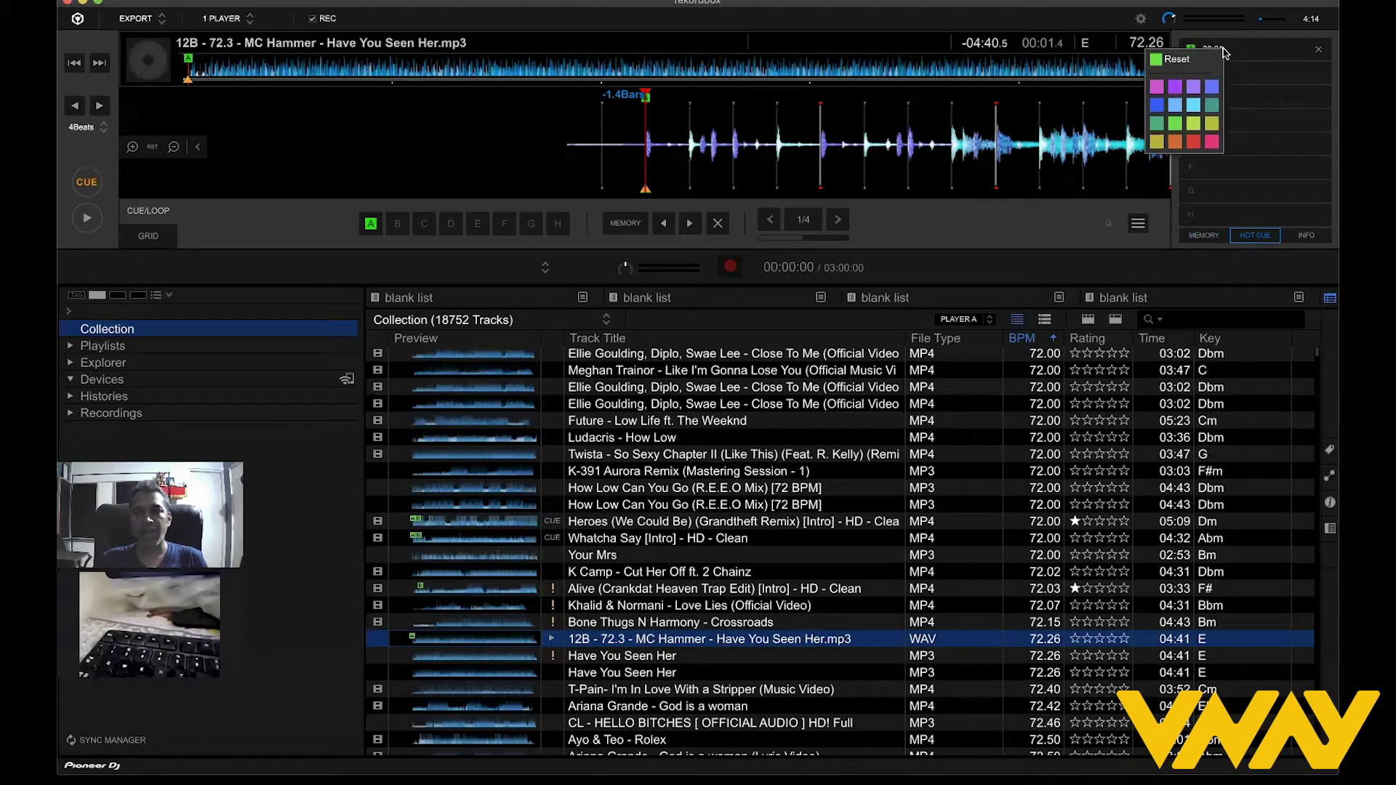
click(1251, 52)
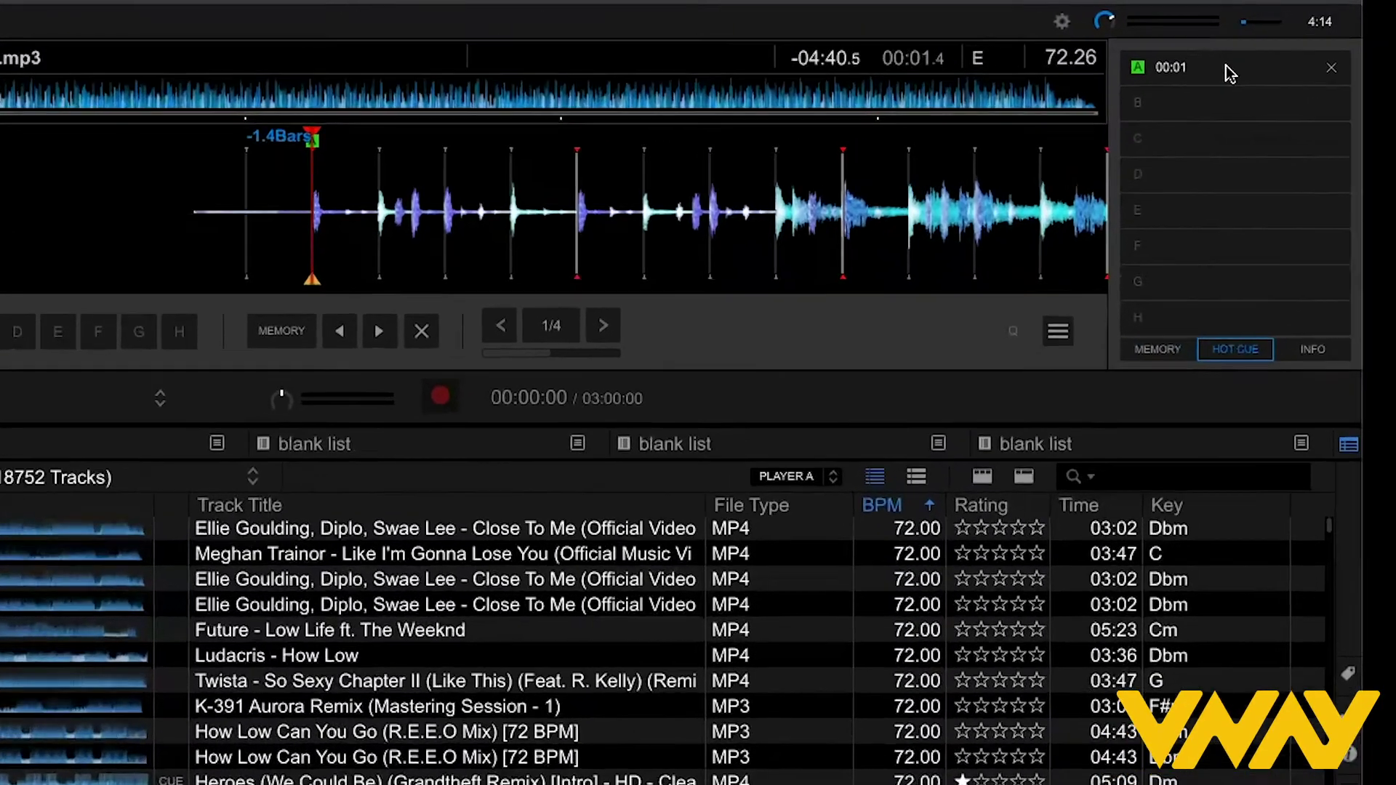
text(@)
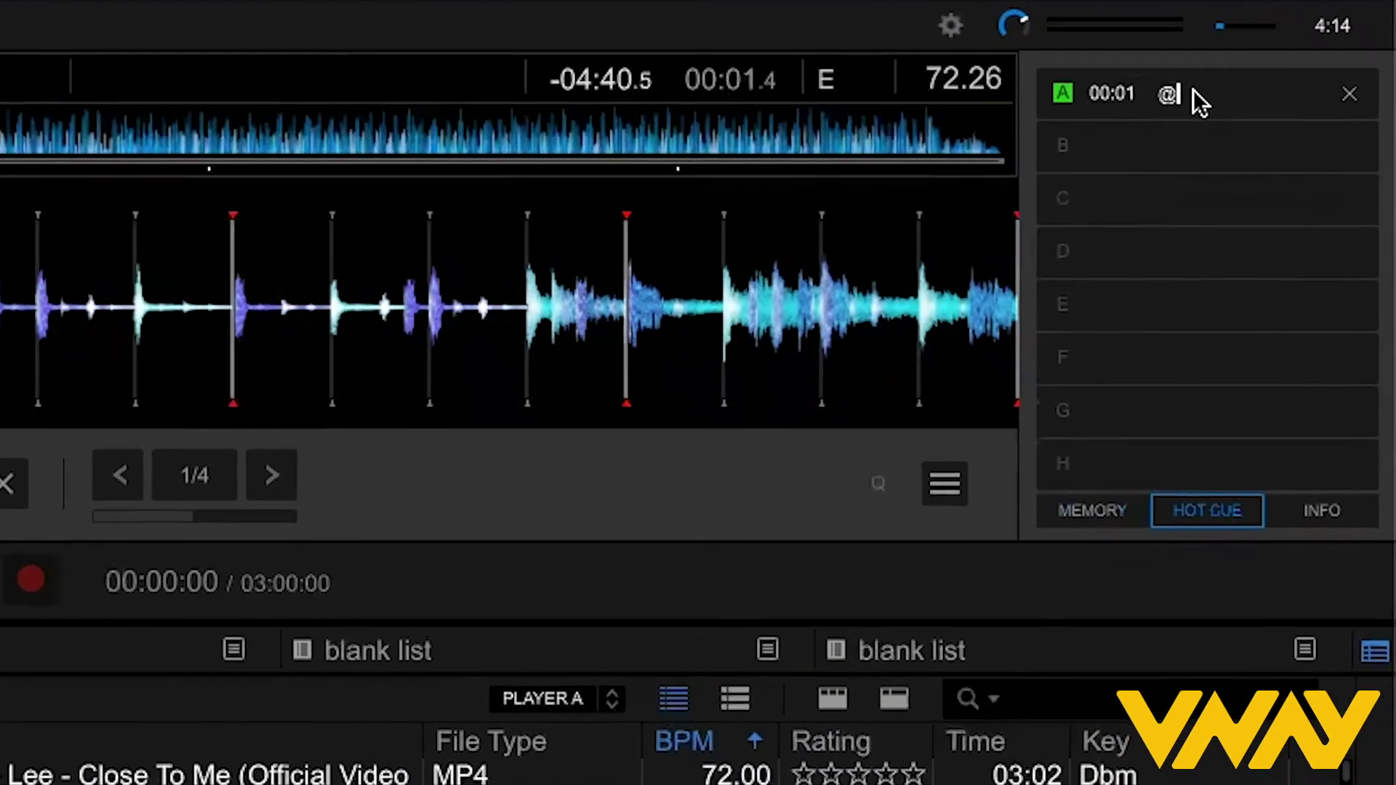
key(BackSpace)
text(2 Ba)
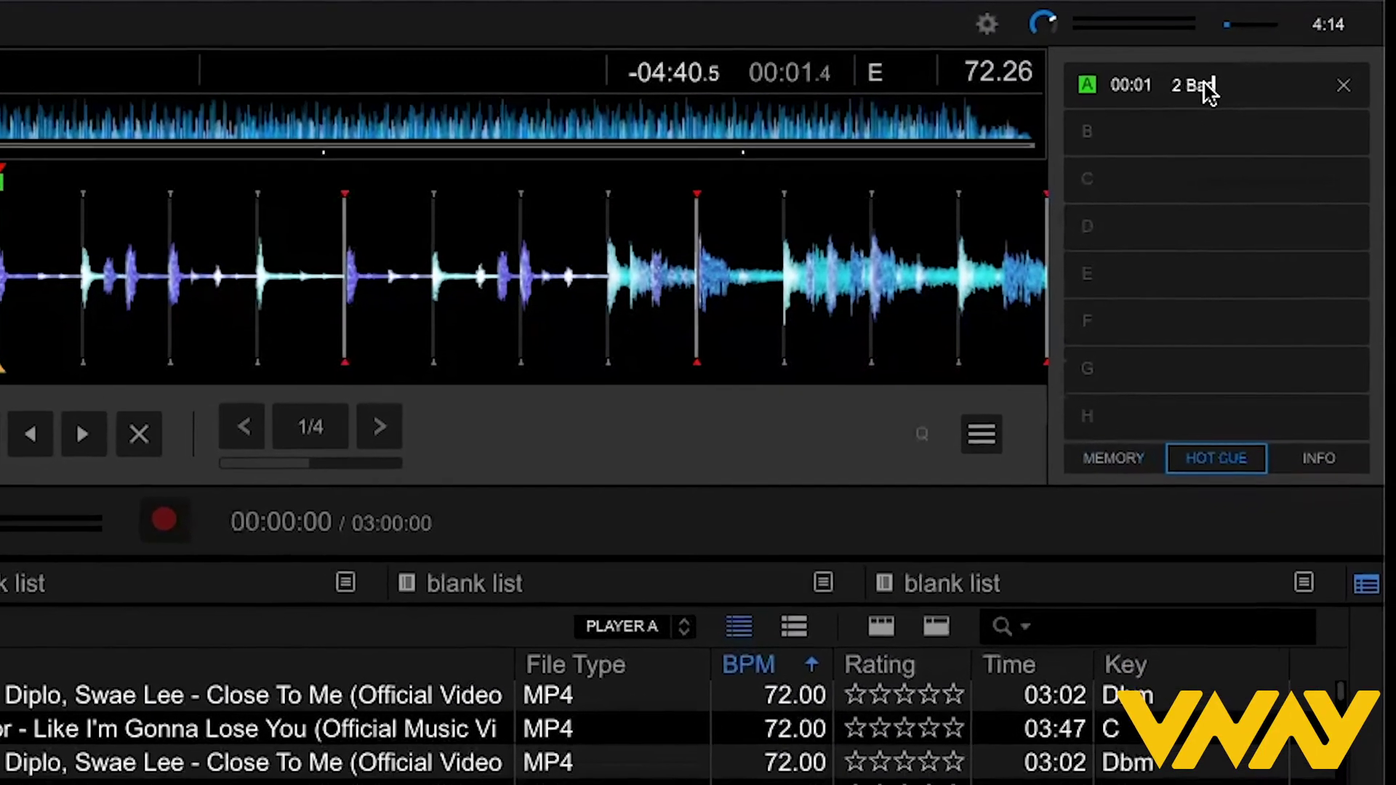
text(rs)
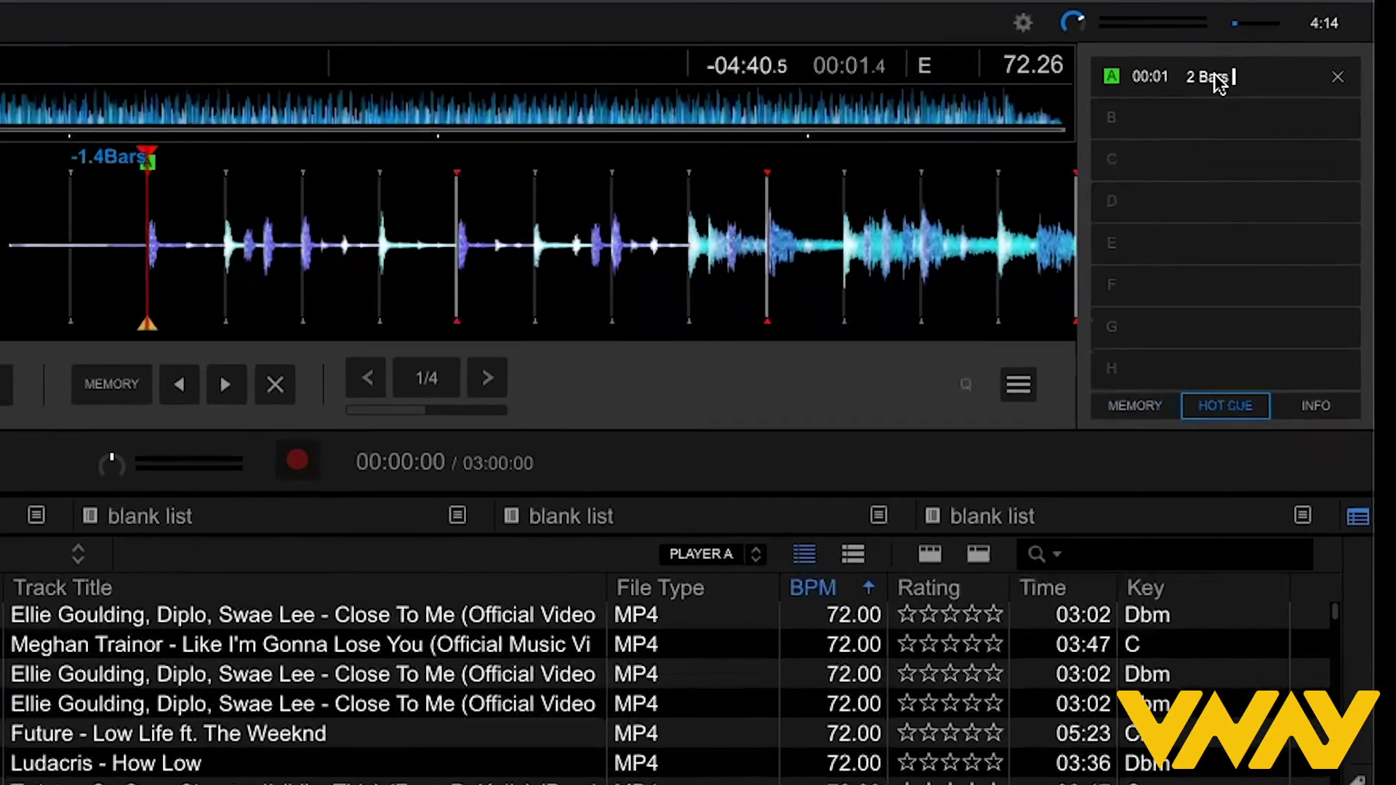
text( intro)
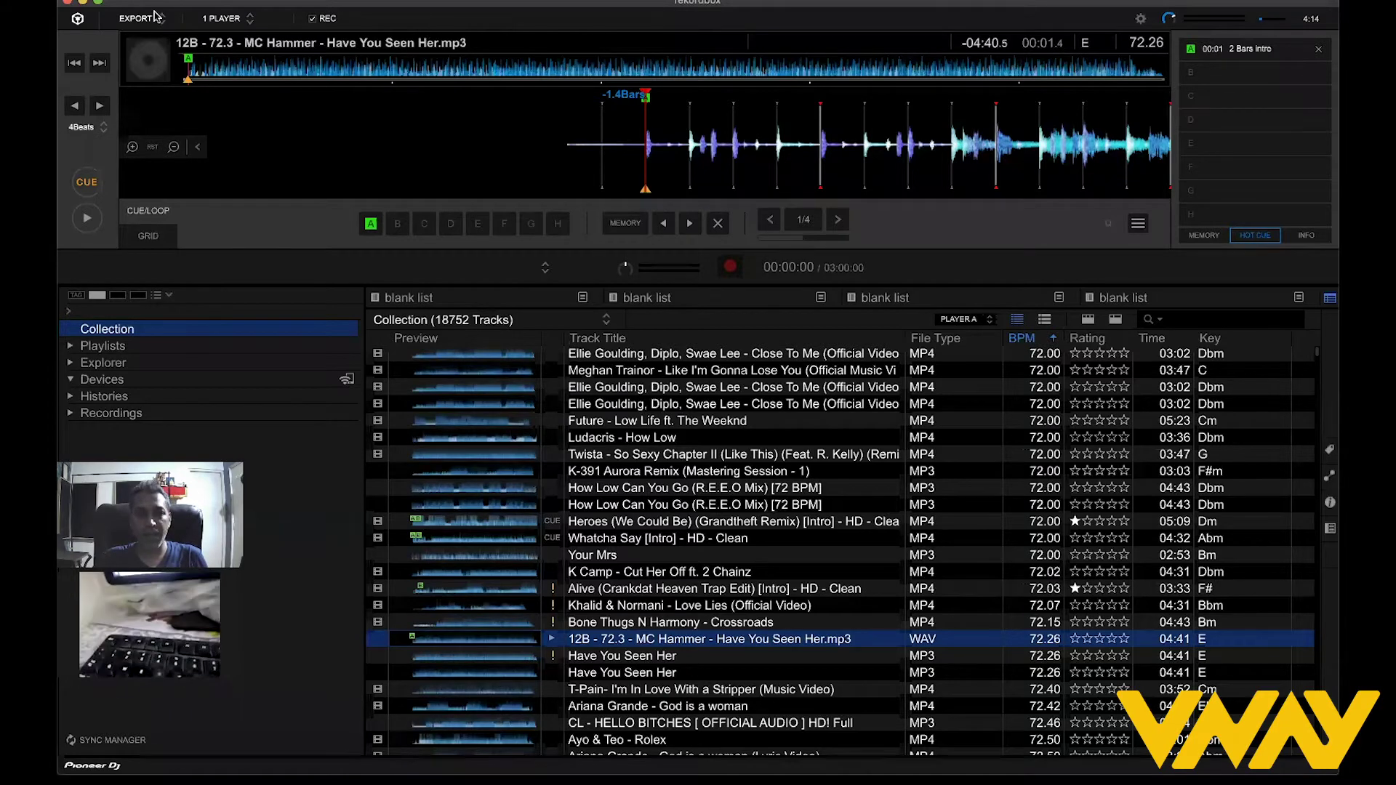
Switch from Export to Performance mode, play the MC Hammer track on deck 1 and retrigger its hot cue A several times.
click(158, 49)
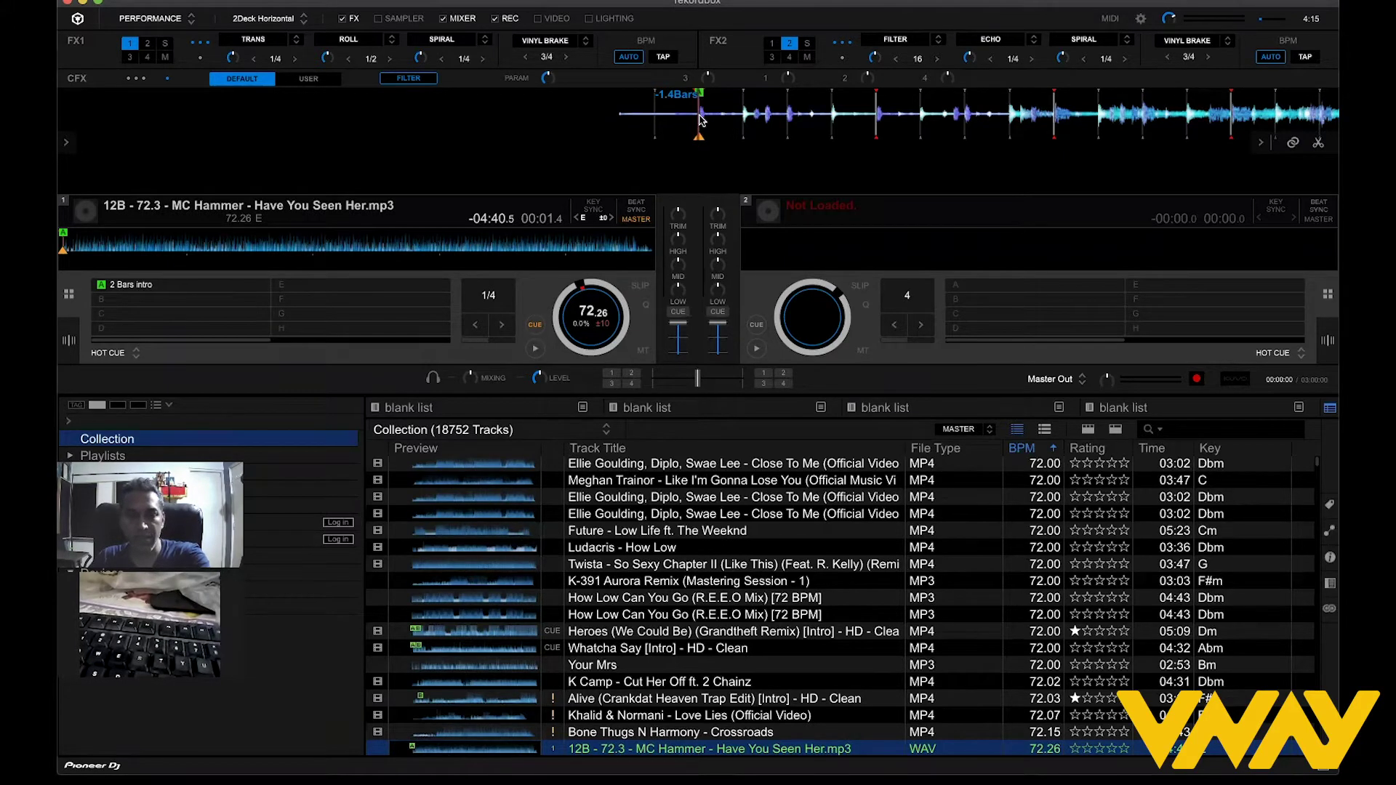
key(space)
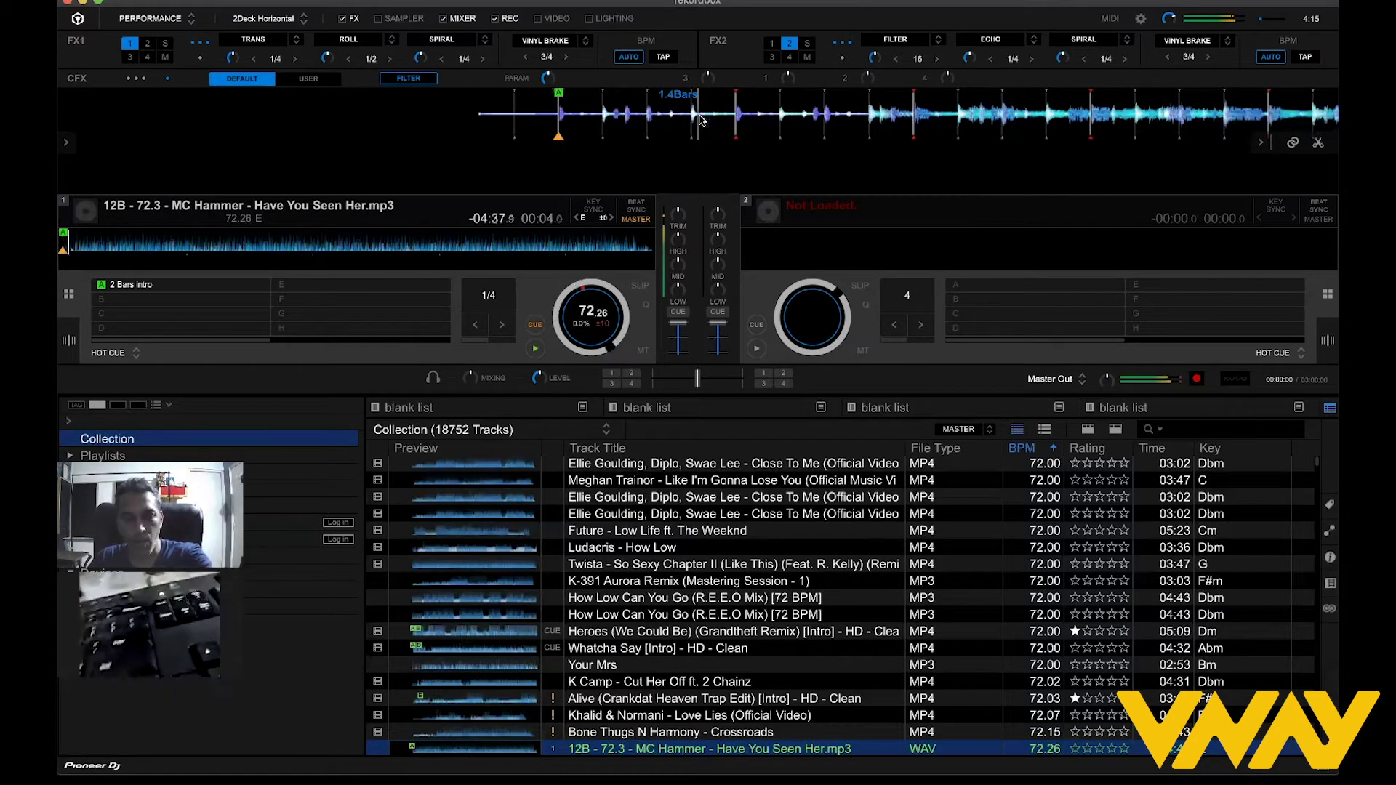
key(1)
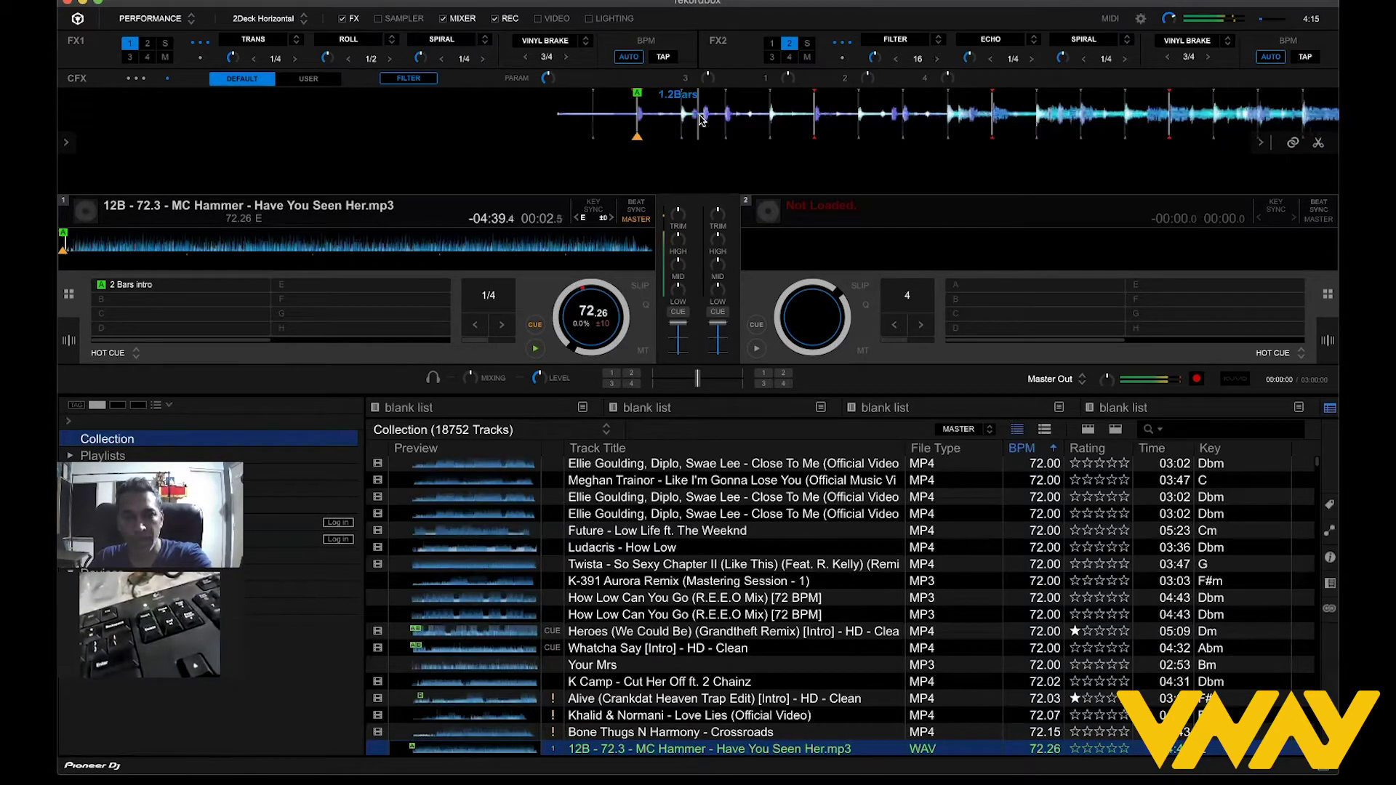
key(1)
key(1)
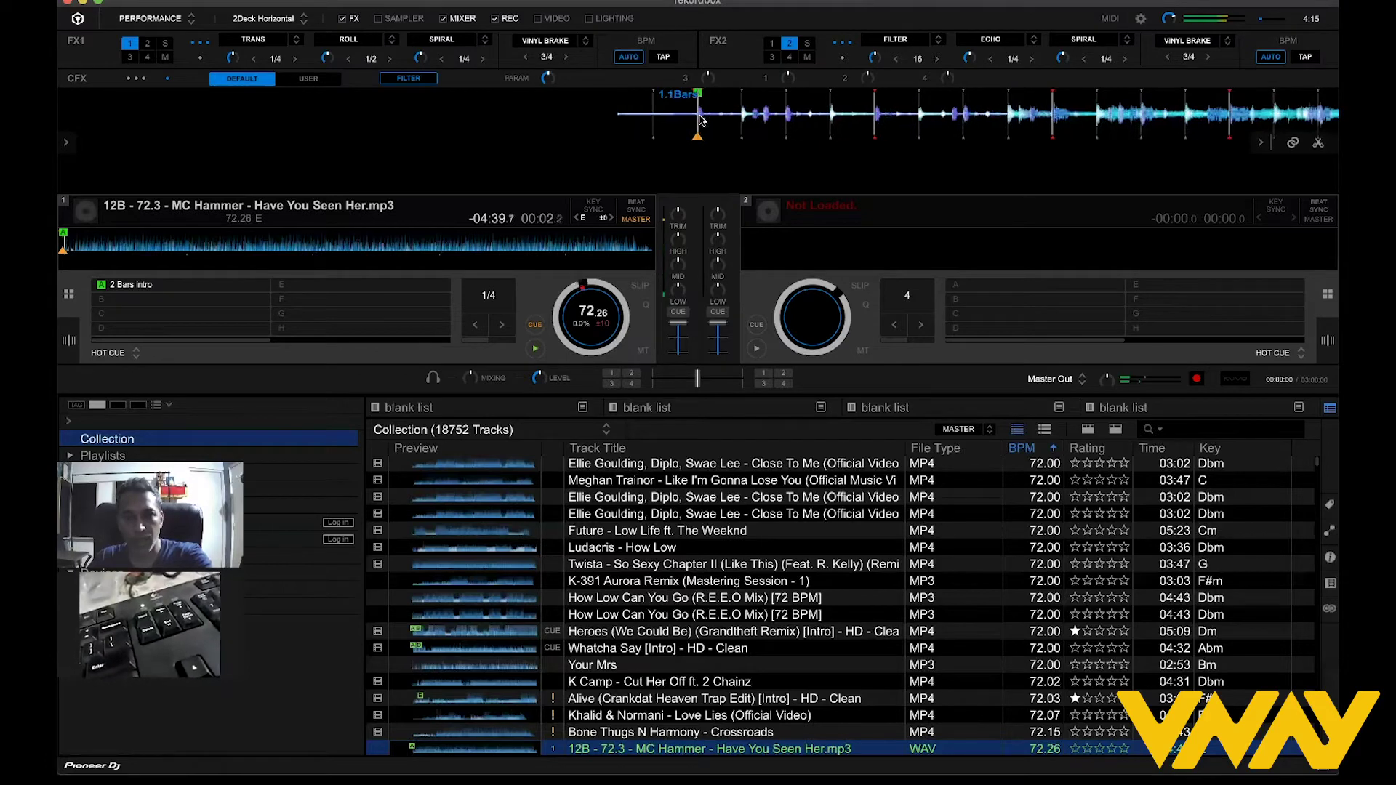
key(1)
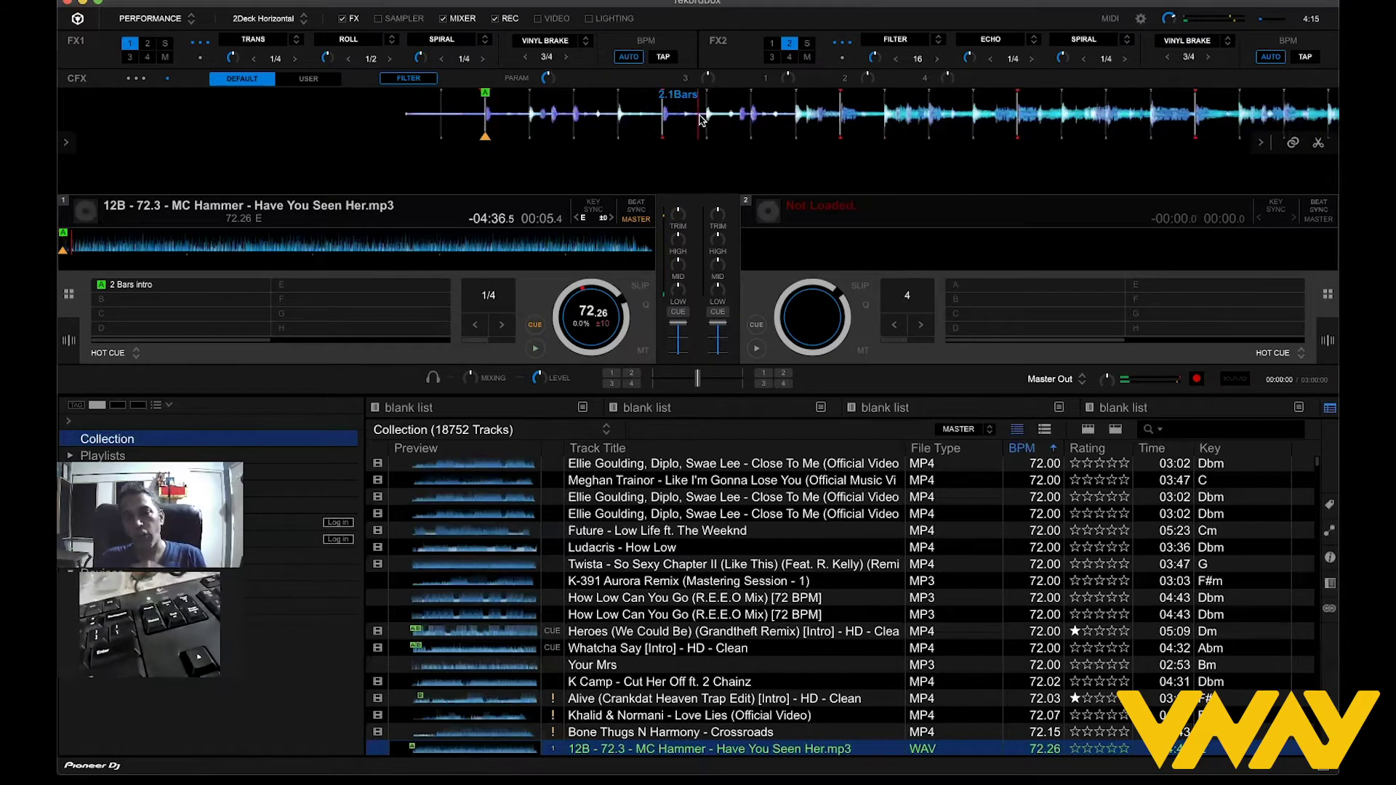
Review the Deck 1 shortcuts of the Performance 1 (Preset) keyboard mapping in the preferences.
click(1141, 19)
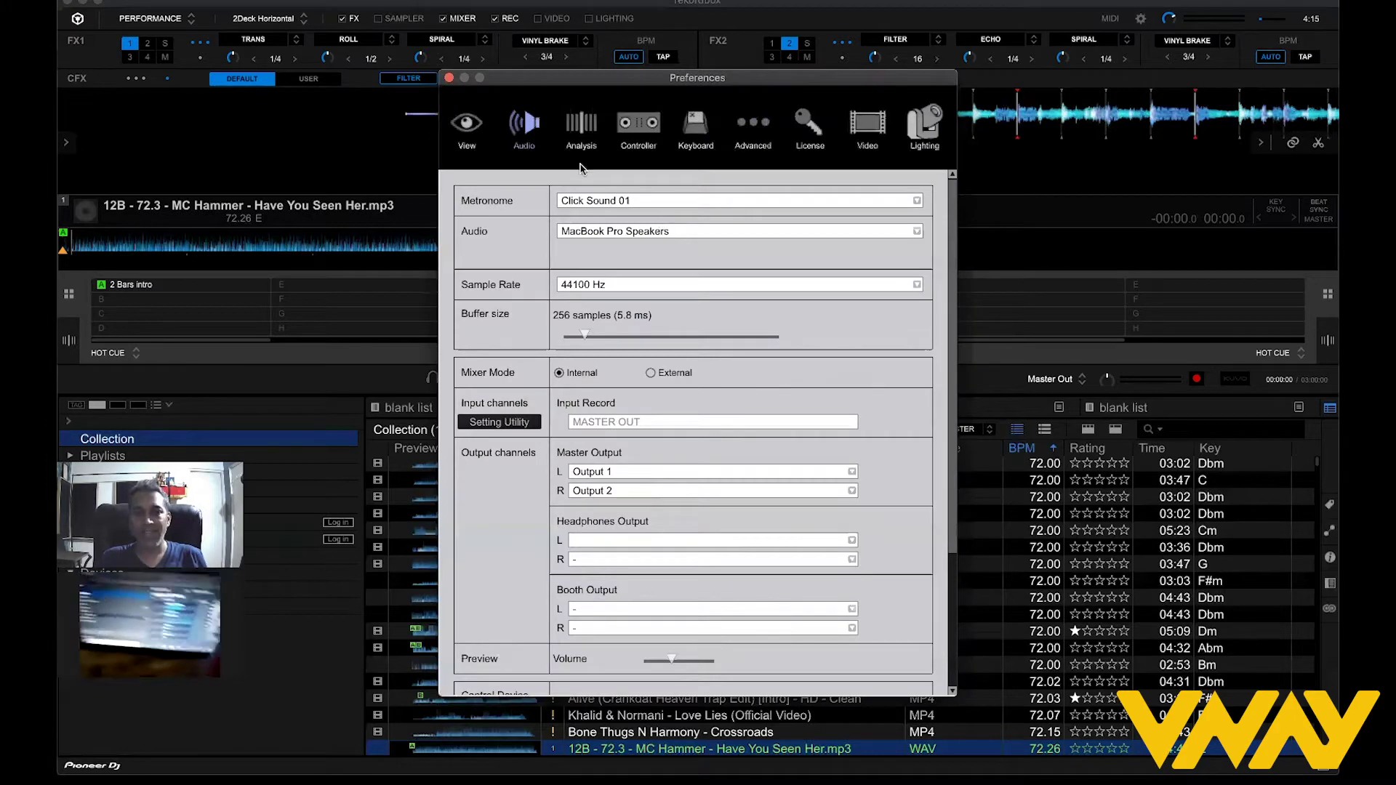
click(698, 131)
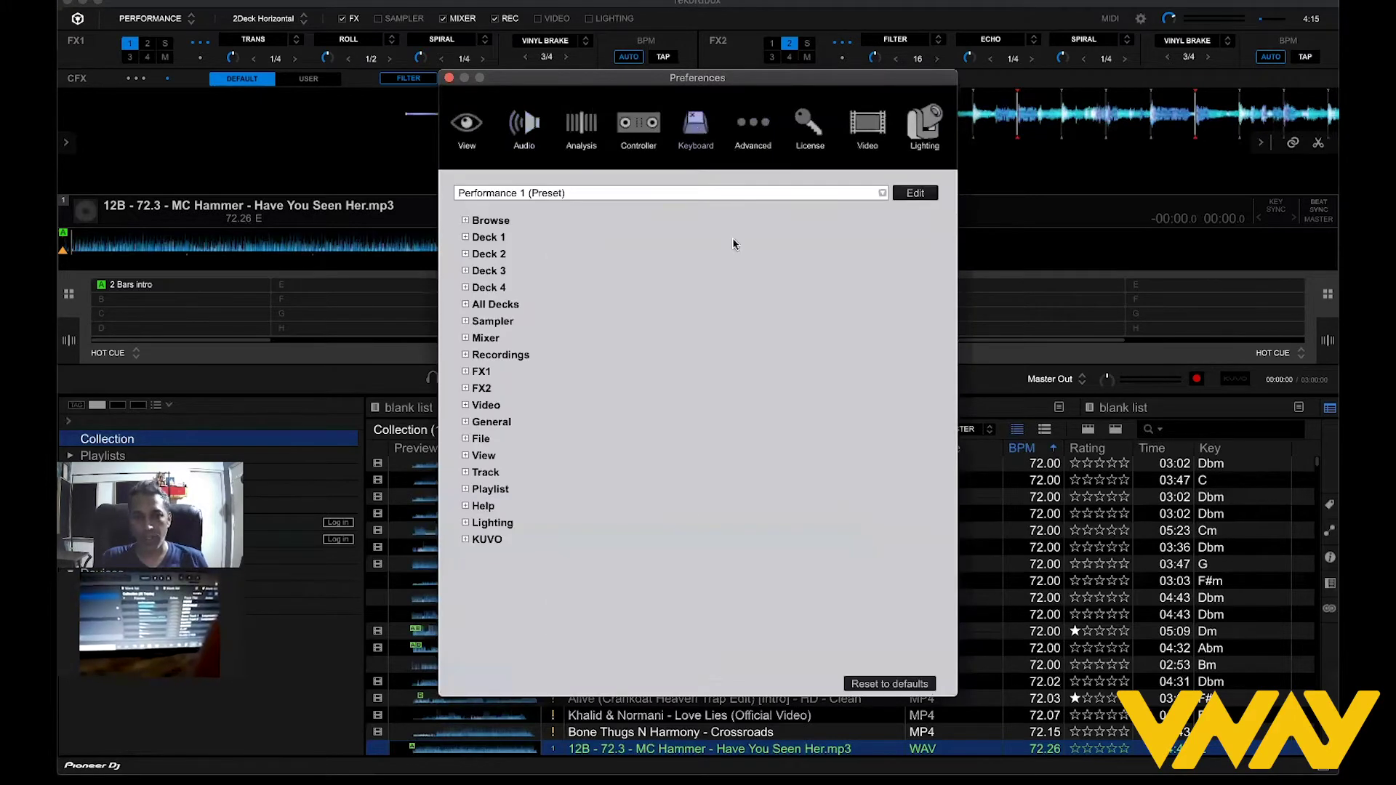
click(466, 238)
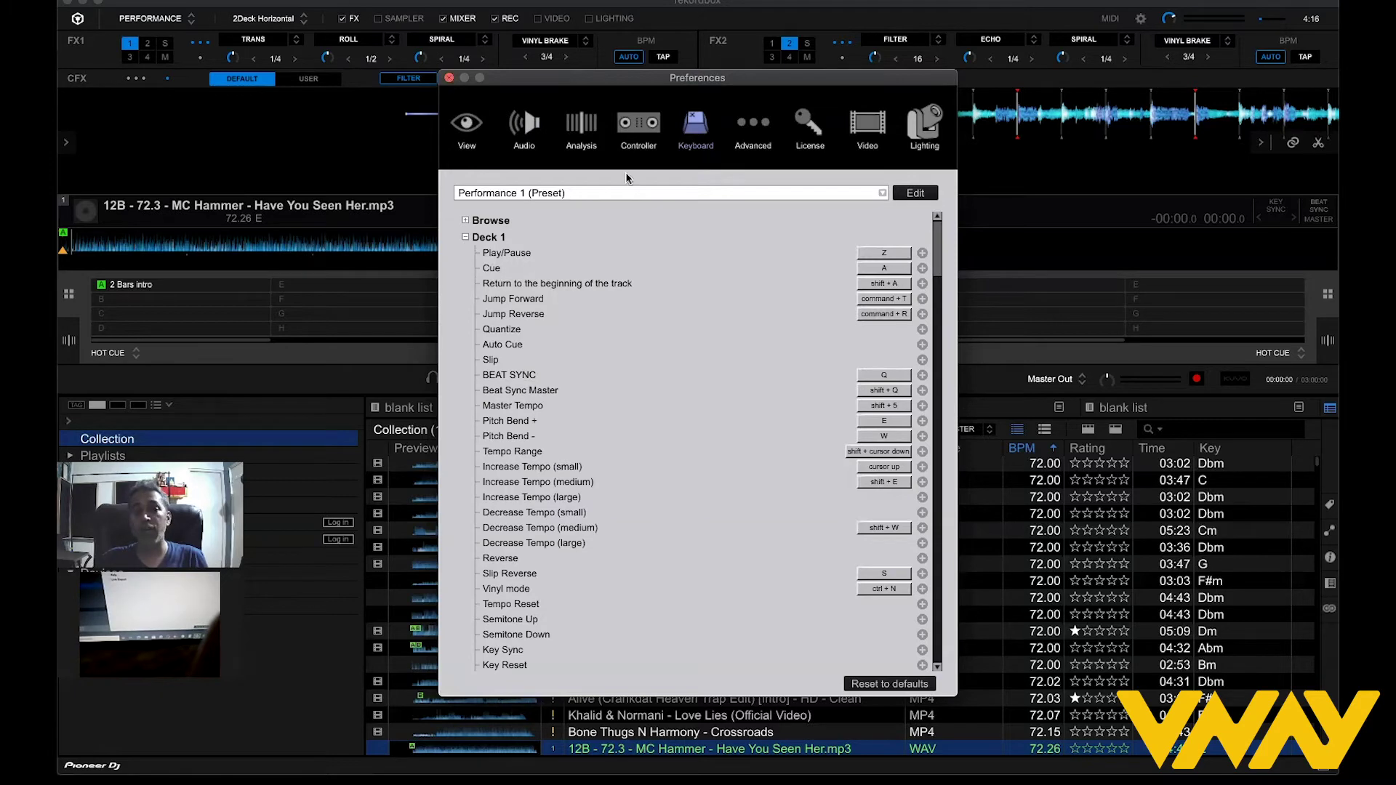
key(Escape)
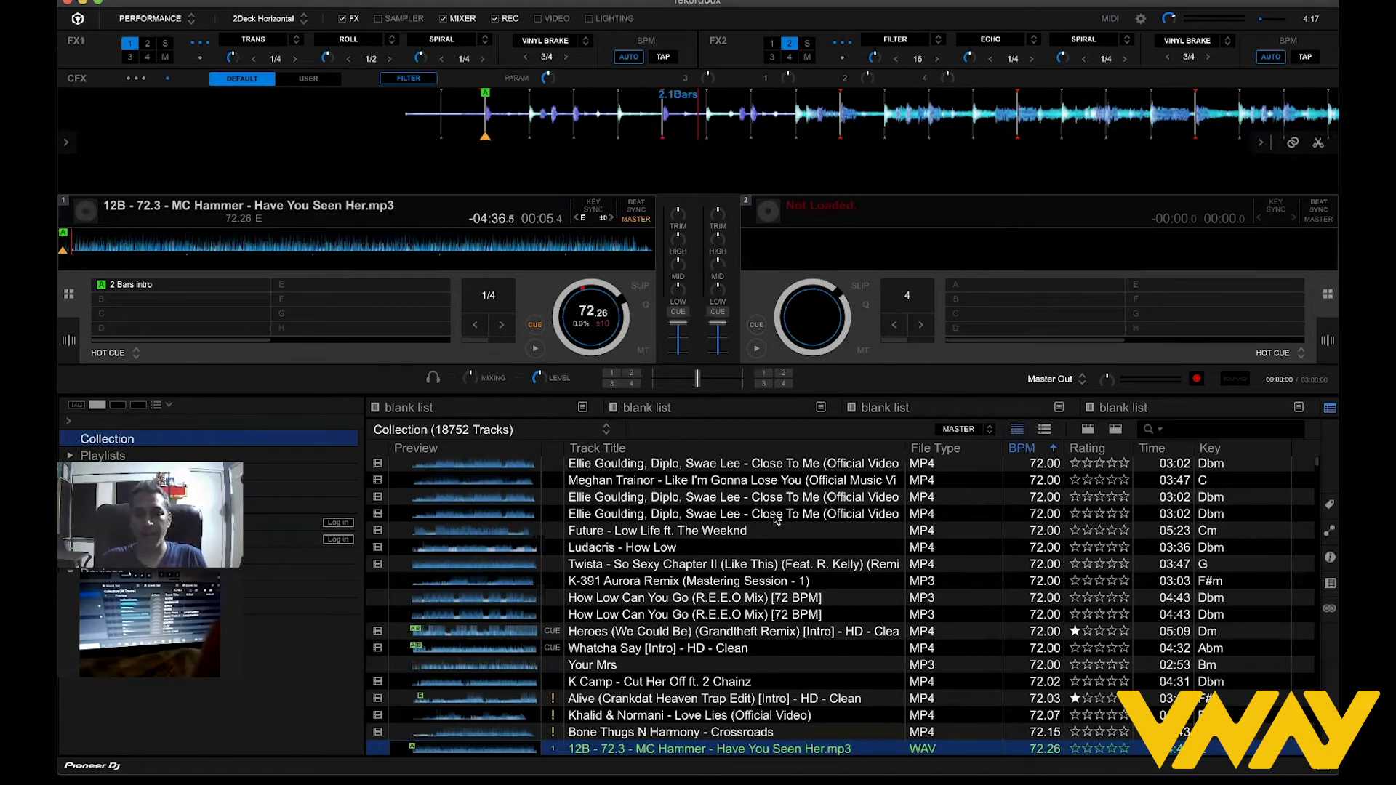
Find the "VINAI_Streex_feat._Micky_Blue_-_Stand_By_Me-Vubey" track with a stored hot cue in the collection and load it onto deck 2.
scroll(591, 644, down, 3)
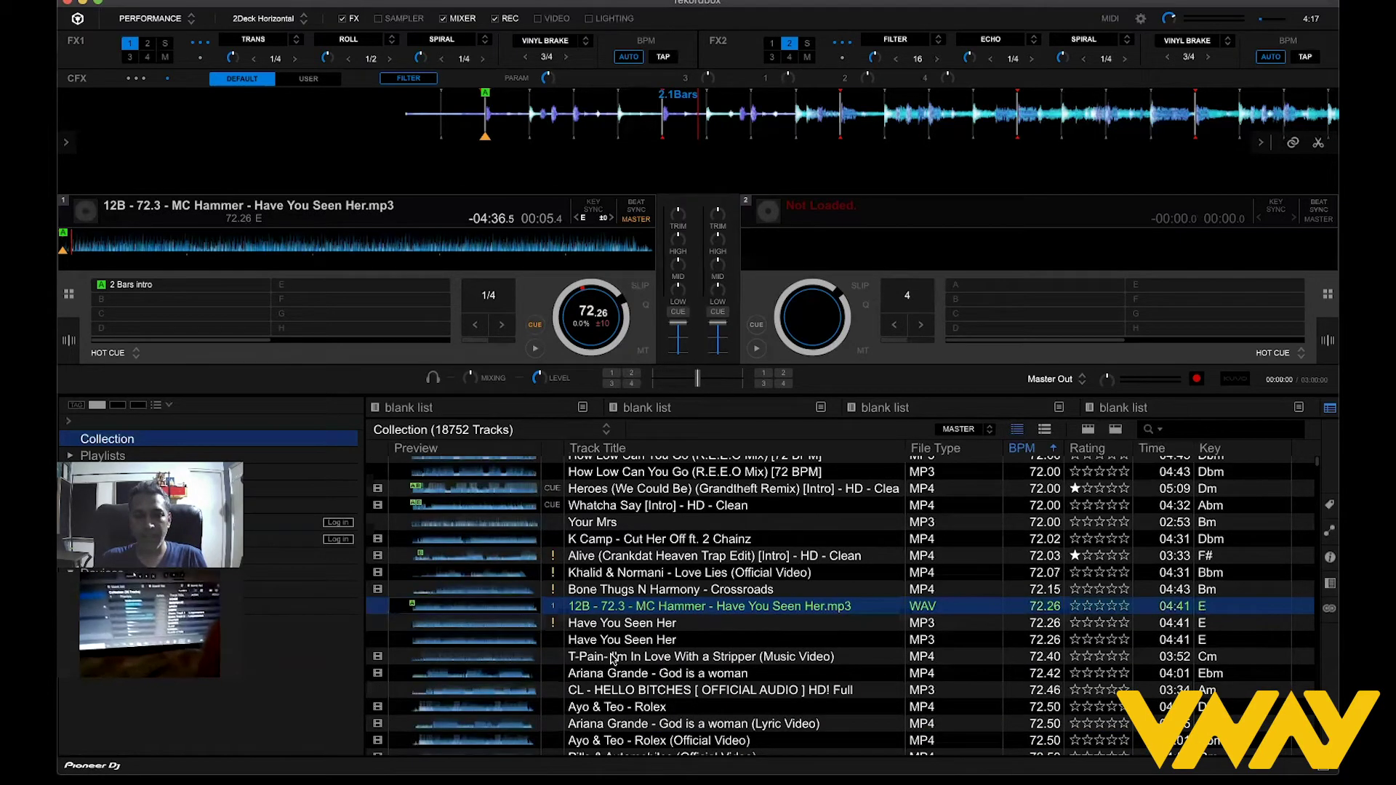
click(614, 657)
click(616, 673)
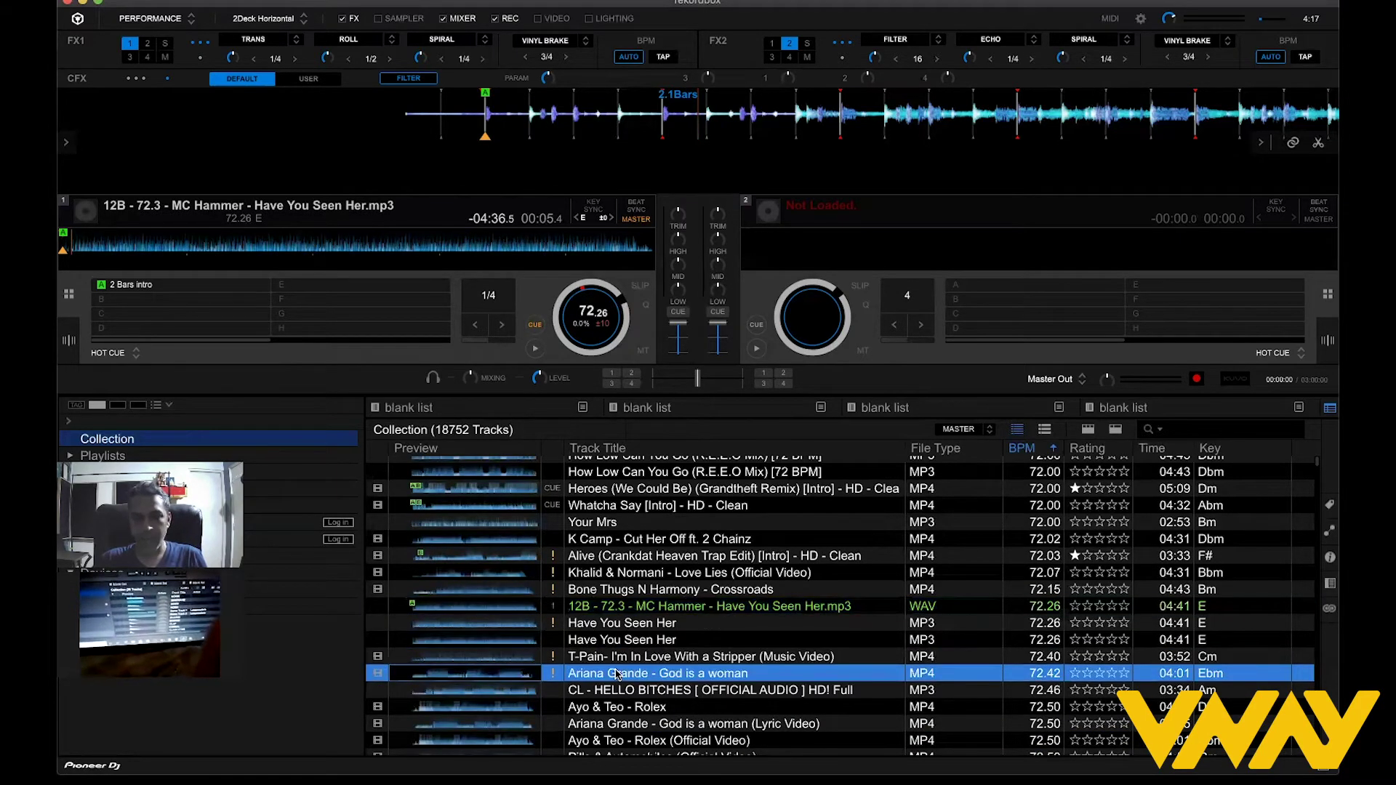
key(Down)
key(Down)
key(Down)
key(Down)
key(Down)
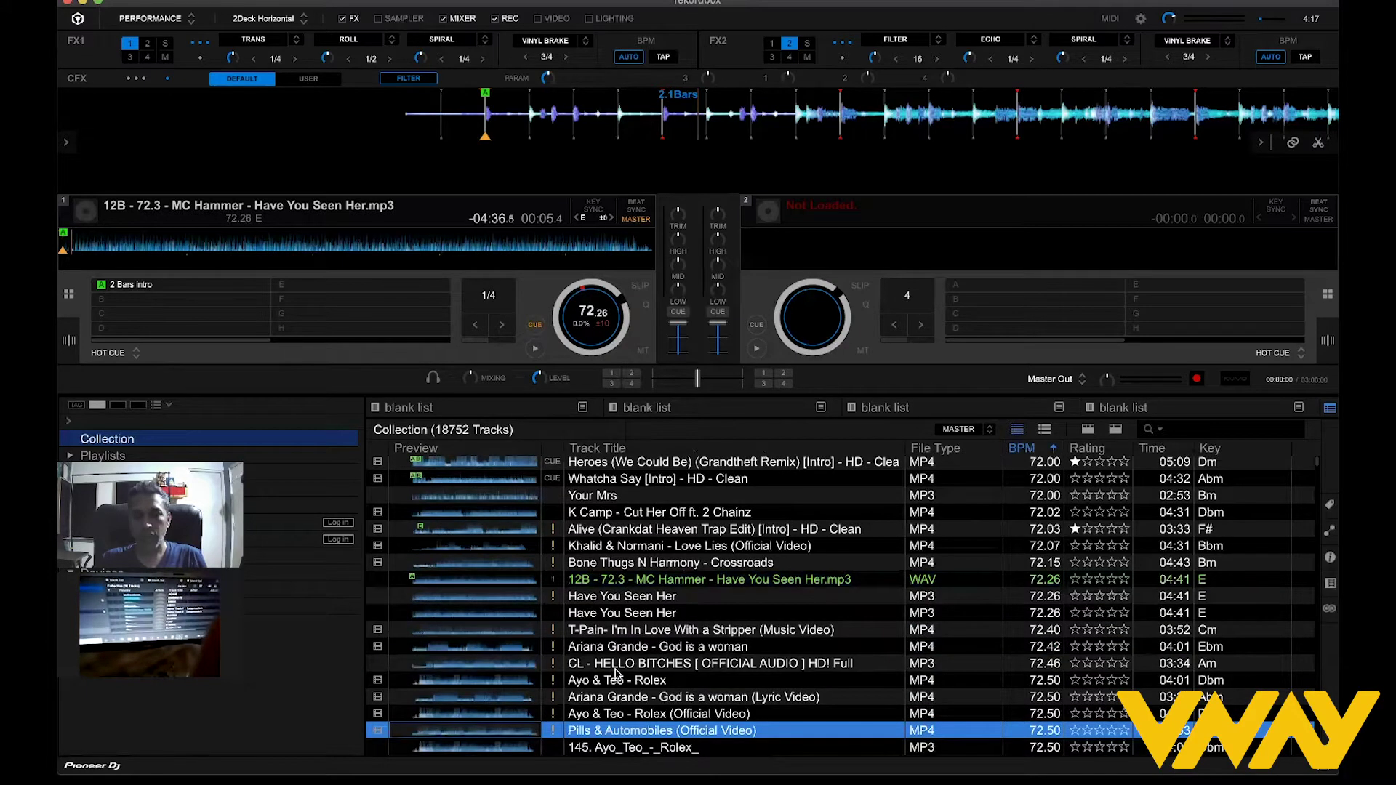
key(Down)
key(Down)
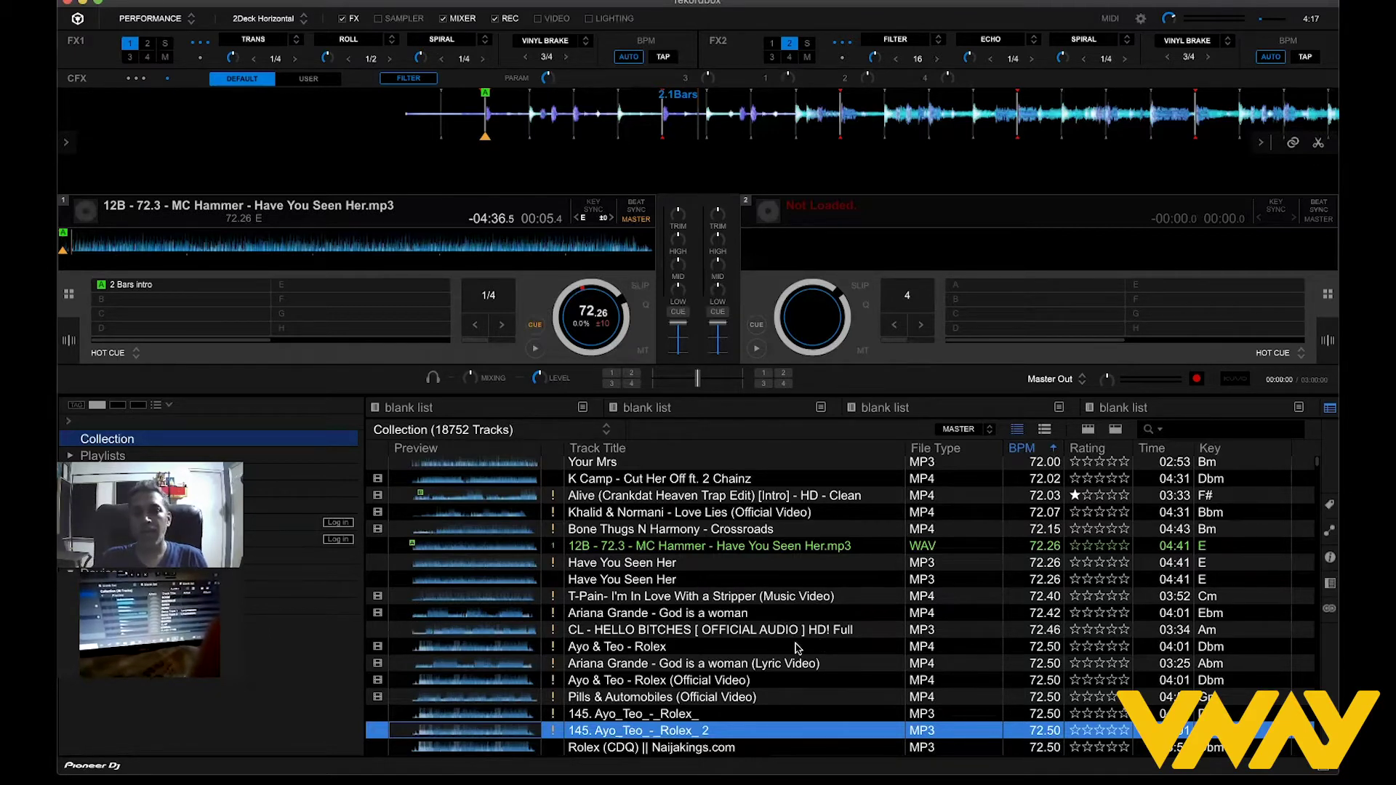
scroll(798, 647, down, 1)
scroll(798, 647, down, 1)
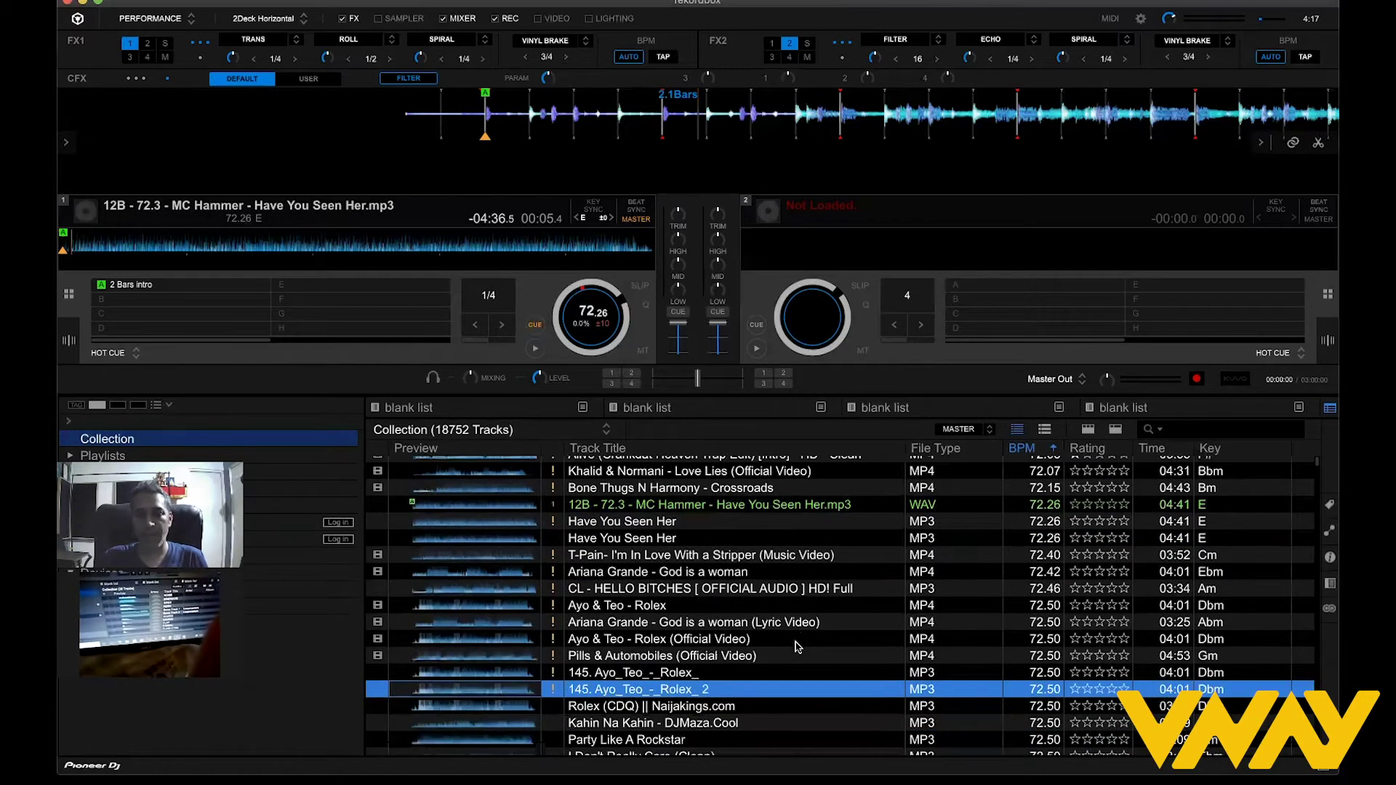
scroll(798, 647, down, 2)
click(684, 672)
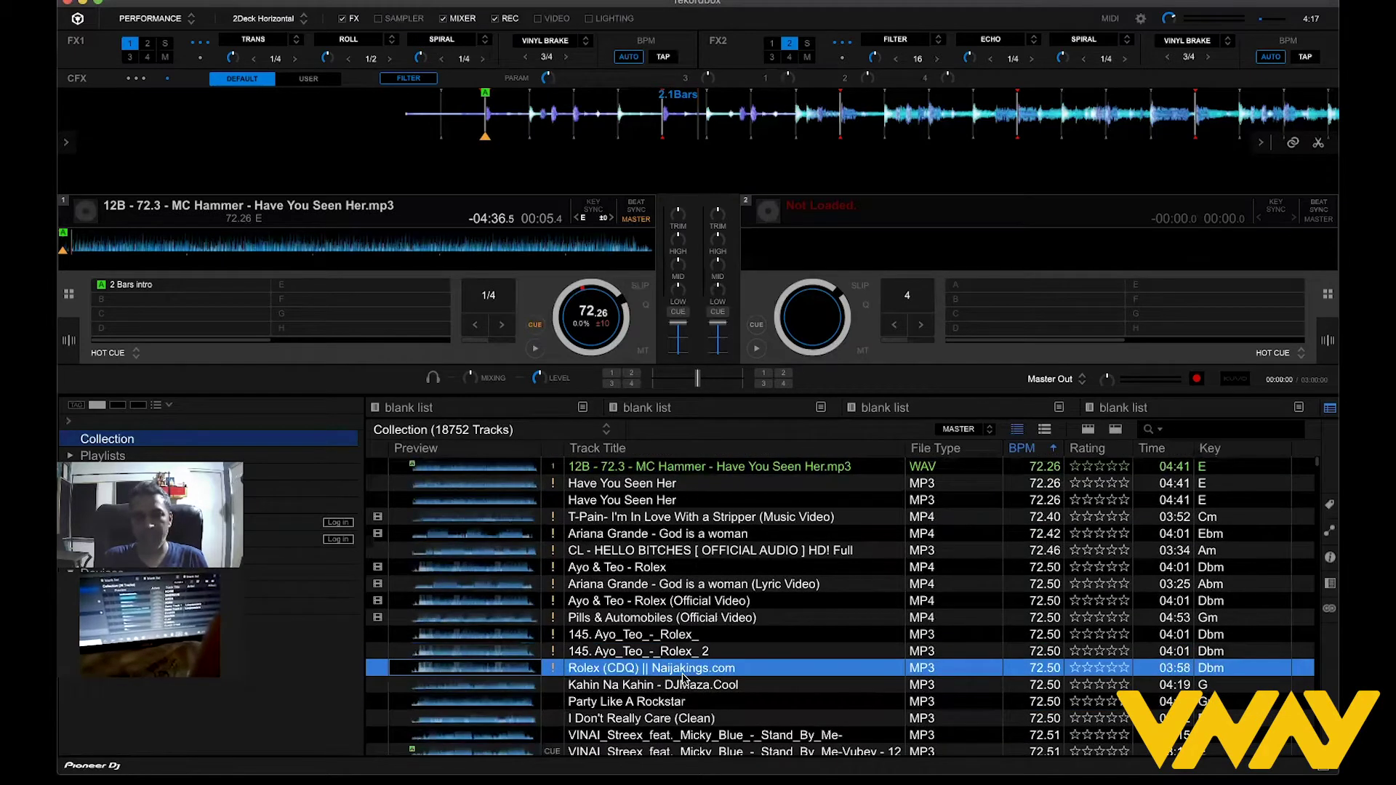
key(Down)
key(Down)
key(Down)
key(Down)
key(Down)
key(Down)
key(Down)
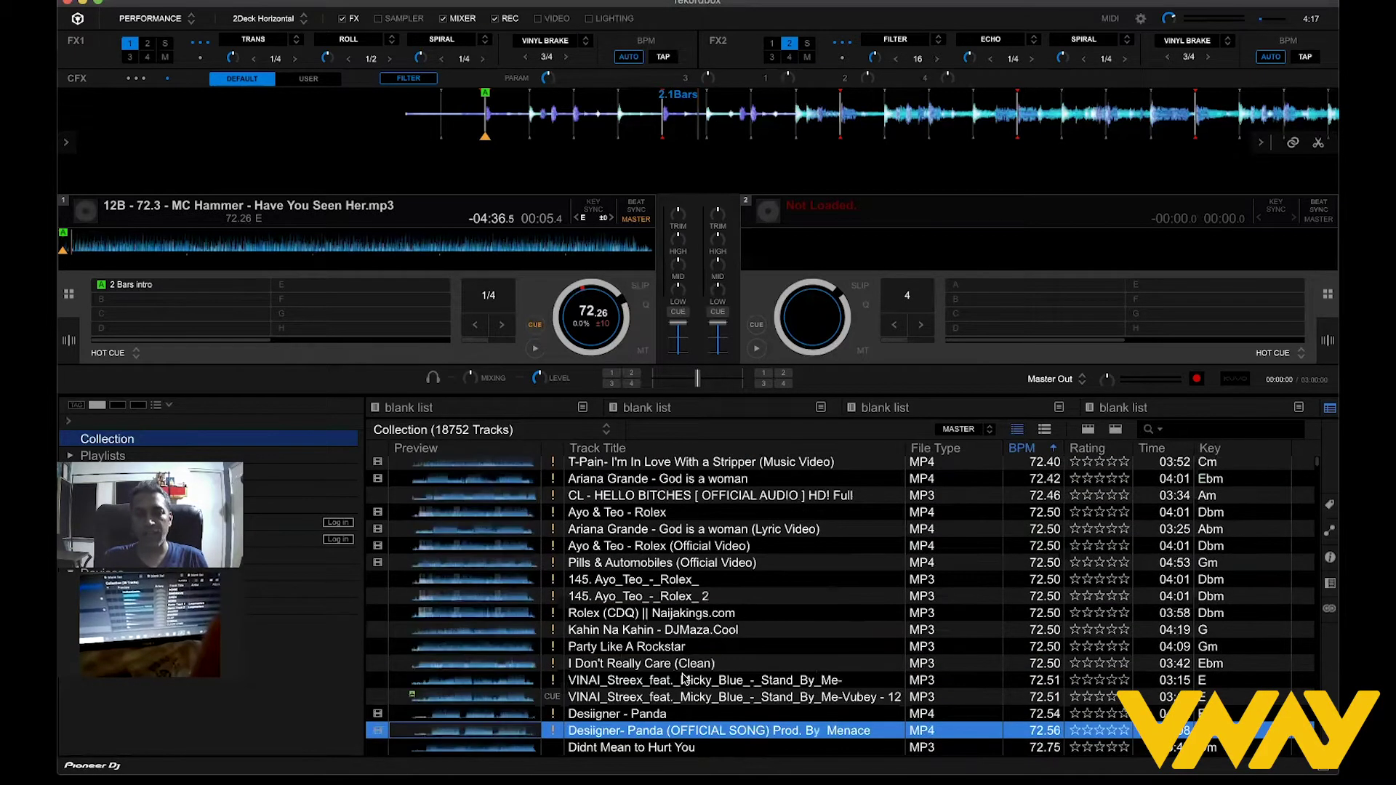
scroll(683, 678, down, 1)
click(683, 679)
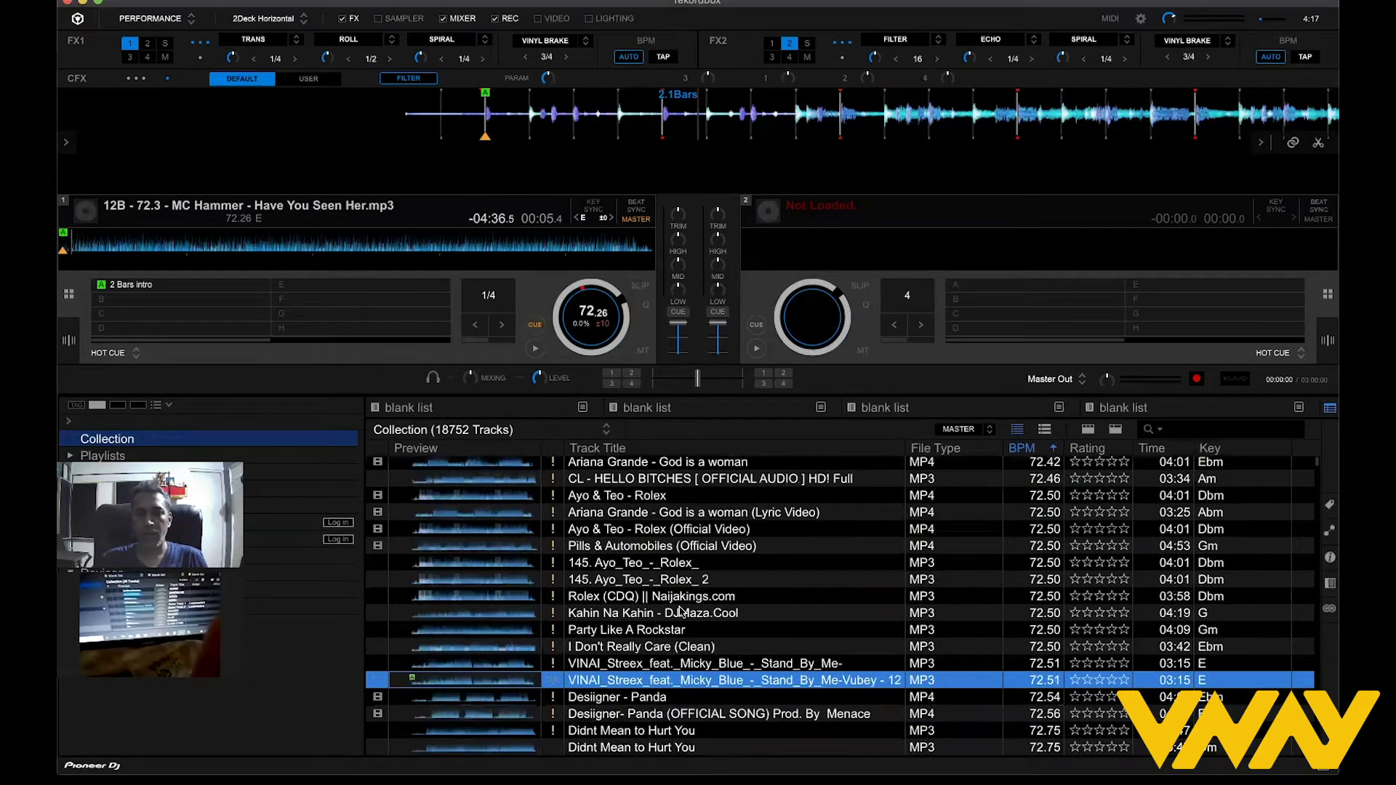
drag(693, 687, 949, 333)
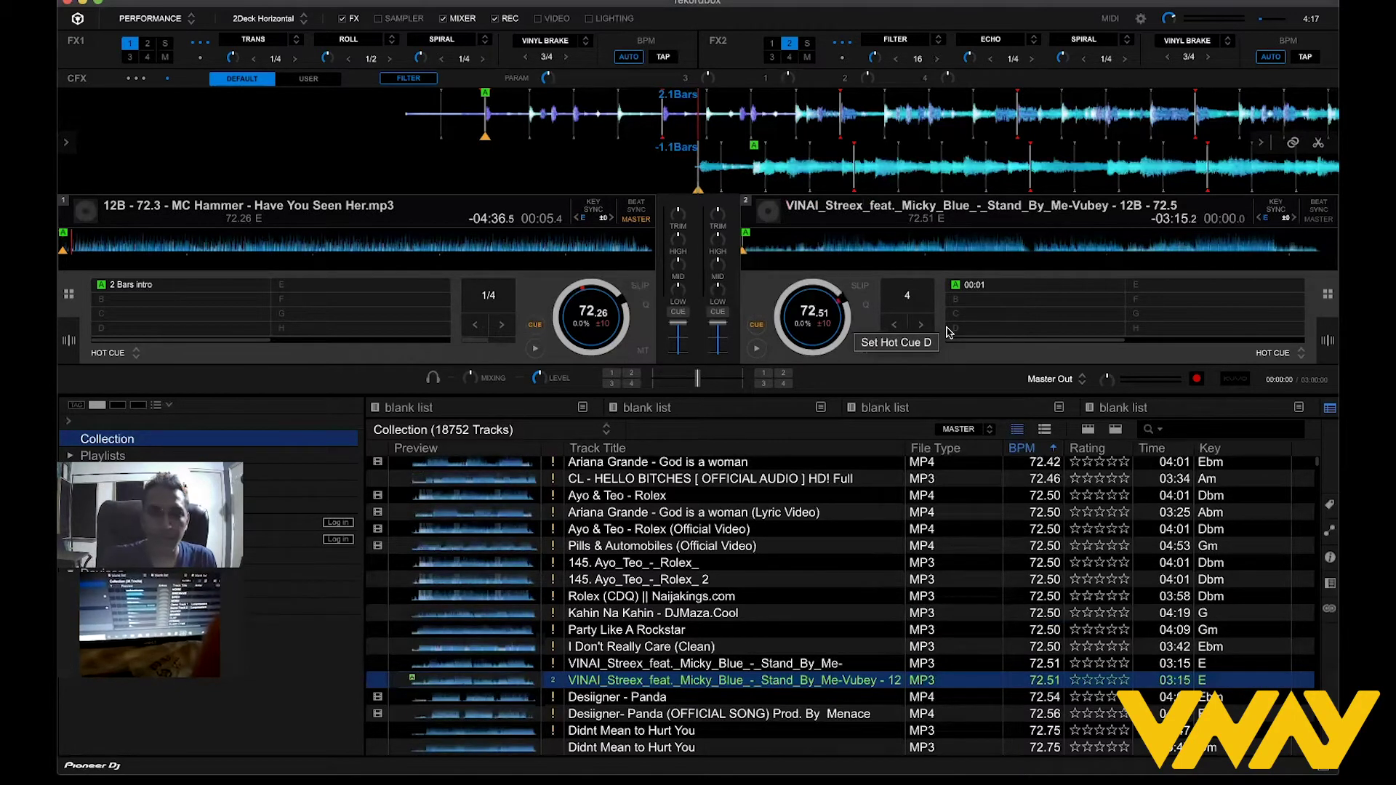
Test deck 2 by playing from its hot cue A, pausing and resuming, and return both decks to their cue points.
key(7)
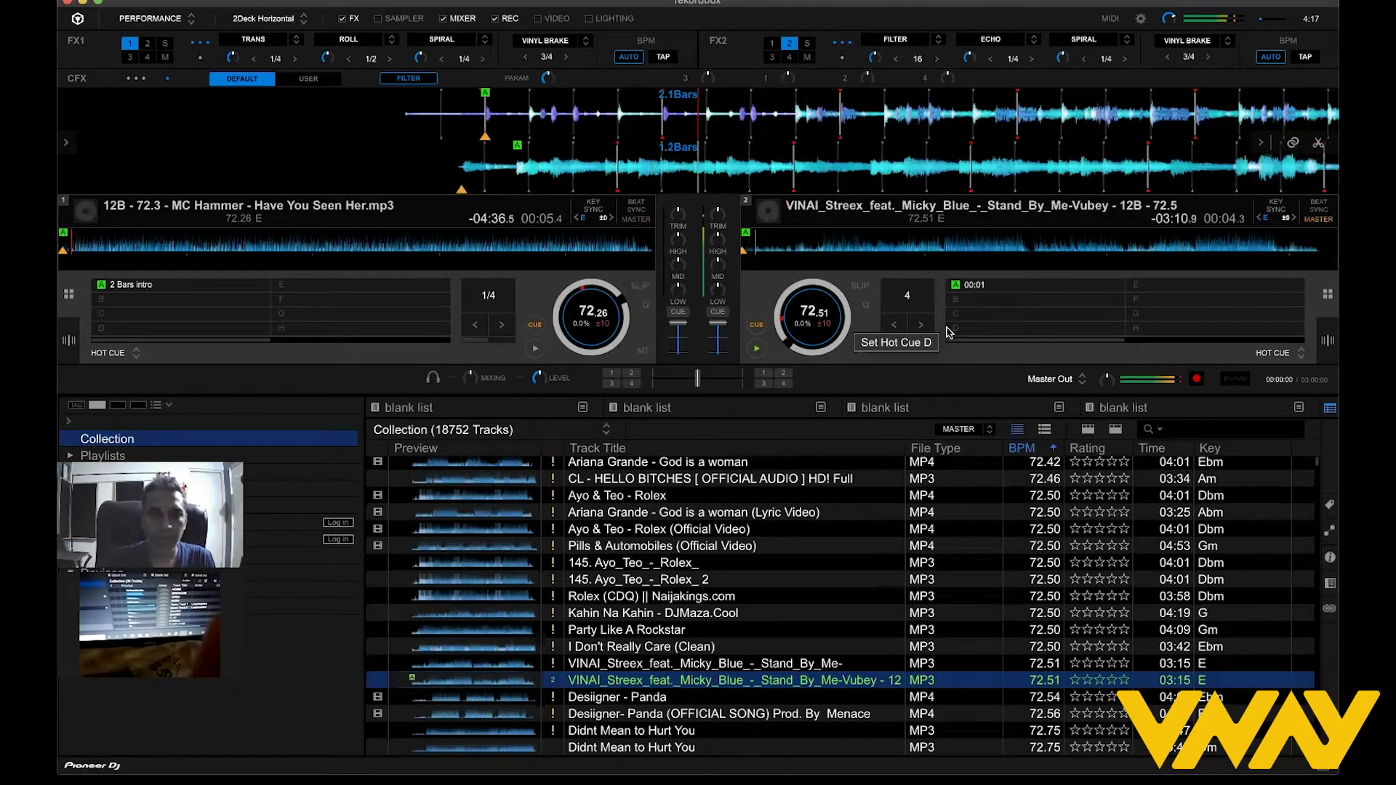
key(7)
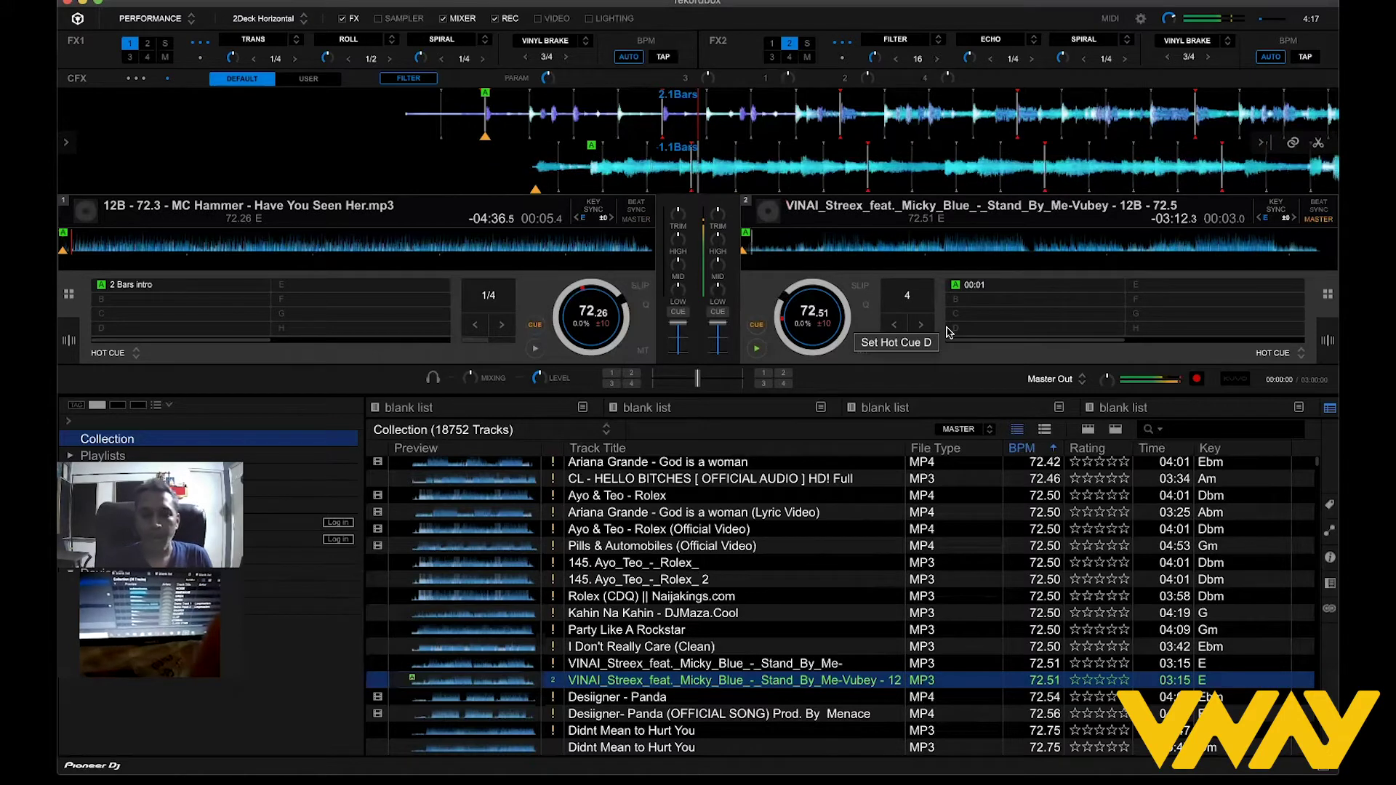
key(space)
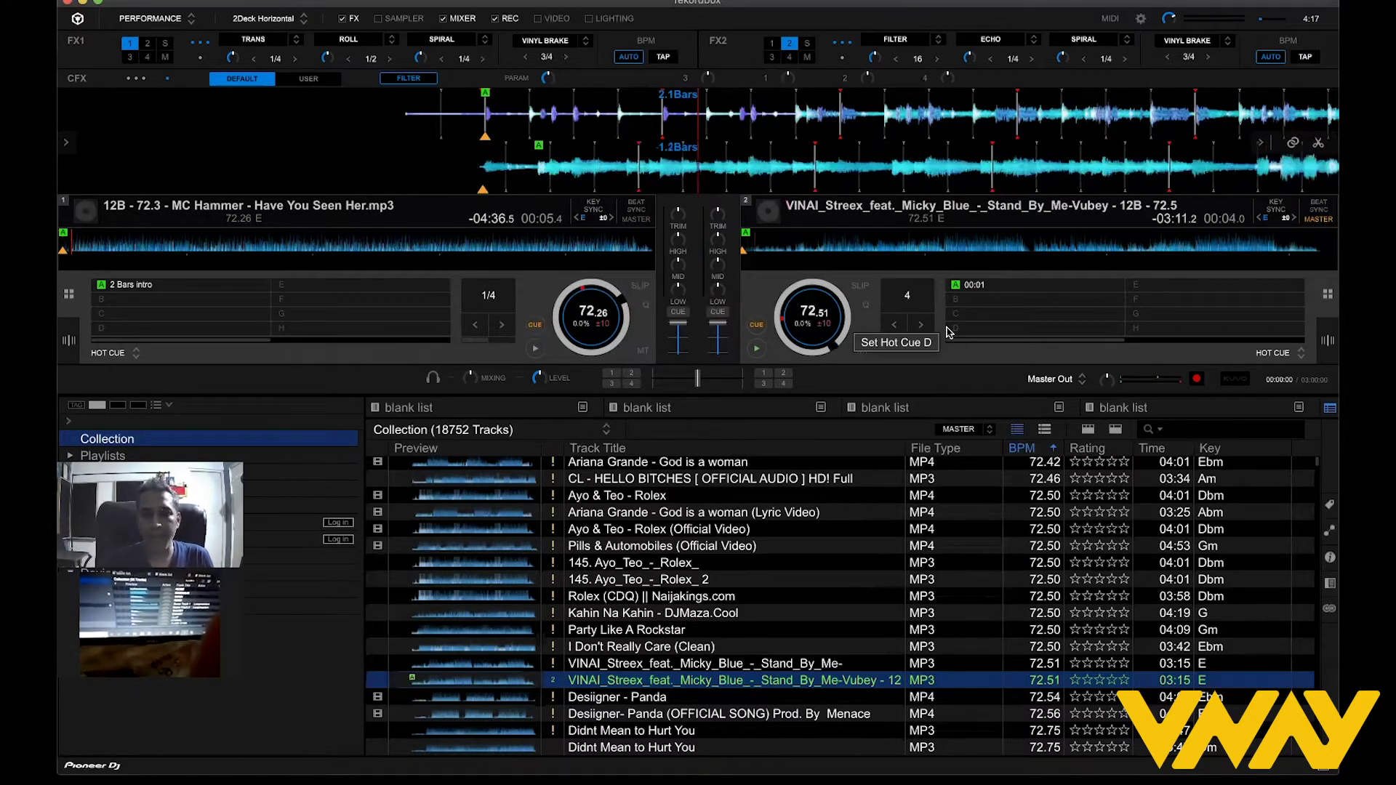
key(space)
key(c)
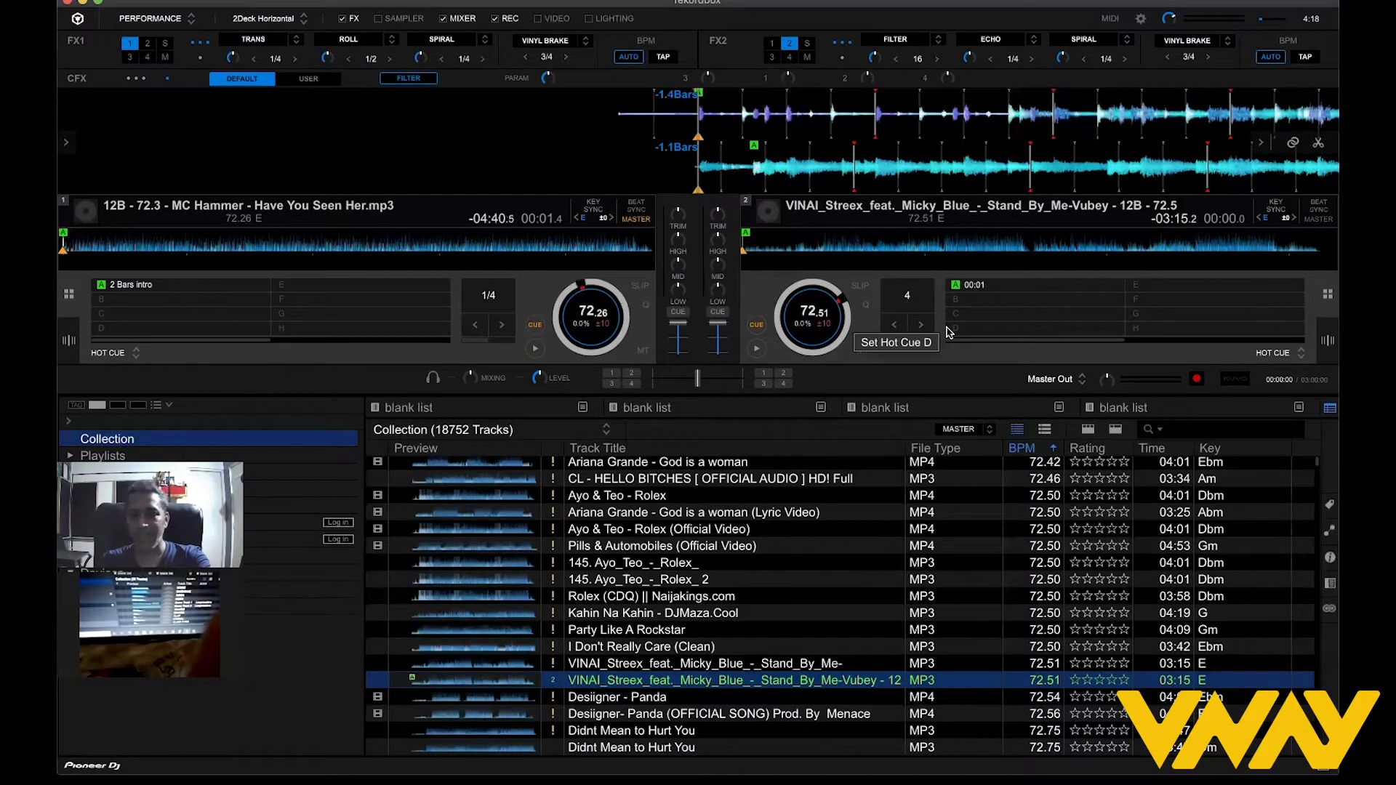
key(z)
key(x)
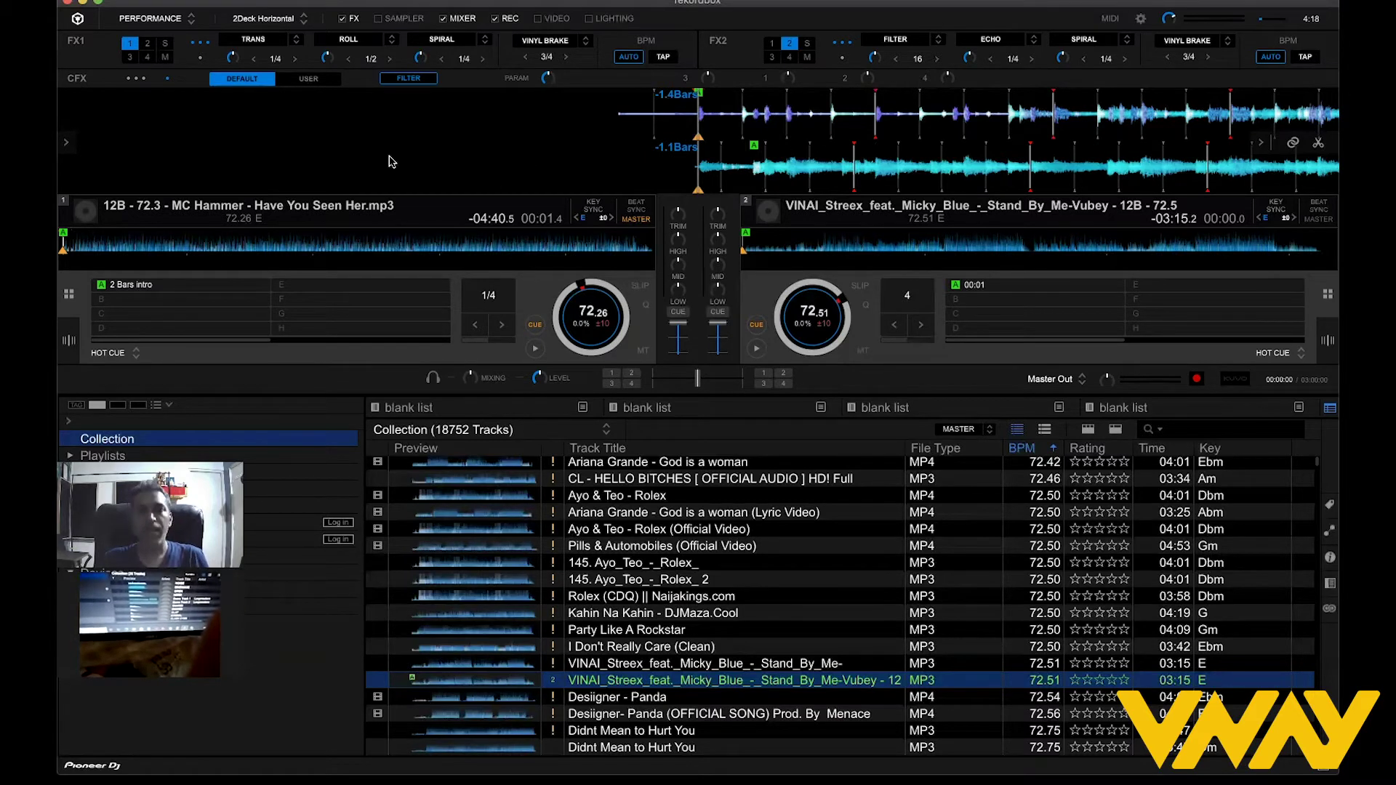
Test playing the MC Hammer track in Export mode, and return to Performance mode.
click(136, 20)
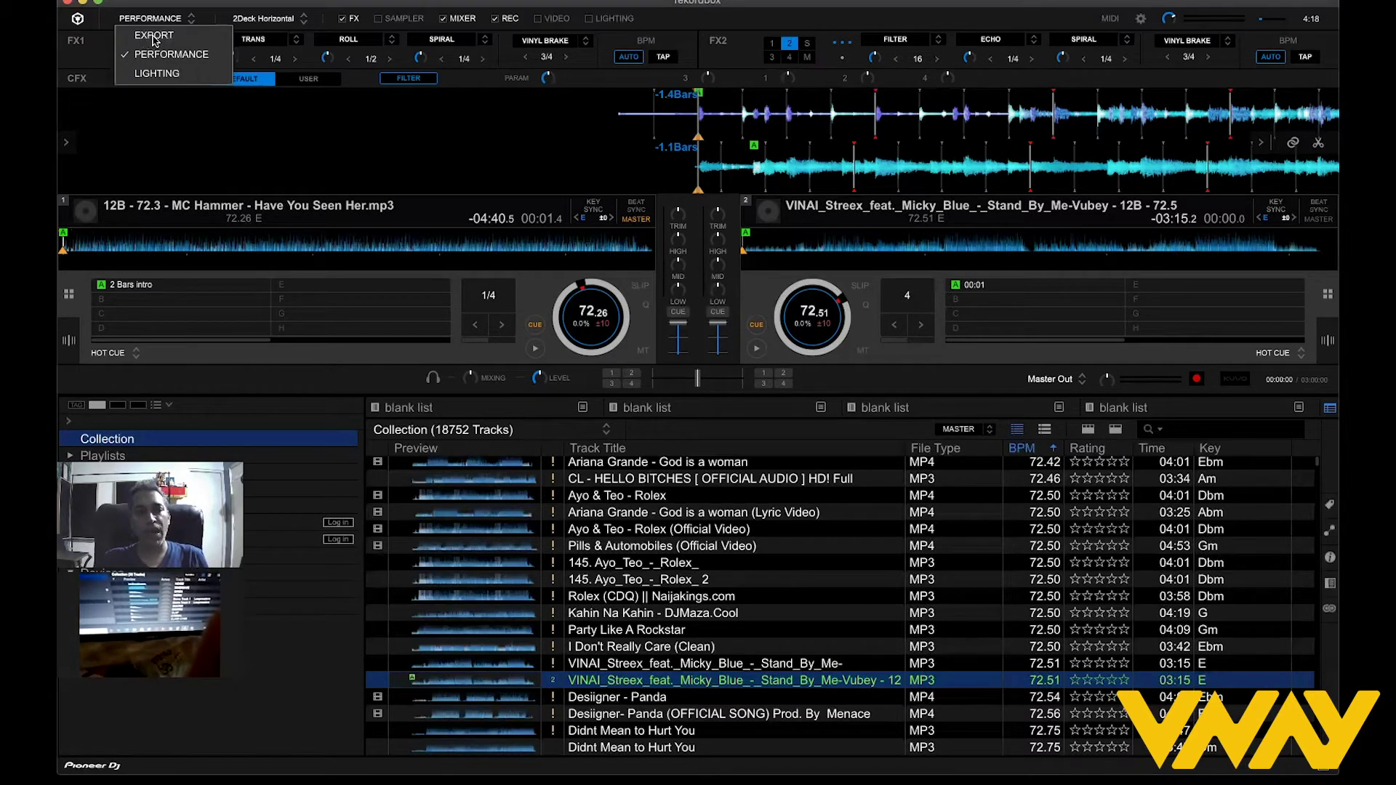
click(153, 37)
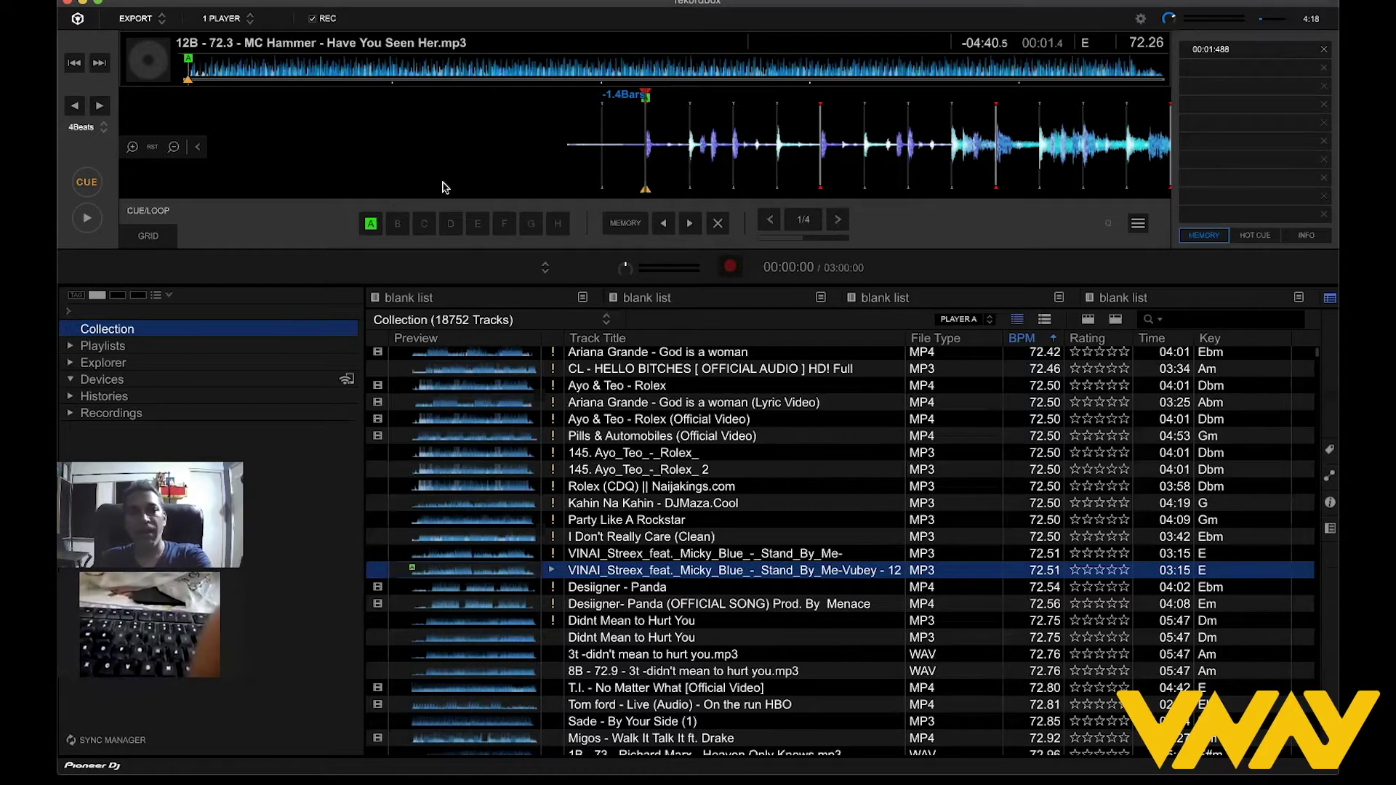
key(space)
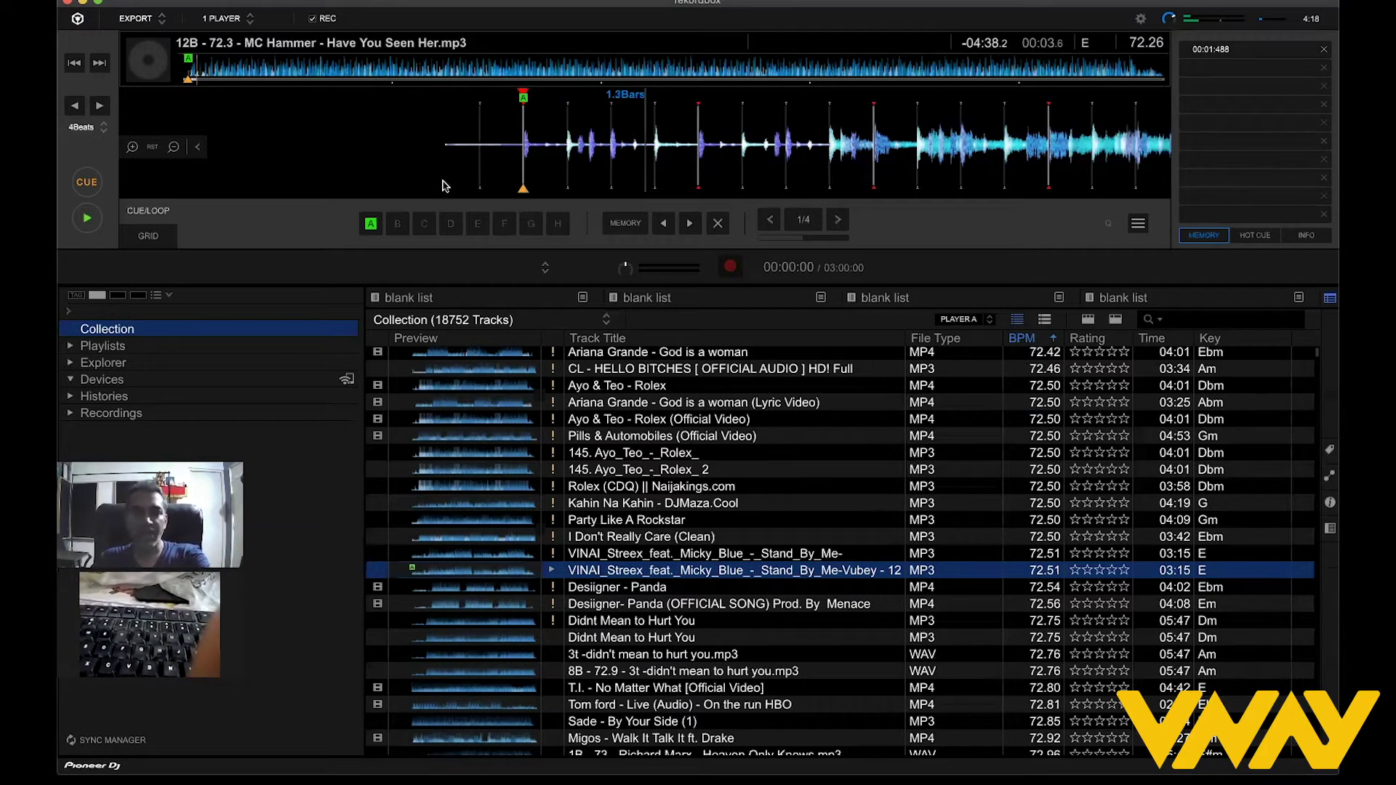
click(128, 22)
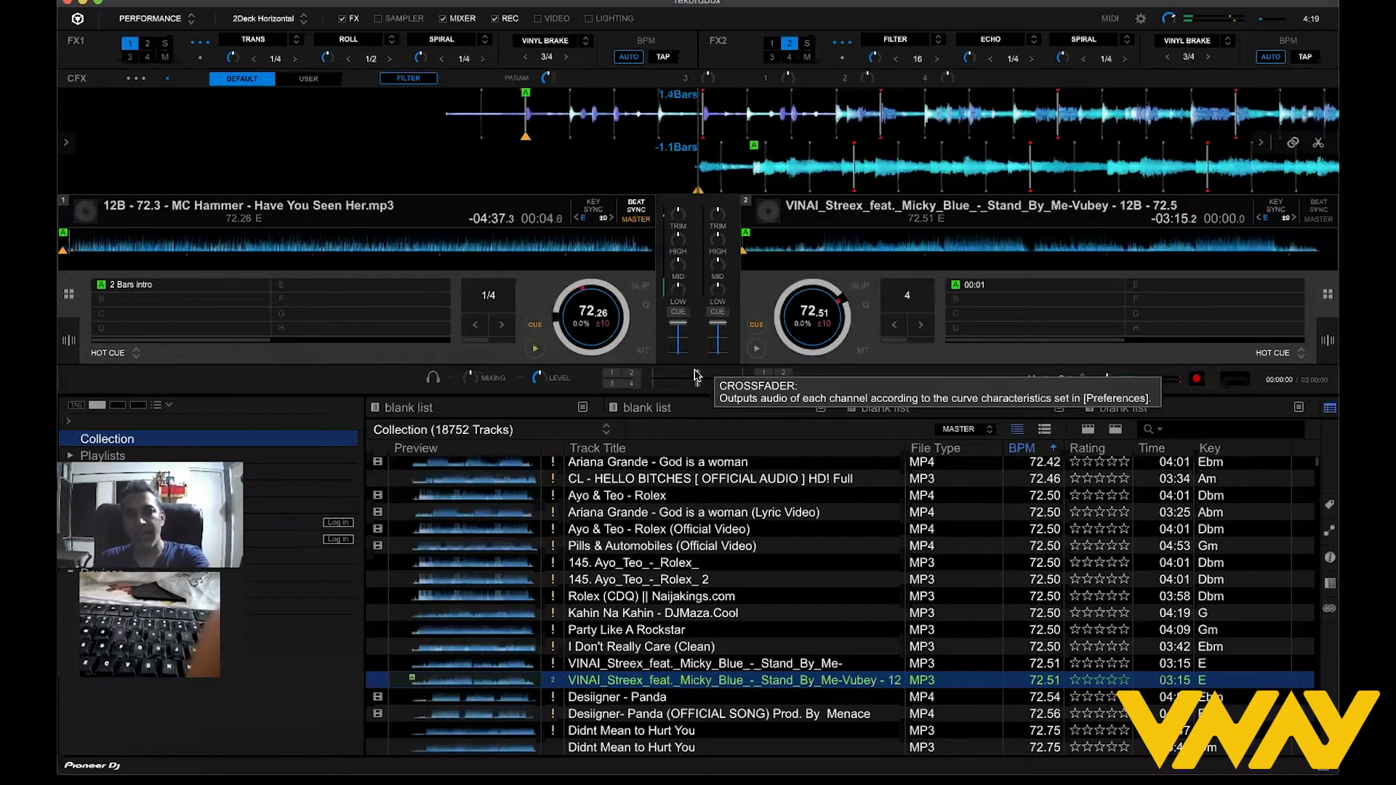
Test deck 1 by repeatedly starting playback and returning it to the cue point on the first beat.
key(x)
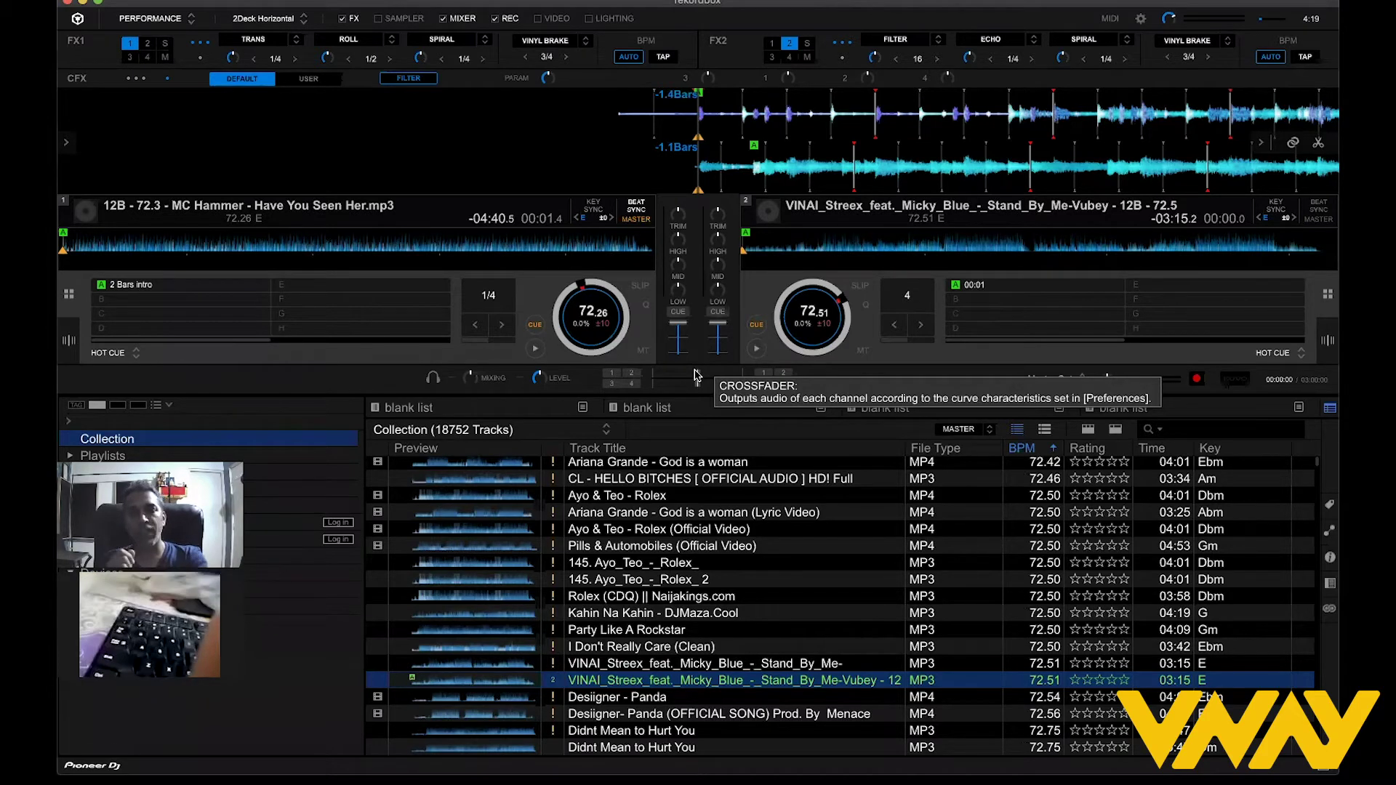
key(z)
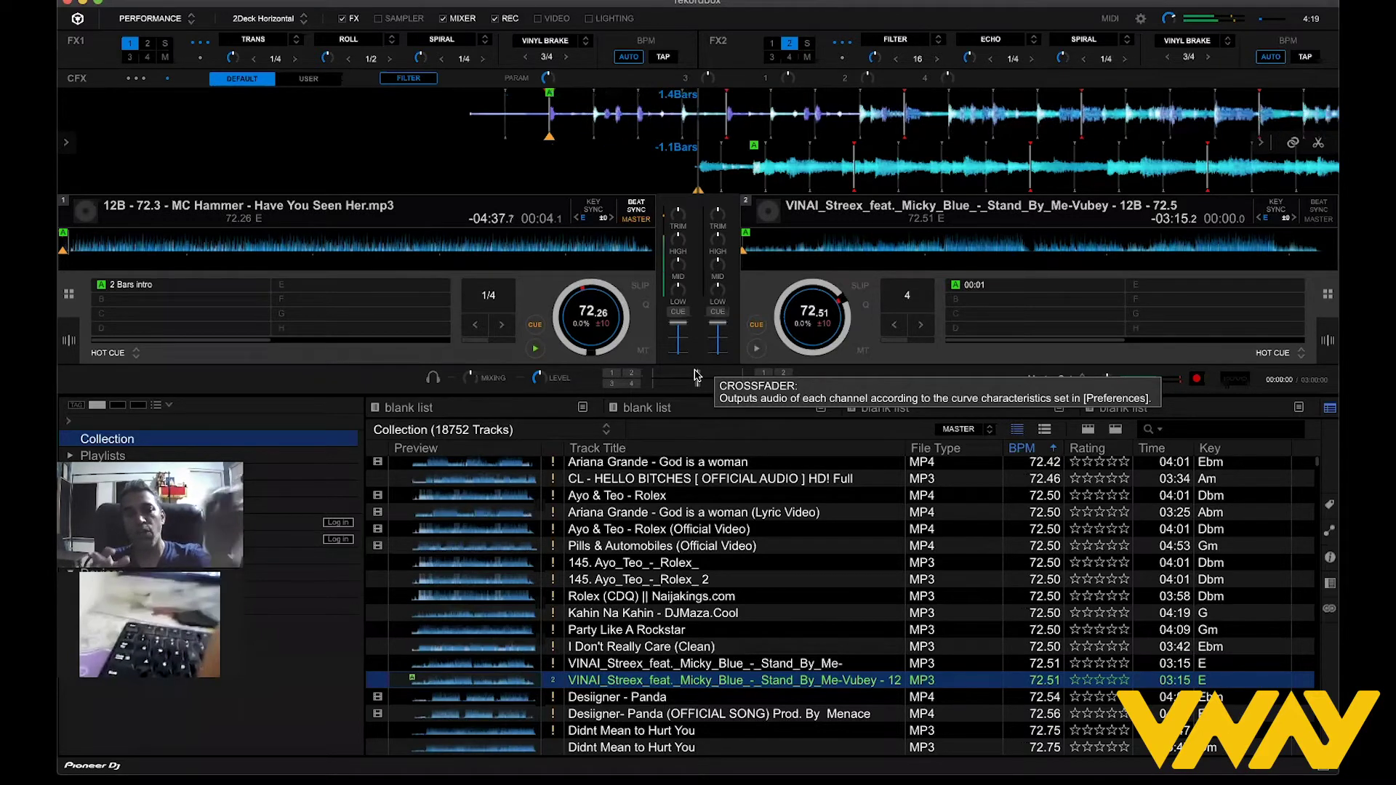
key(x)
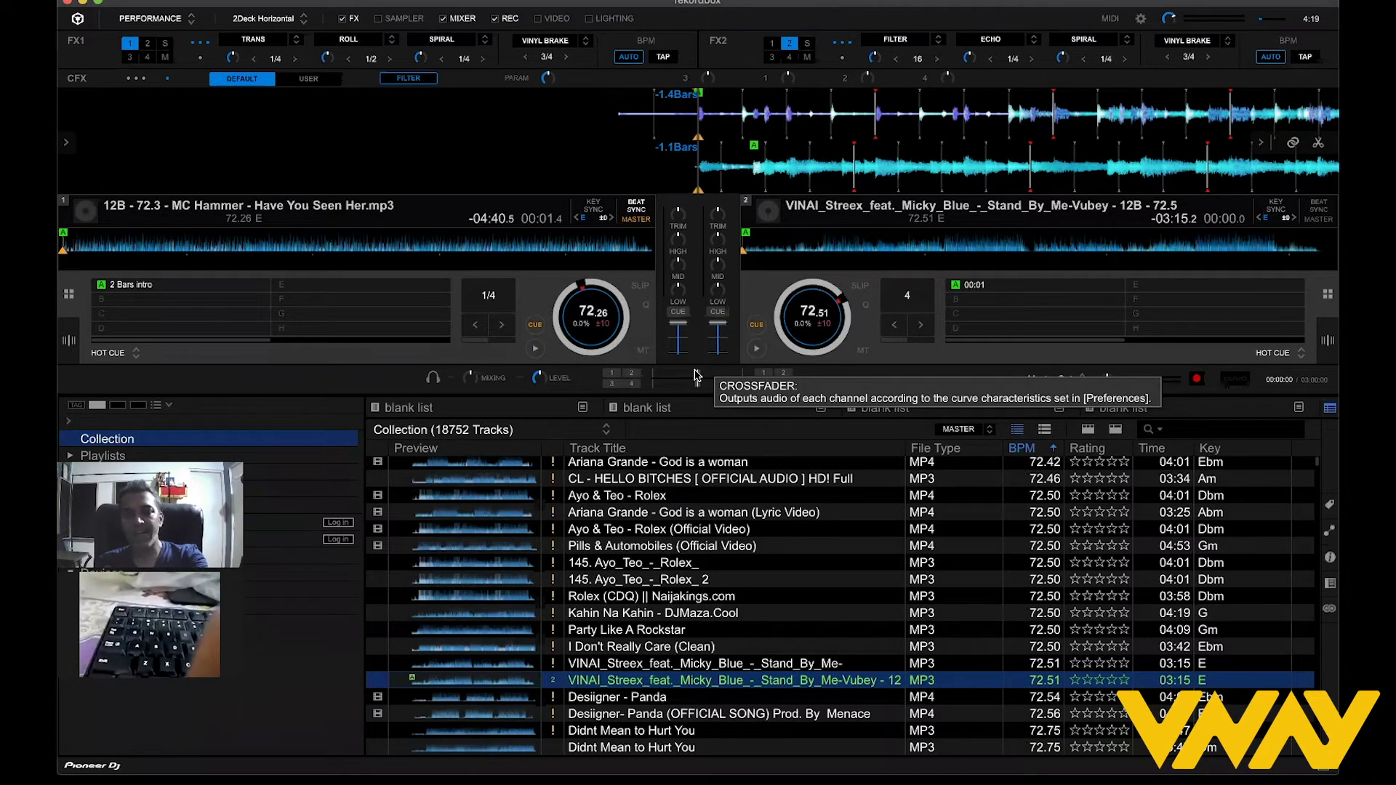
key(z)
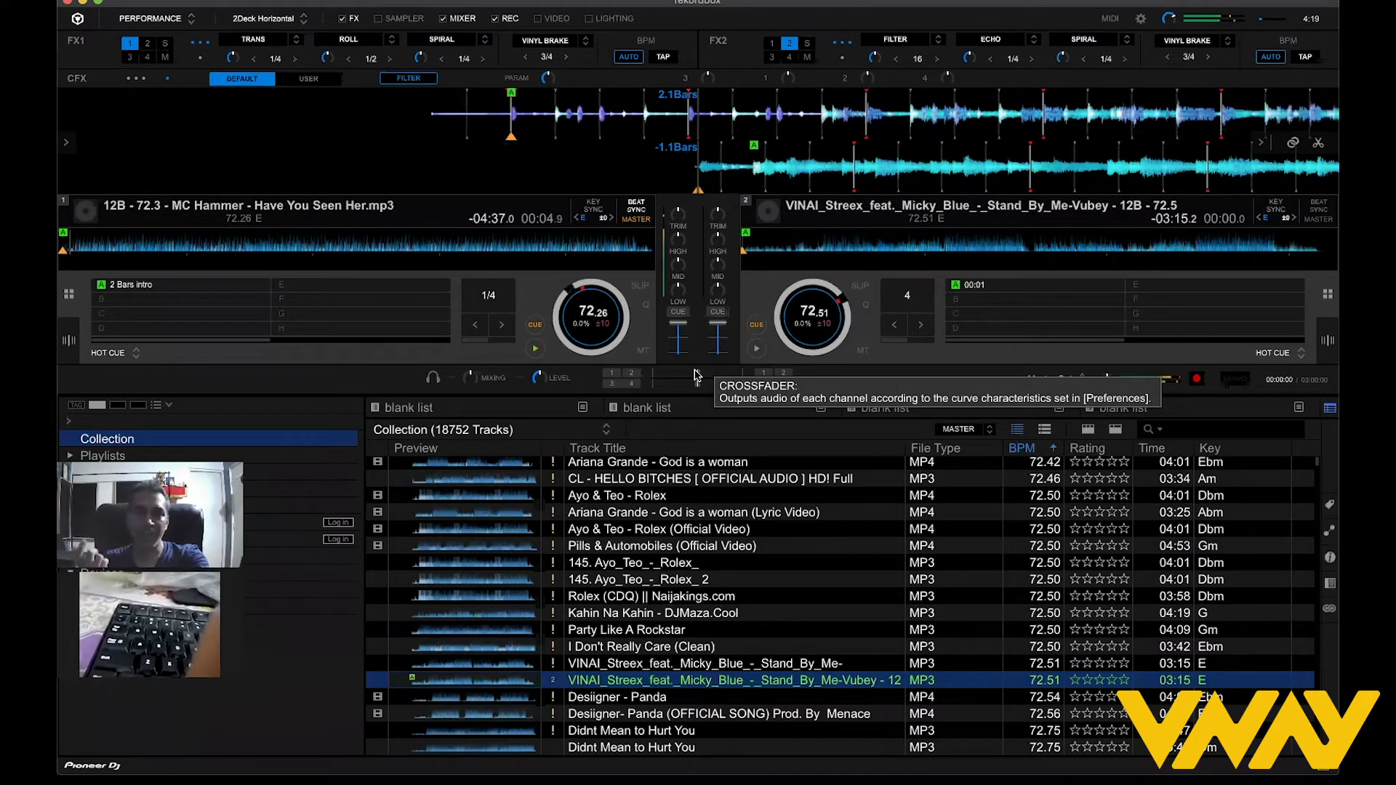
key(x)
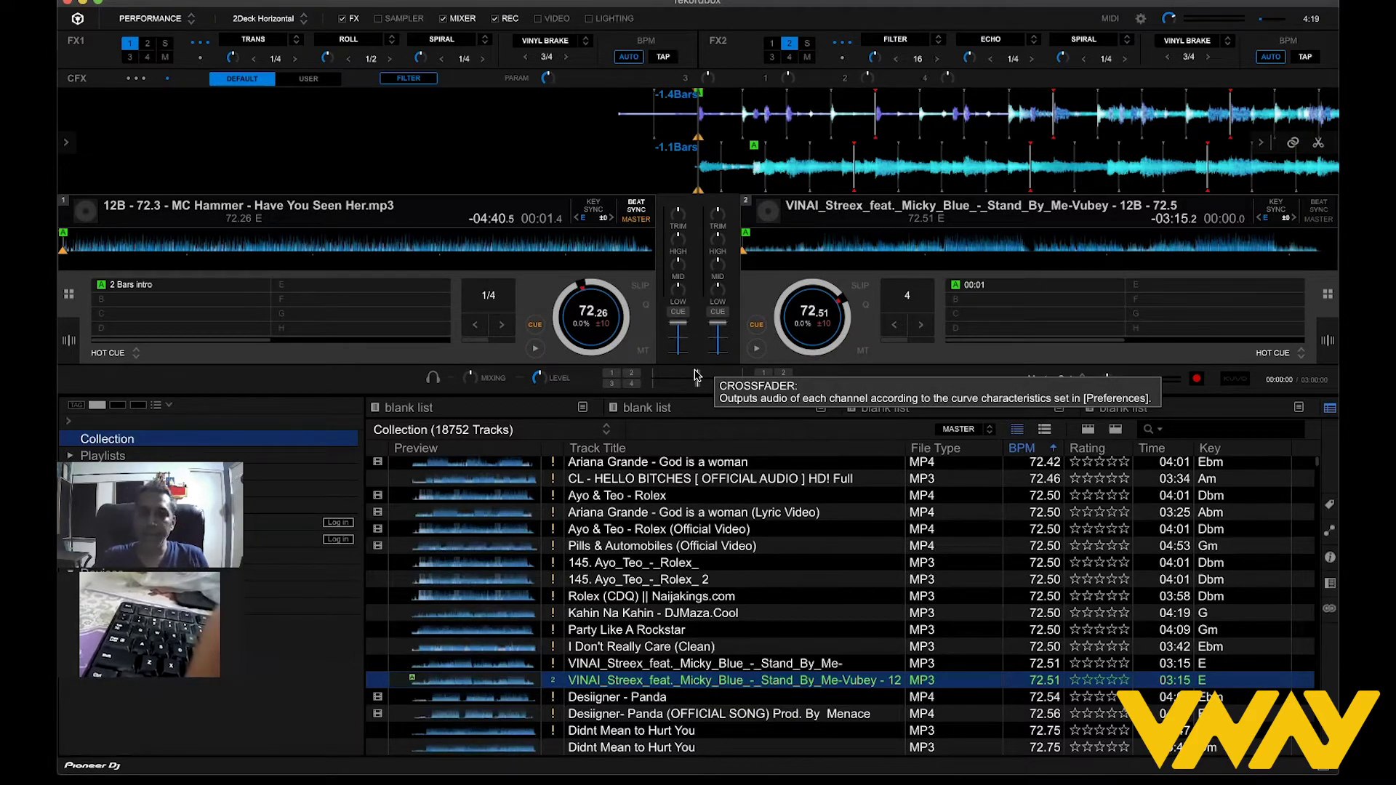
Check the Performance 1 (Preset) keyboard mapping in the preferences and play deck 1 from its cue point.
click(1140, 19)
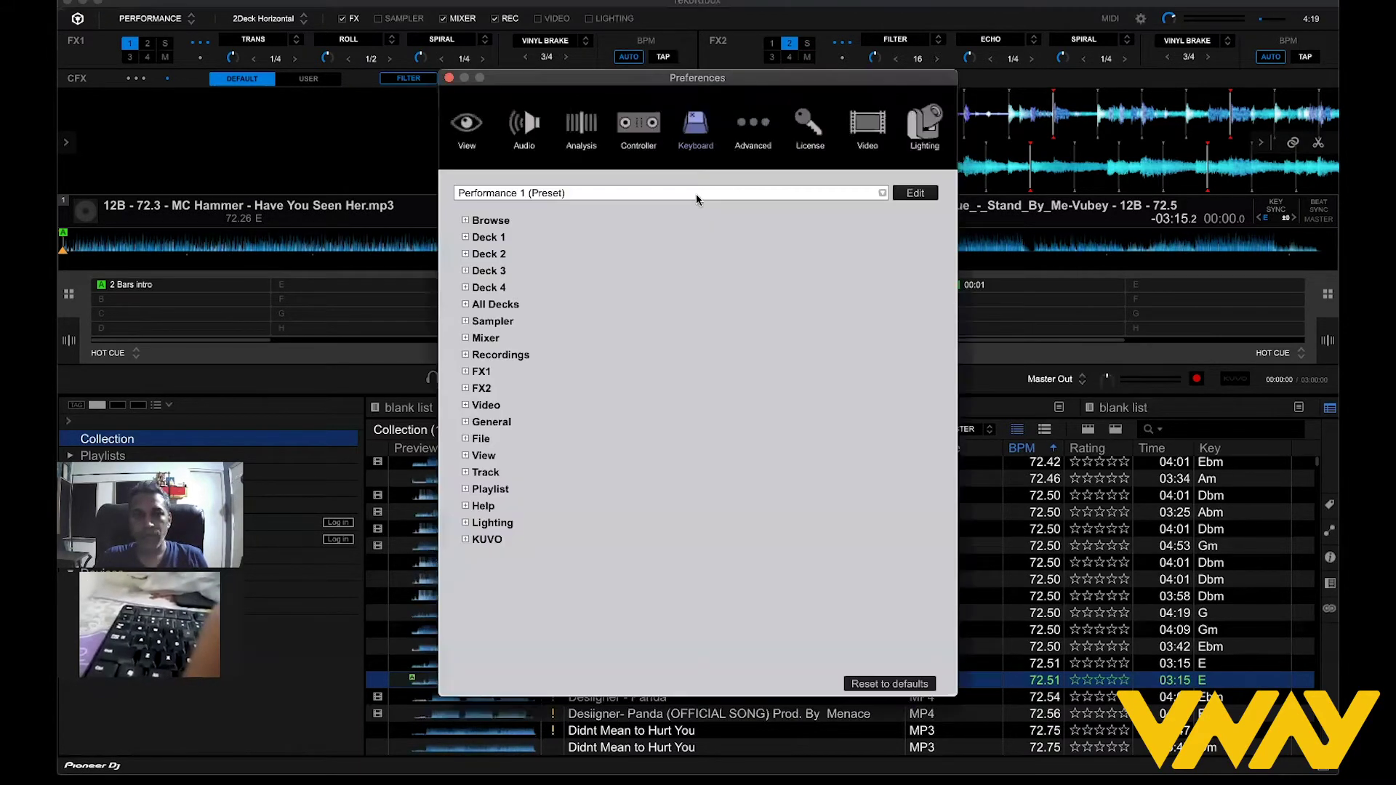
click(449, 77)
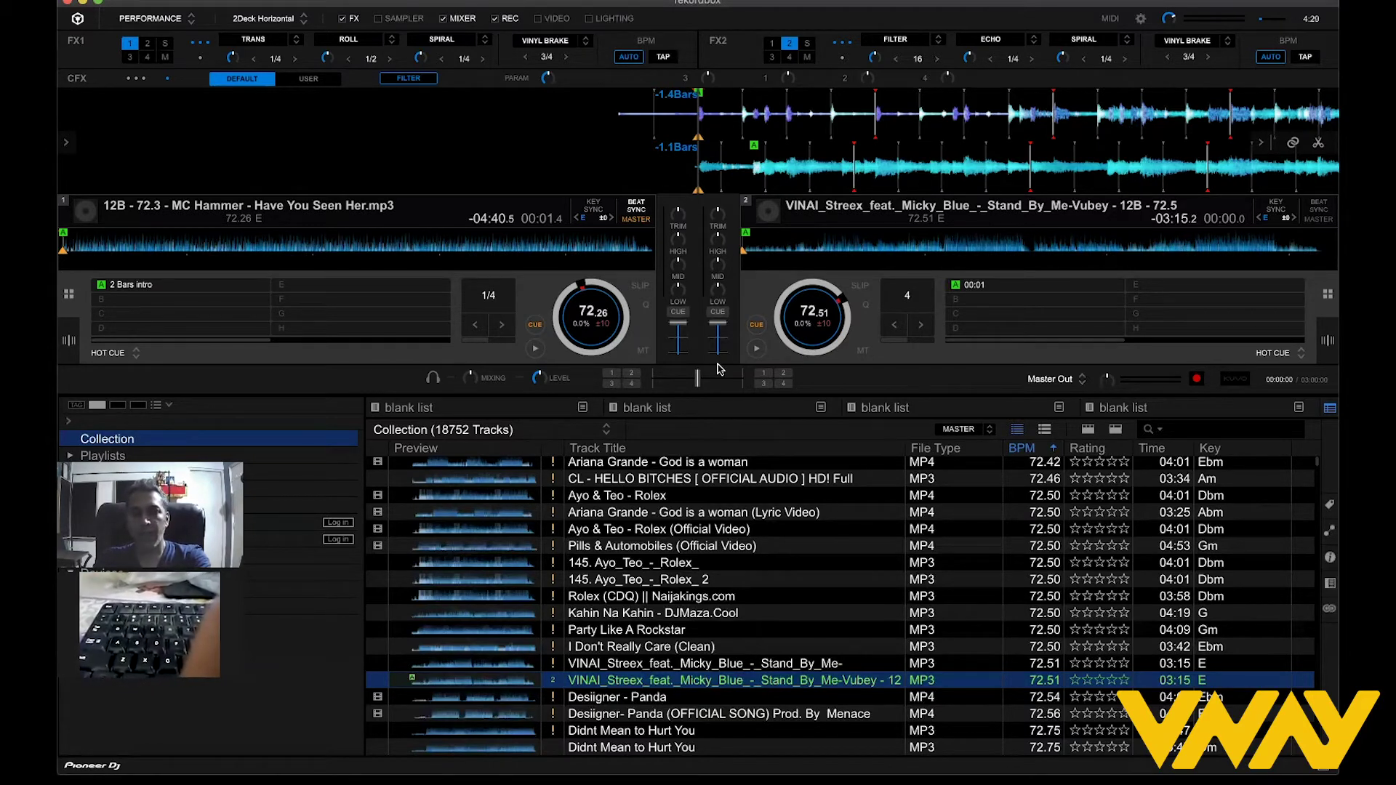
key(space)
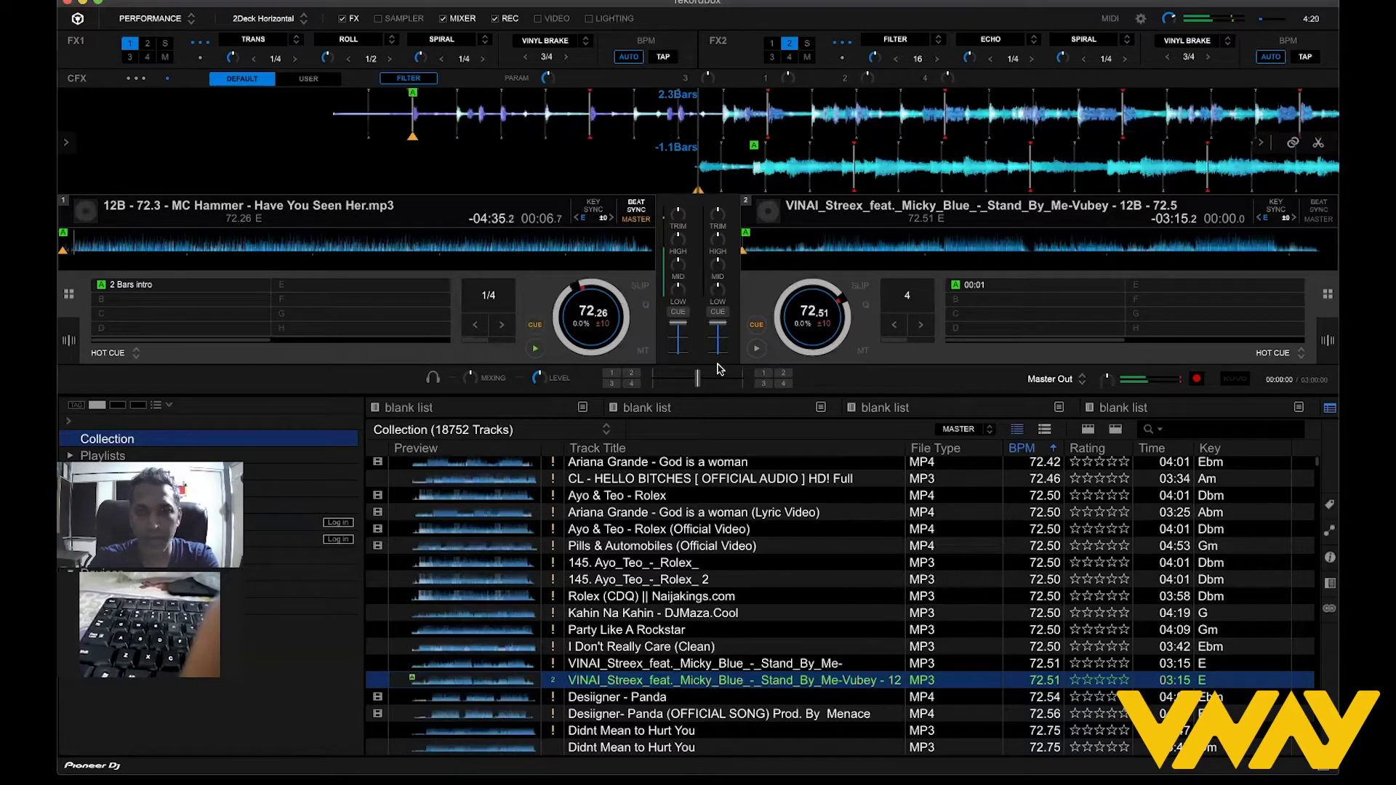
Test playing deck 2 alongside the running deck 1, and return both decks to their cue points.
key(7)
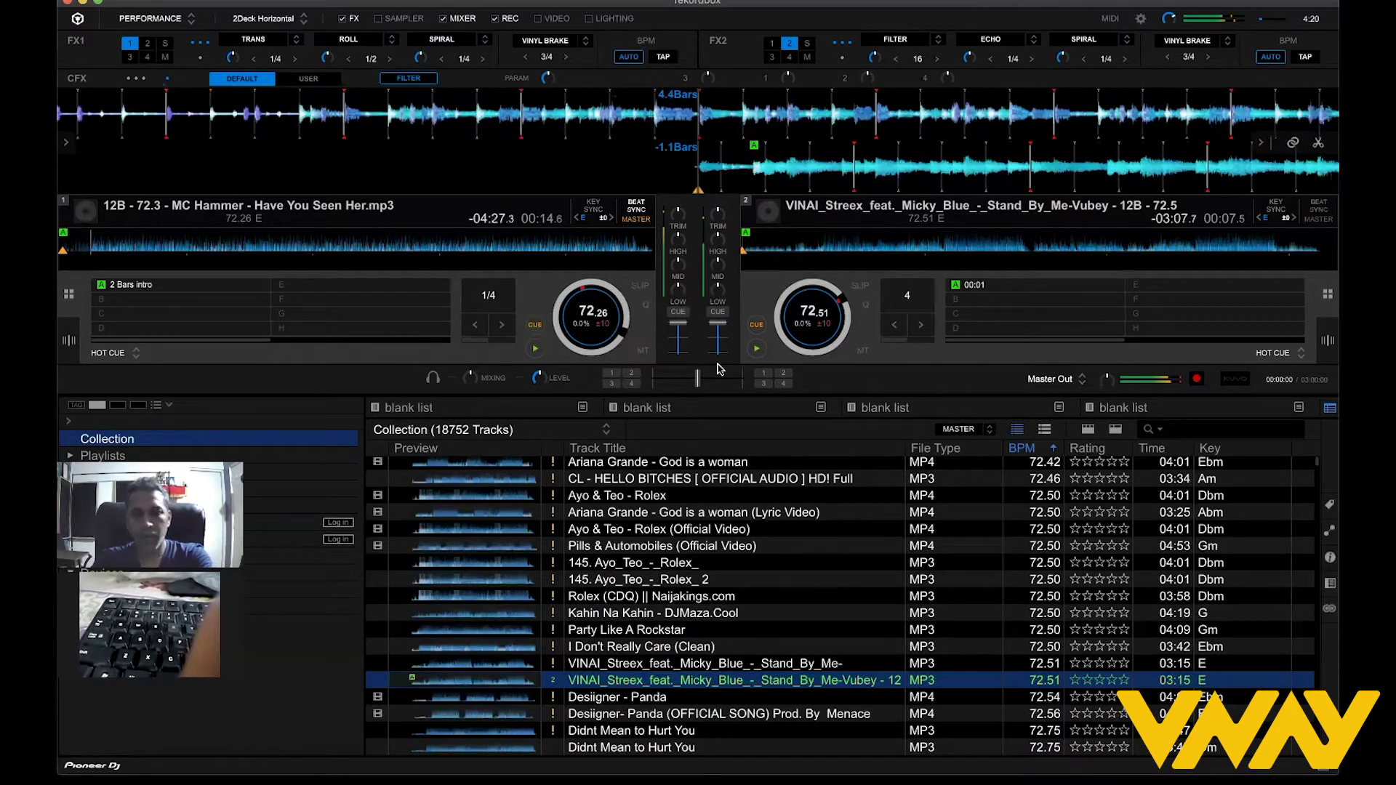
key(x)
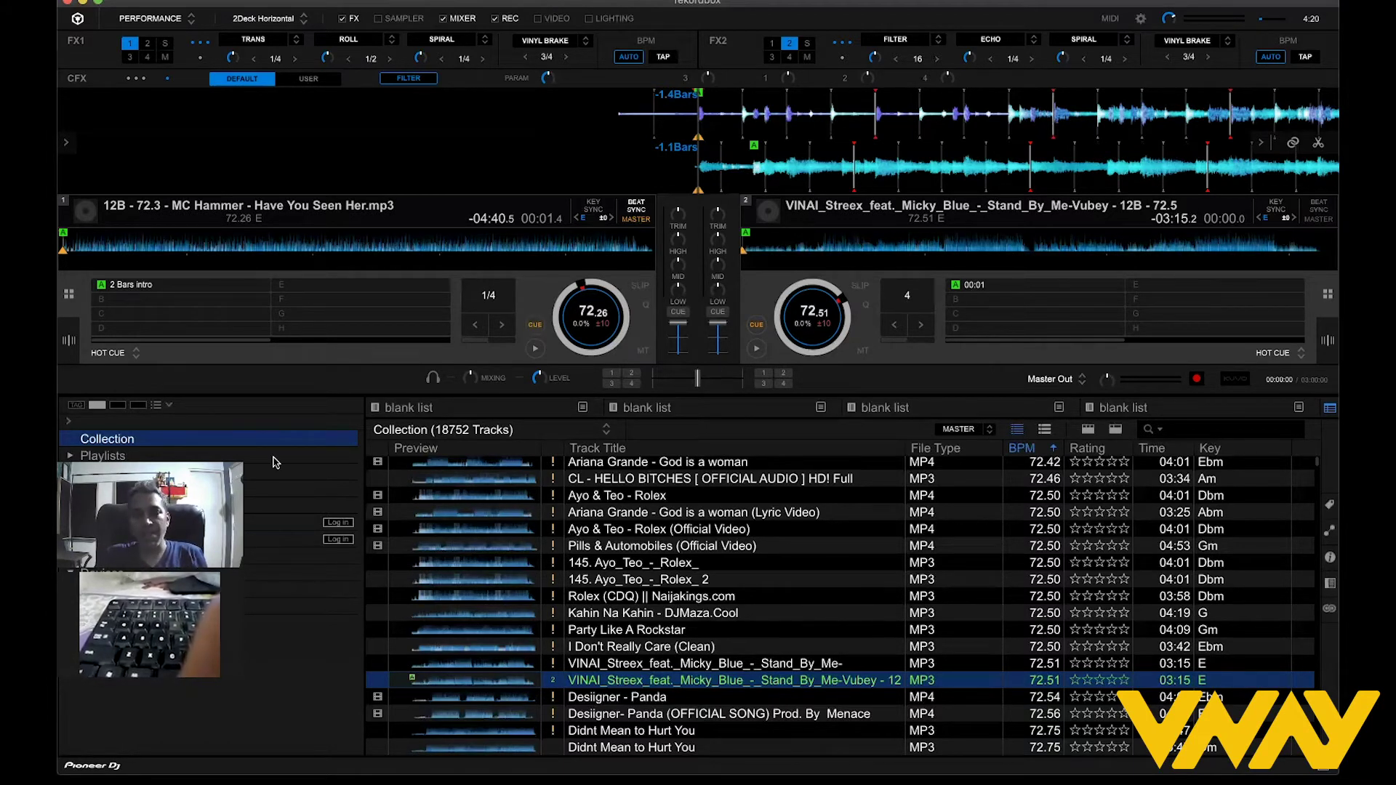
Search the collection for the random text "hadfhakldjfh" and clear the search.
click(1233, 434)
text(ha)
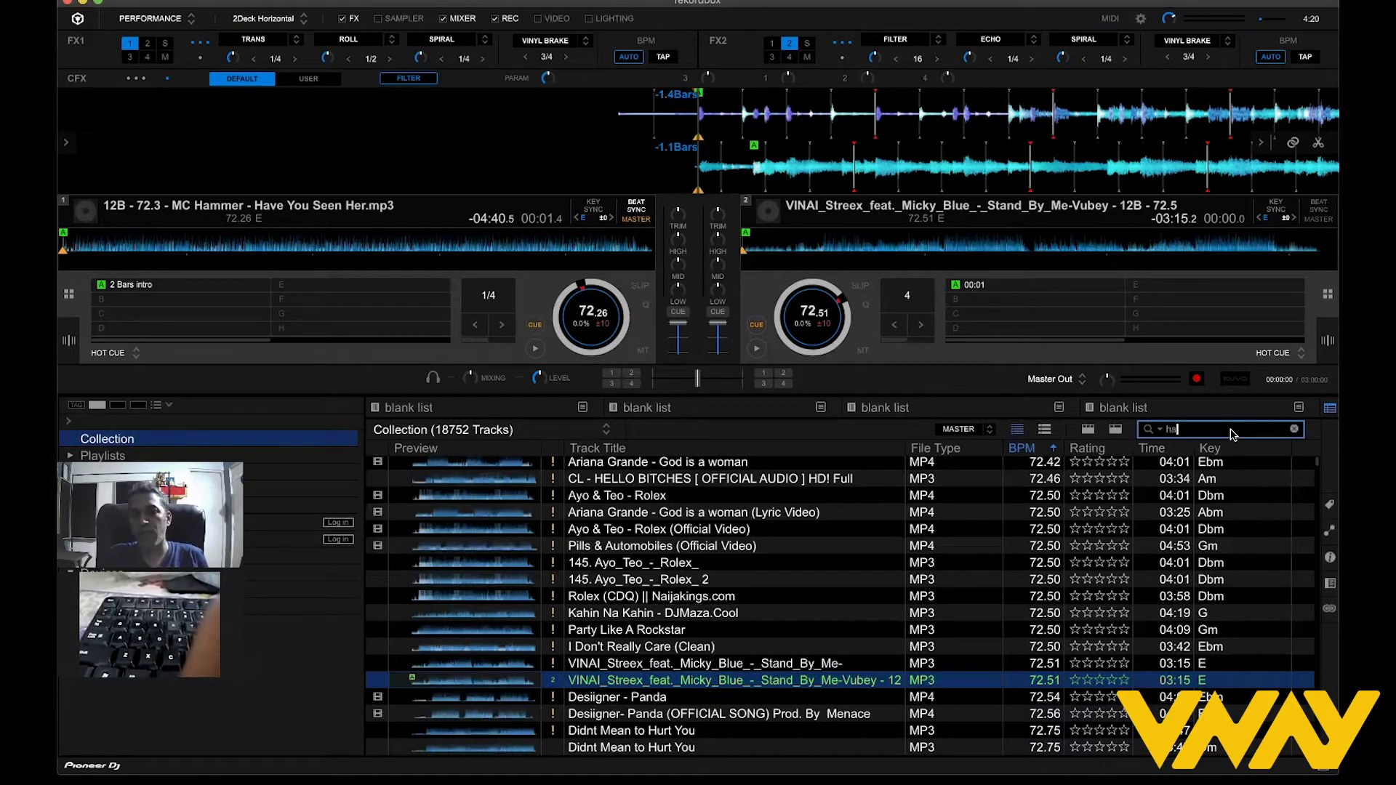
text(dfhakldjfh)
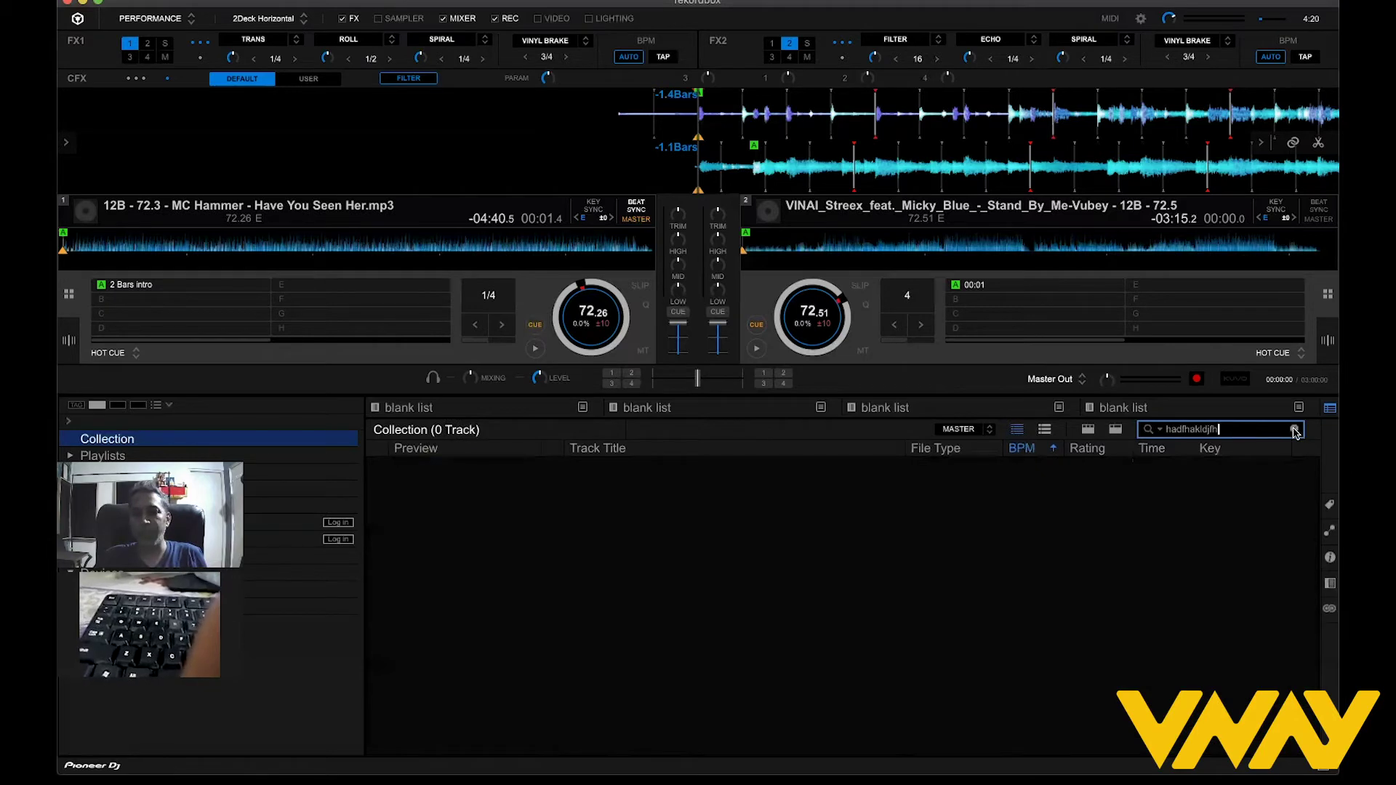
click(1294, 429)
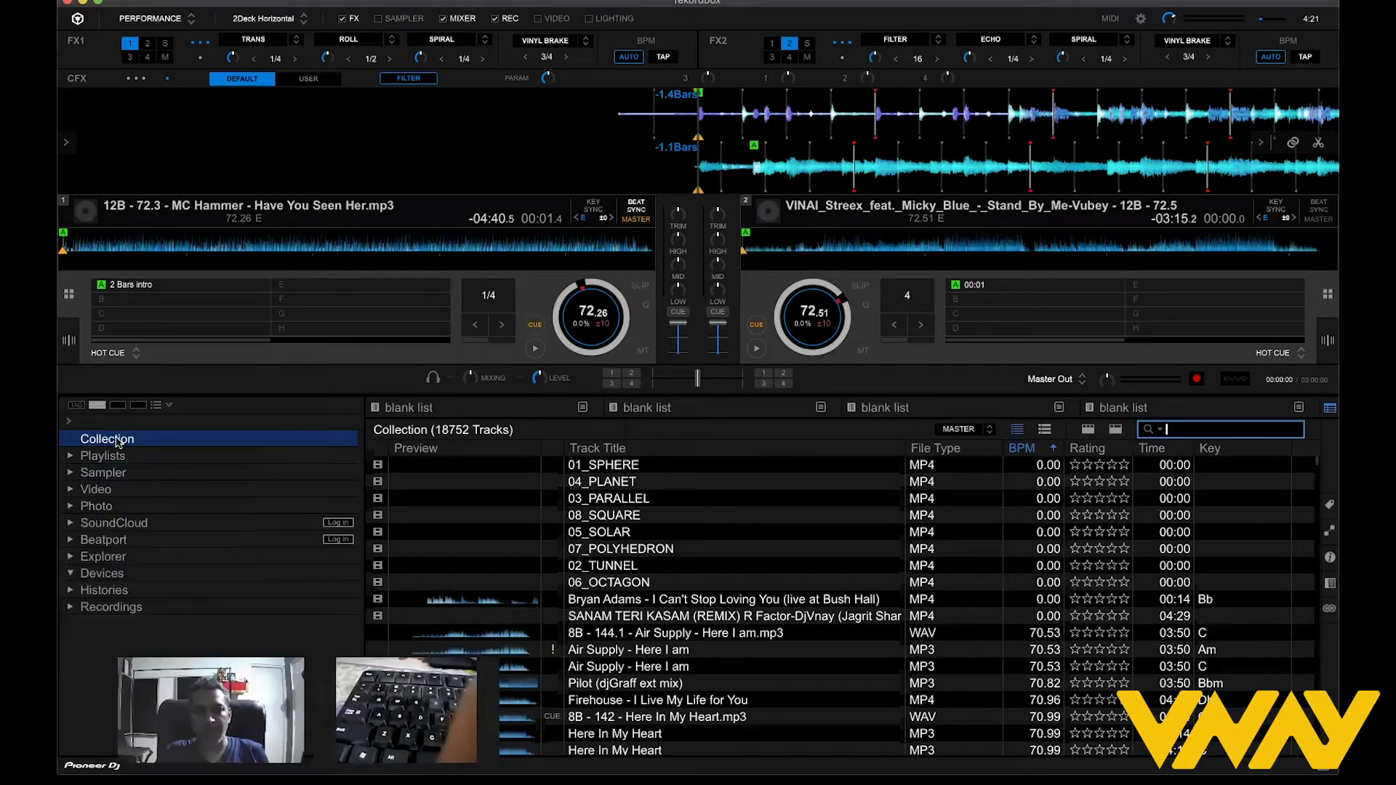
Expand Playlists, open the playlist just below Romantic Originals, and activate its track search.
click(72, 459)
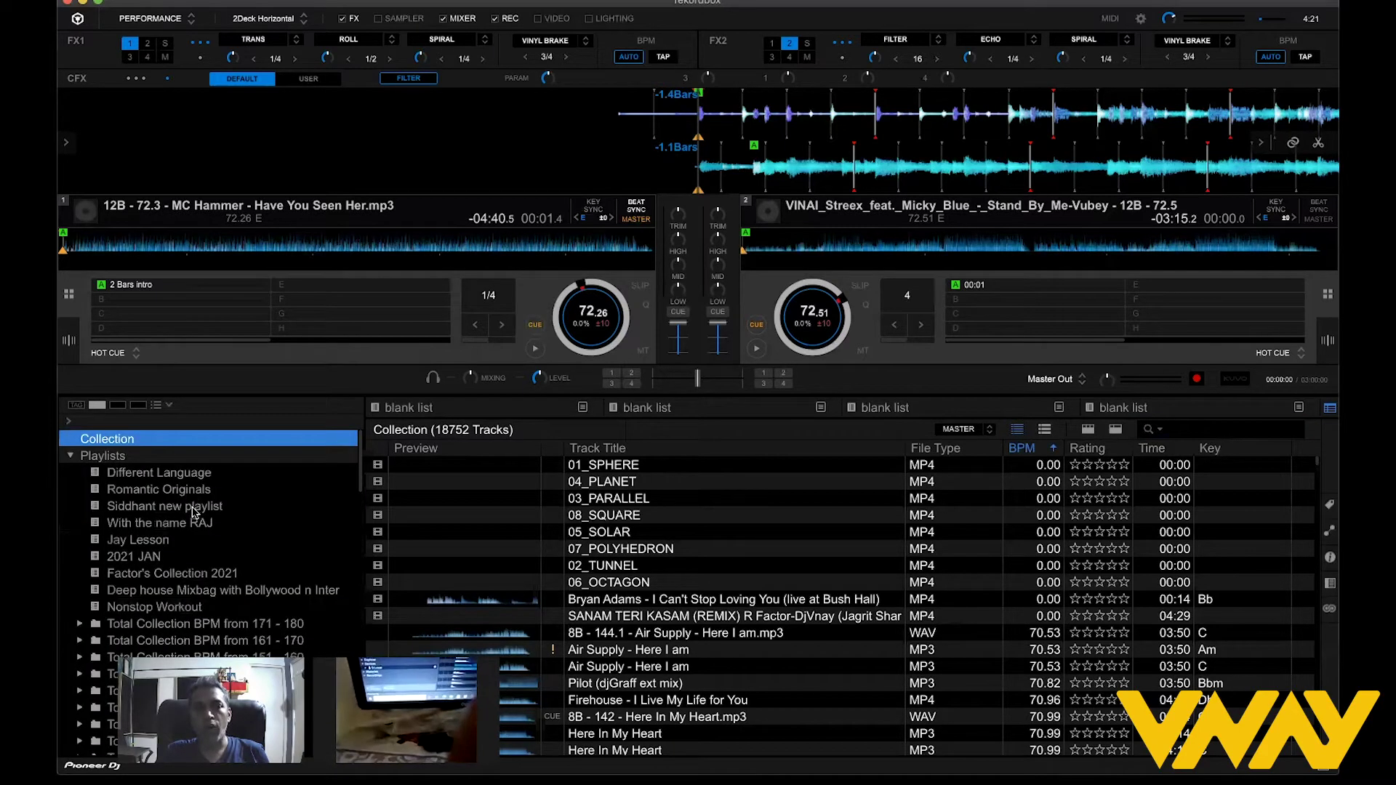
scroll(190, 509, down, 2)
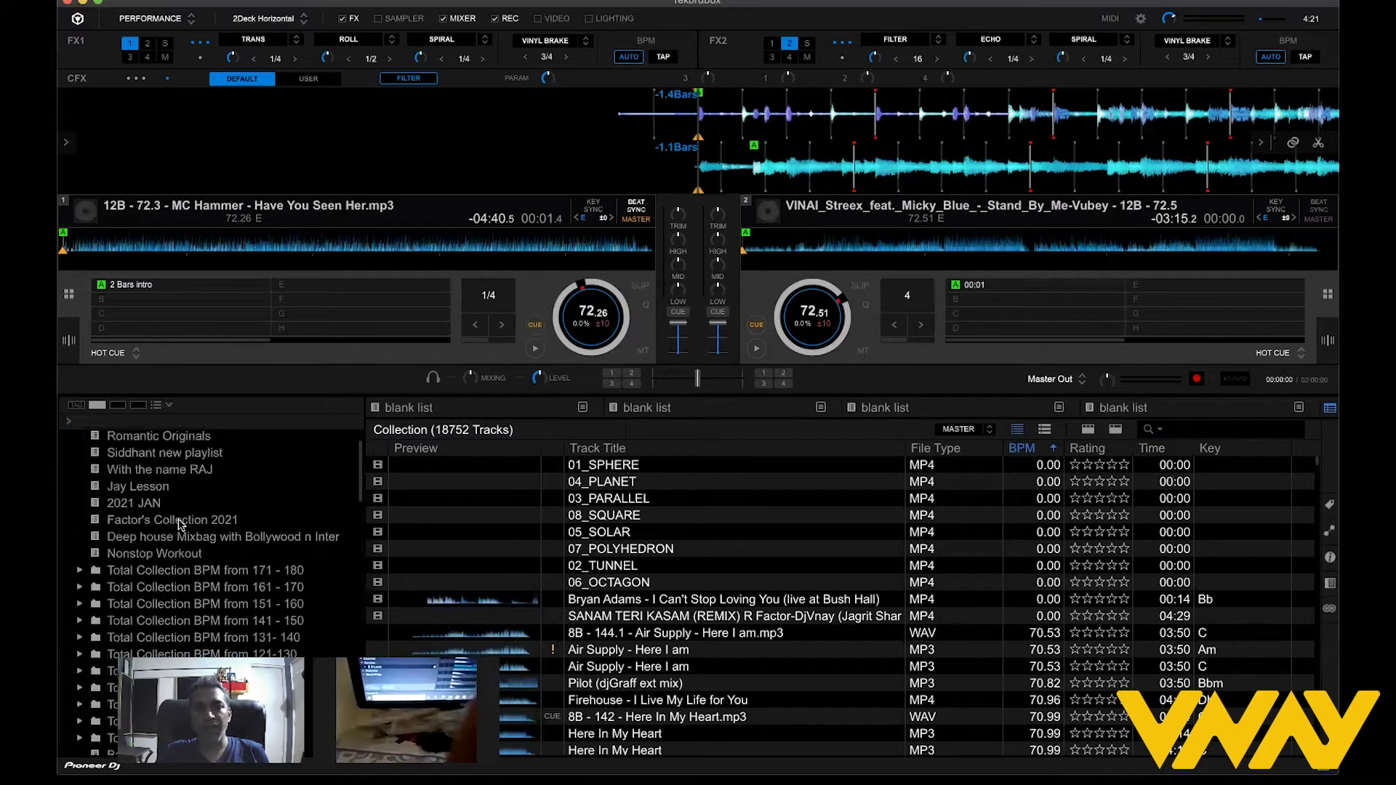
click(164, 454)
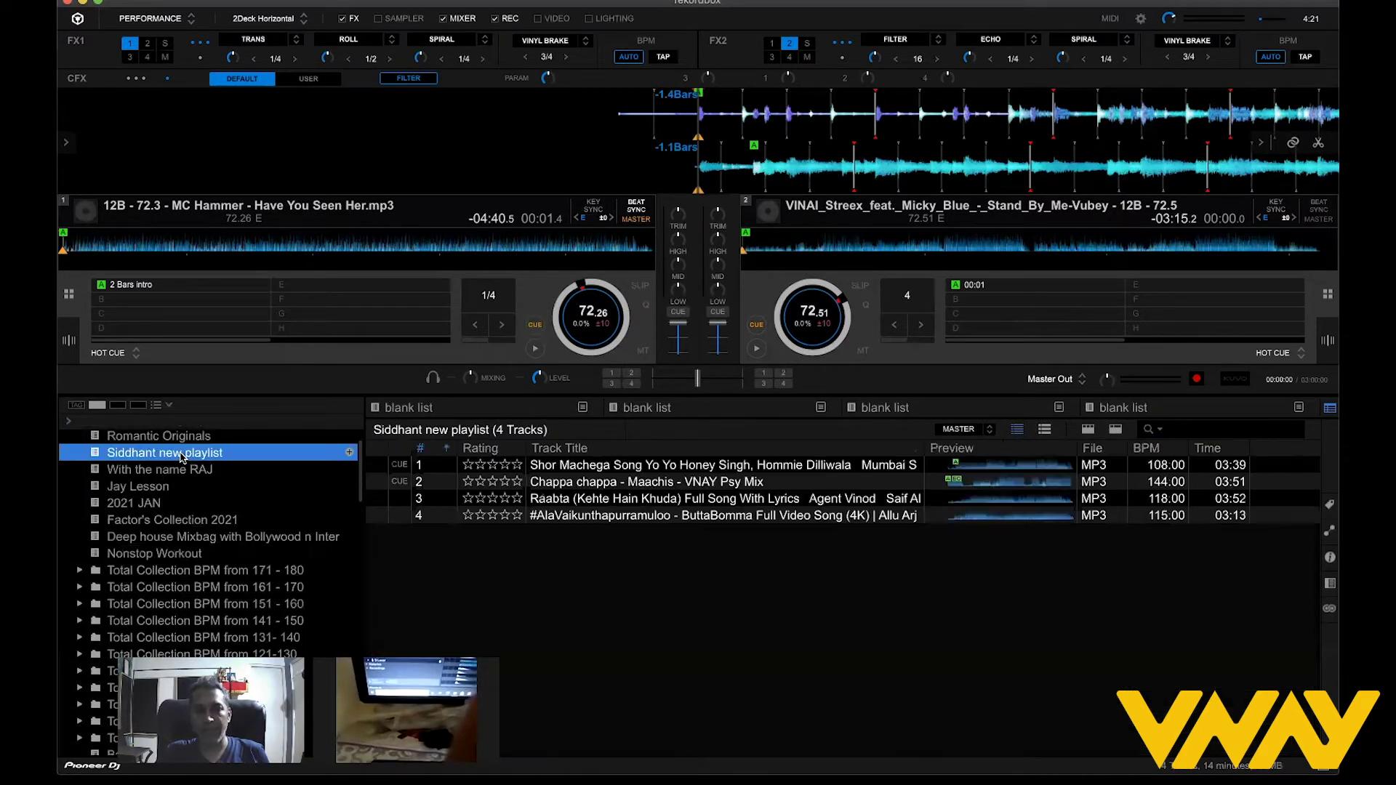
click(1194, 431)
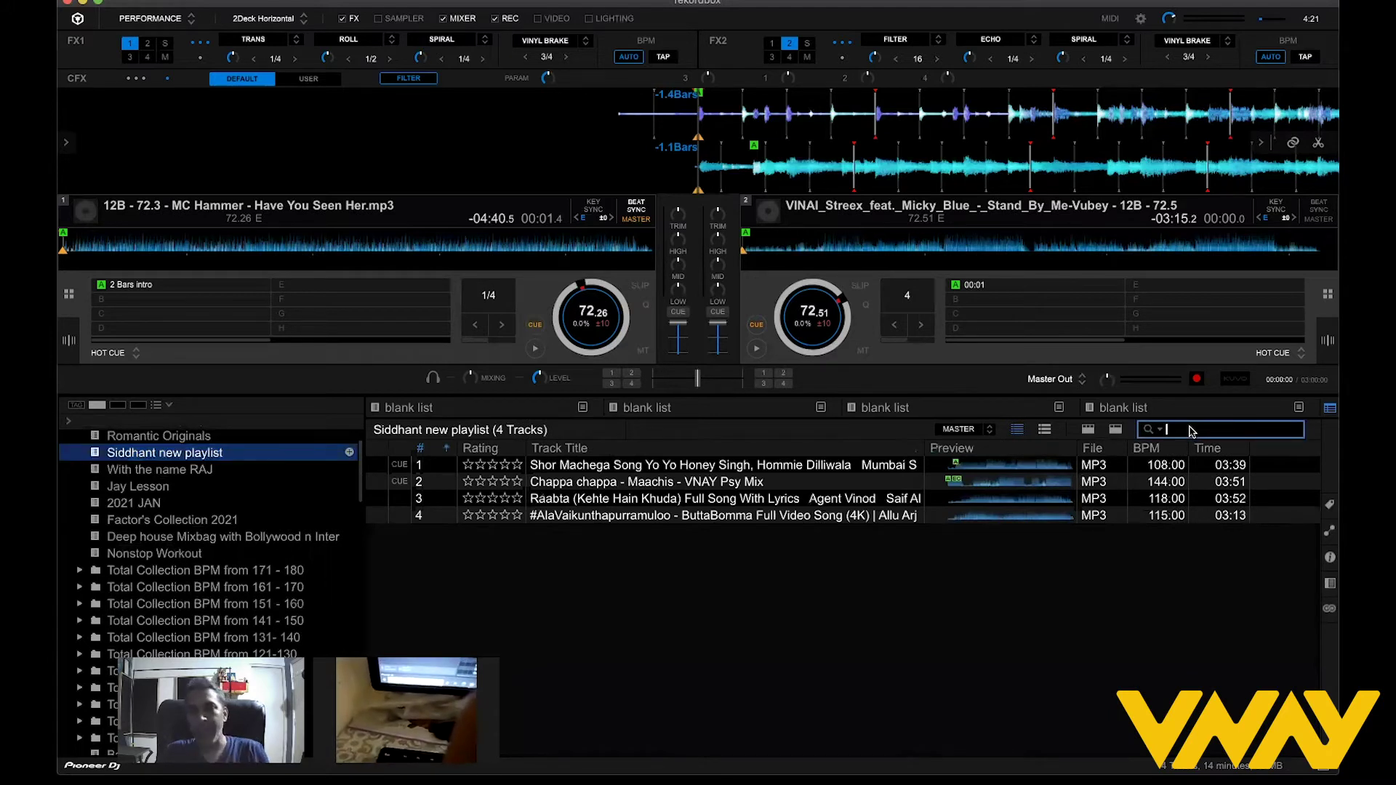
Step through the open playlist's tracks from the first to the fourth, and collapse the Playlists tree.
click(692, 469)
key(Down)
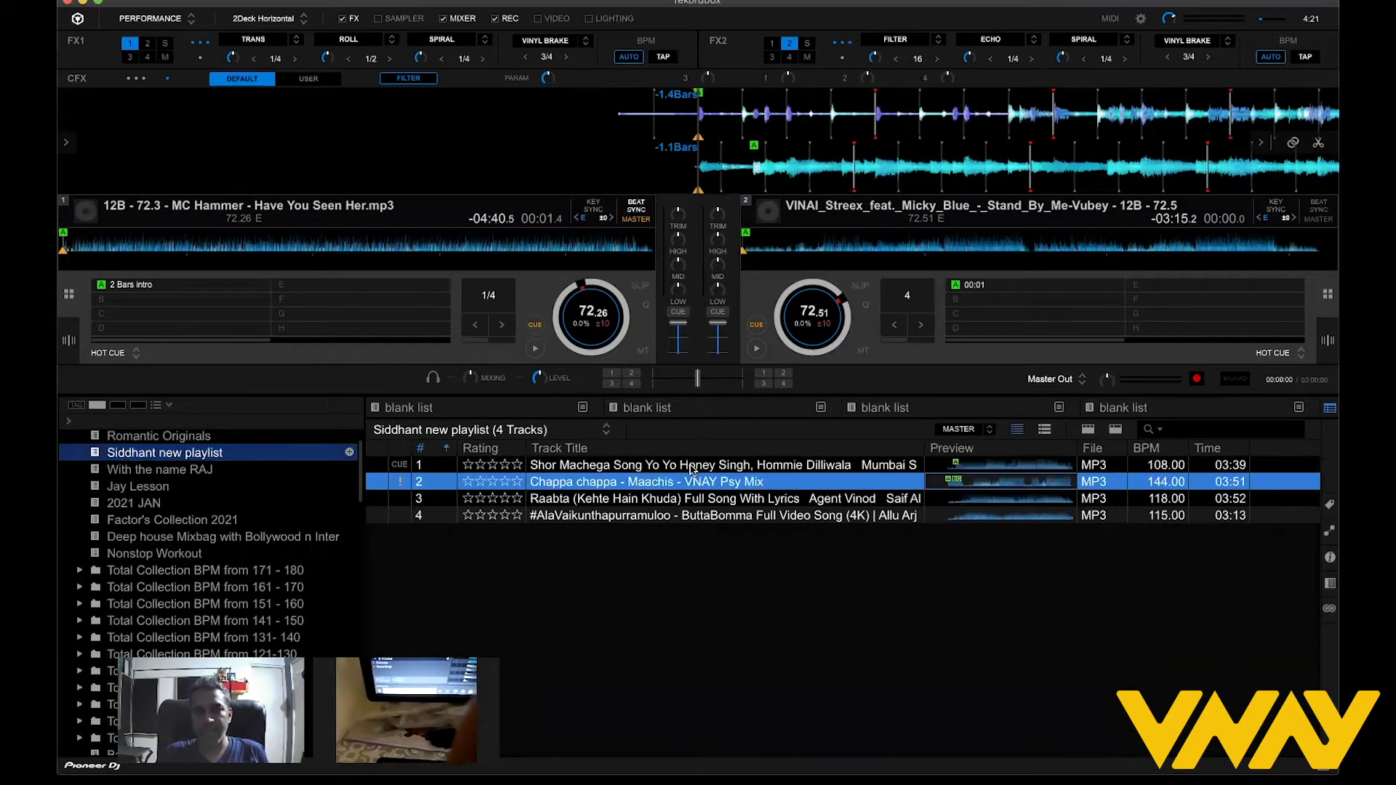
key(Down)
key(Down)
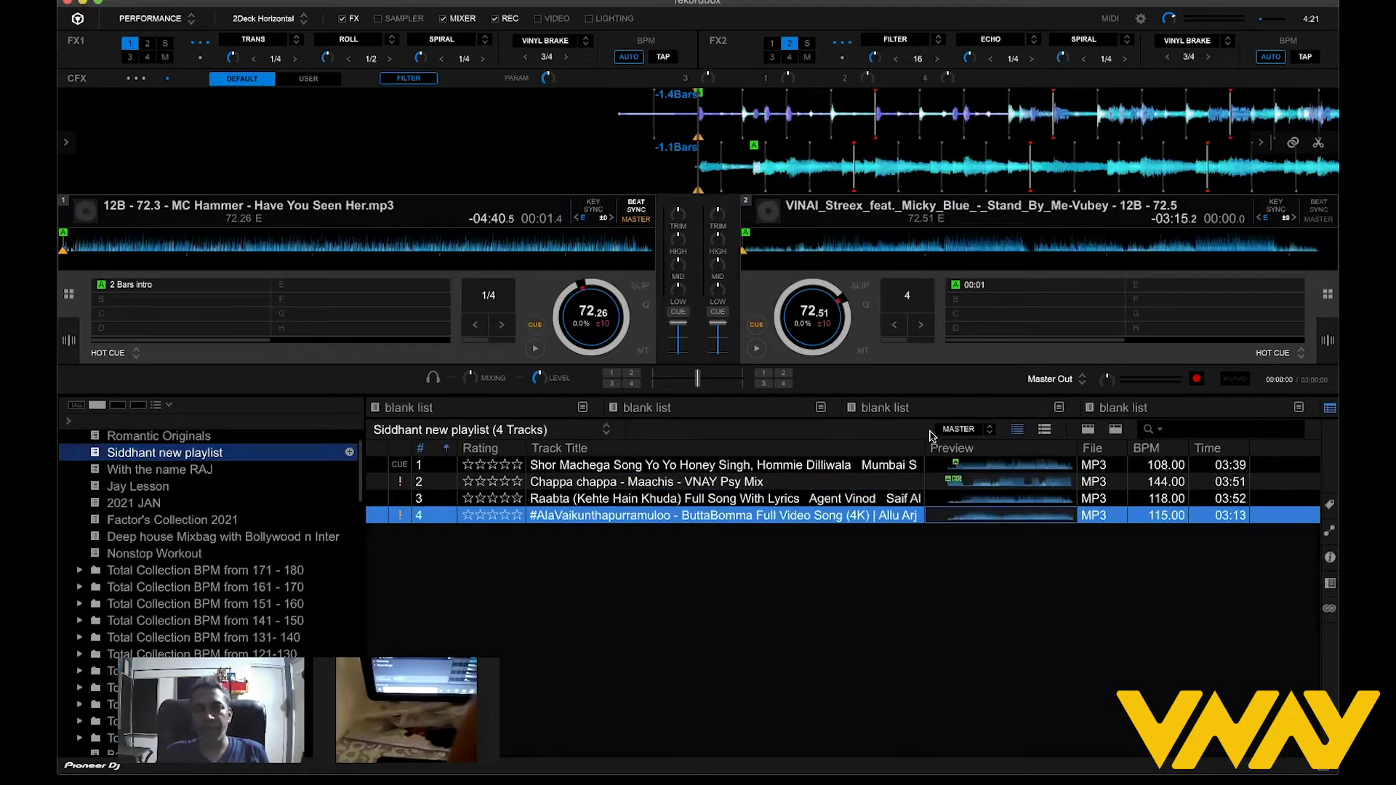
scroll(167, 495, up, 2)
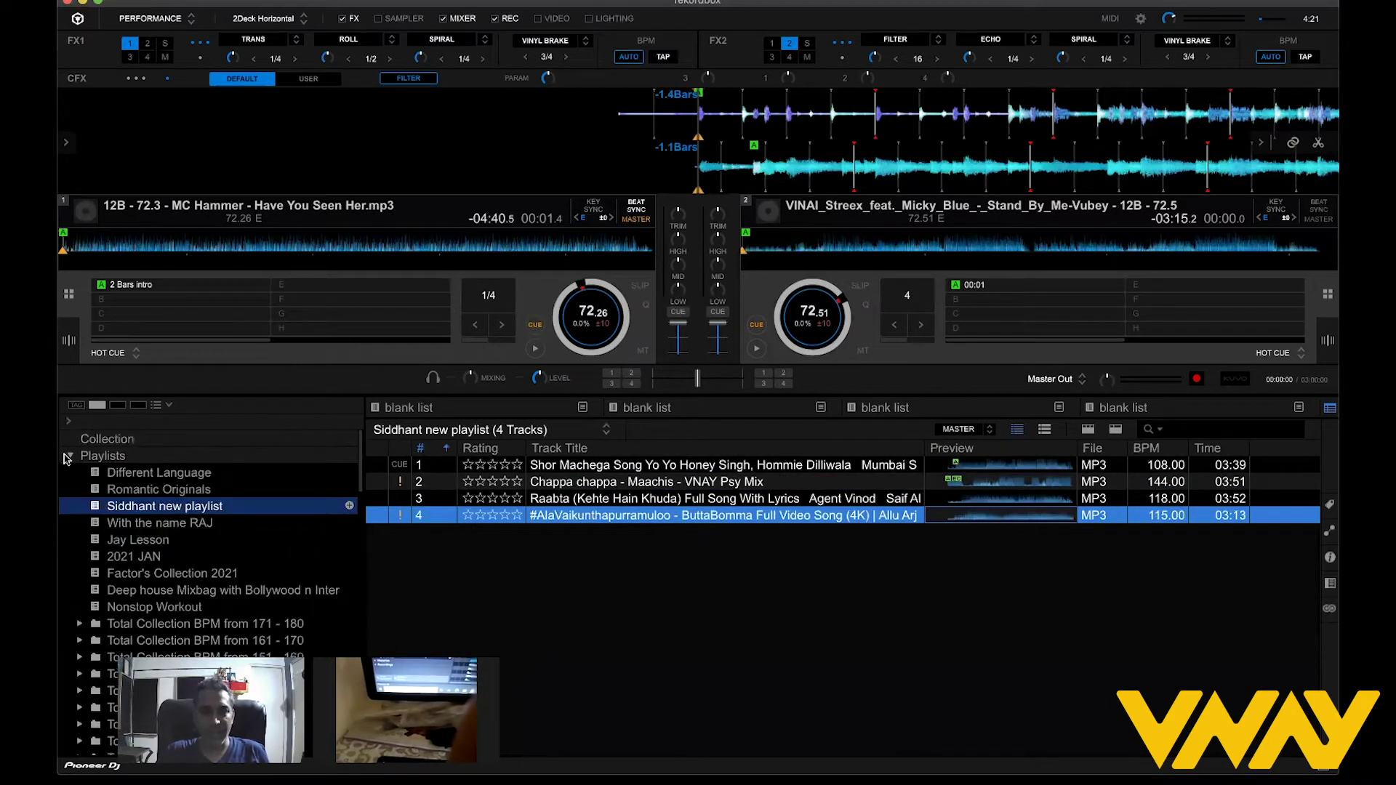
click(68, 456)
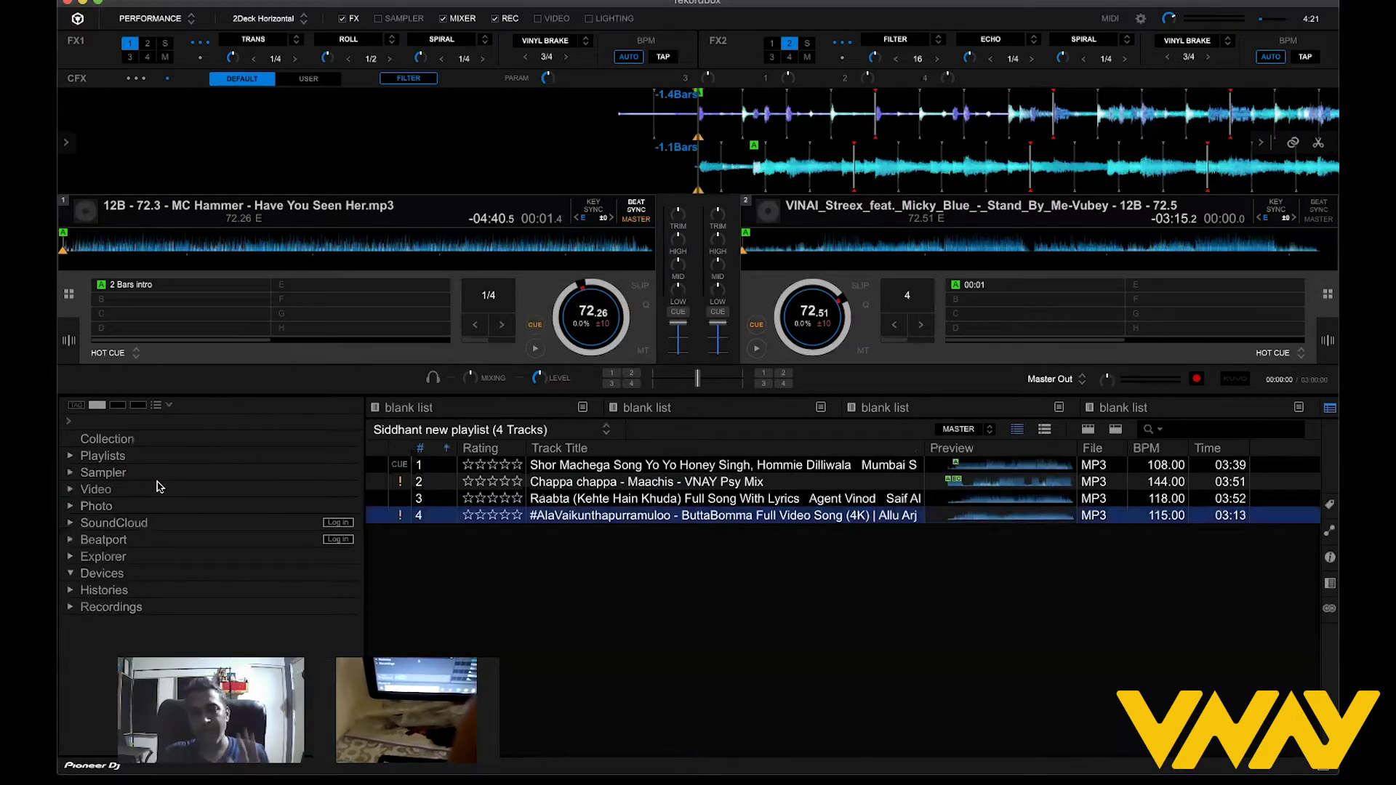
Switch to Export mode and store a 4-beat loop from the MC Hammer track's cue point as hot cue B.
click(166, 21)
click(262, 186)
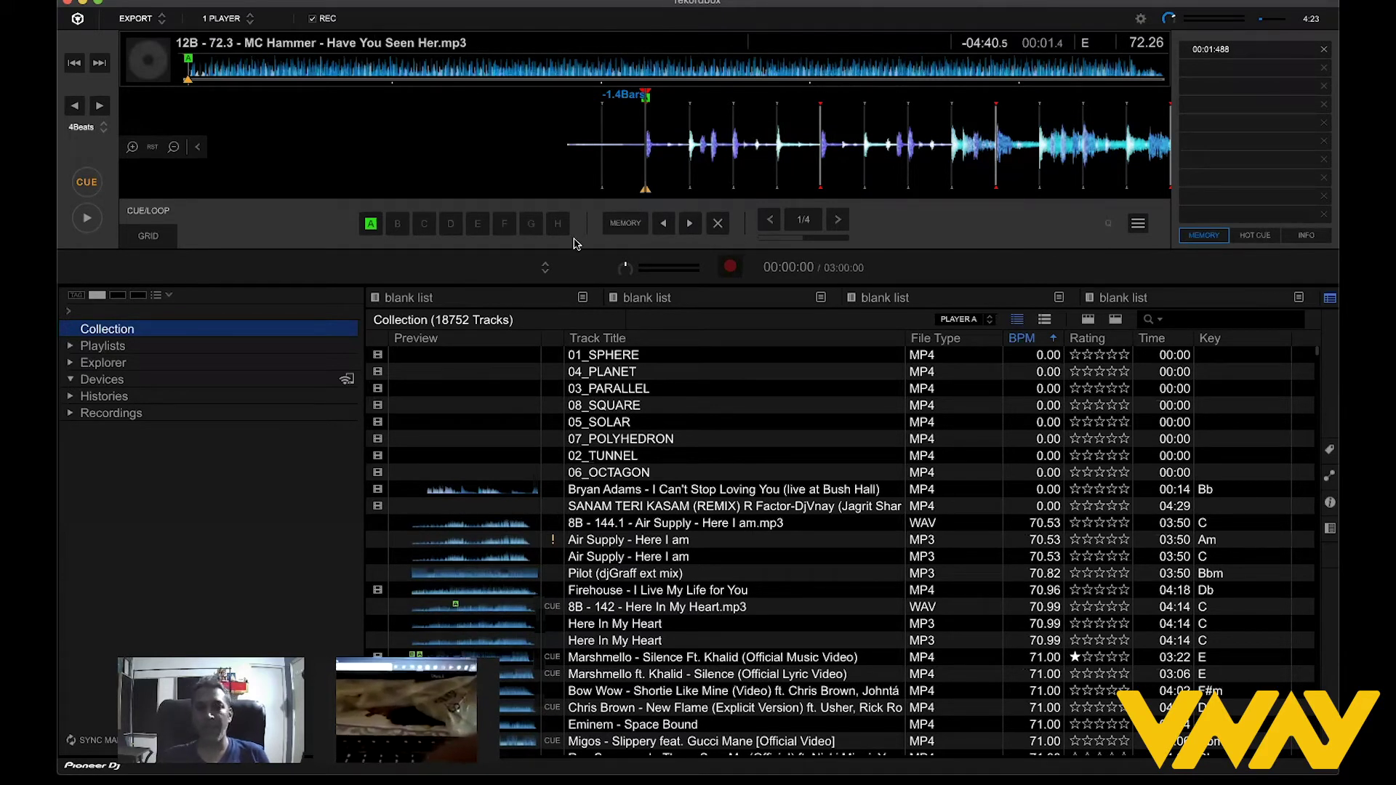
click(804, 221)
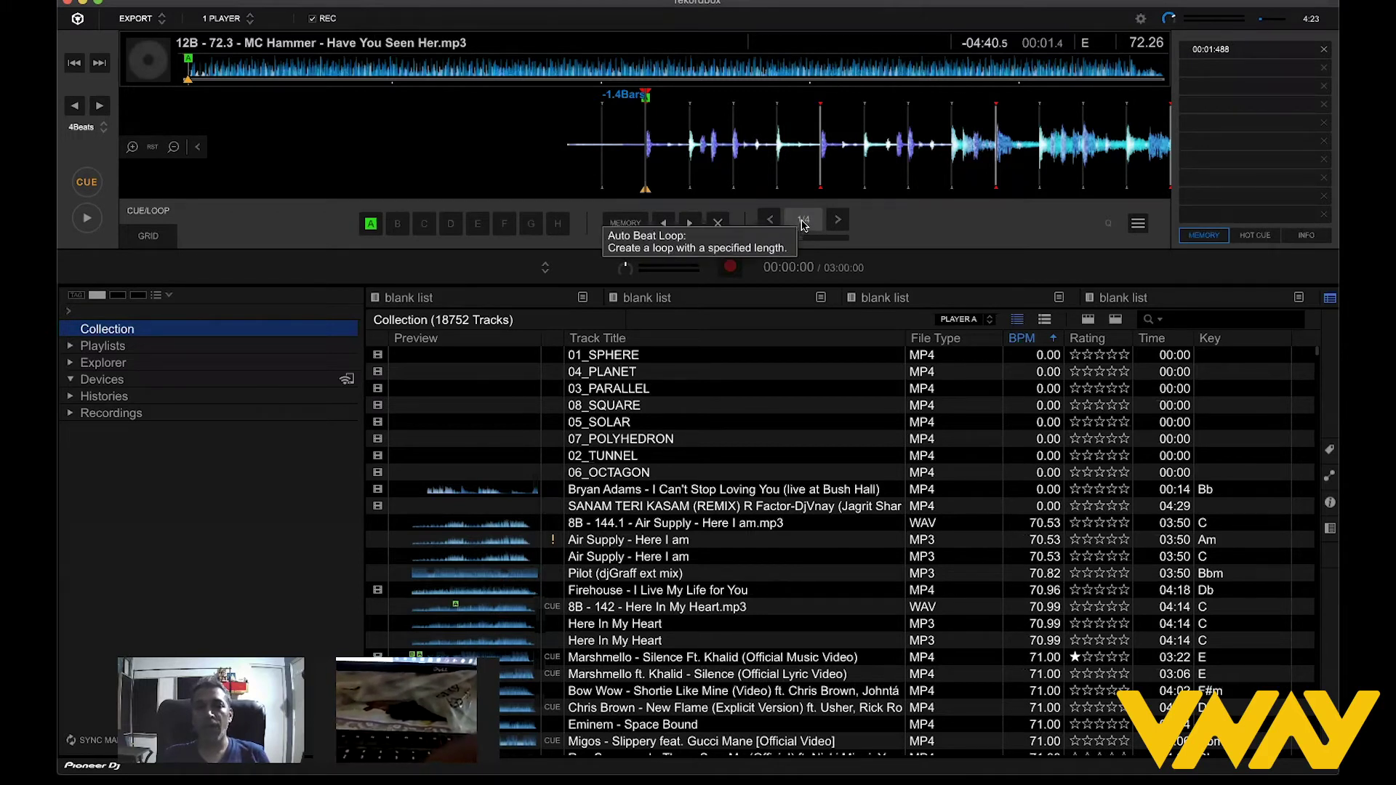
click(839, 222)
click(839, 223)
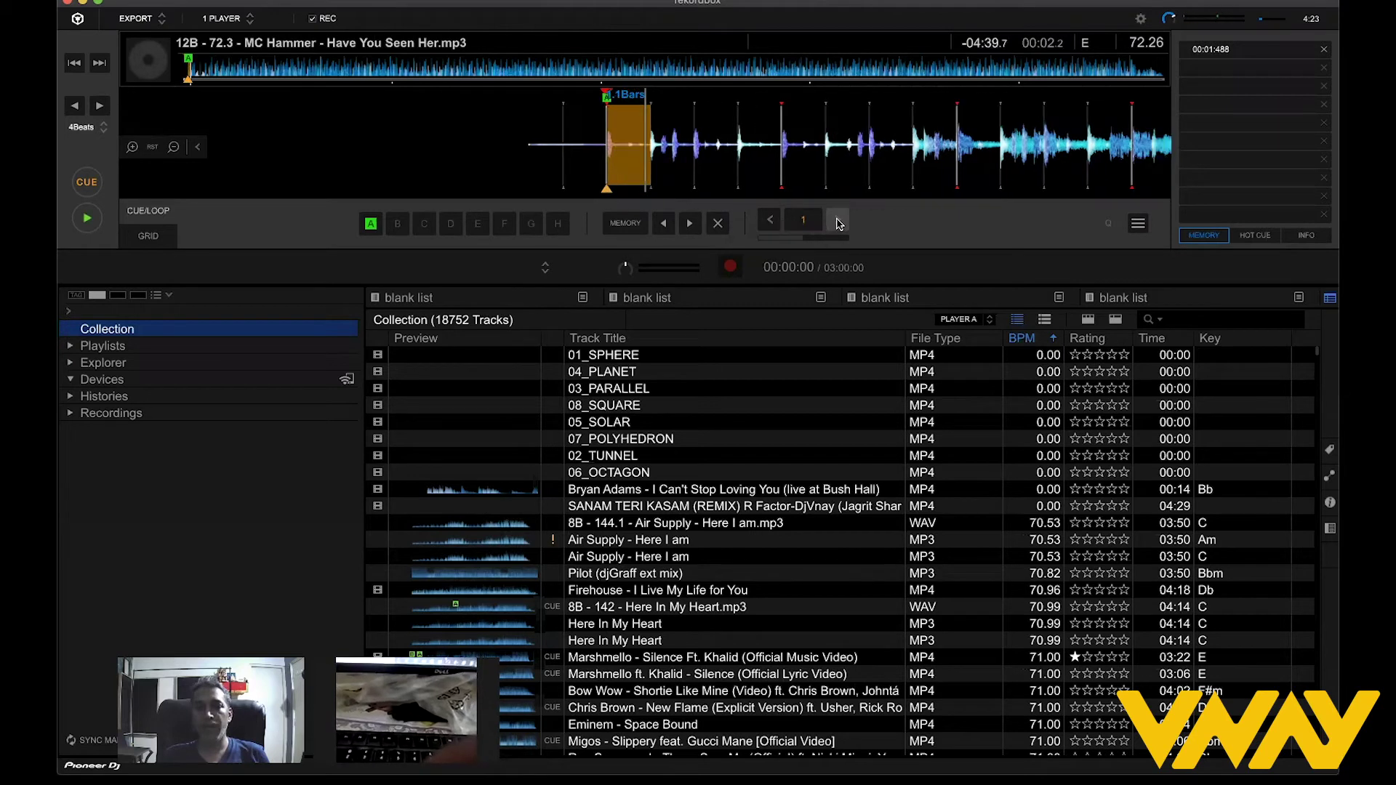
click(839, 223)
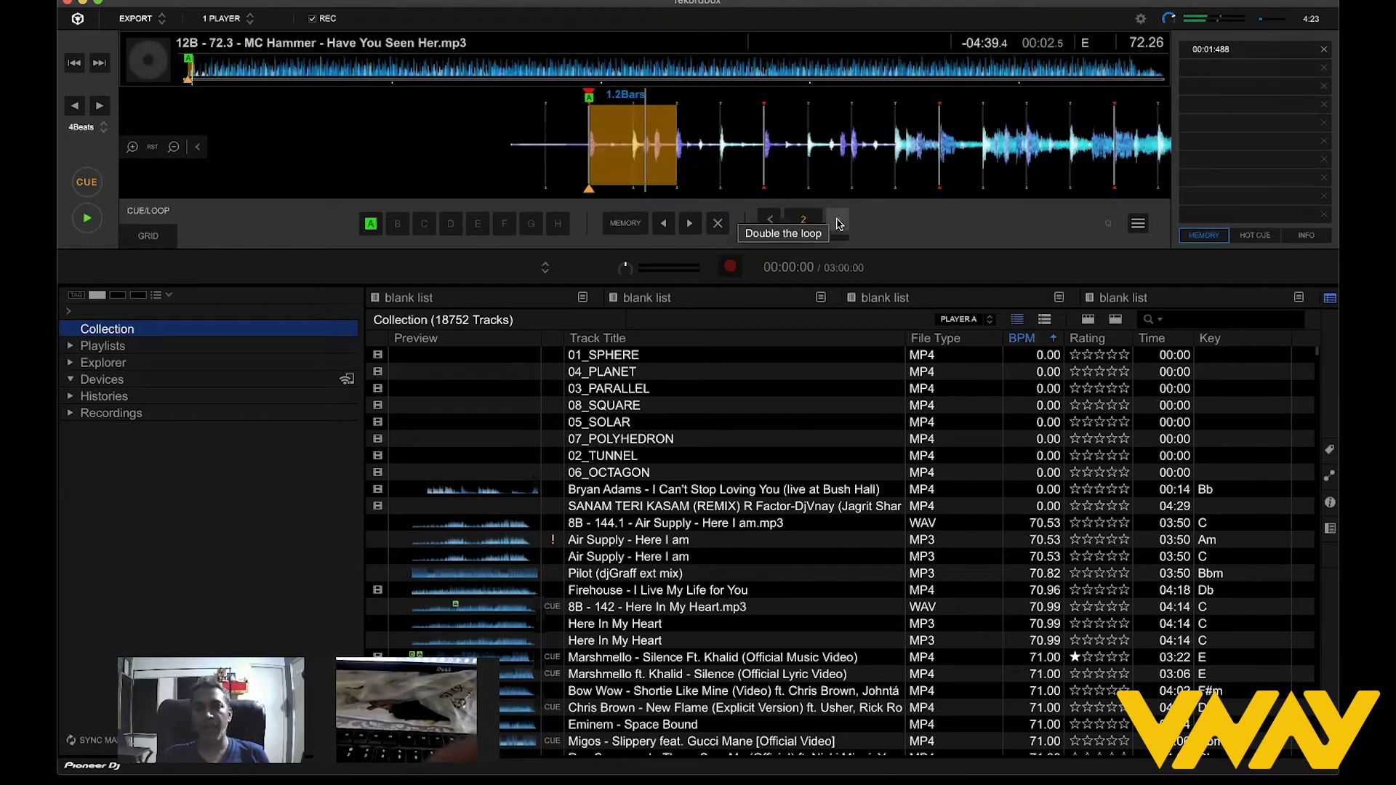
click(840, 223)
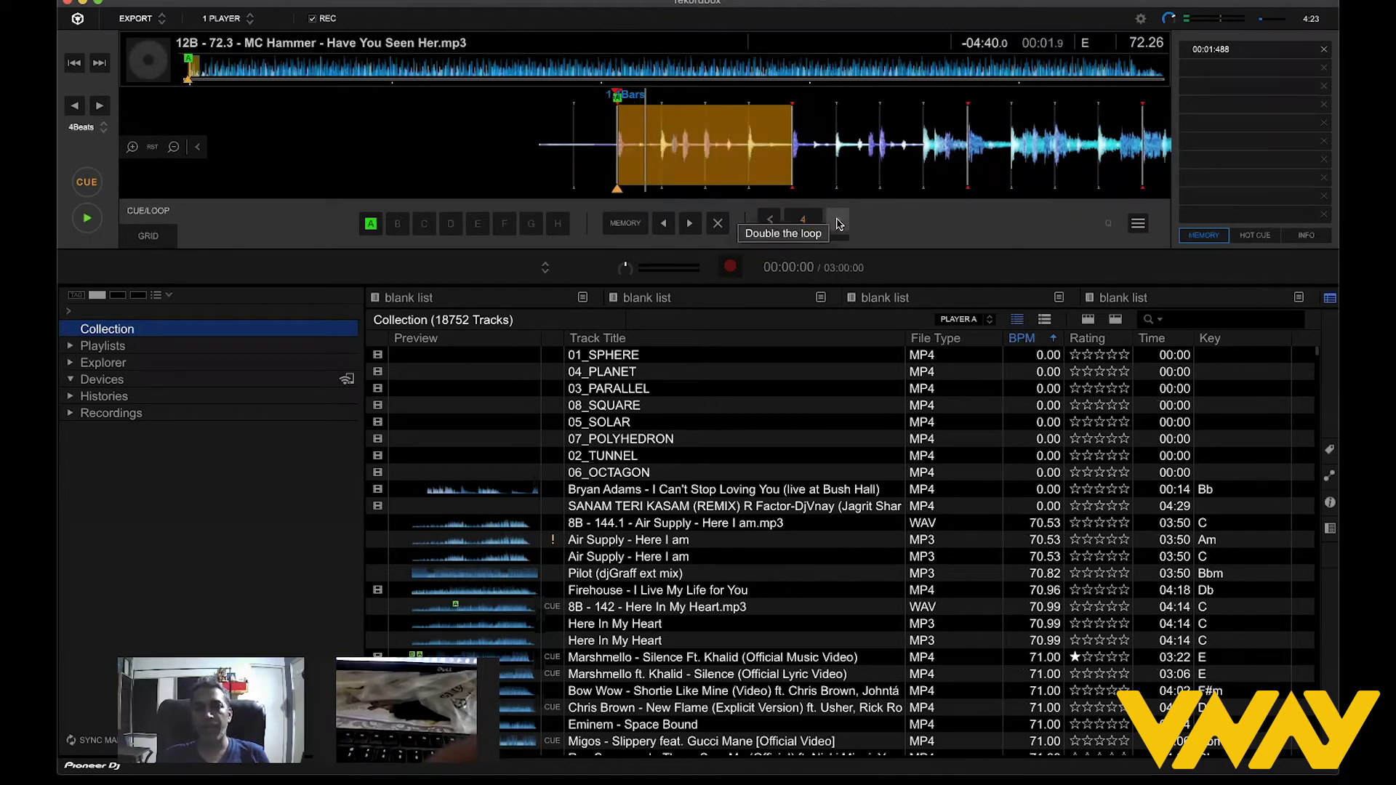
click(399, 231)
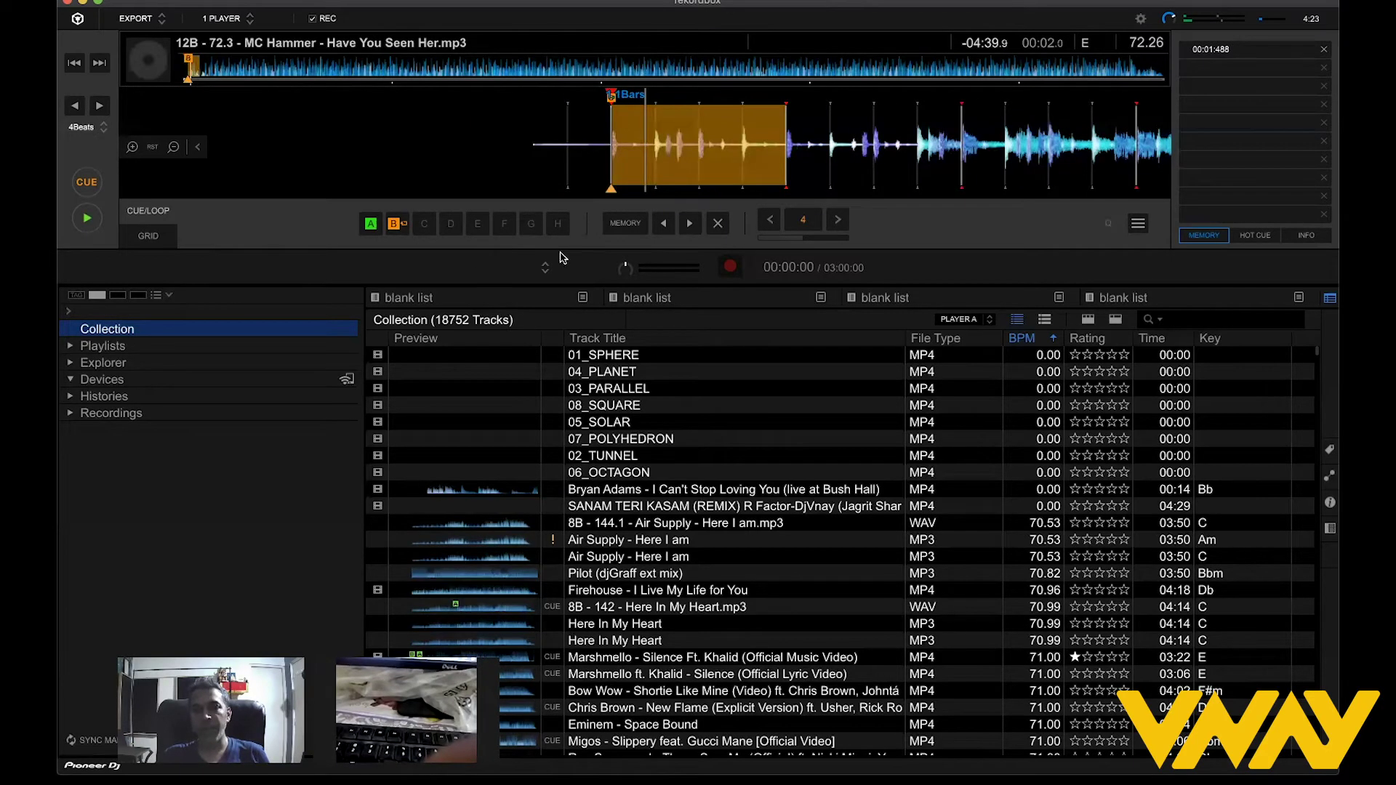
Test the hot cue B loop by releasing and retriggering it, and check the track's hot cue and memory lists.
click(807, 222)
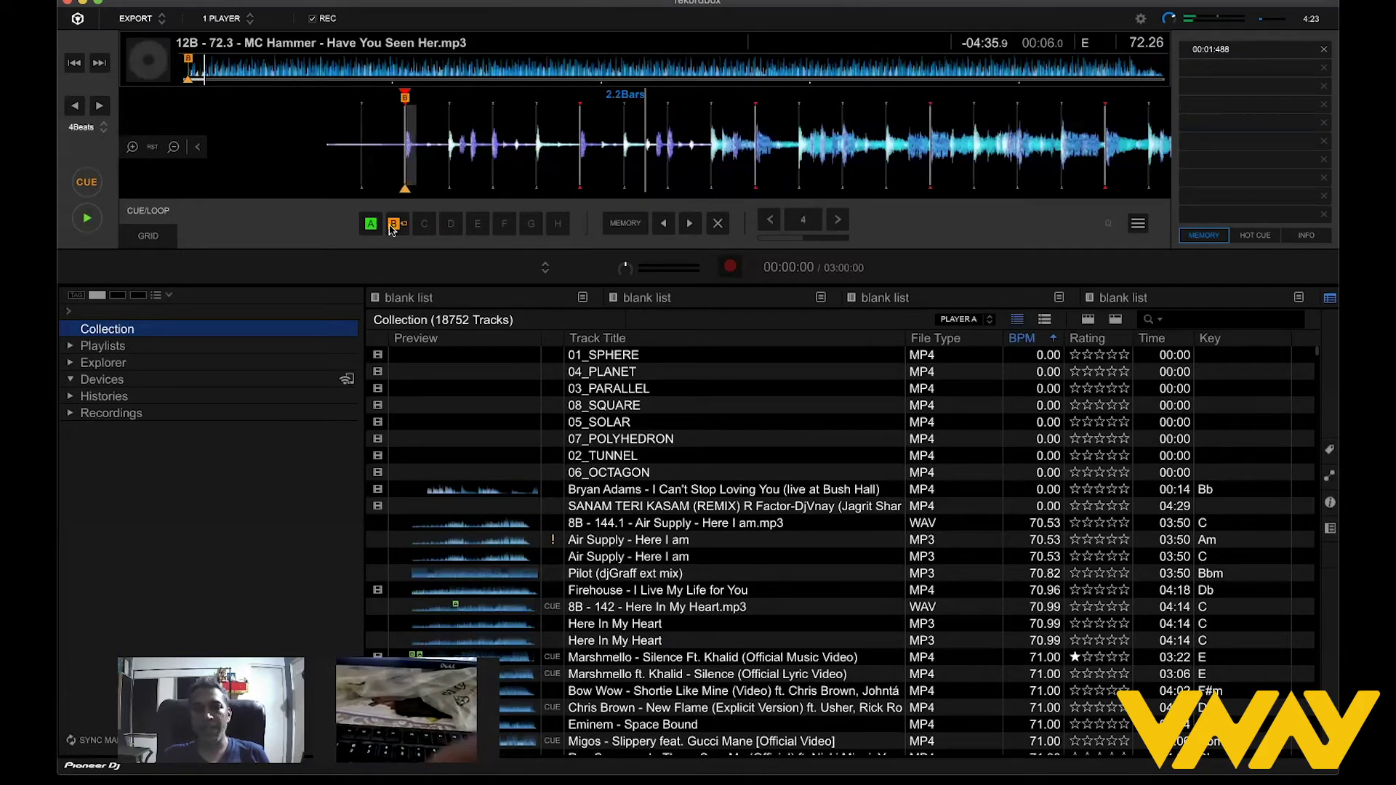
click(393, 227)
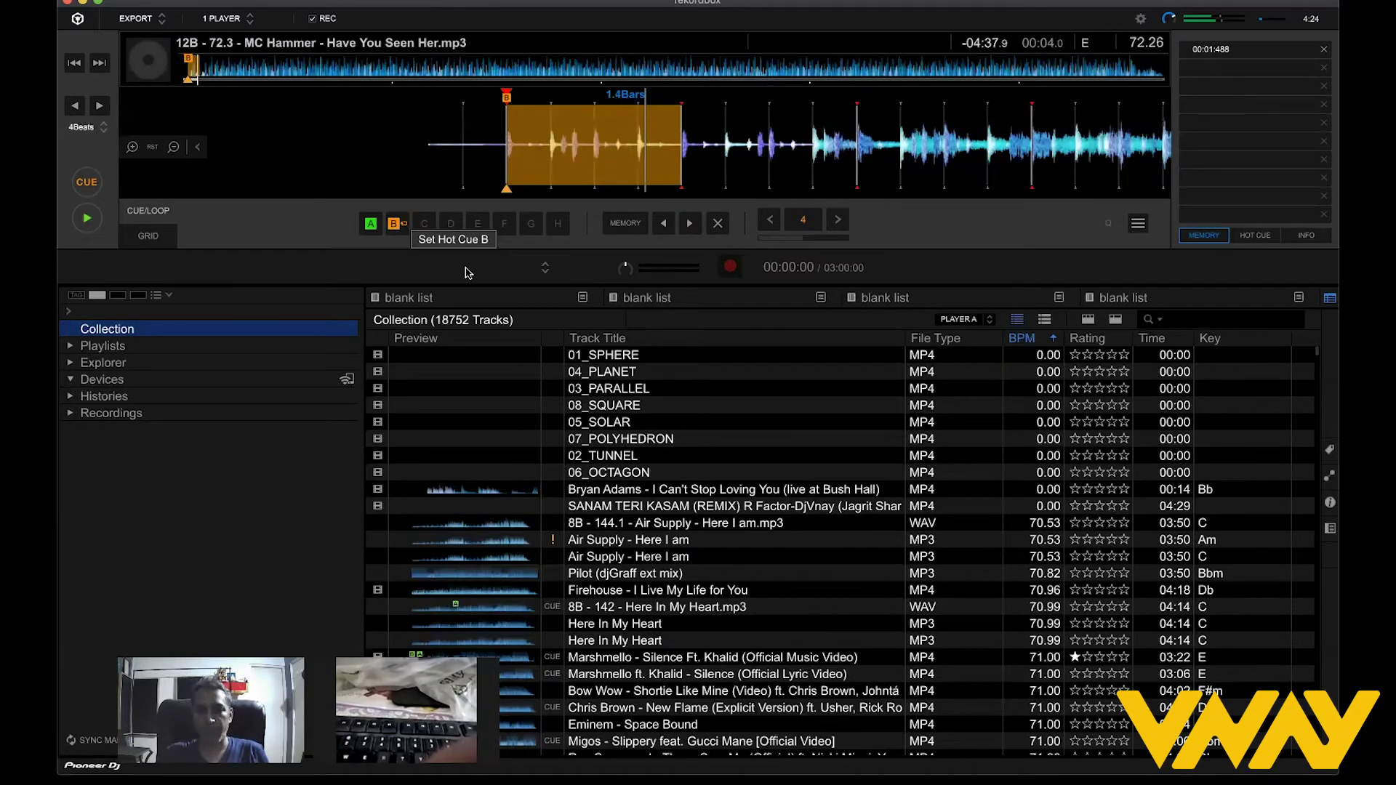
click(803, 221)
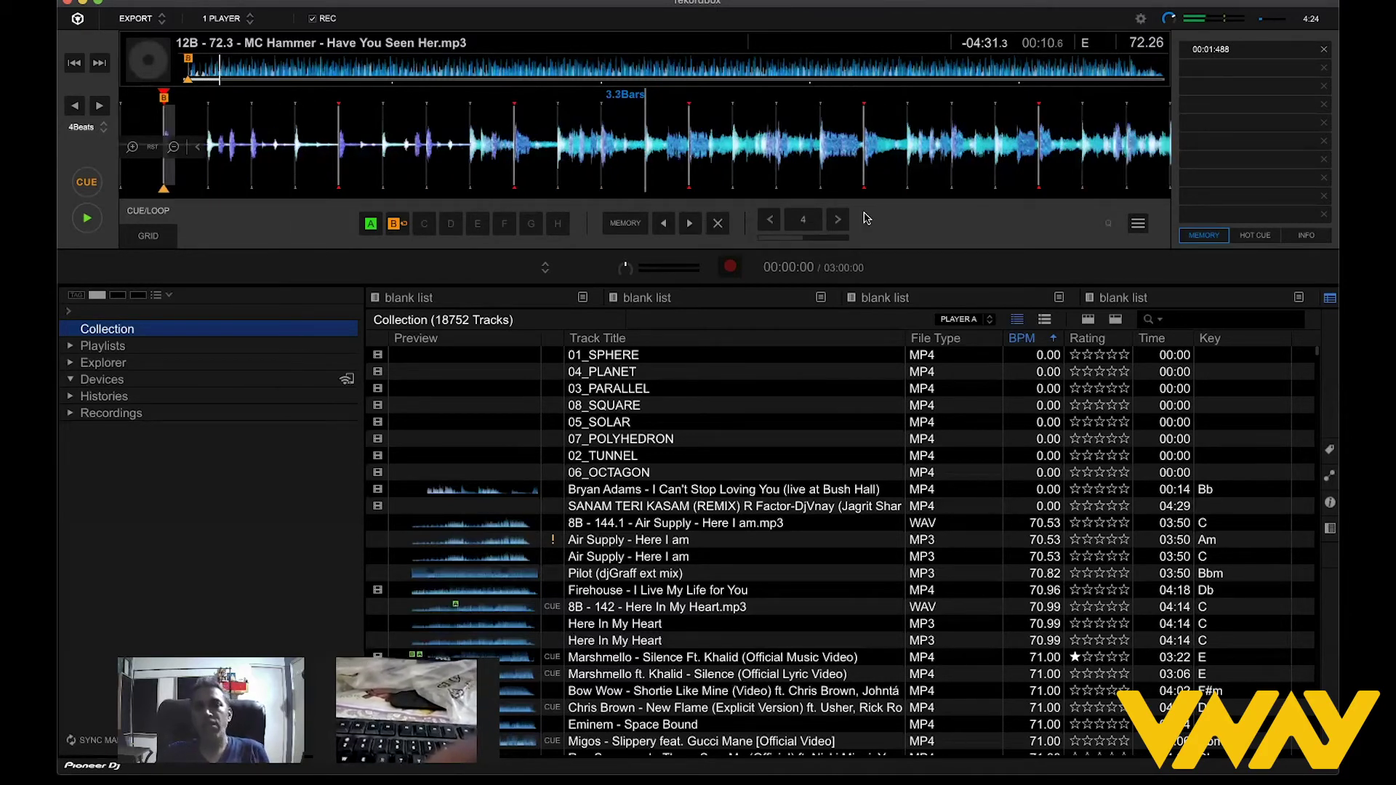
key(c)
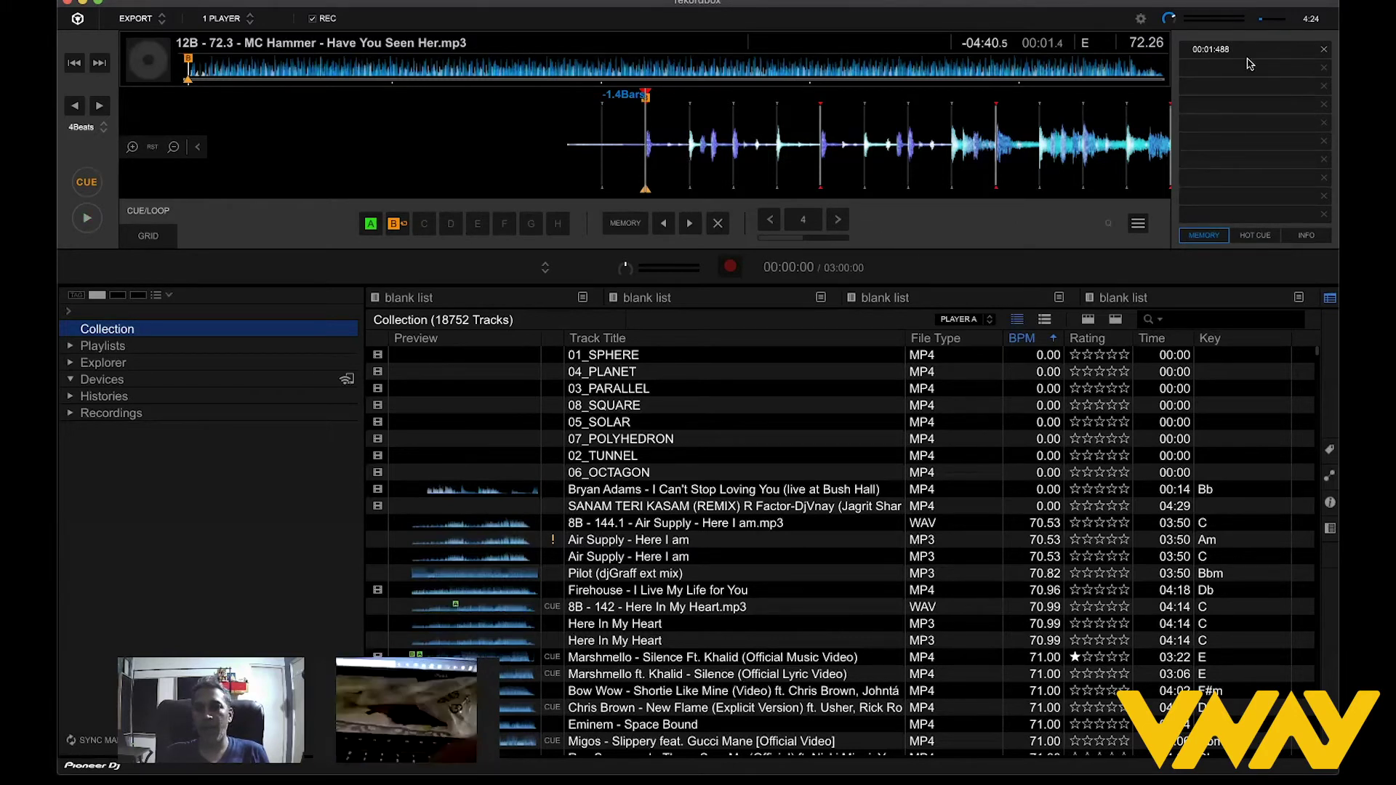
click(1260, 235)
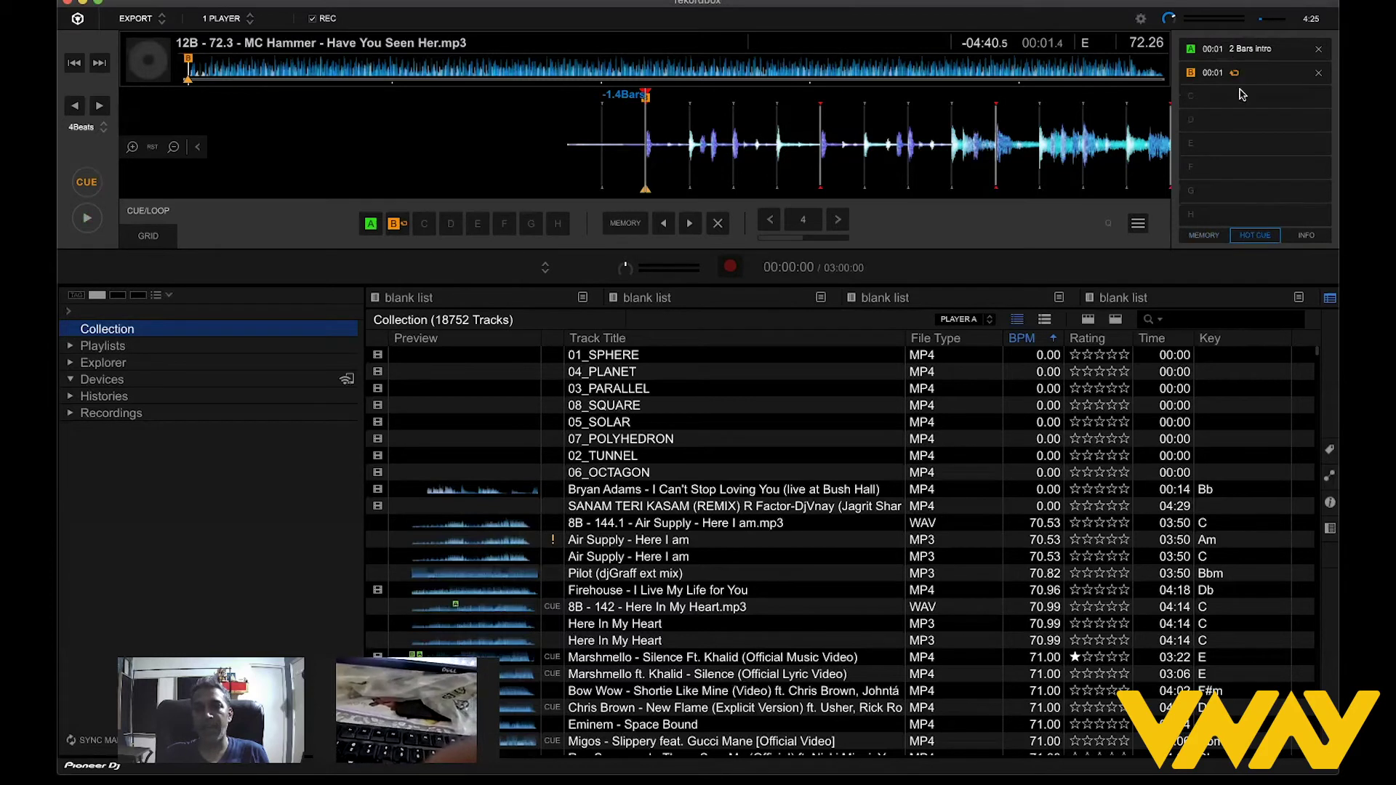
click(1206, 234)
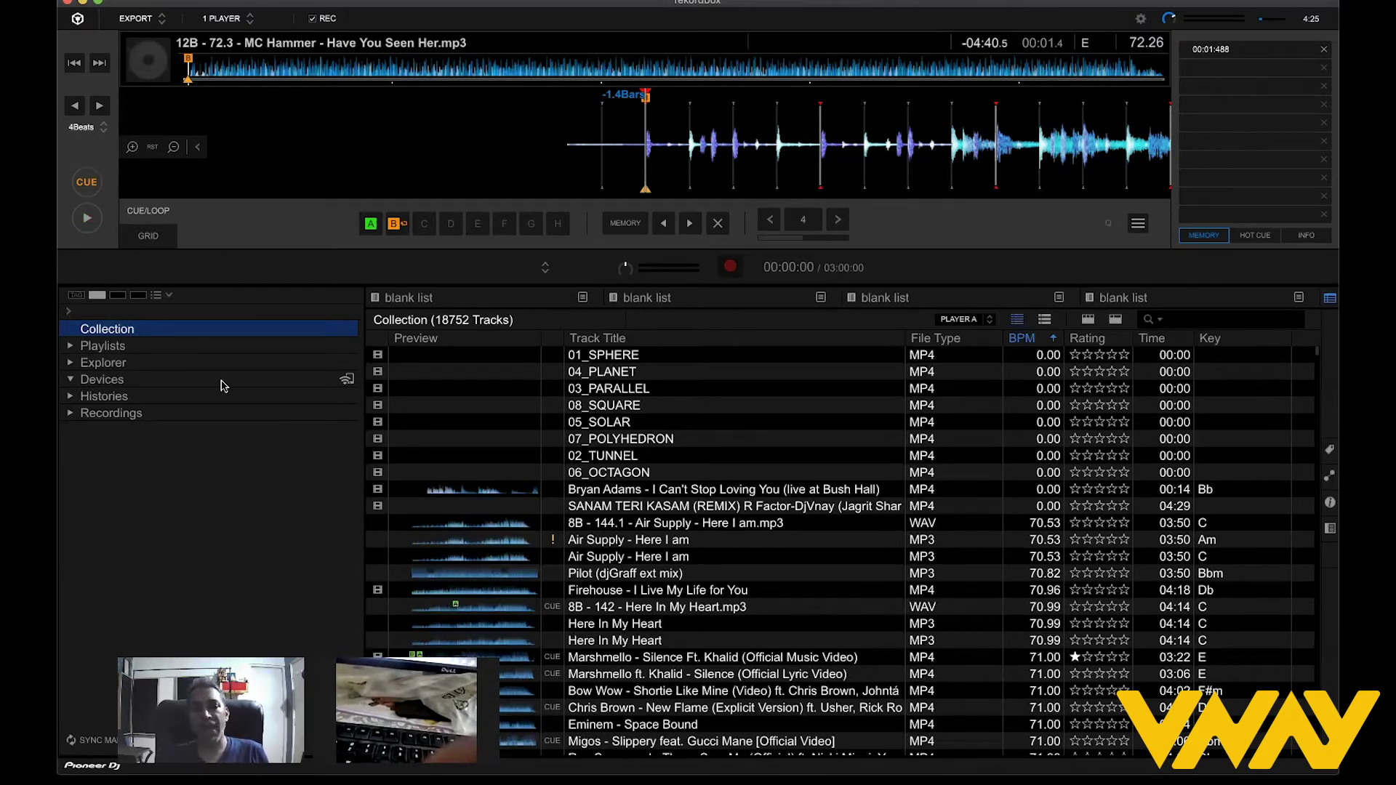
Step through the collection's tracks from 01_SPHERE to 07_POLYHEDRON and activate the track search.
click(608, 358)
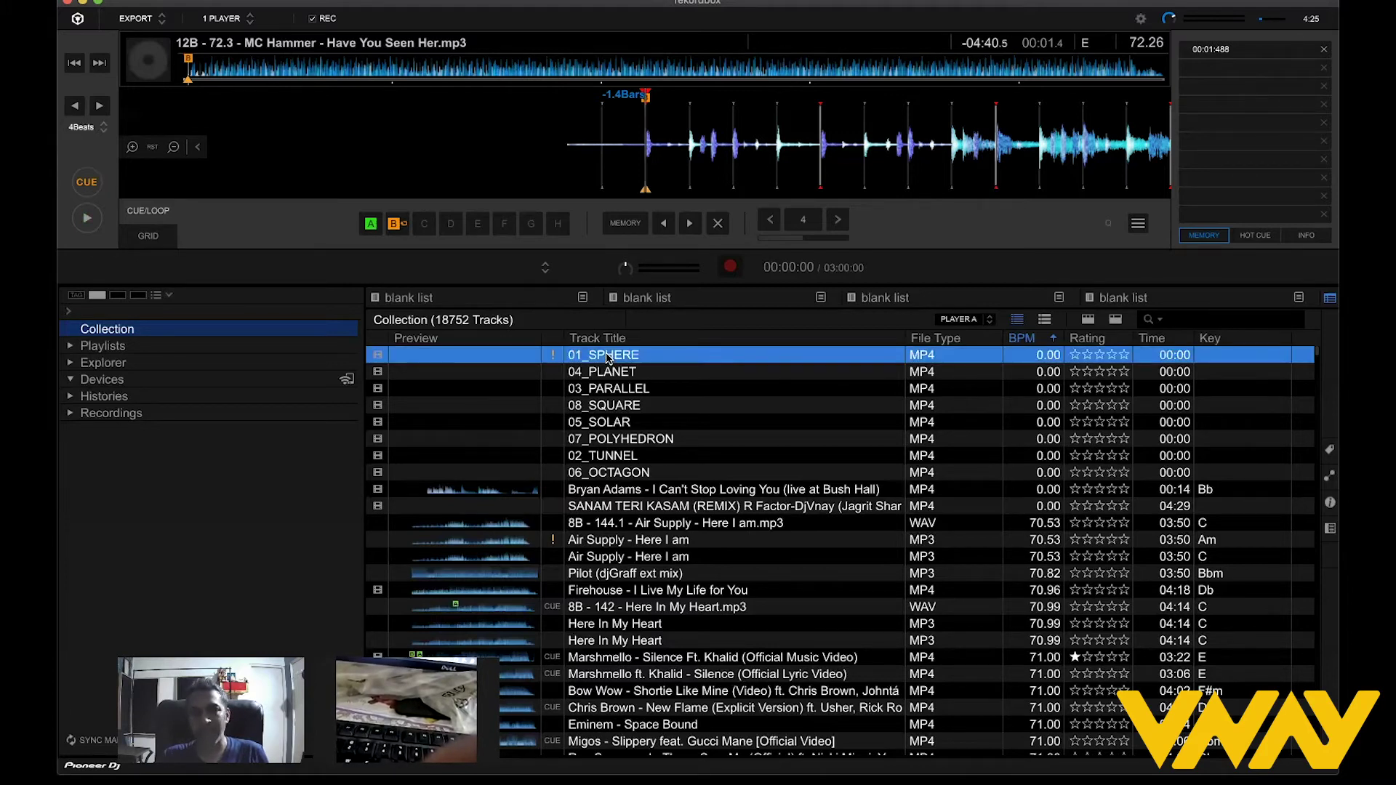
key(Down)
key(Down)
key(Down)
key(Down)
key(Down)
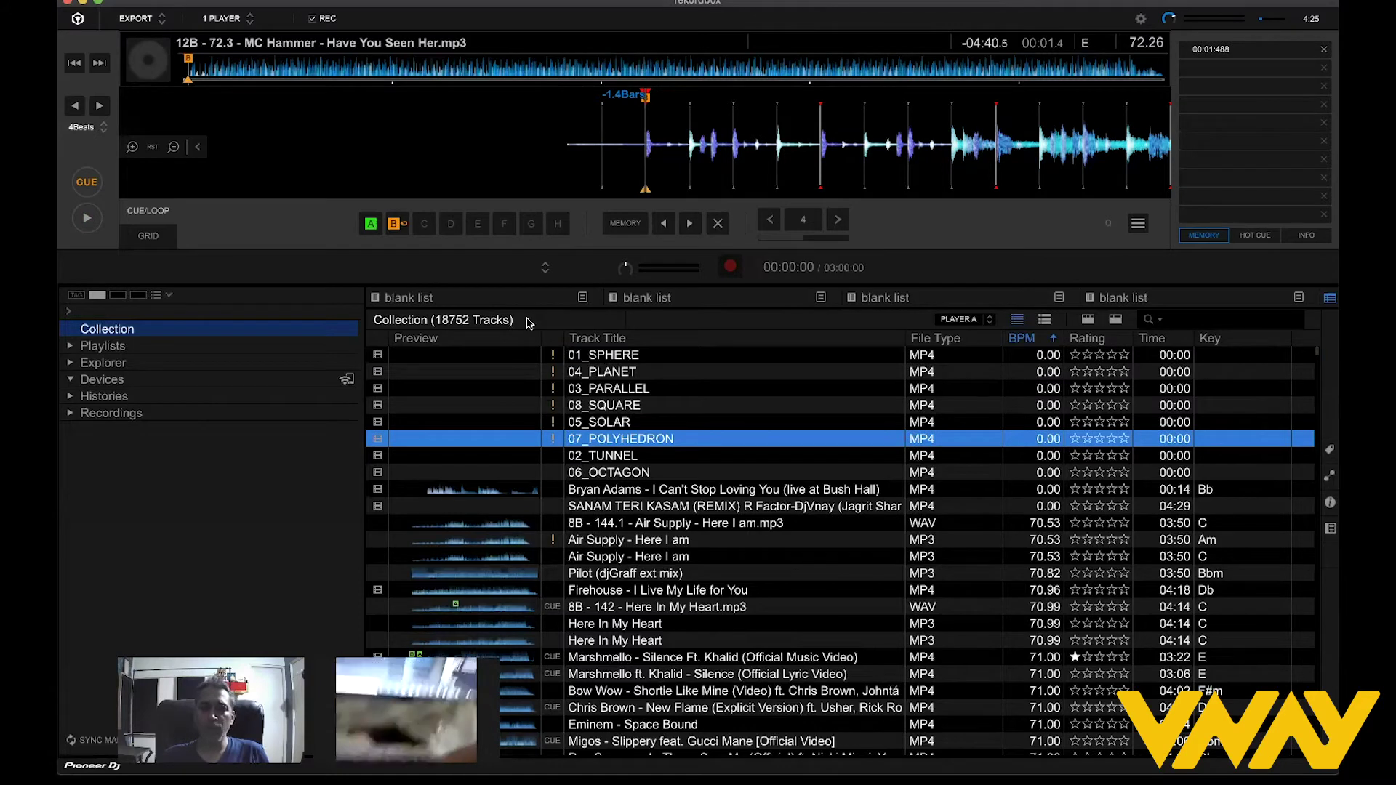
key(super+f)
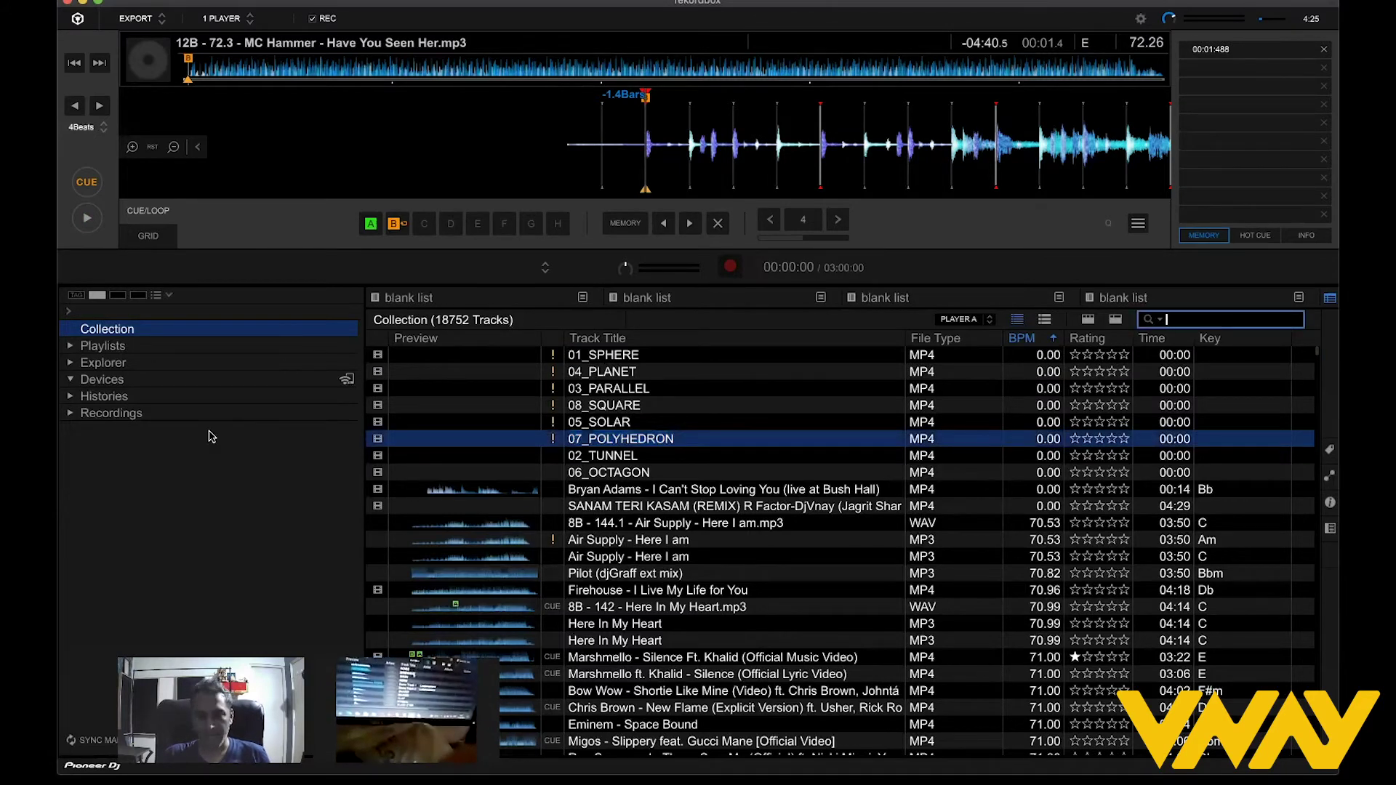
Expand Playlists and look through the full list of playlists and folders.
click(72, 347)
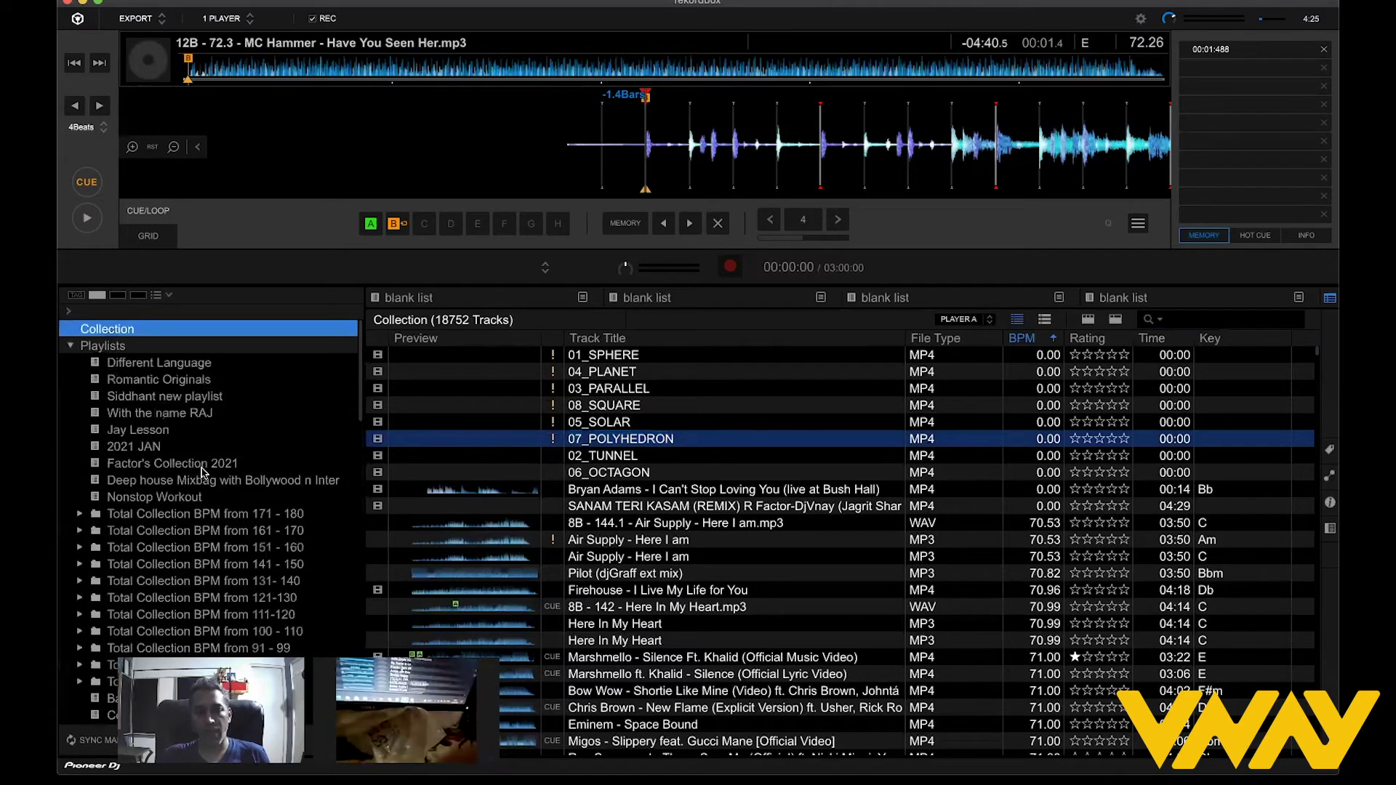
scroll(204, 473, down, 5)
scroll(204, 473, down, 5)
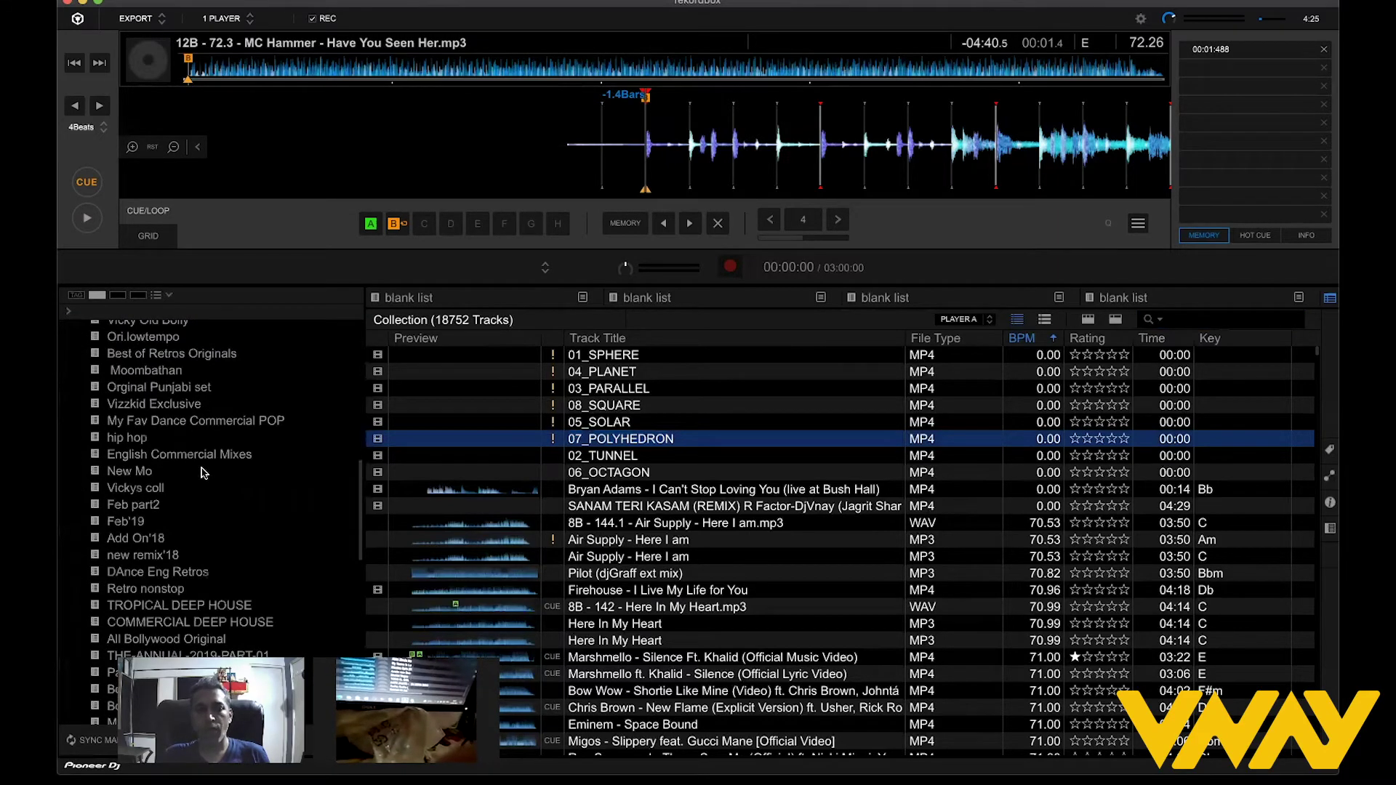
scroll(204, 473, down, 5)
scroll(204, 472, up, 1)
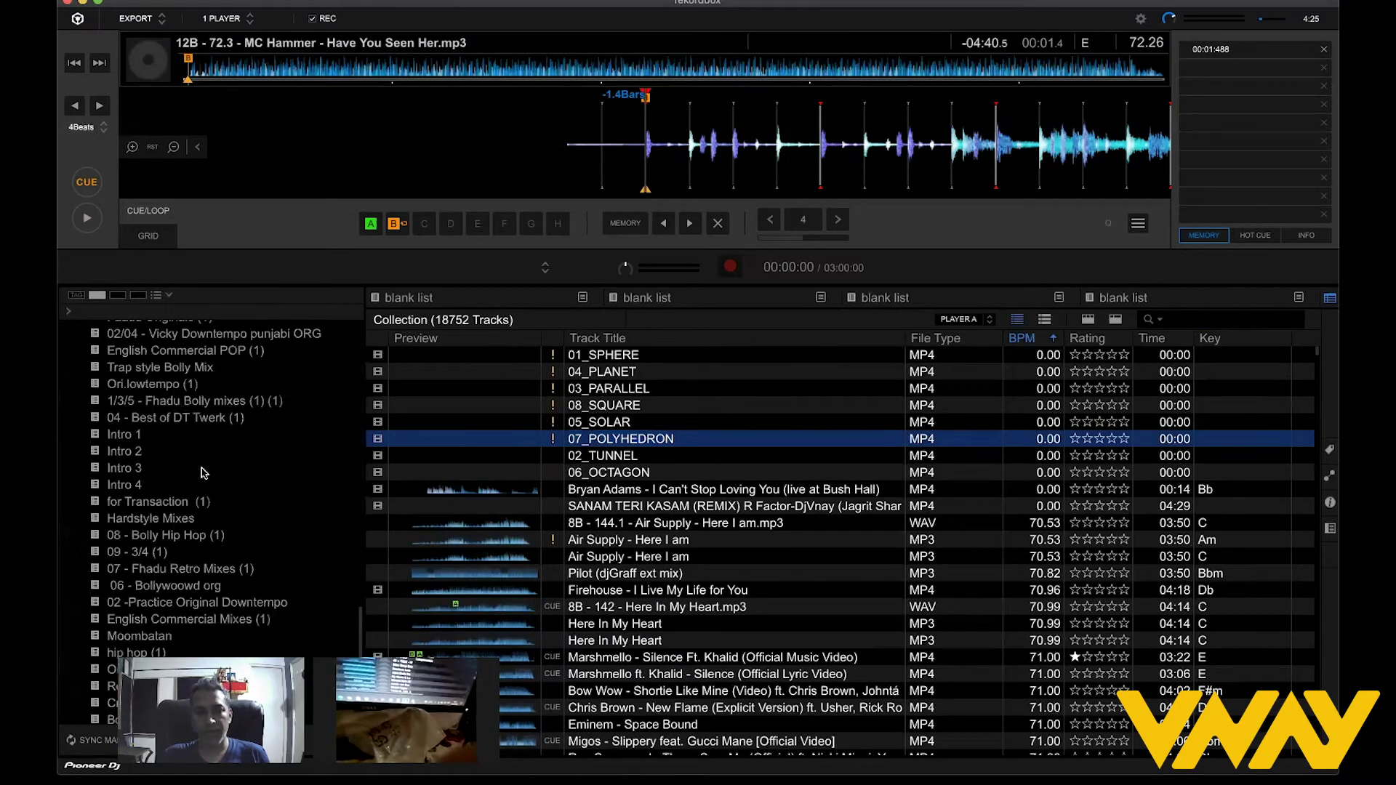
scroll(204, 473, up, 5)
scroll(203, 473, up, 5)
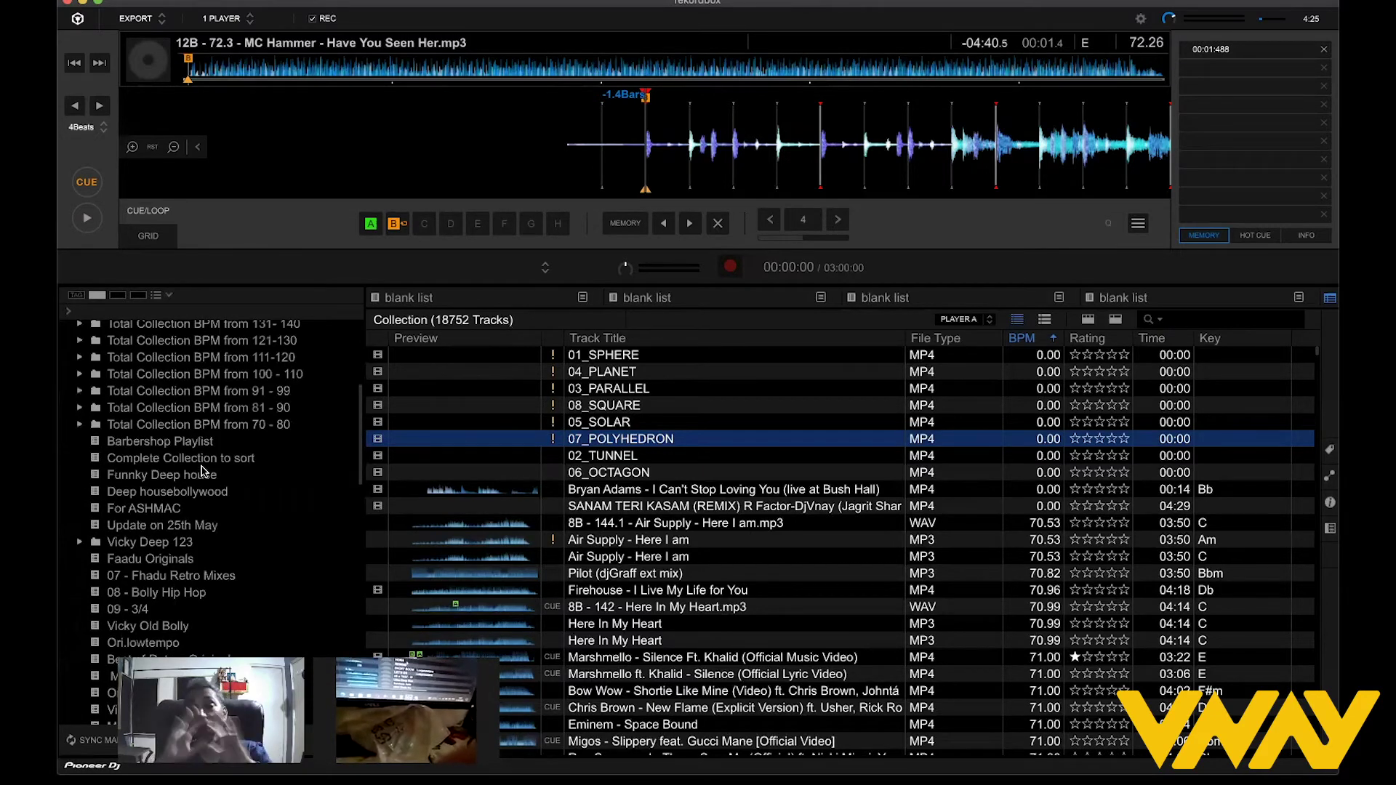
scroll(189, 428, up, 5)
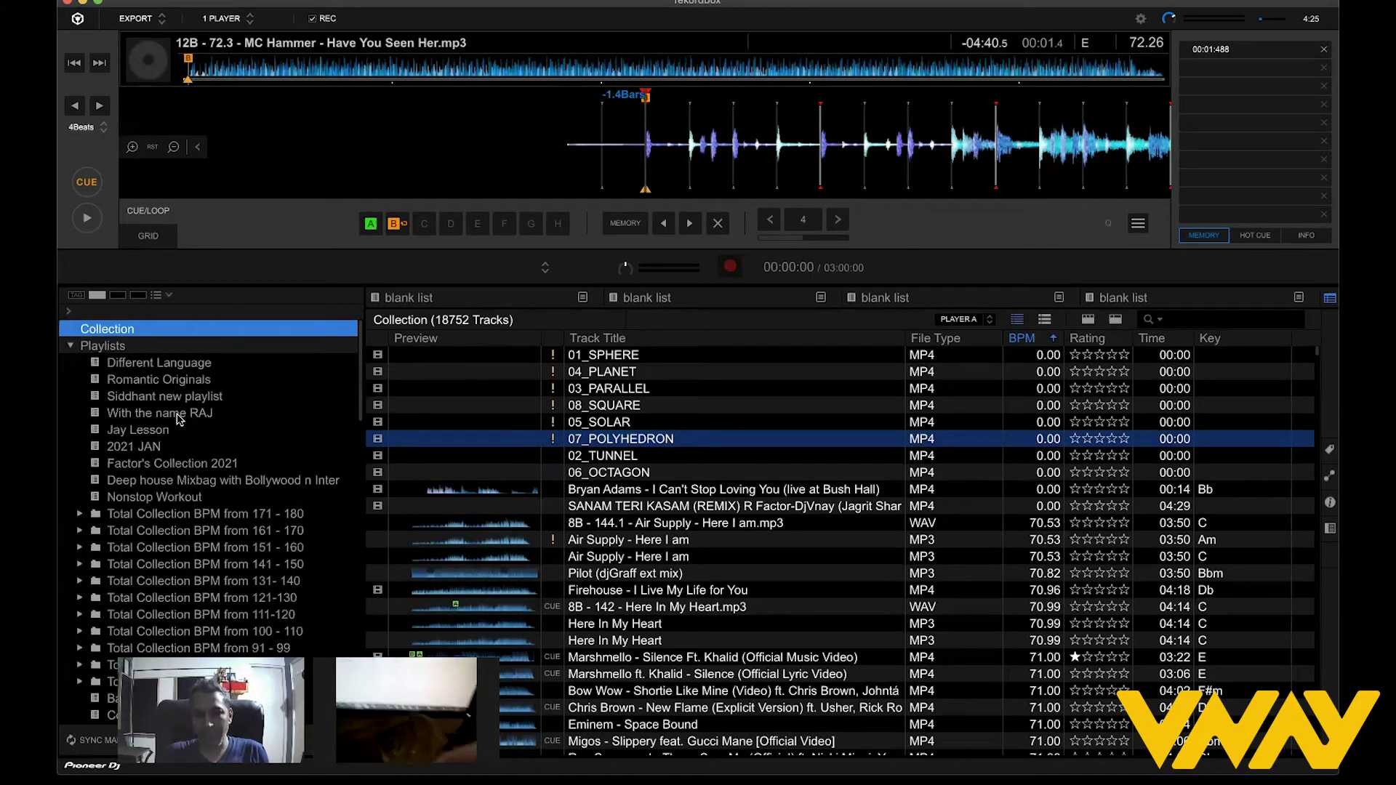
Create a new playlist under Playlists and name it All Mix Track for Class.
click(70, 347)
click(71, 347)
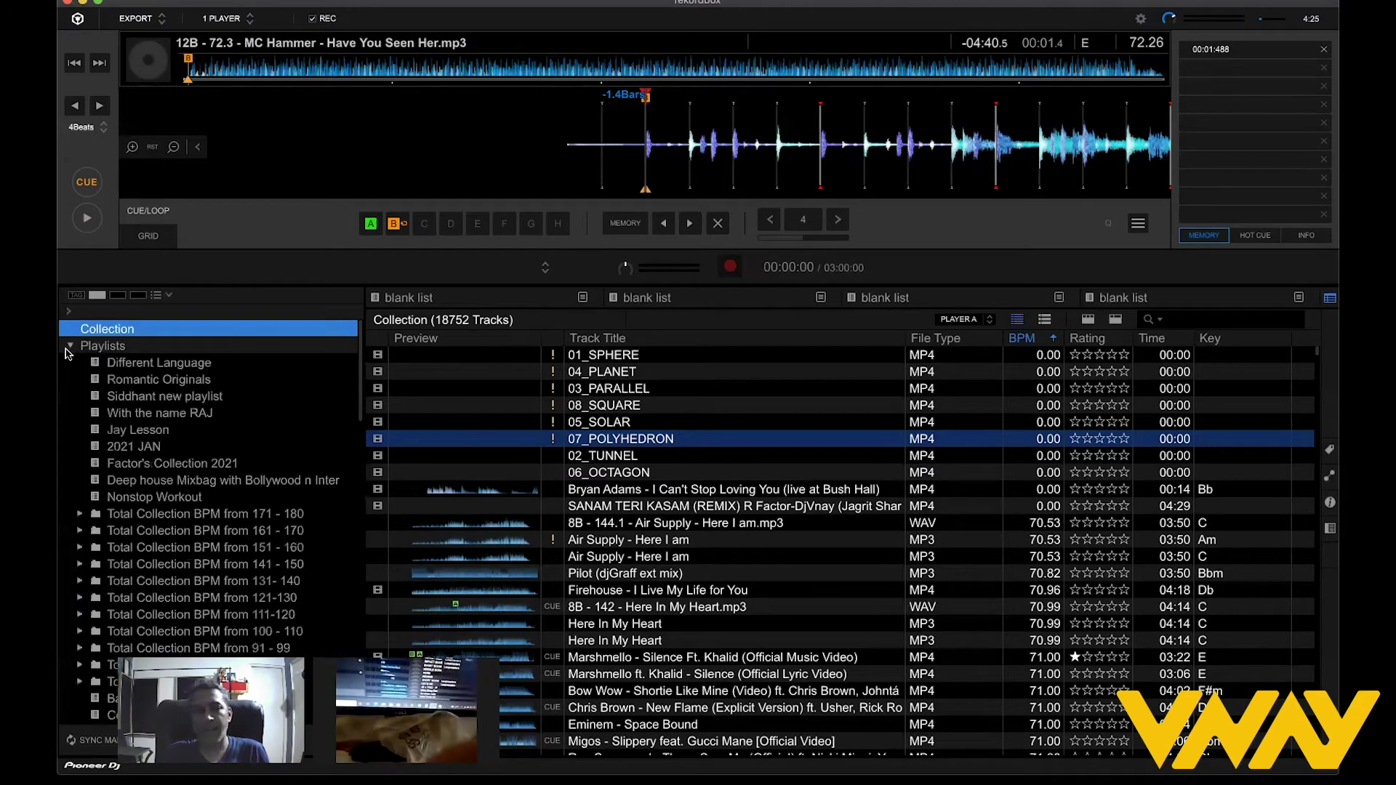
right_click(113, 350)
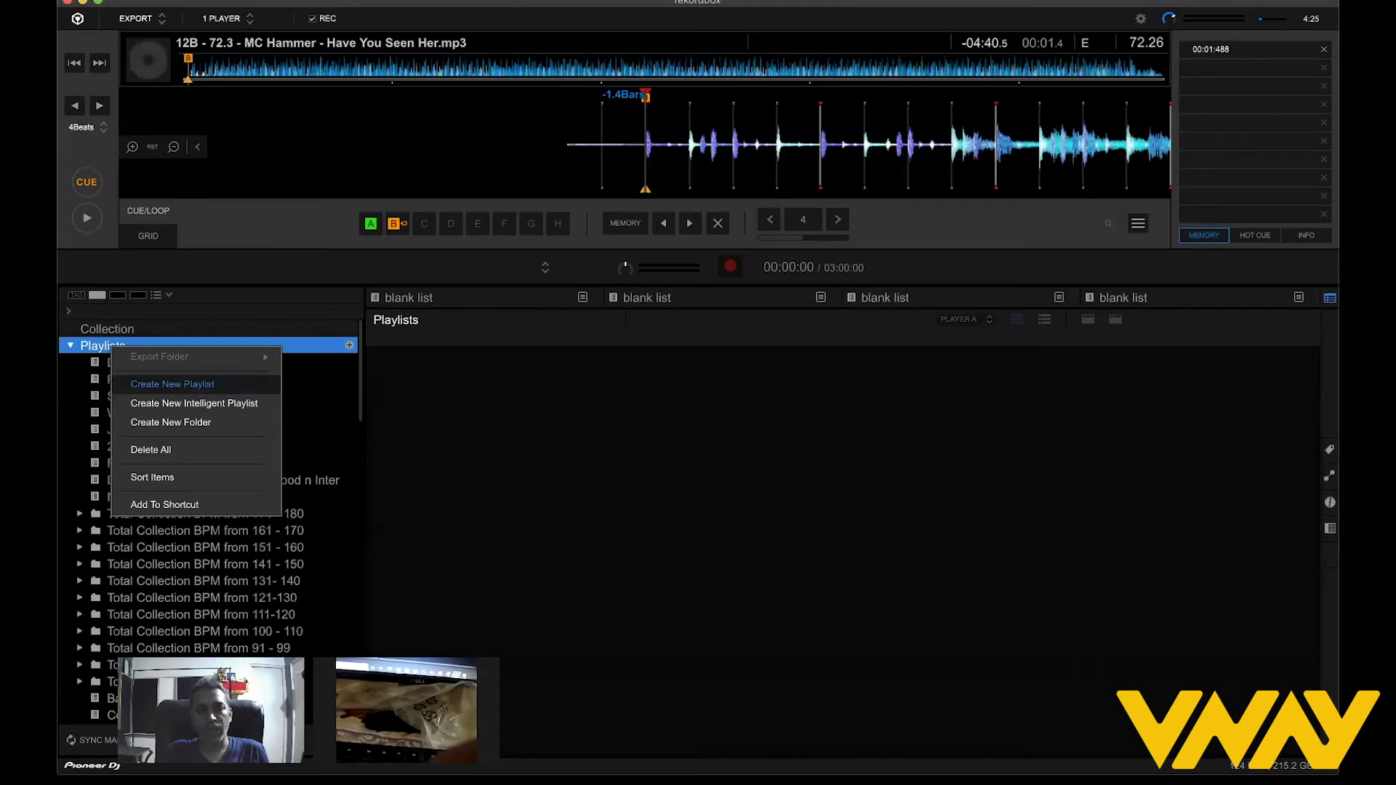
click(185, 387)
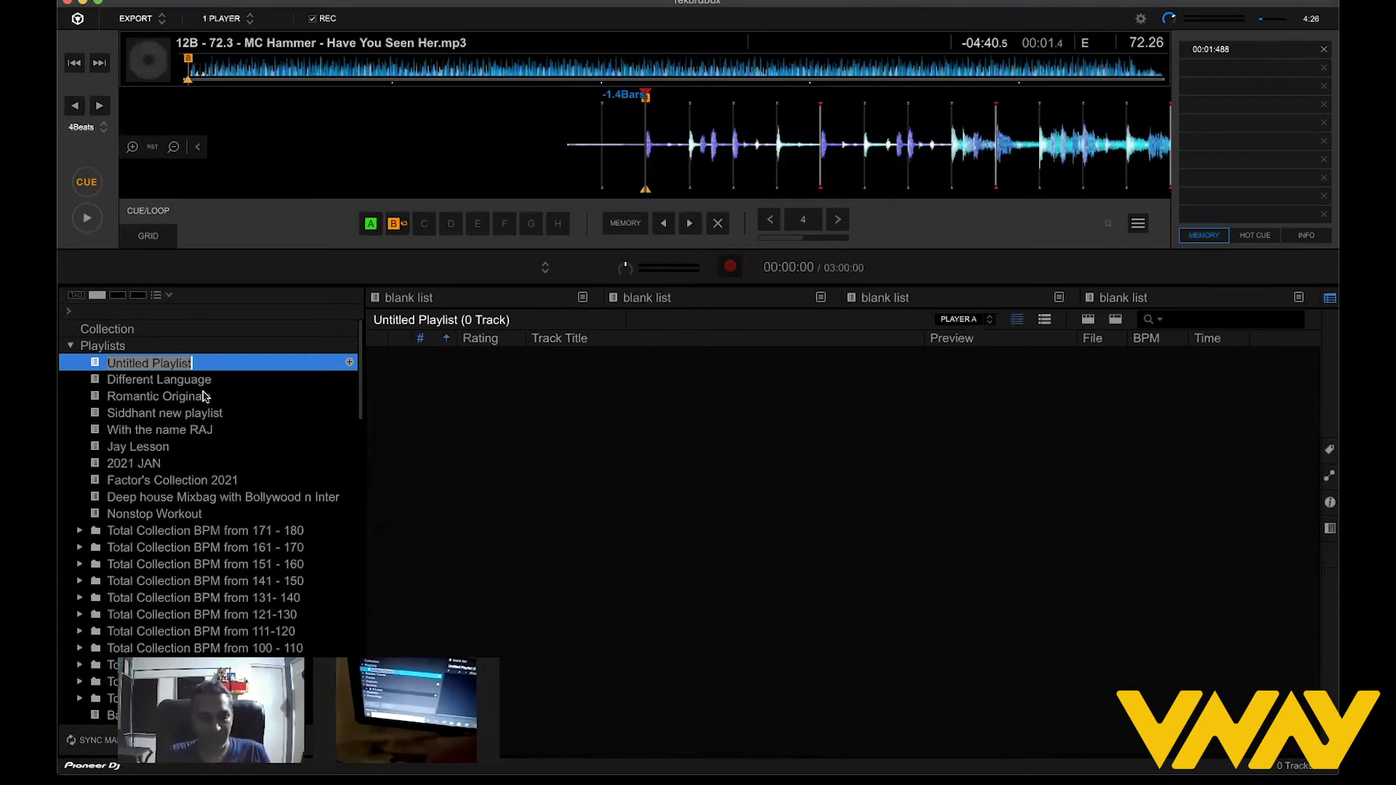
text(Al)
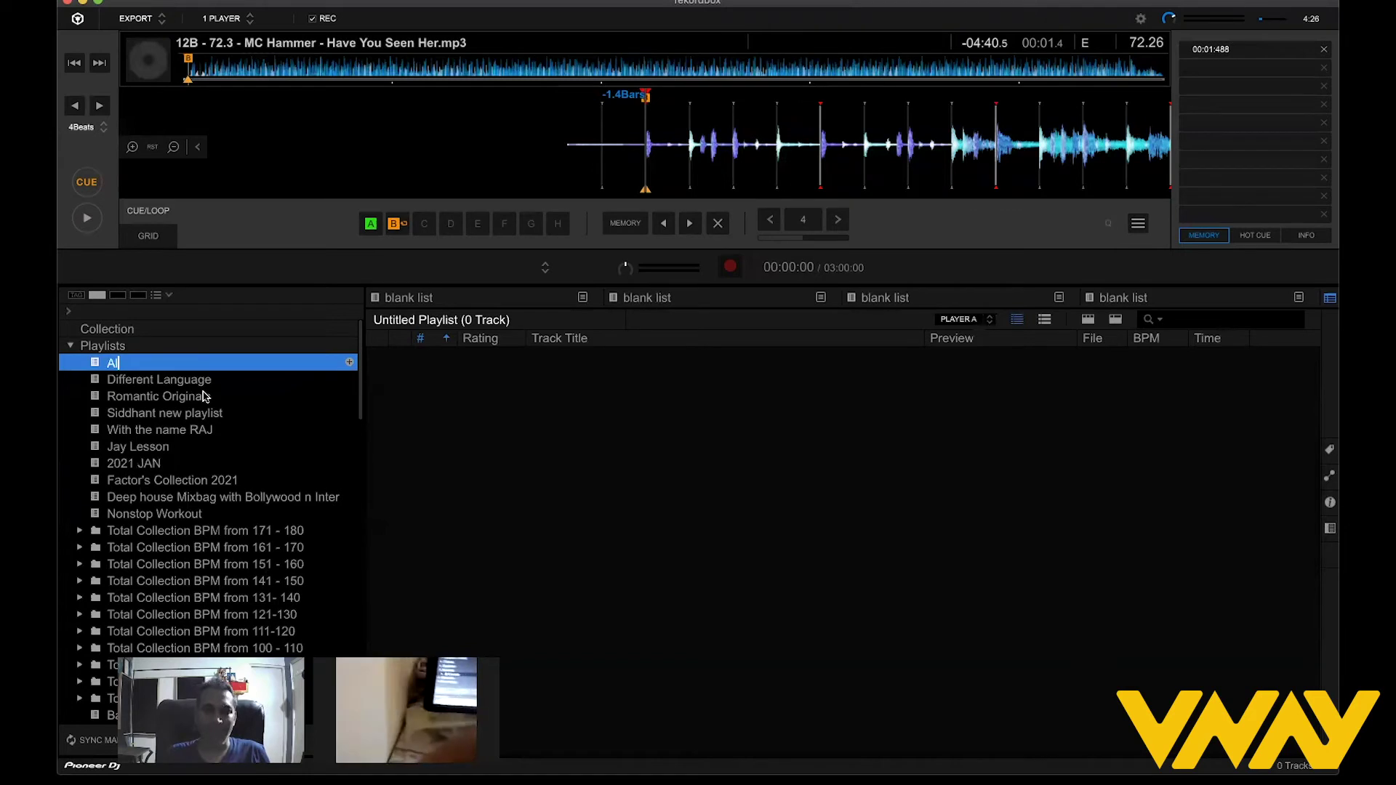
text(l Mi)
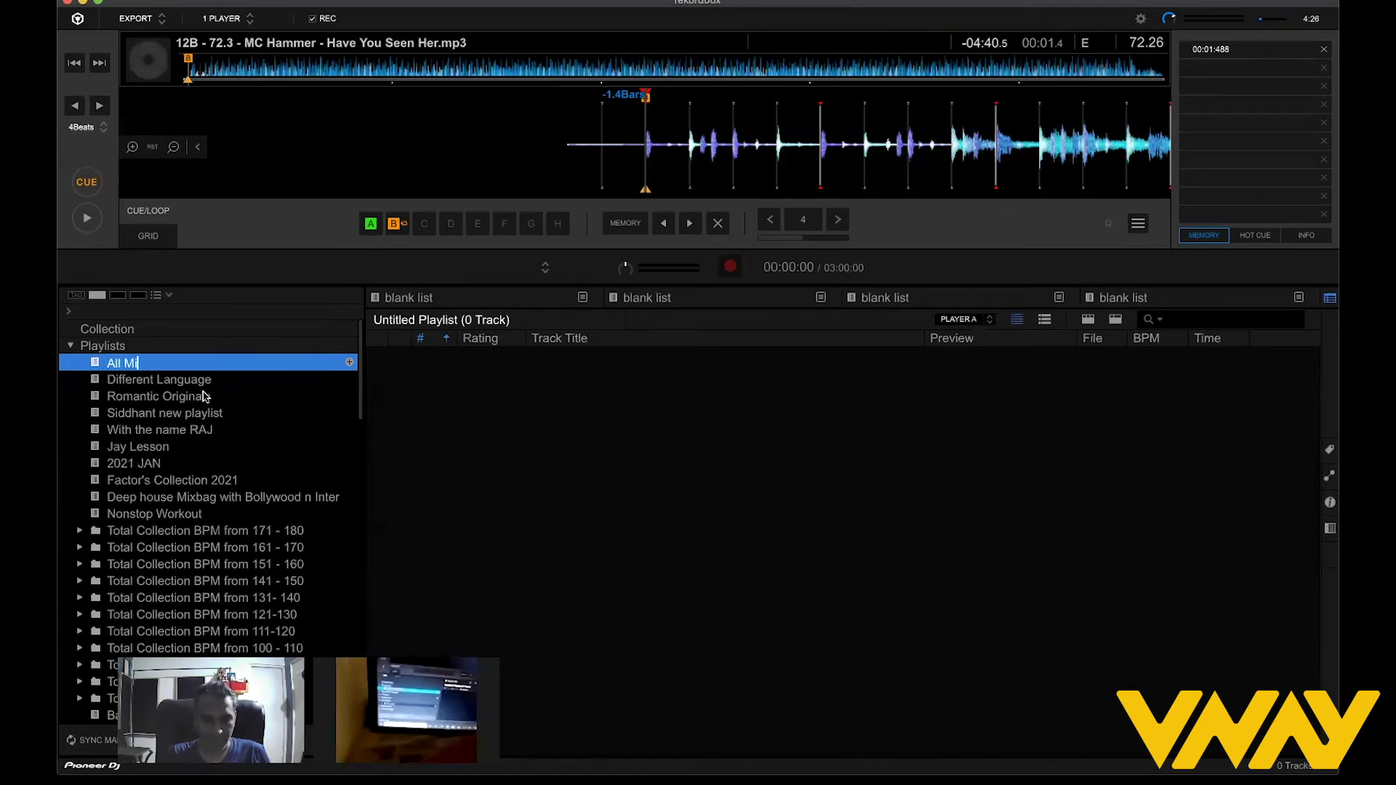
text(x Track f)
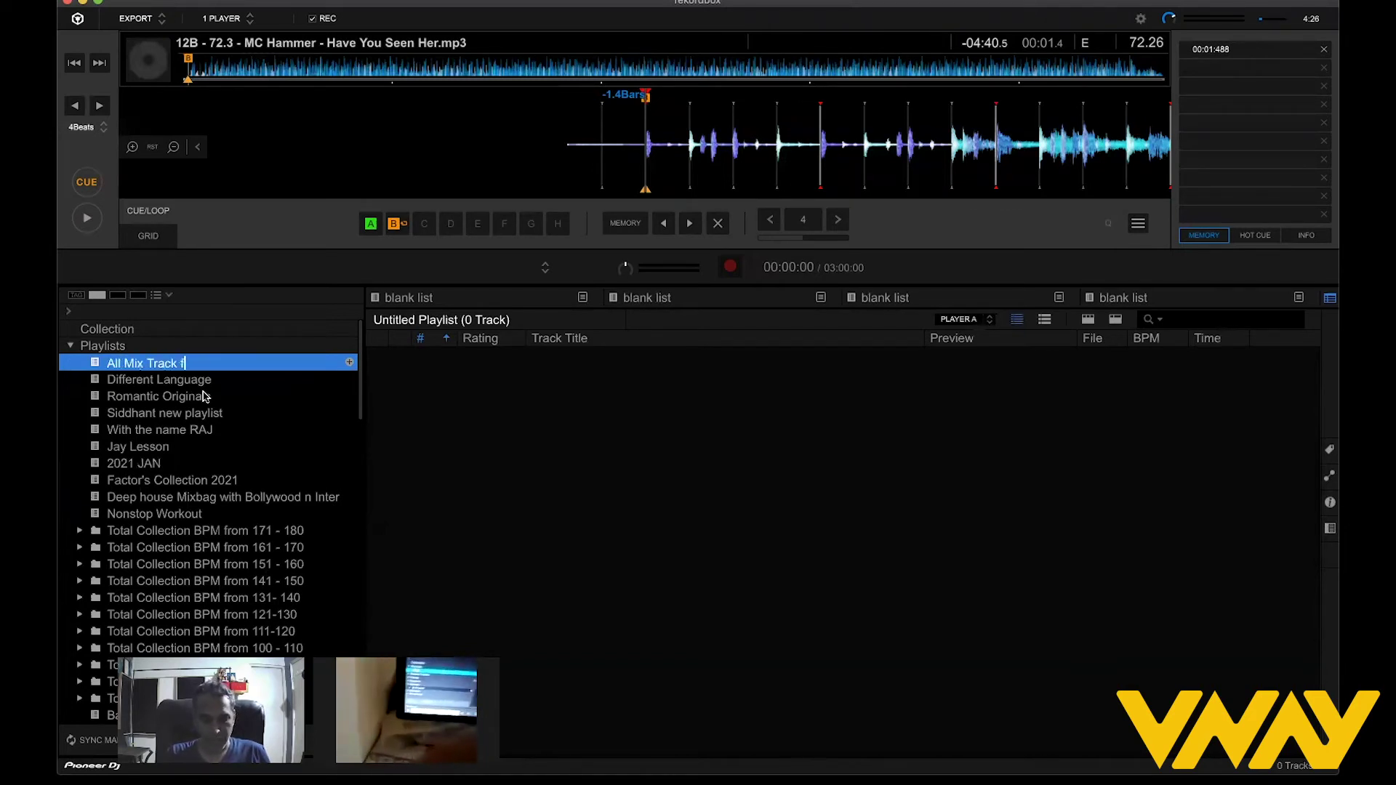
text(or Class)
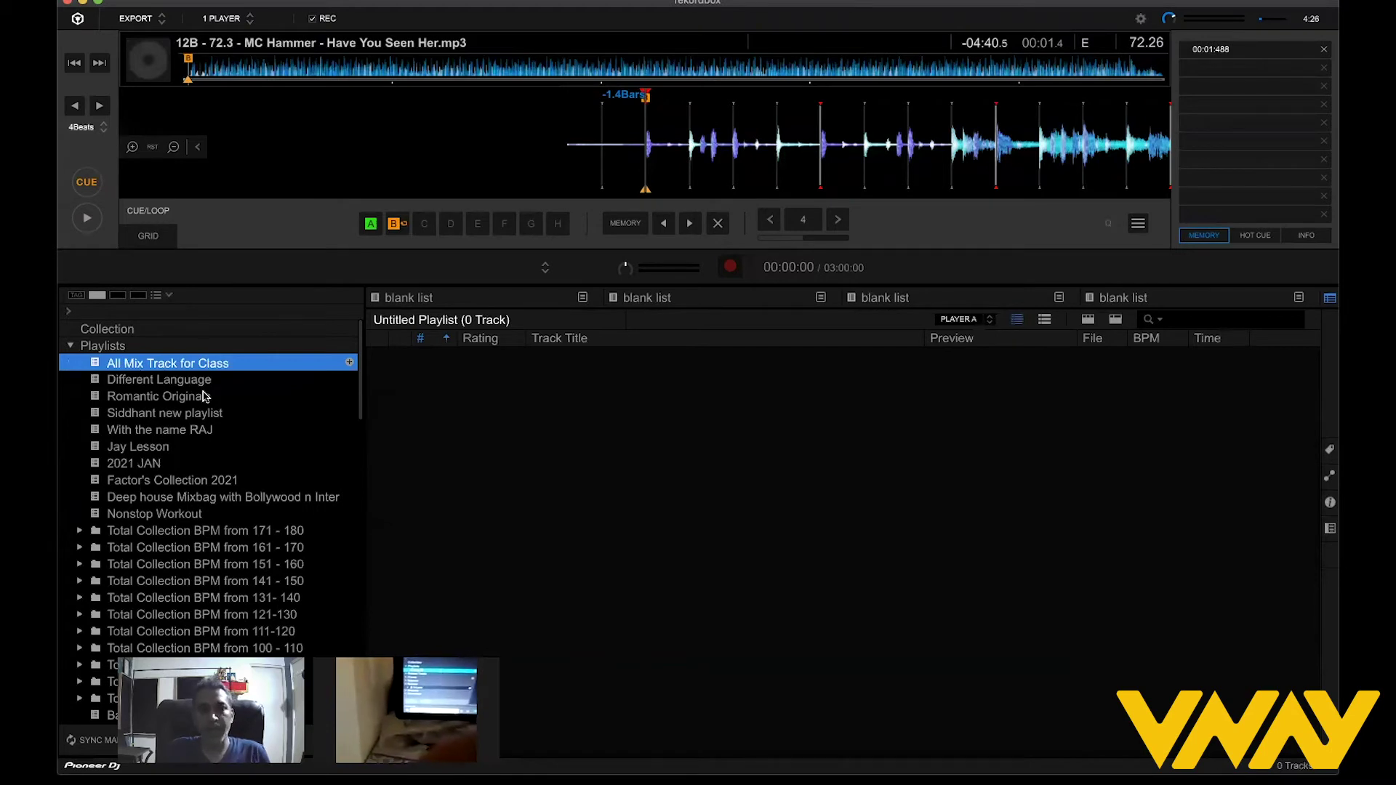
key(Return)
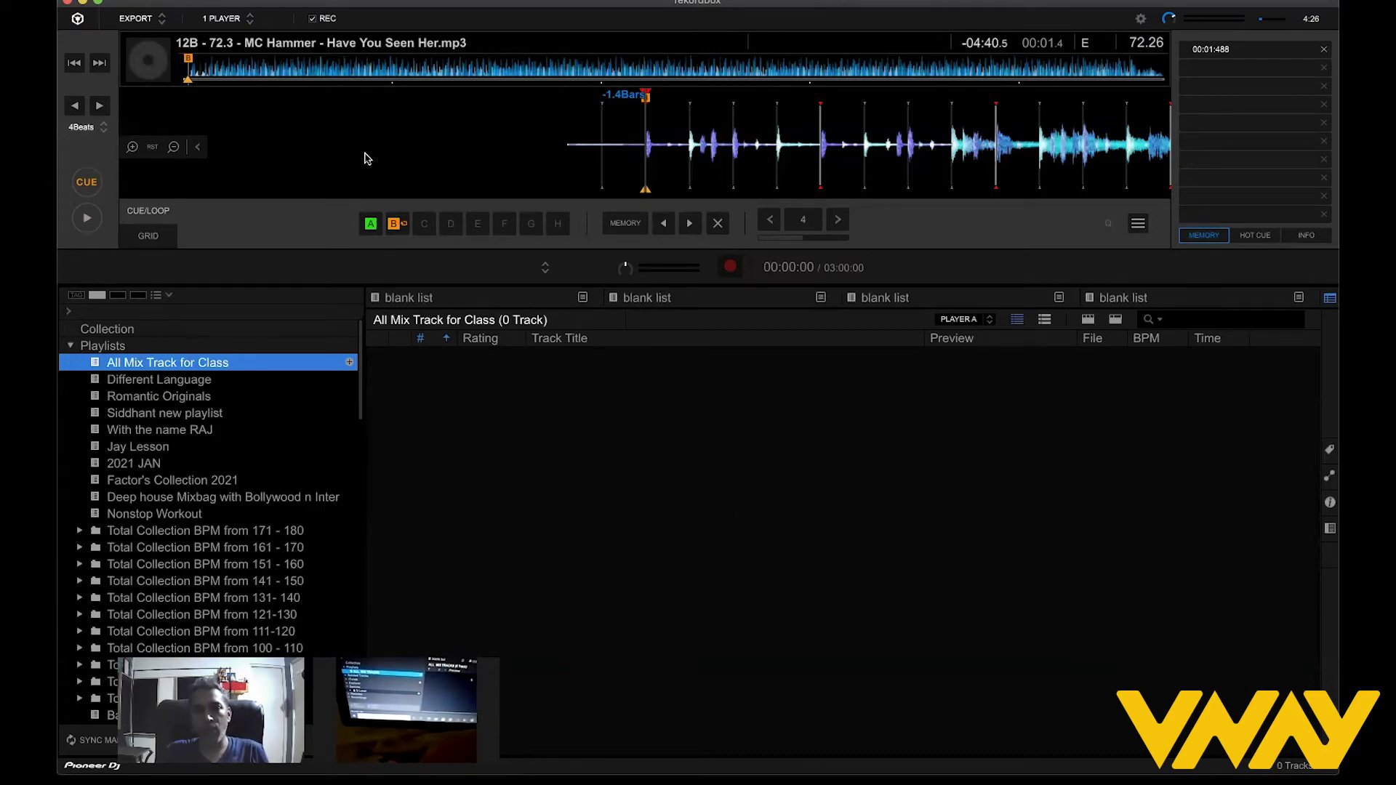
Switch to the desktop and look into the Deep house Bollywood DJ Buddha folder, closing it again.
click(82, 3)
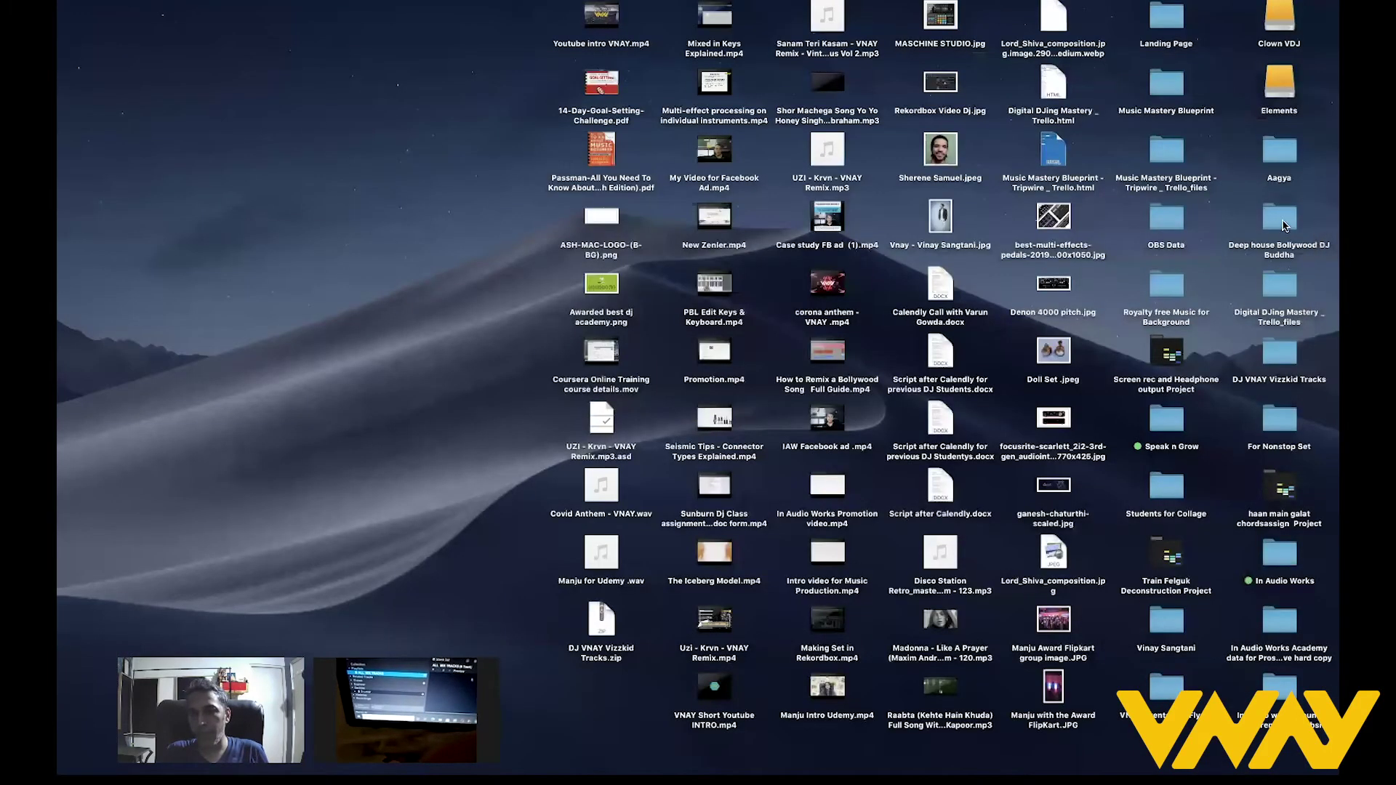
click(1283, 226)
double_click(1283, 226)
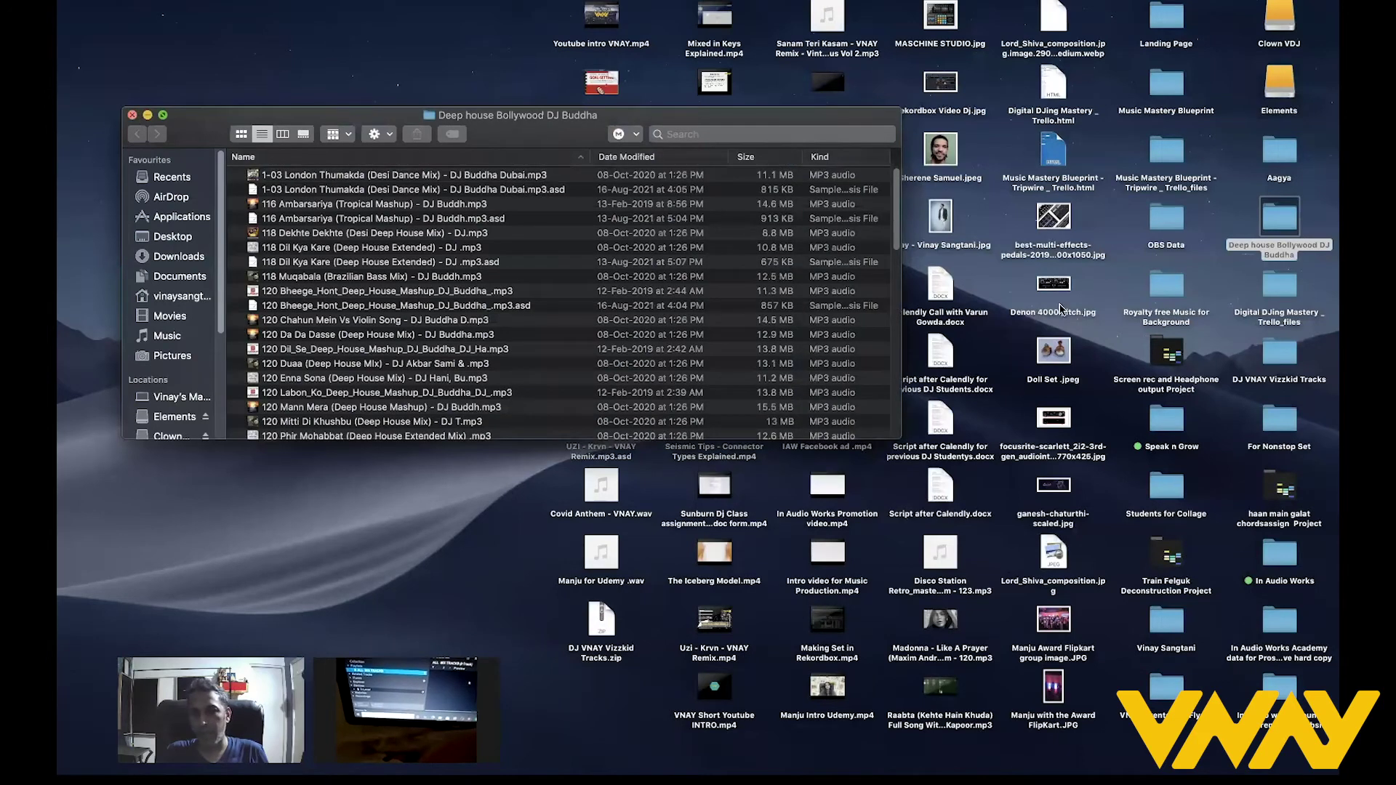
key(super+w)
Add all tracks from the desktop folder DJ VNAY Vizzkid Tracks to the All Mix Track for Class playlist in rekordbox.
double_click(1277, 356)
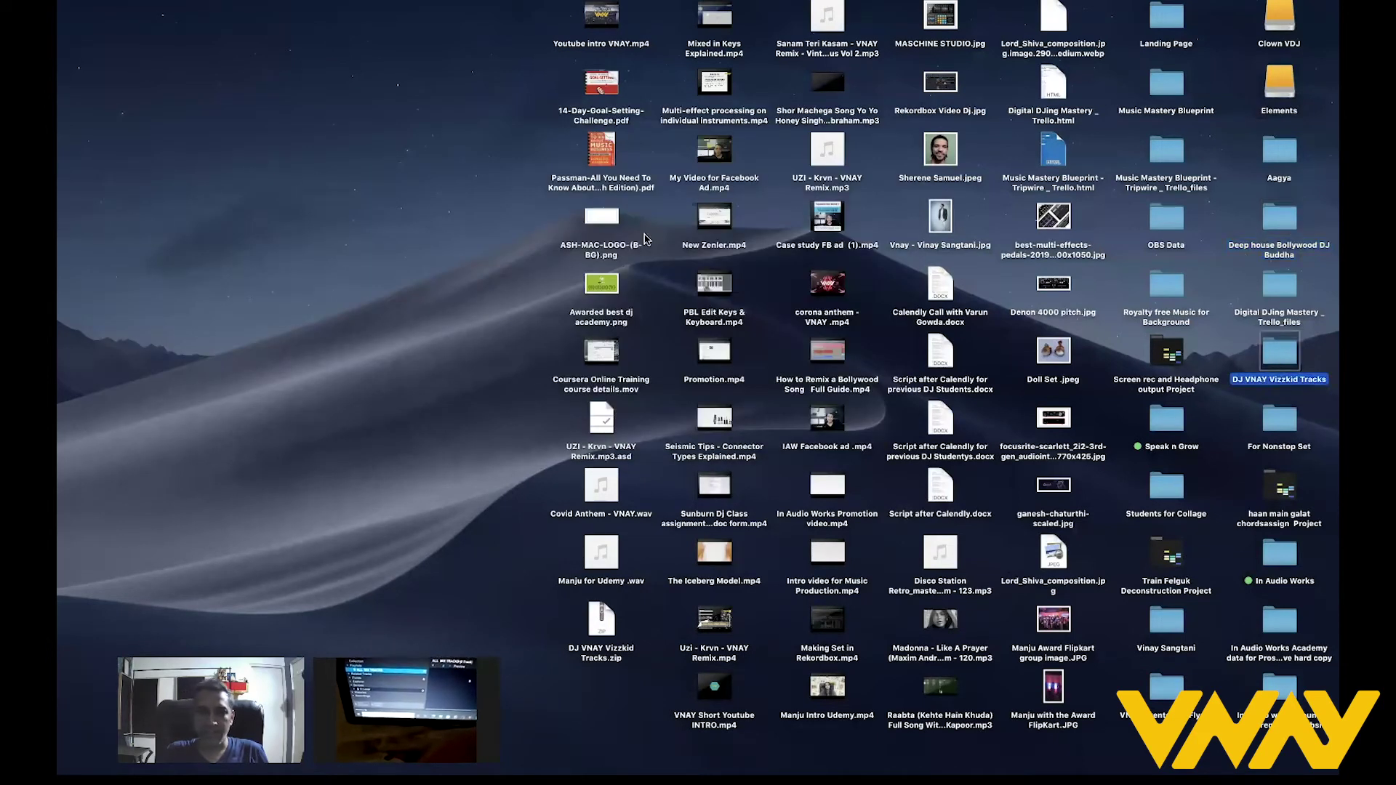
click(306, 263)
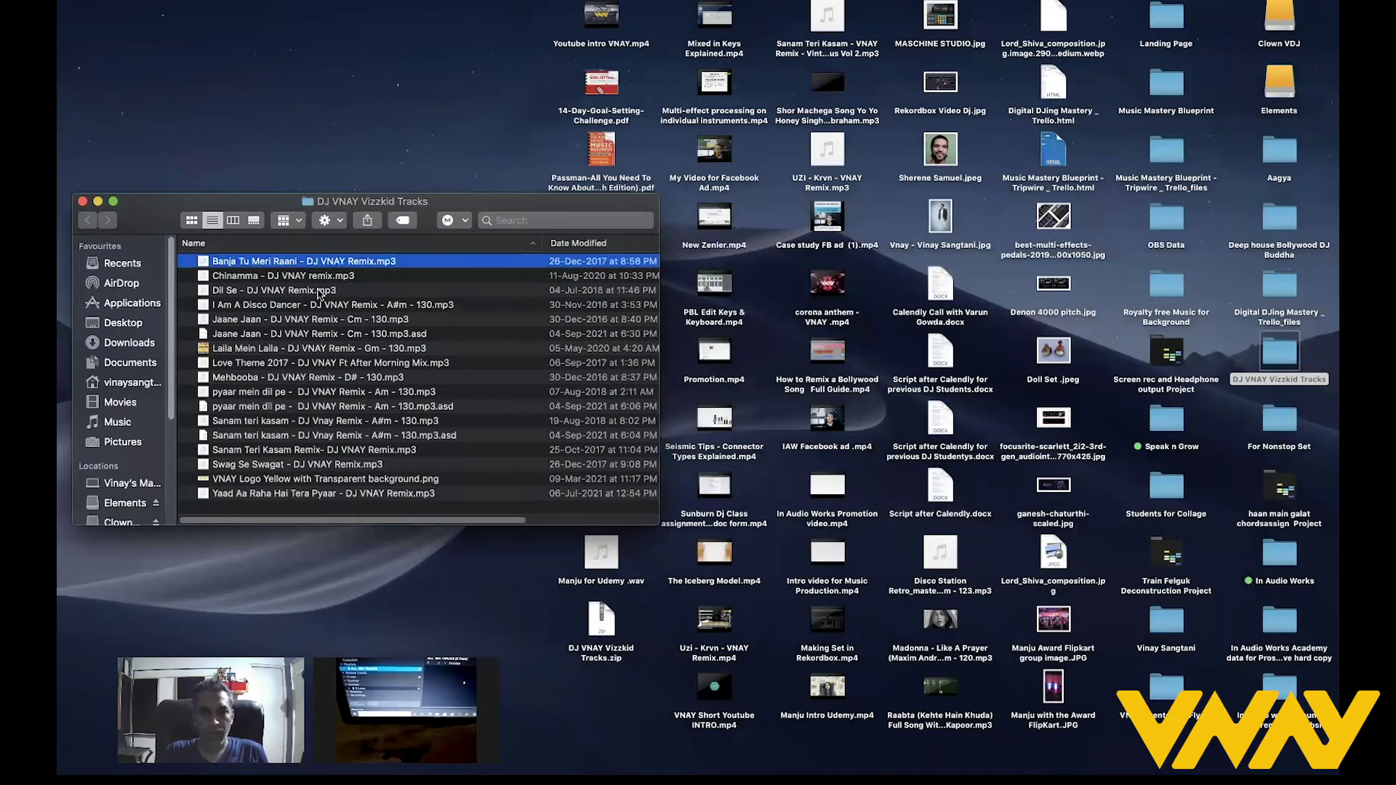
key(super+a)
drag(667, 466, 943, 659)
drag(877, 602, 735, 464)
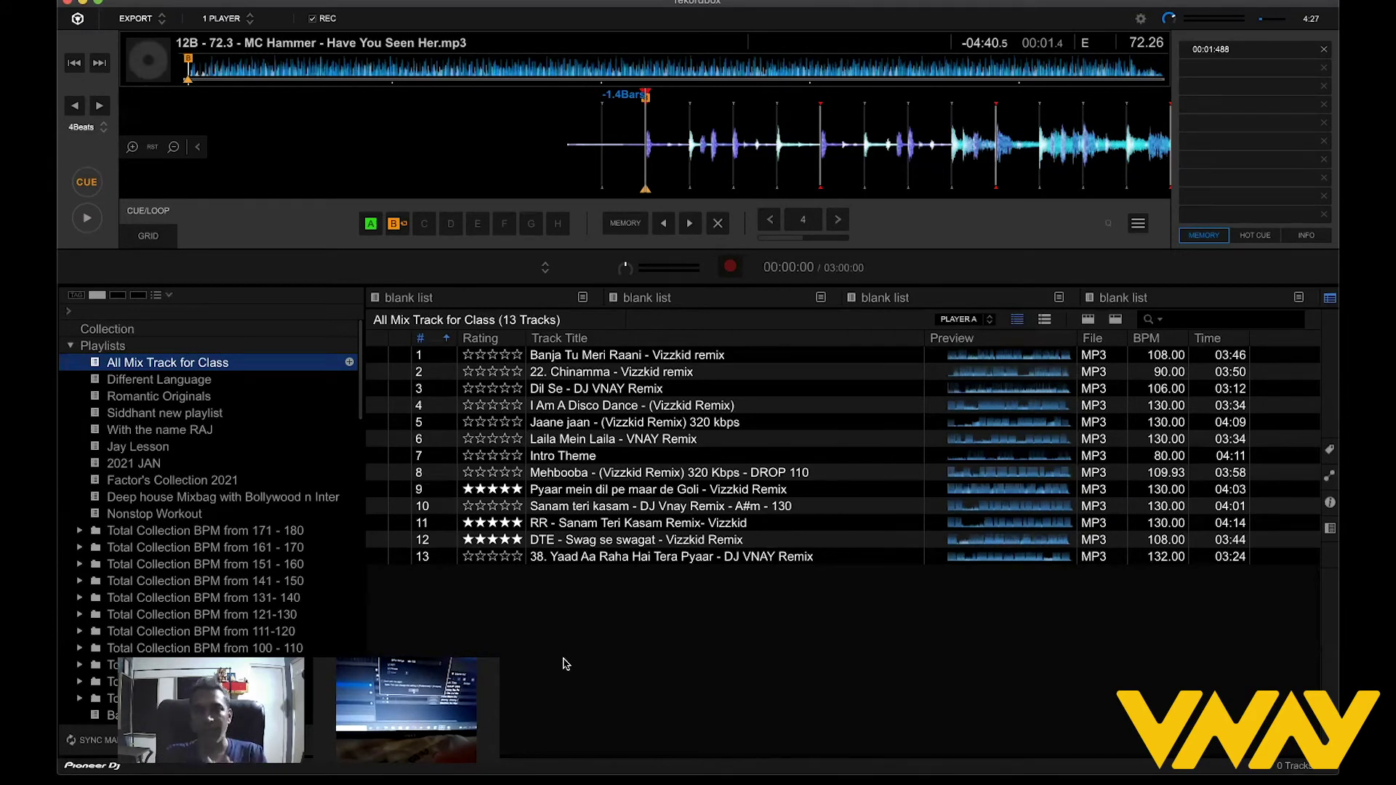
Load Banja Tu Meri Raani - Vizzkid remix into the player, and sort the playlist by ascending BPM.
click(595, 357)
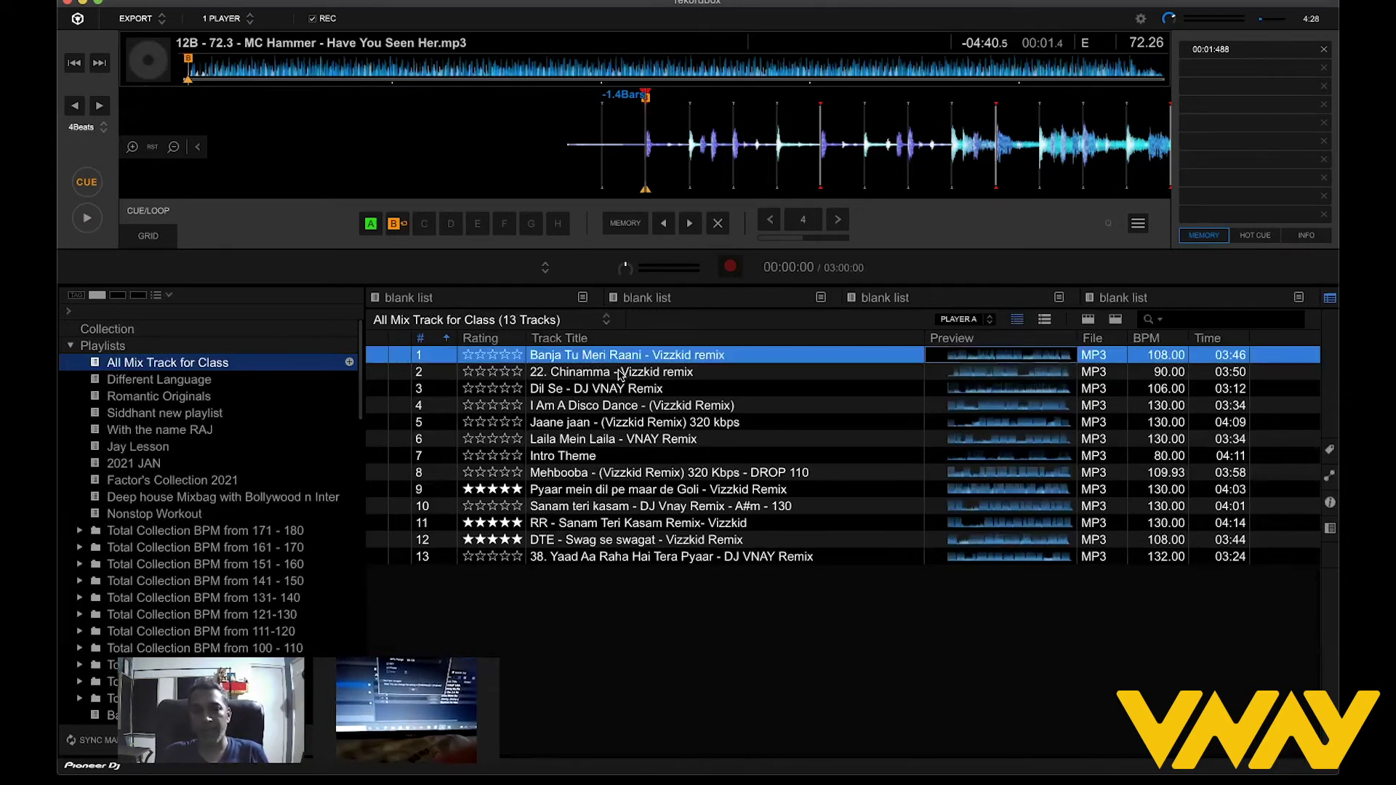
drag(626, 356, 602, 167)
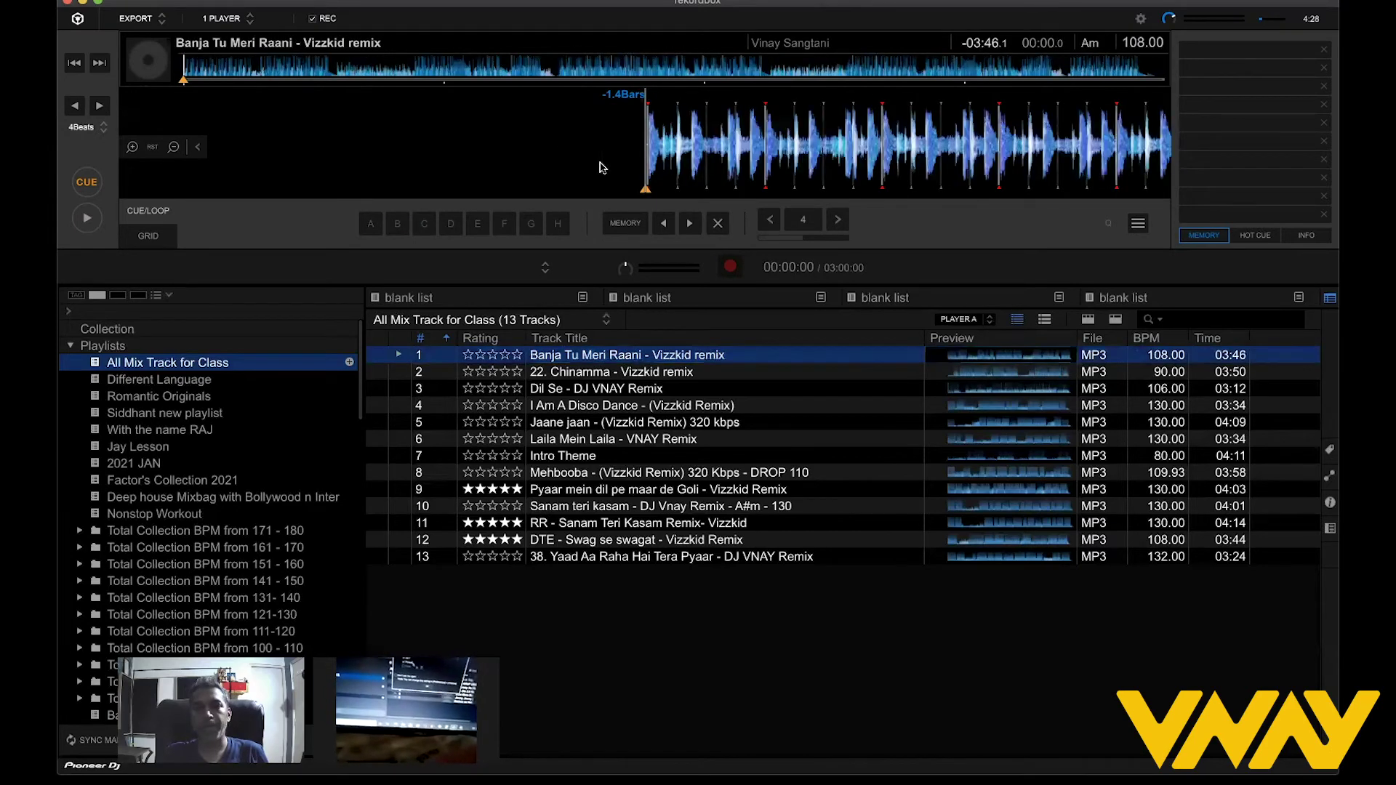
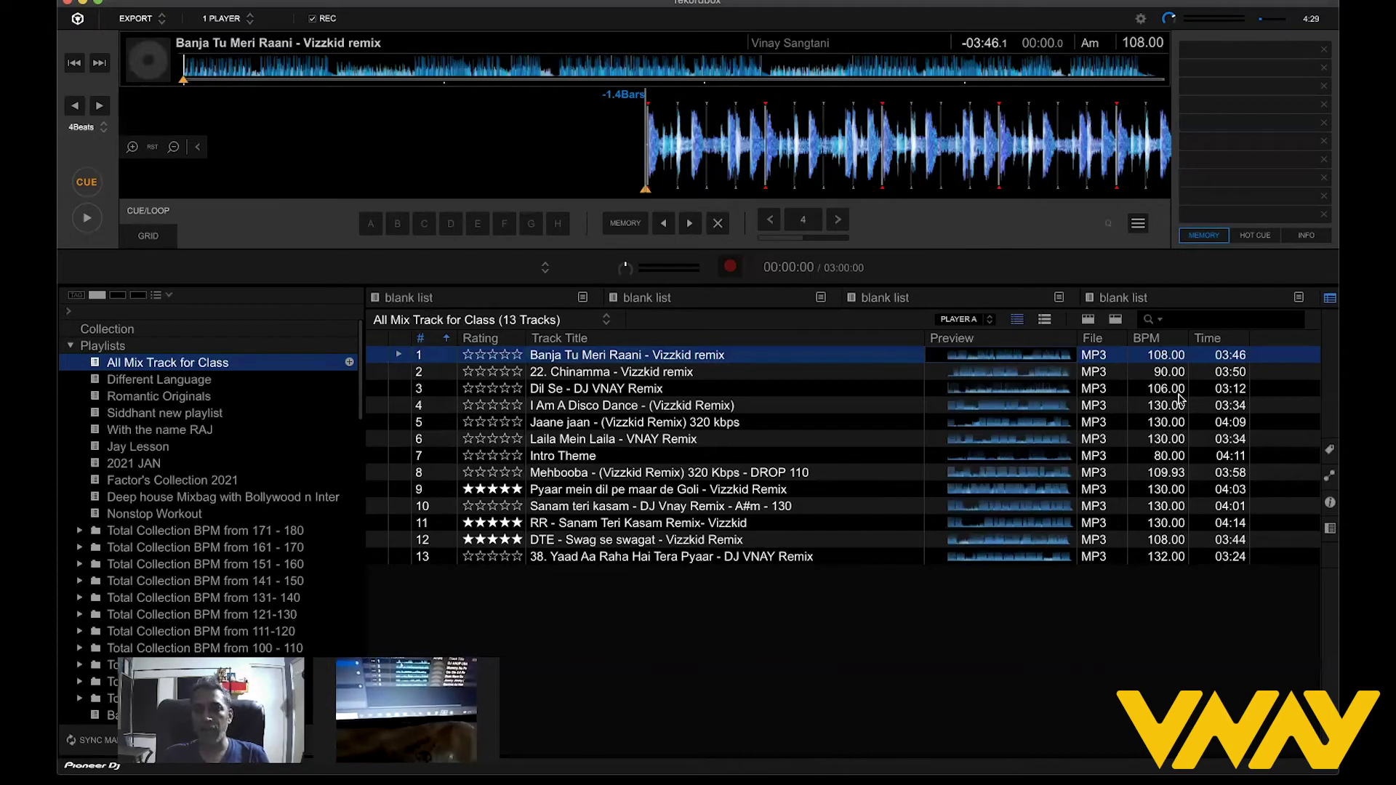
click(1179, 394)
click(1169, 407)
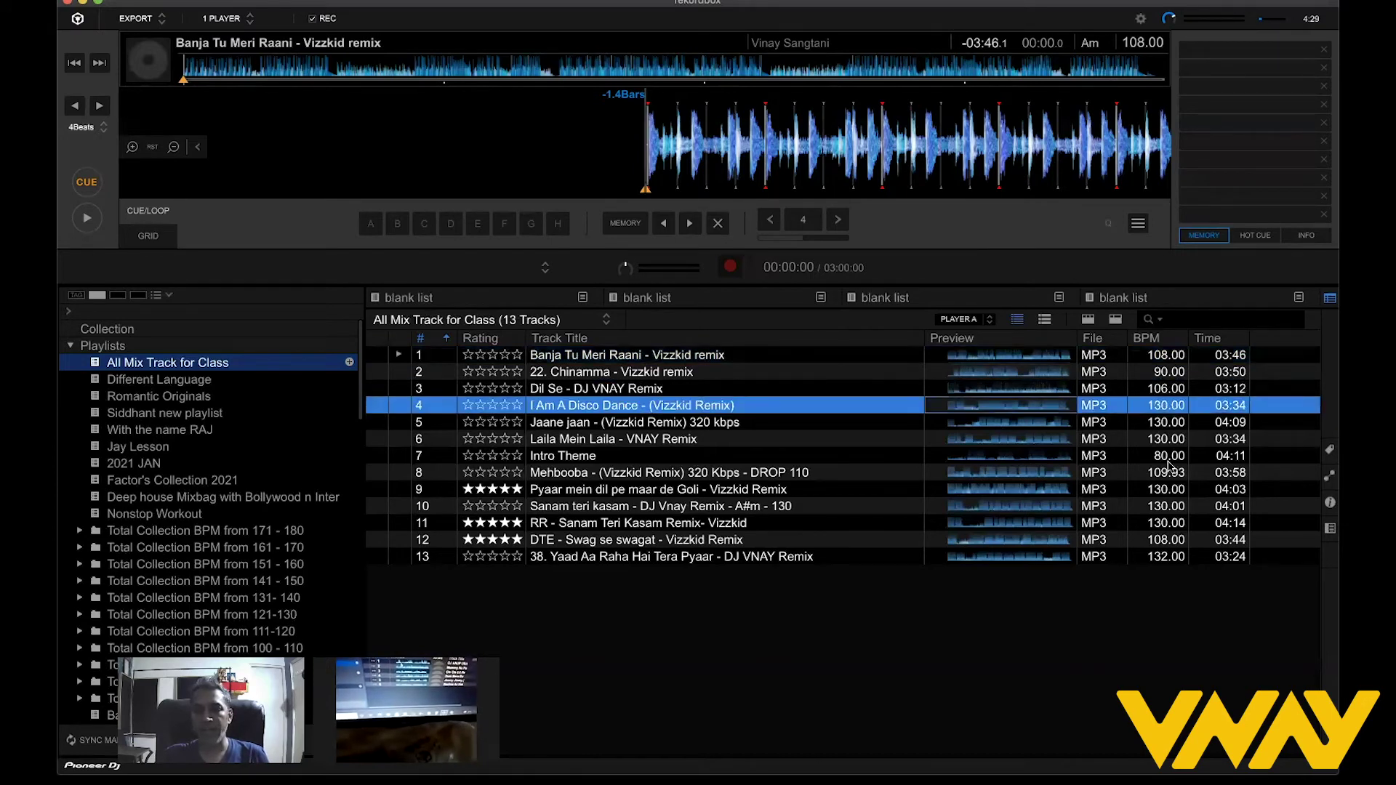
click(1168, 458)
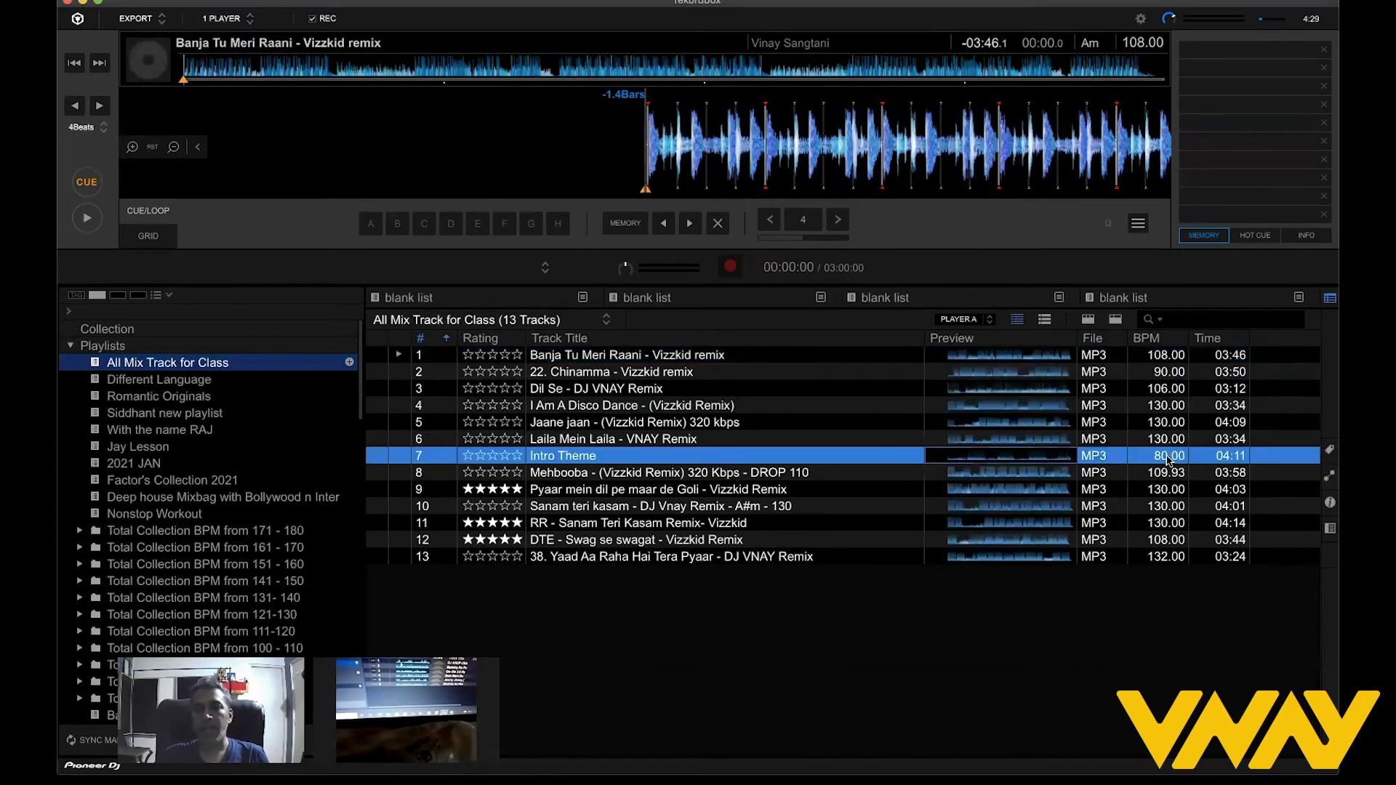
click(1166, 542)
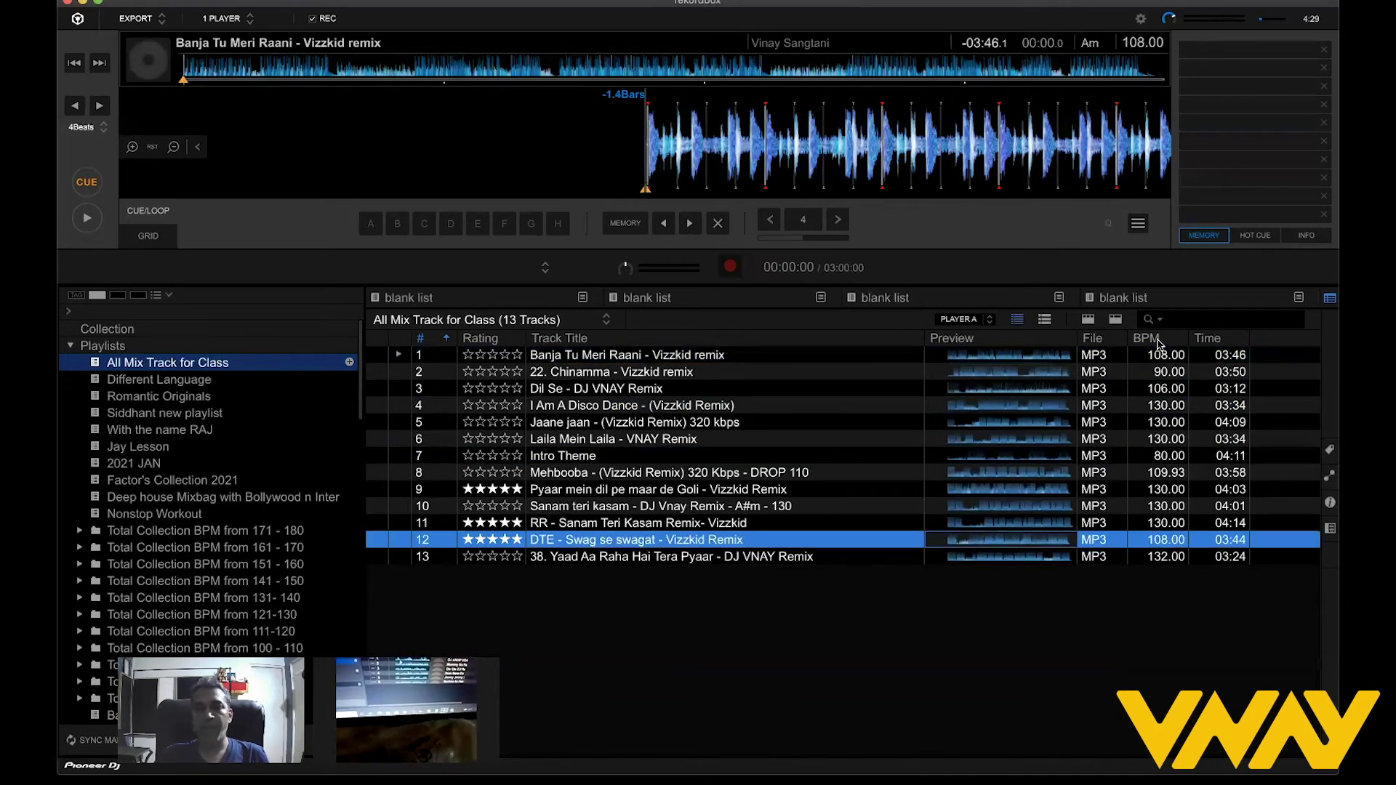
click(1159, 339)
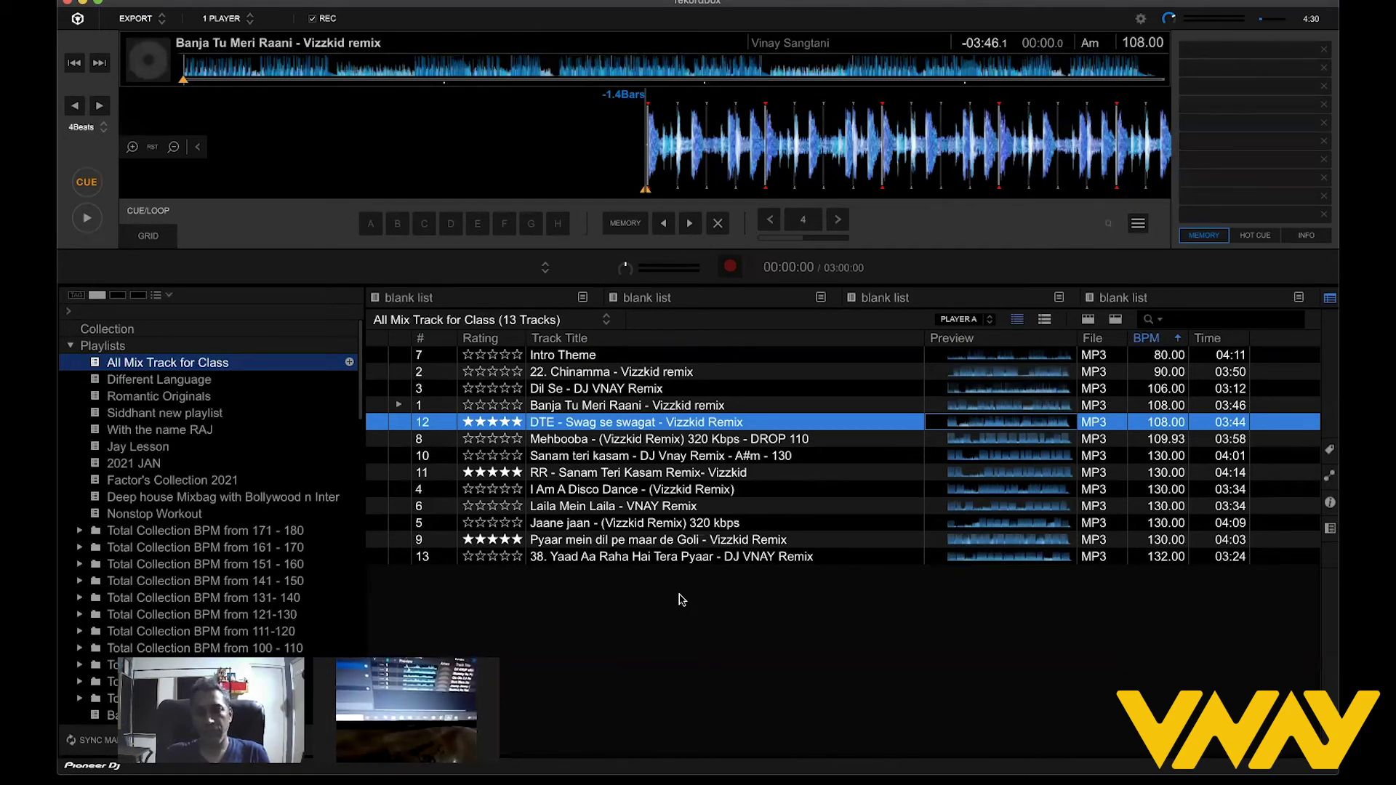
Load Intro Theme into the player and preview it from the start and from a point further in, stopping playback at the end.
click(586, 358)
double_click(586, 359)
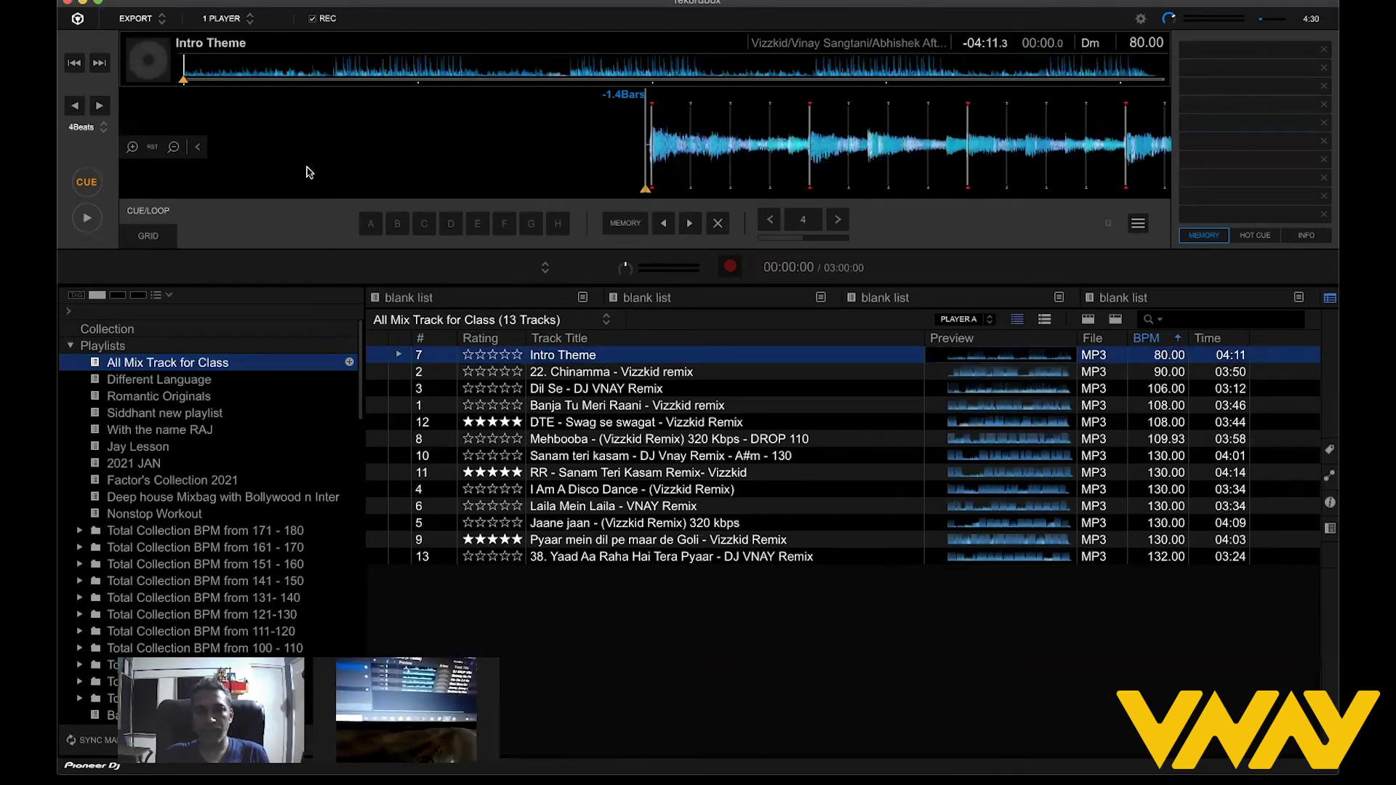
key(space)
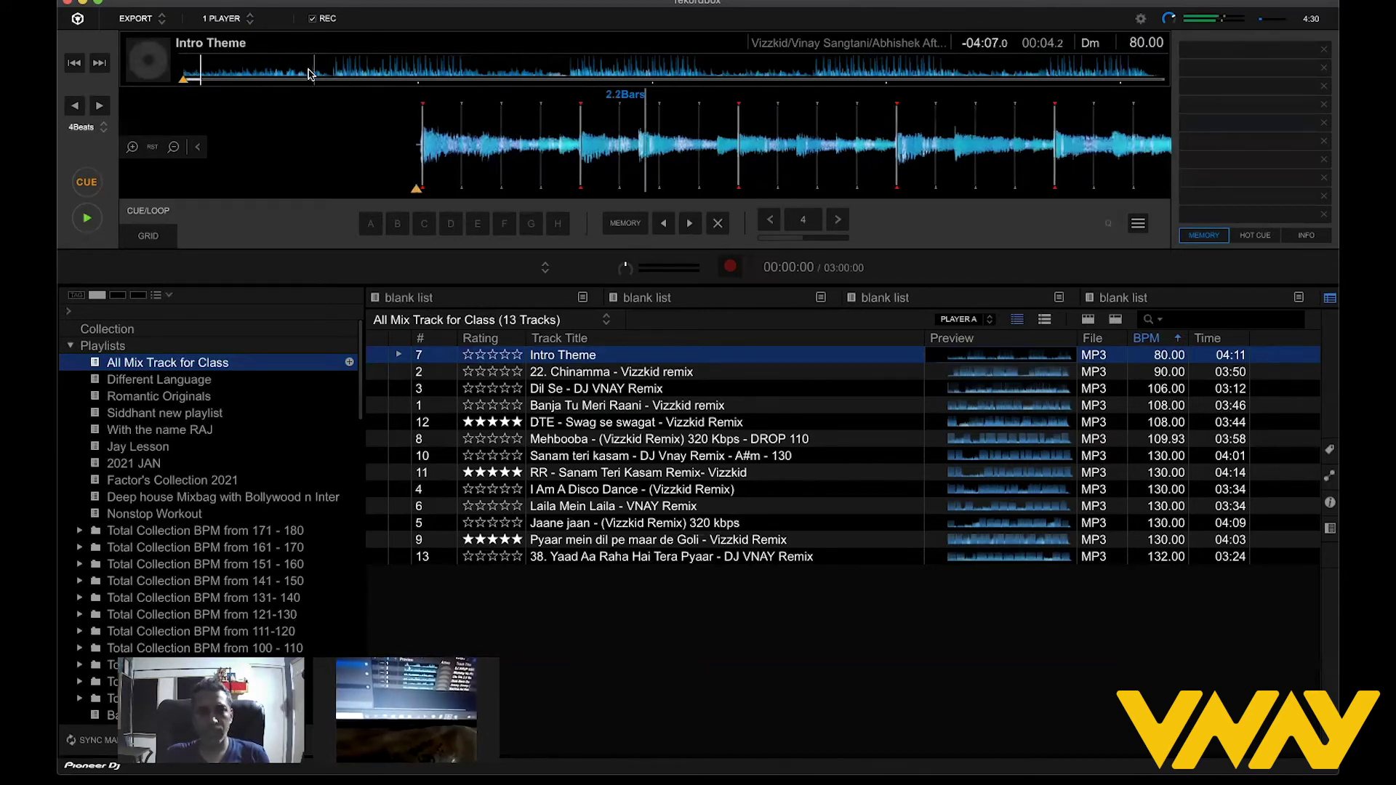
click(309, 72)
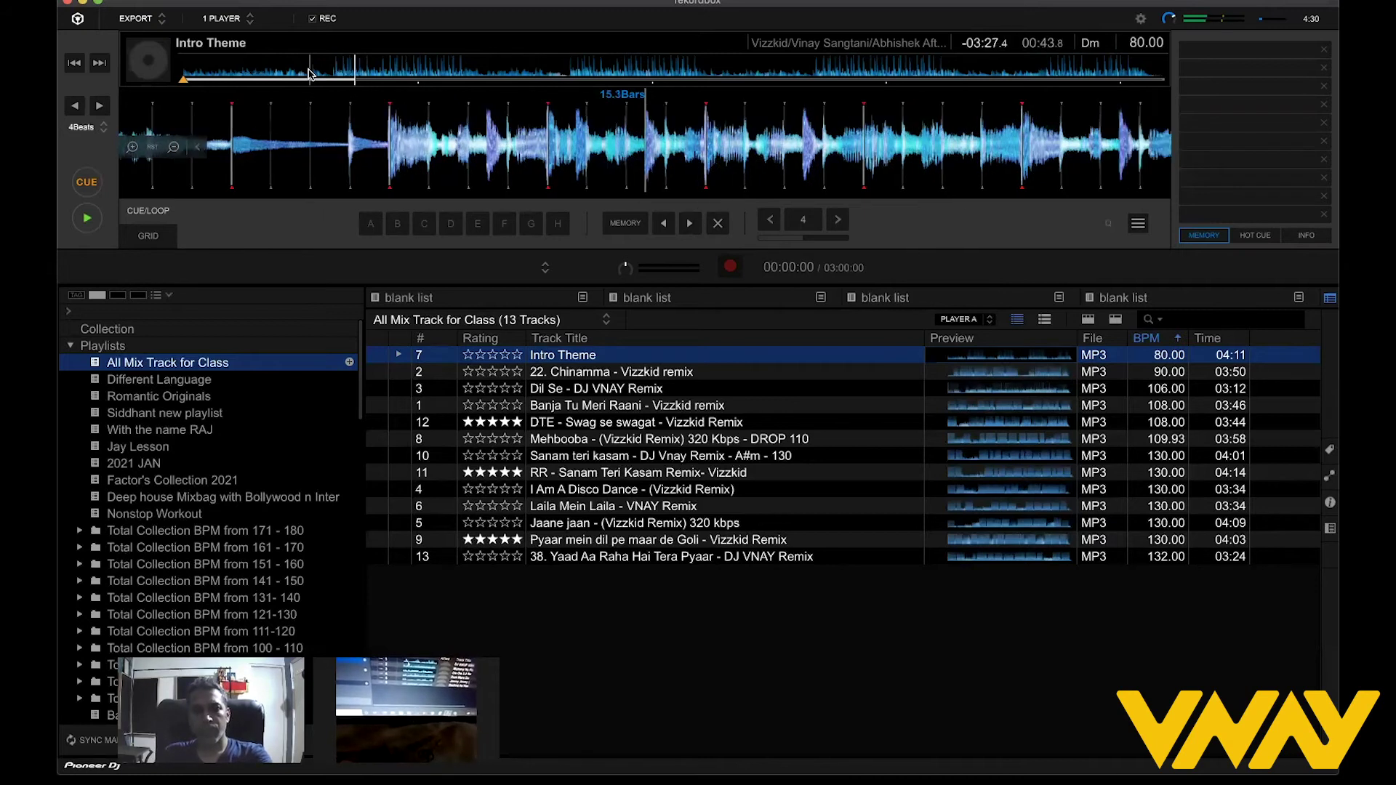
key(space)
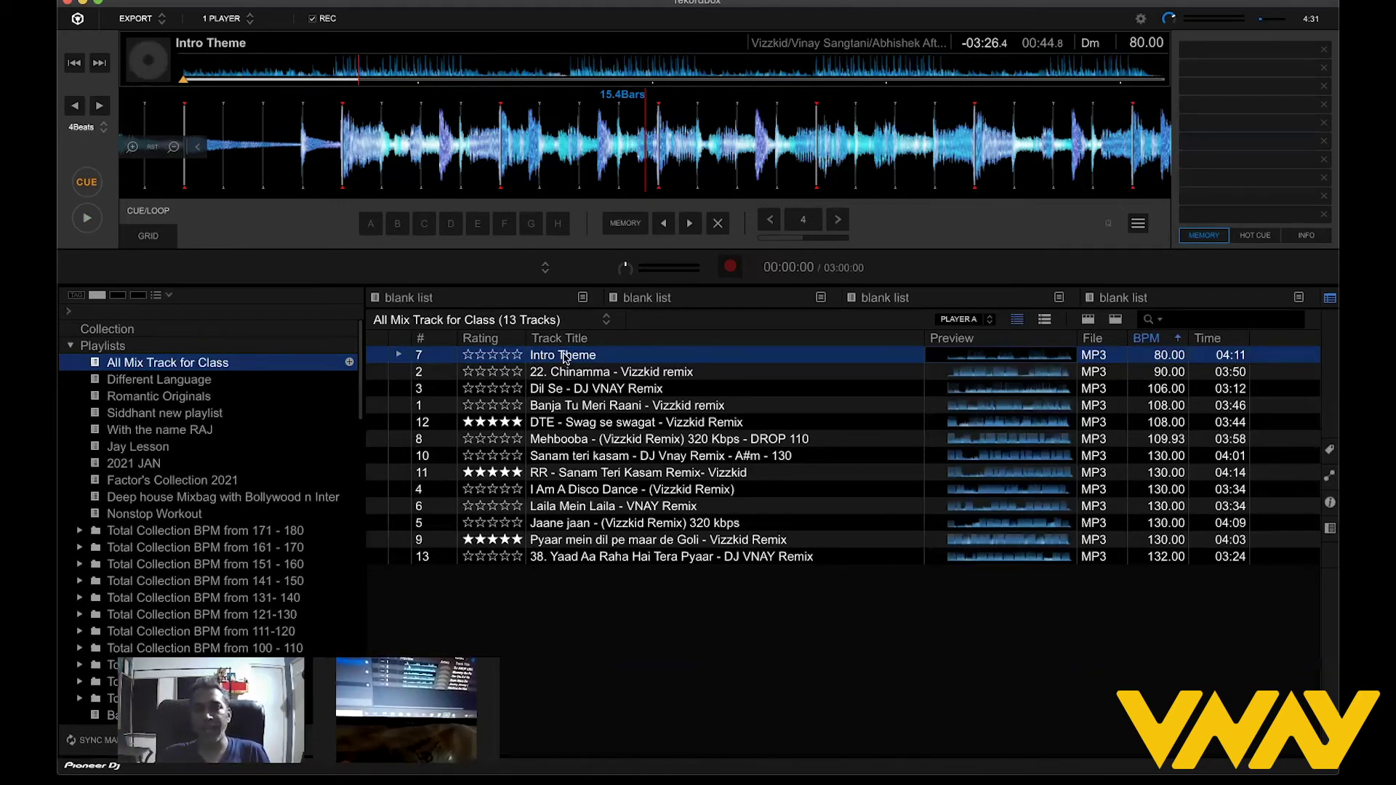
Add Intro Theme to the existing VNAY Mixes 2019 playlist.
right_click(566, 359)
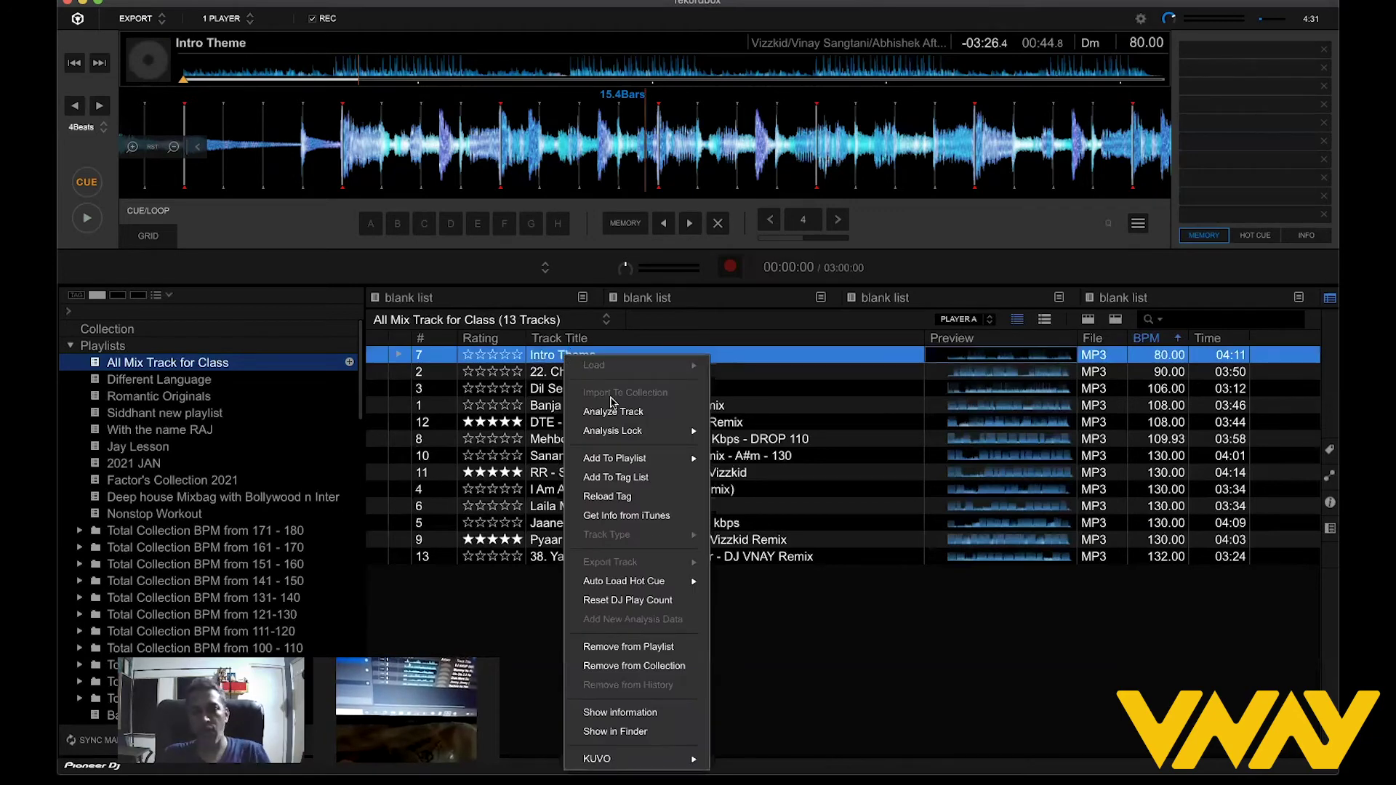
mouse_move(635, 458)
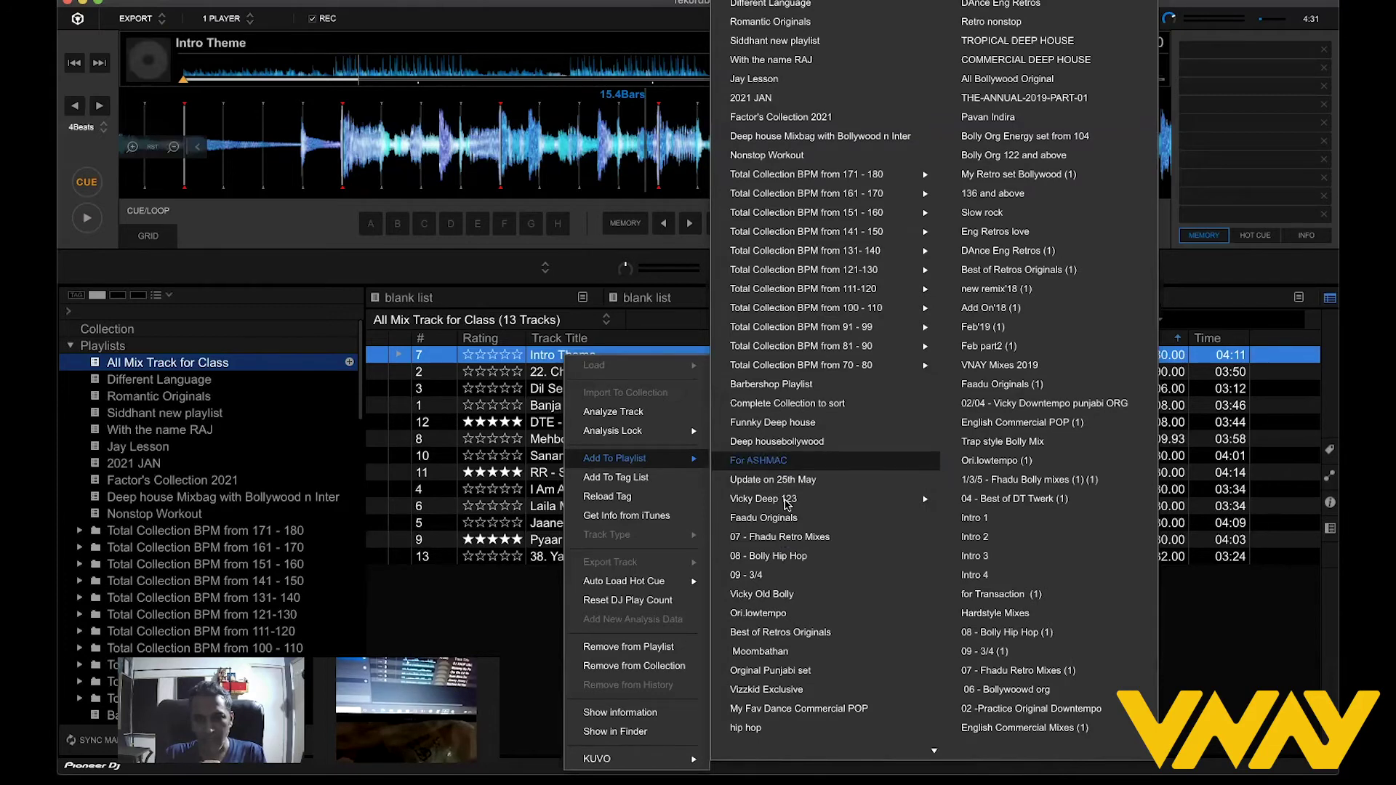
mouse_move(787, 503)
scroll(787, 503, down, 3)
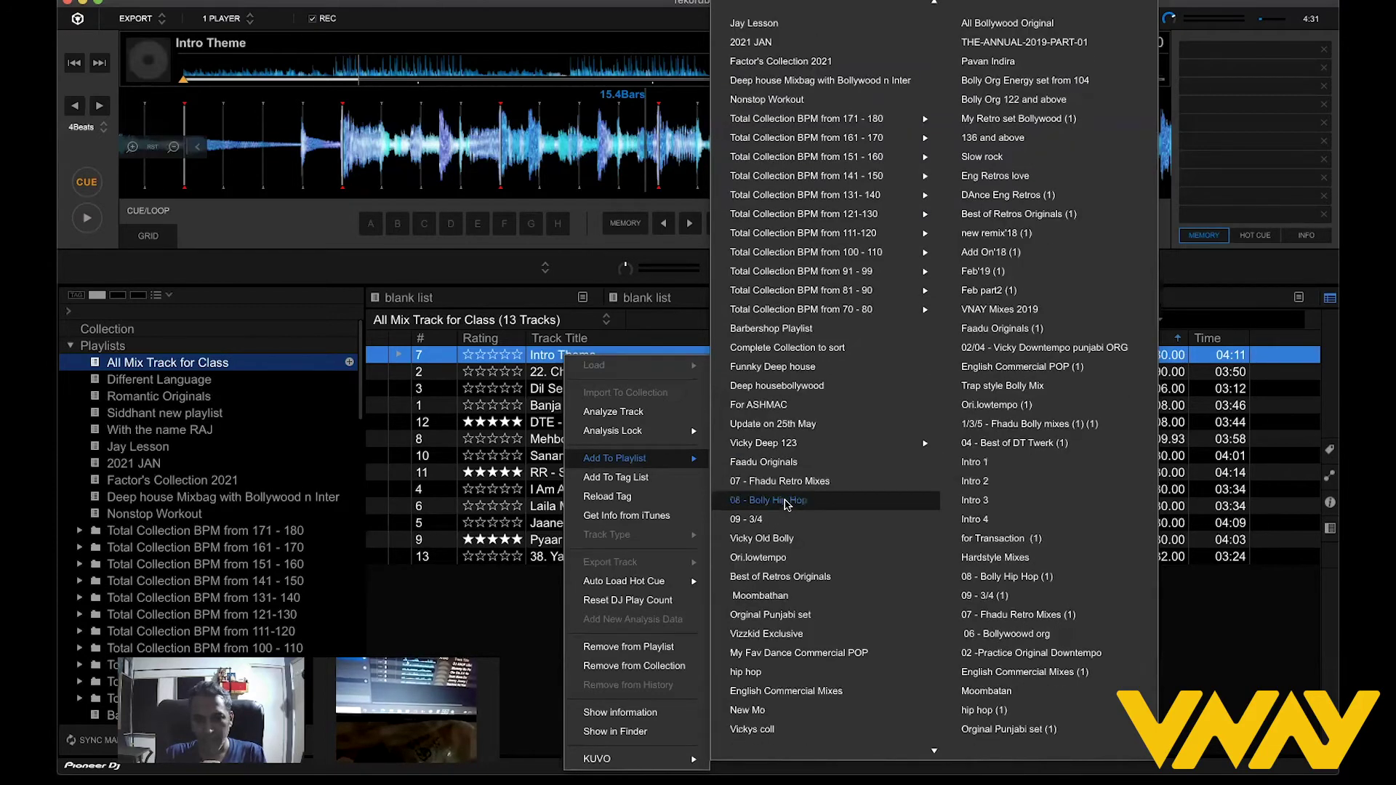
scroll(787, 503, down, 3)
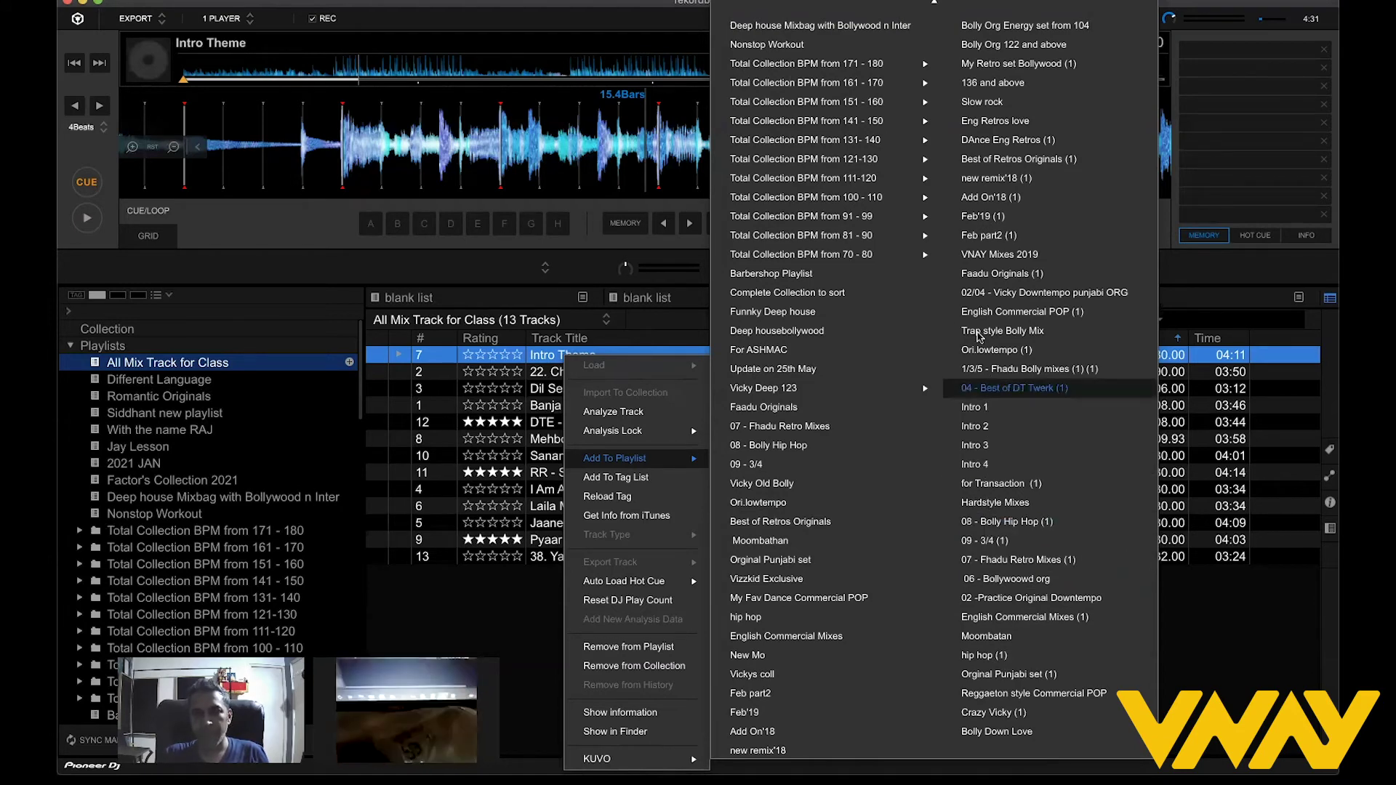
click(998, 256)
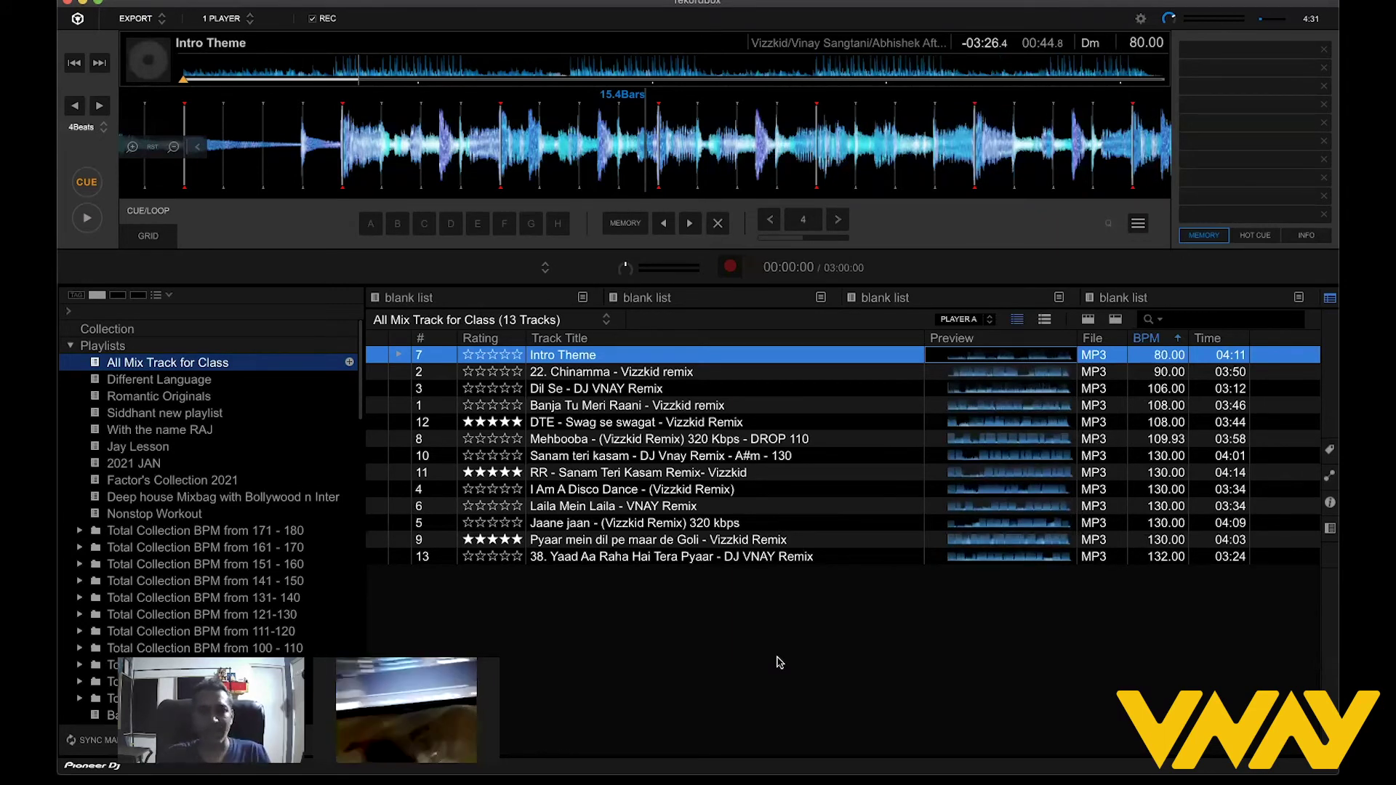
Load 22. Chinamma - Vizzkid remix into the player and preview several sections by jumping ahead through the track.
click(582, 373)
double_click(582, 373)
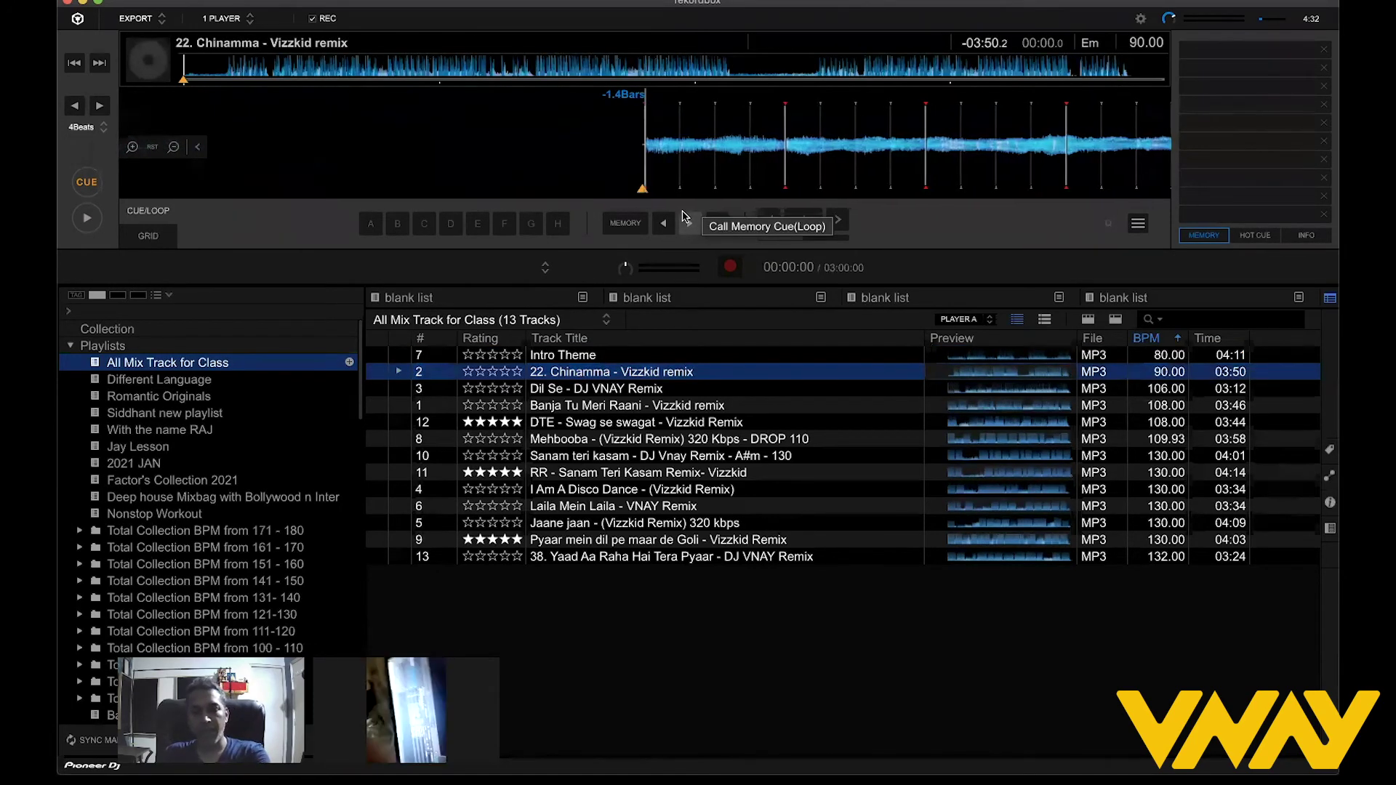
key(space)
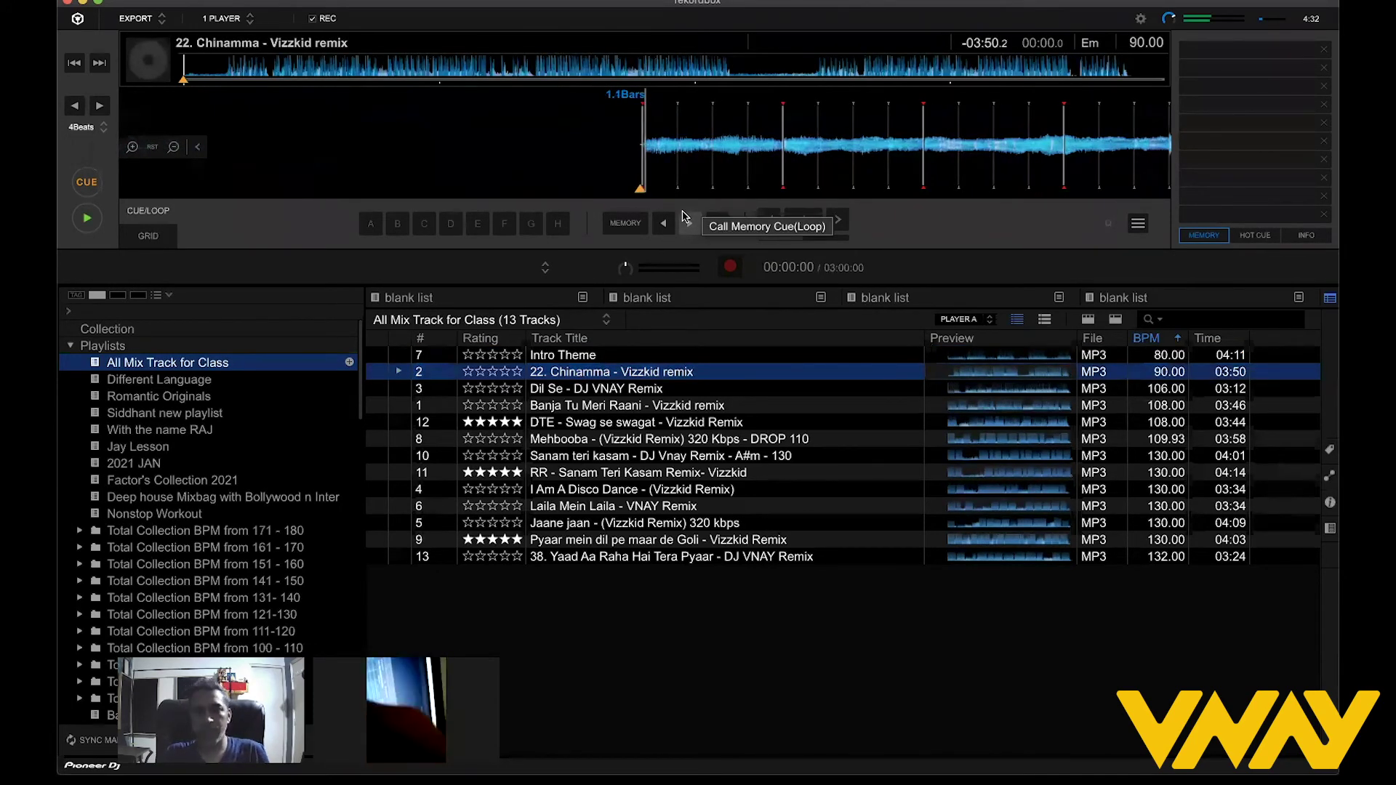
click(250, 79)
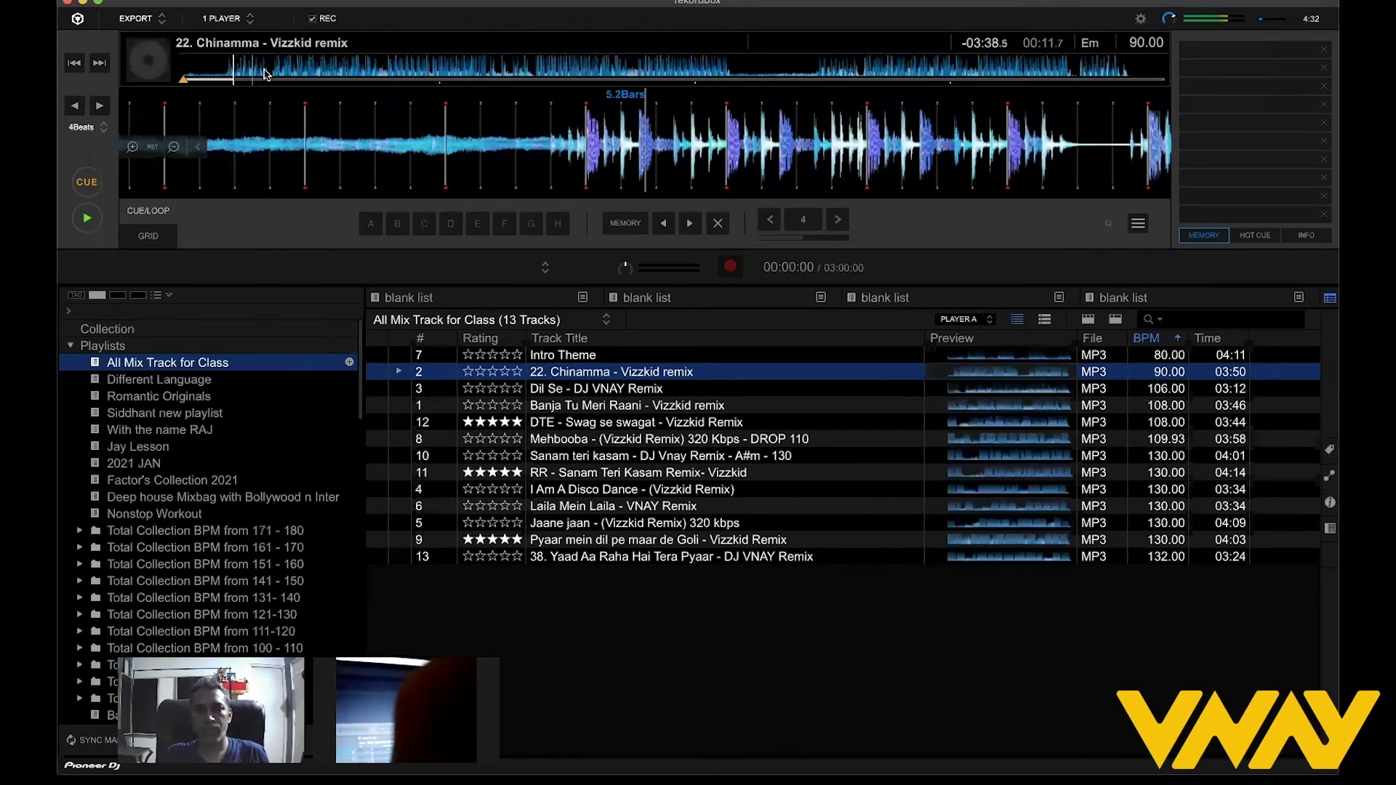
click(265, 73)
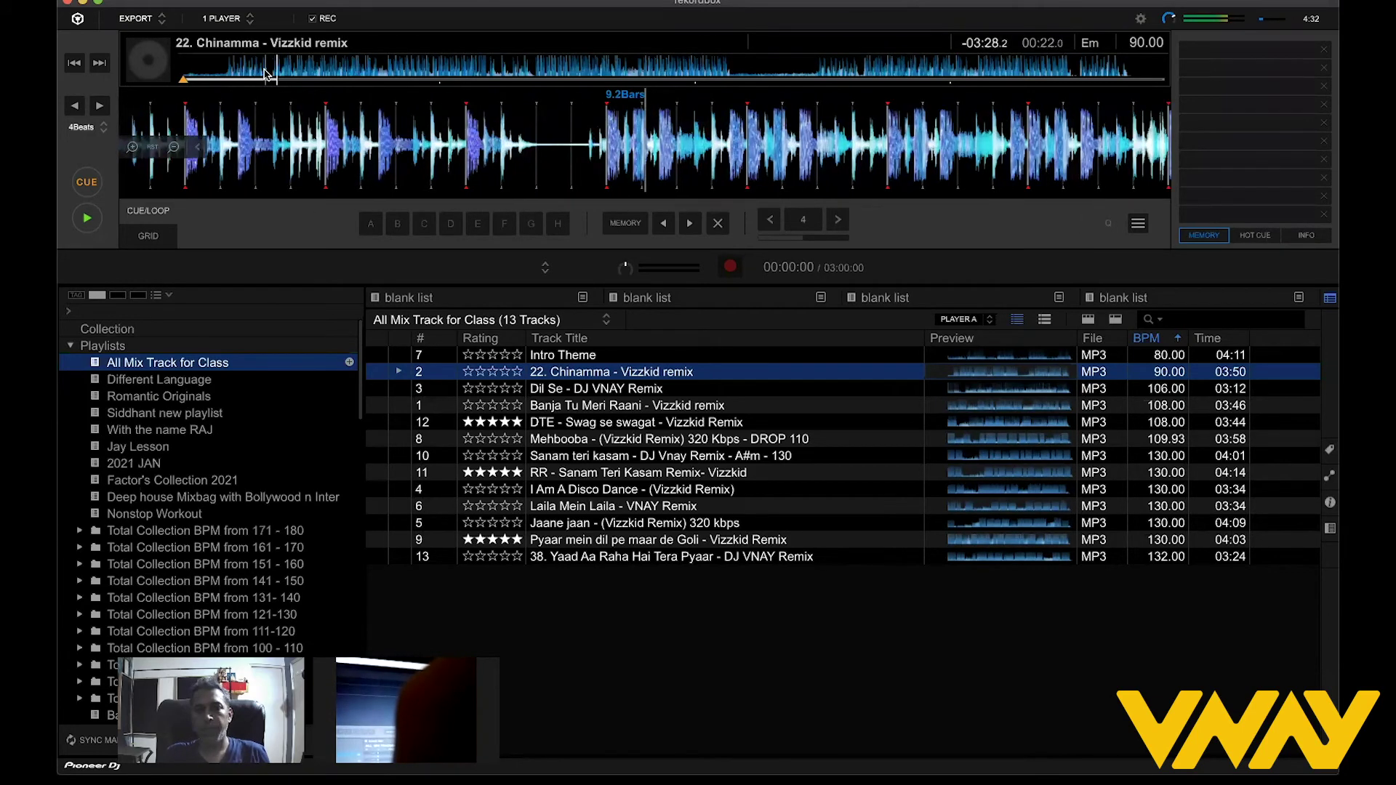
click(381, 70)
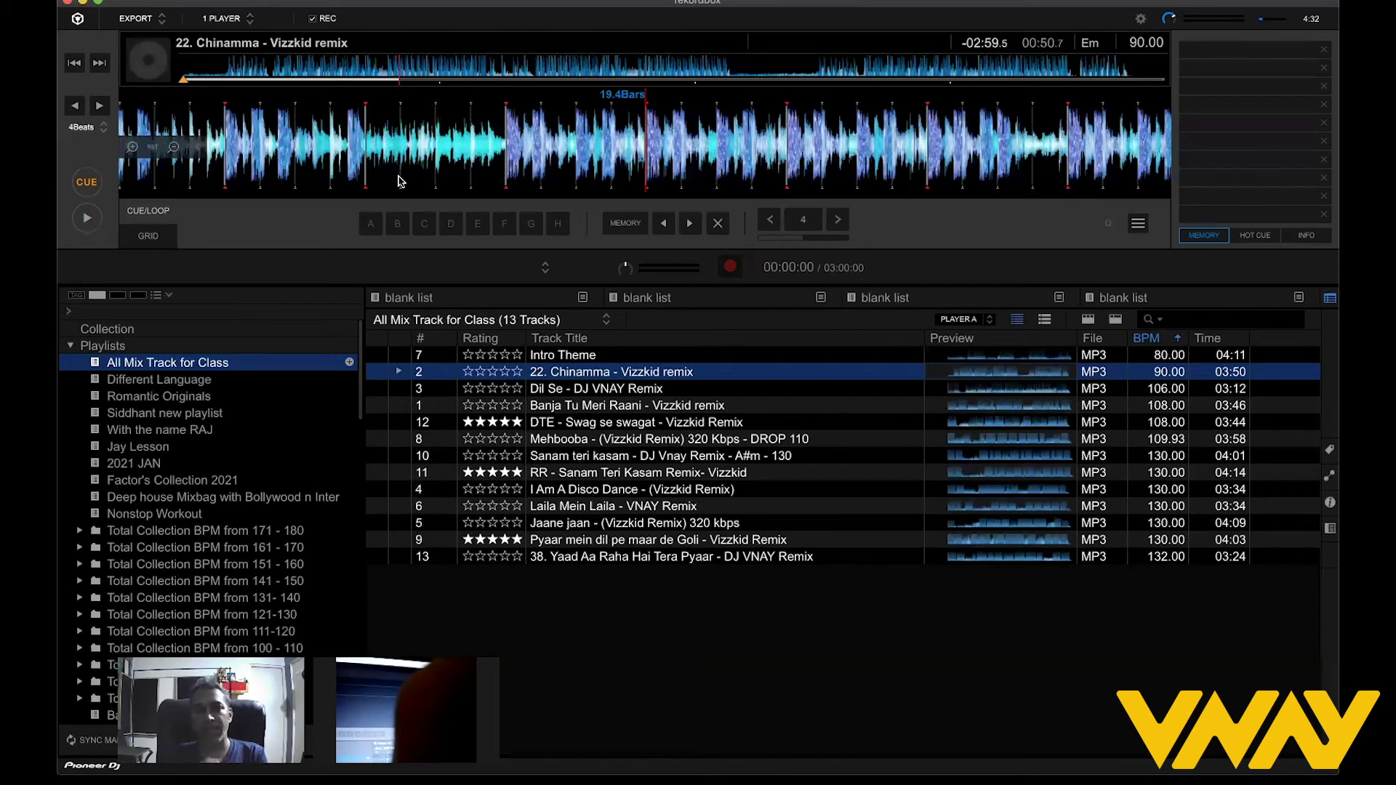
Add 22. Chinamma - Vizzkid remix to the 07 - Fhadu Retro Mixes (1) and VNAY Mixes 2019 playlists.
right_click(630, 374)
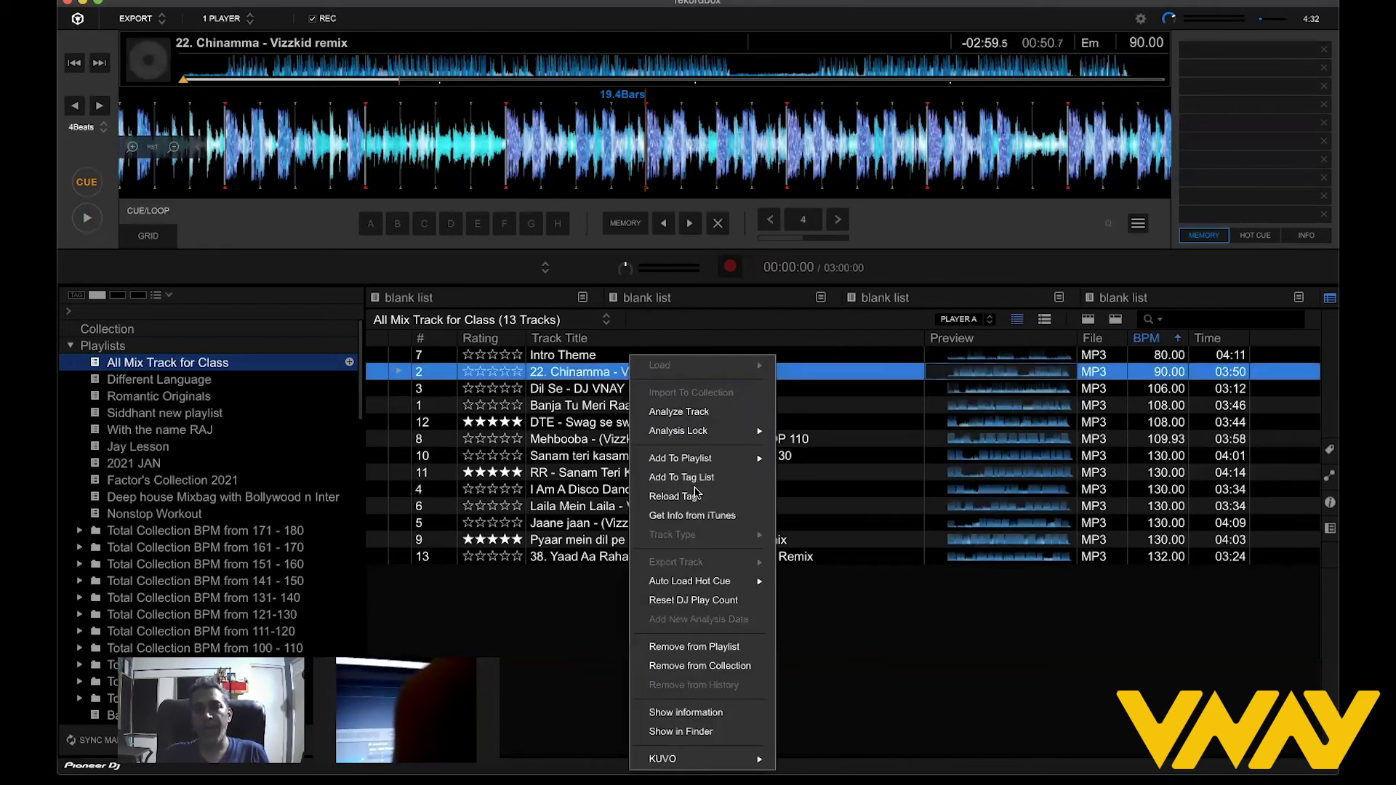
mouse_move(707, 463)
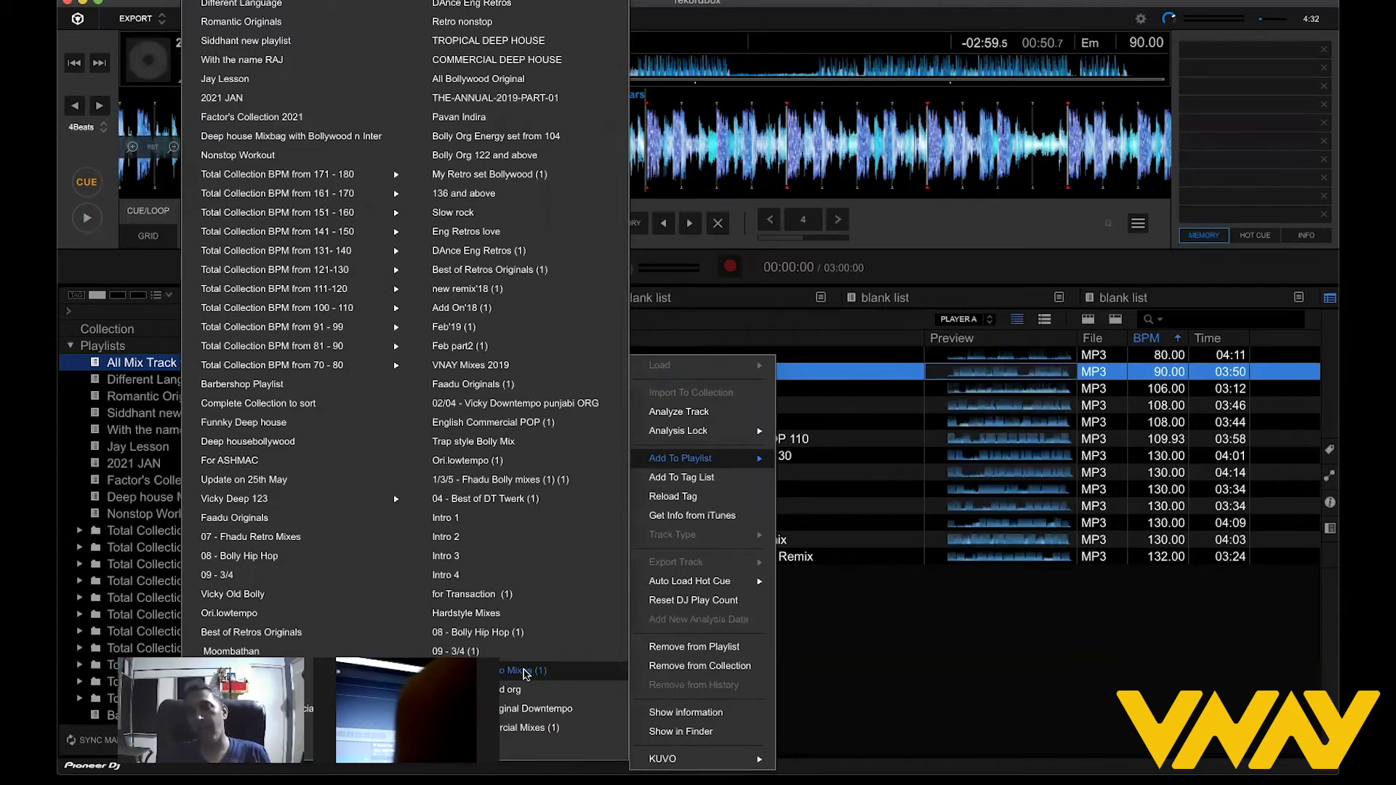
click(525, 673)
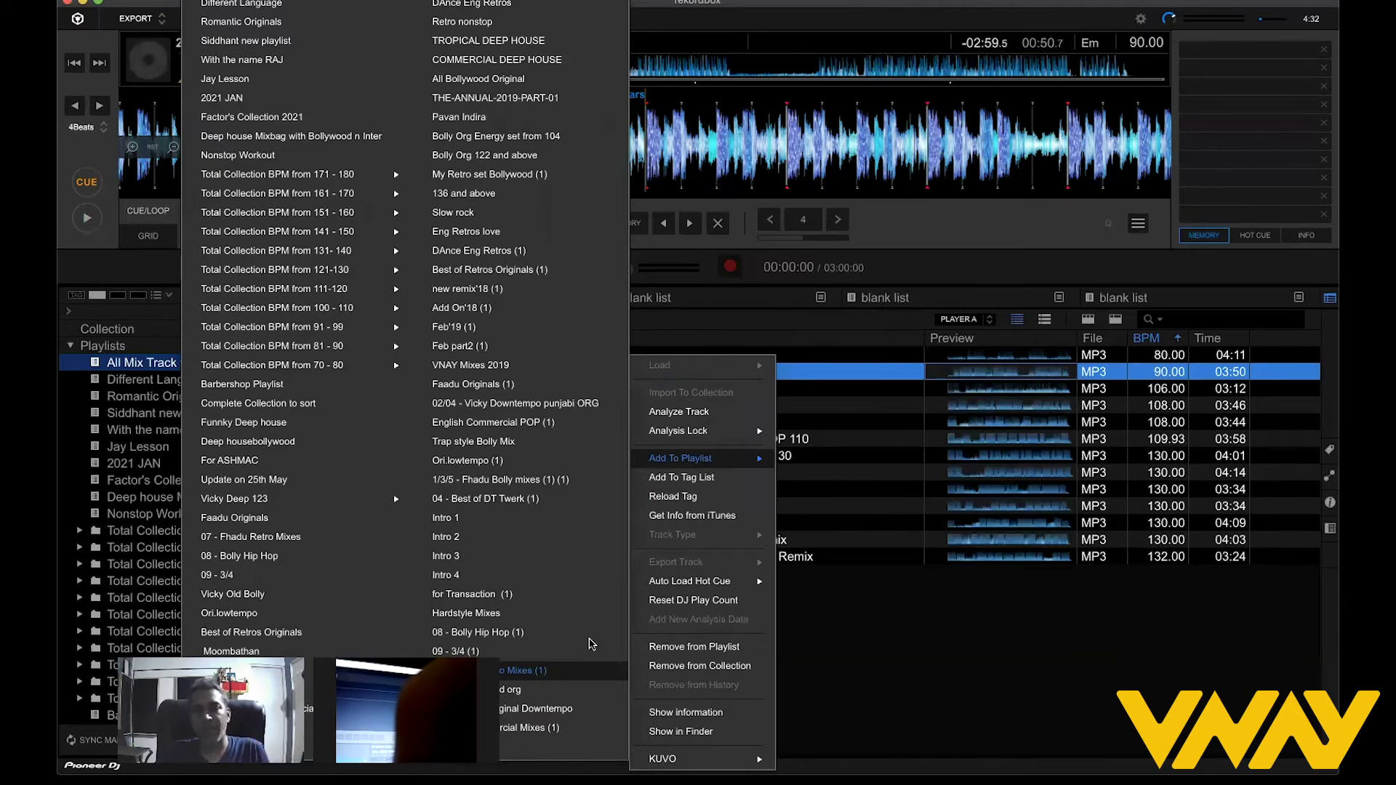
right_click(630, 372)
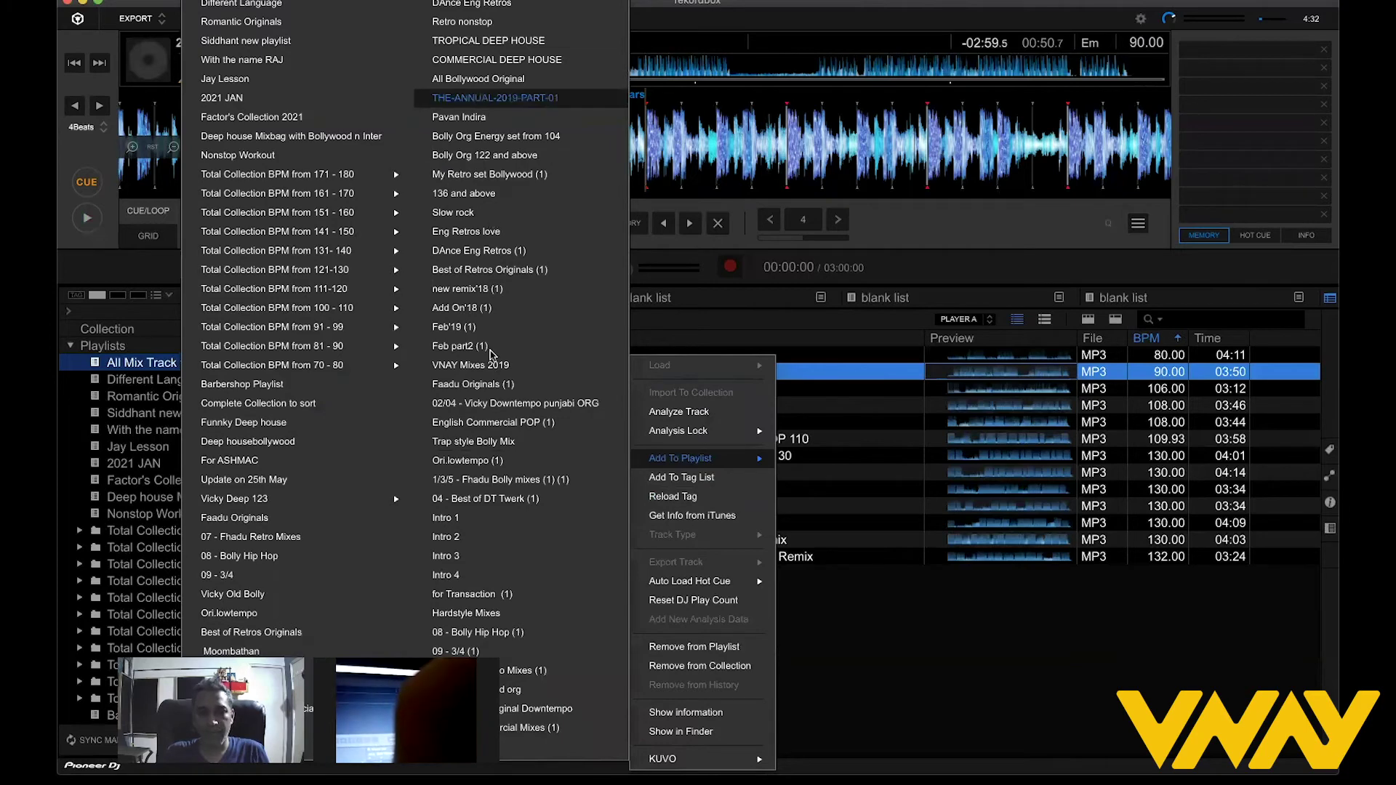
click(496, 366)
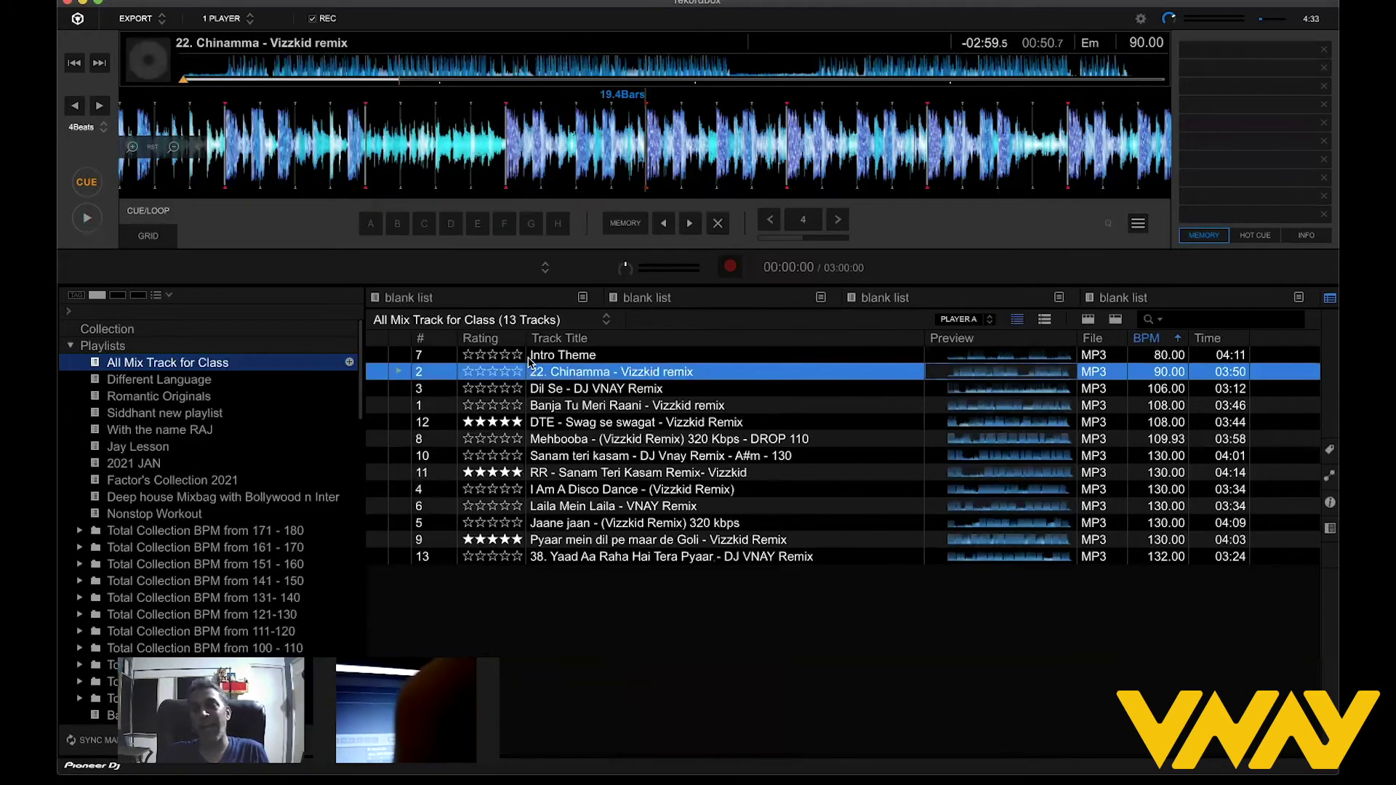
Load Dil Se - DJ VNAY Remix into the player and preview several sections by jumping ahead, stopping playback at the end.
click(599, 390)
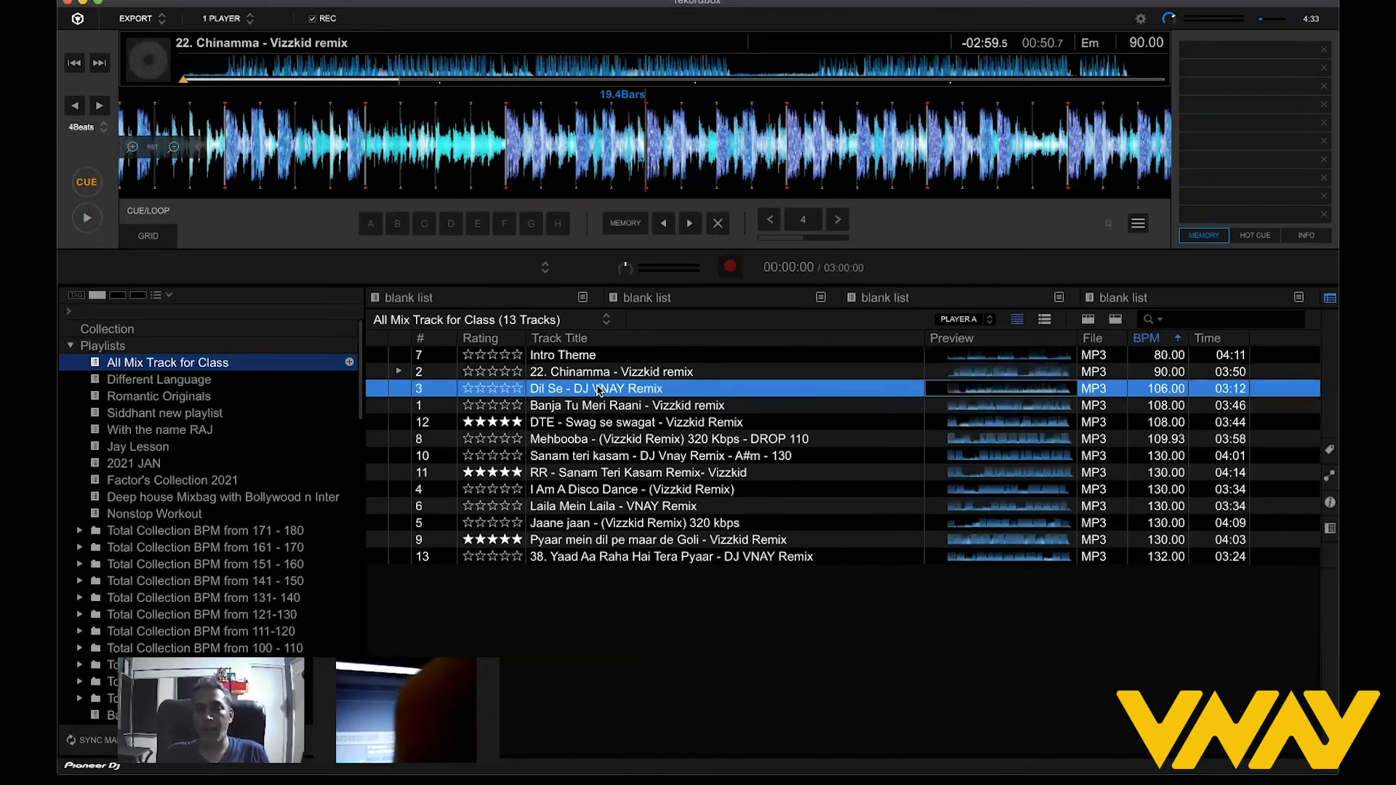
double_click(600, 391)
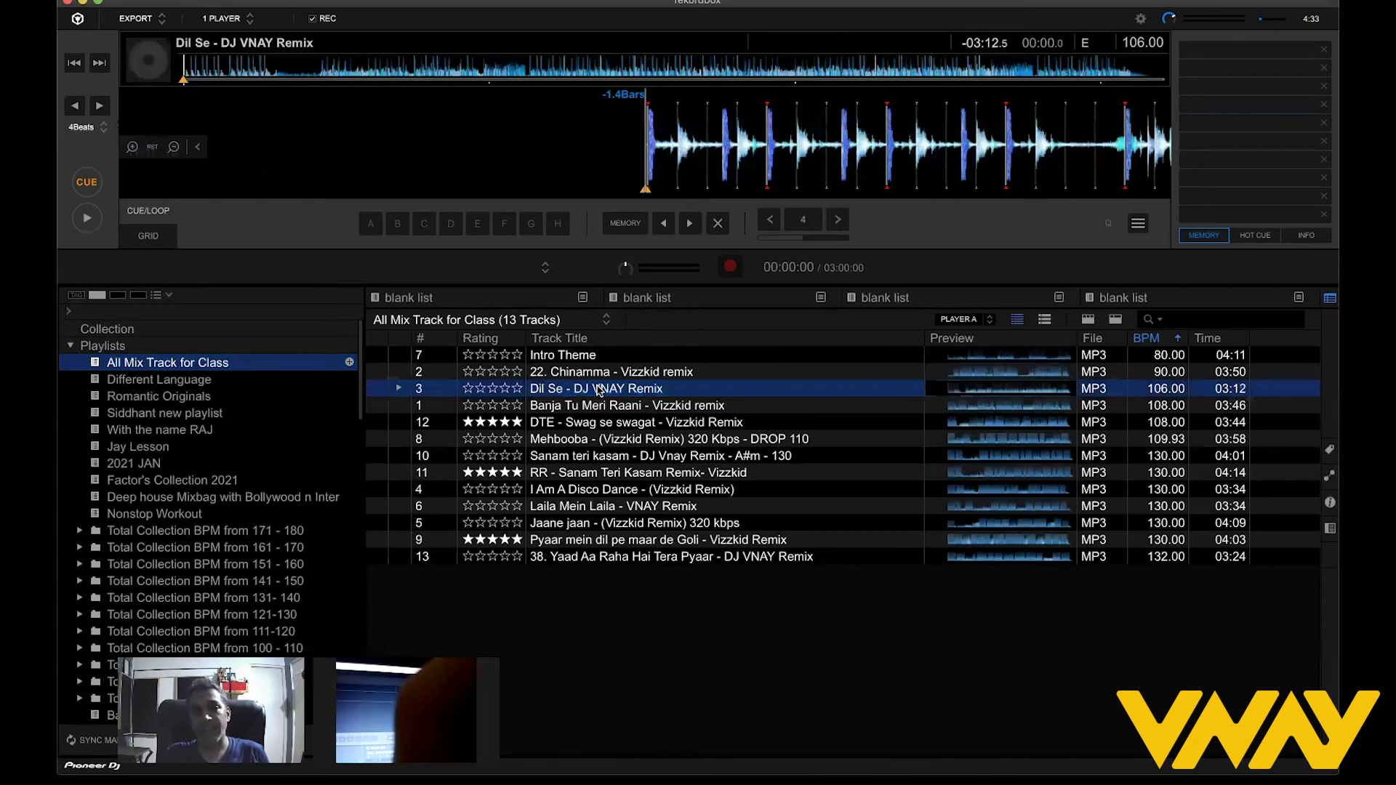
click(275, 74)
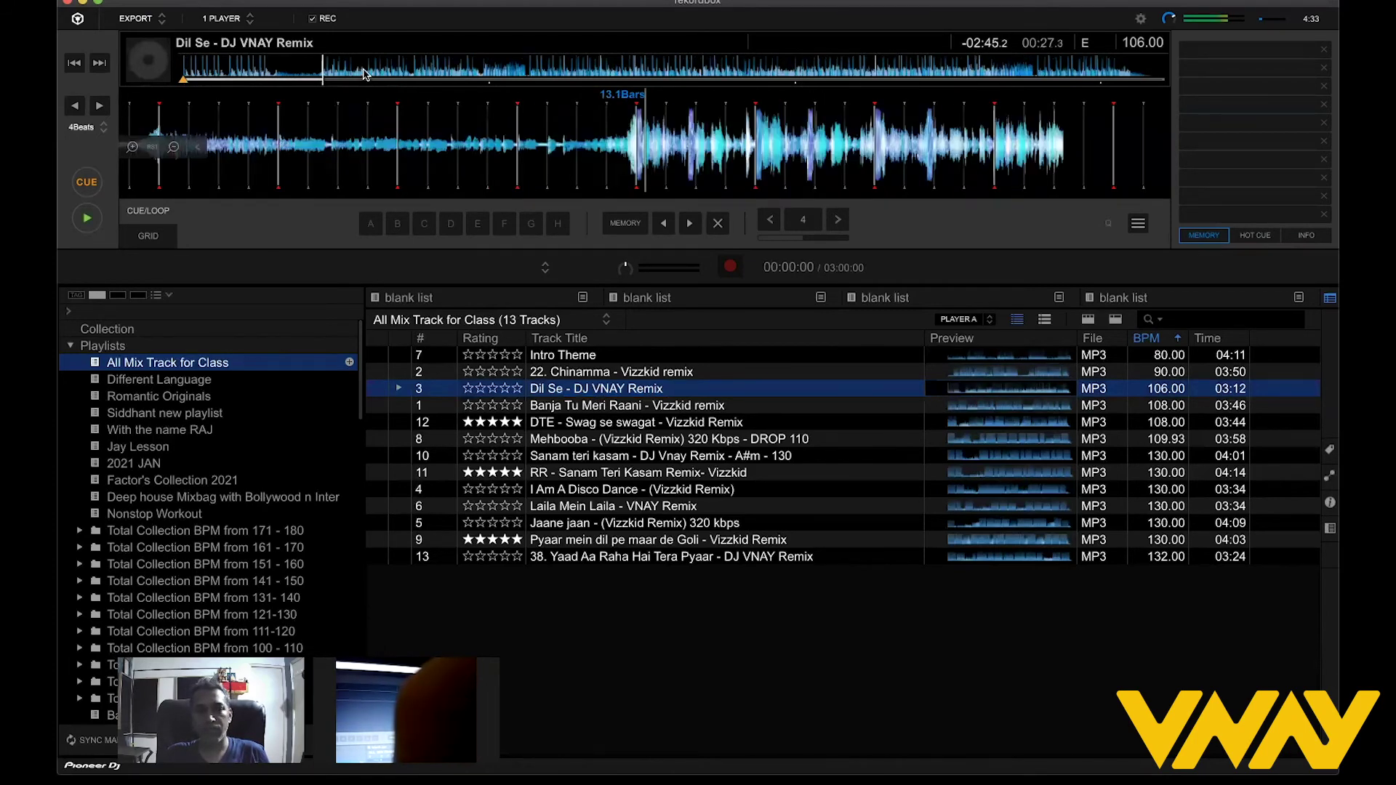
click(322, 74)
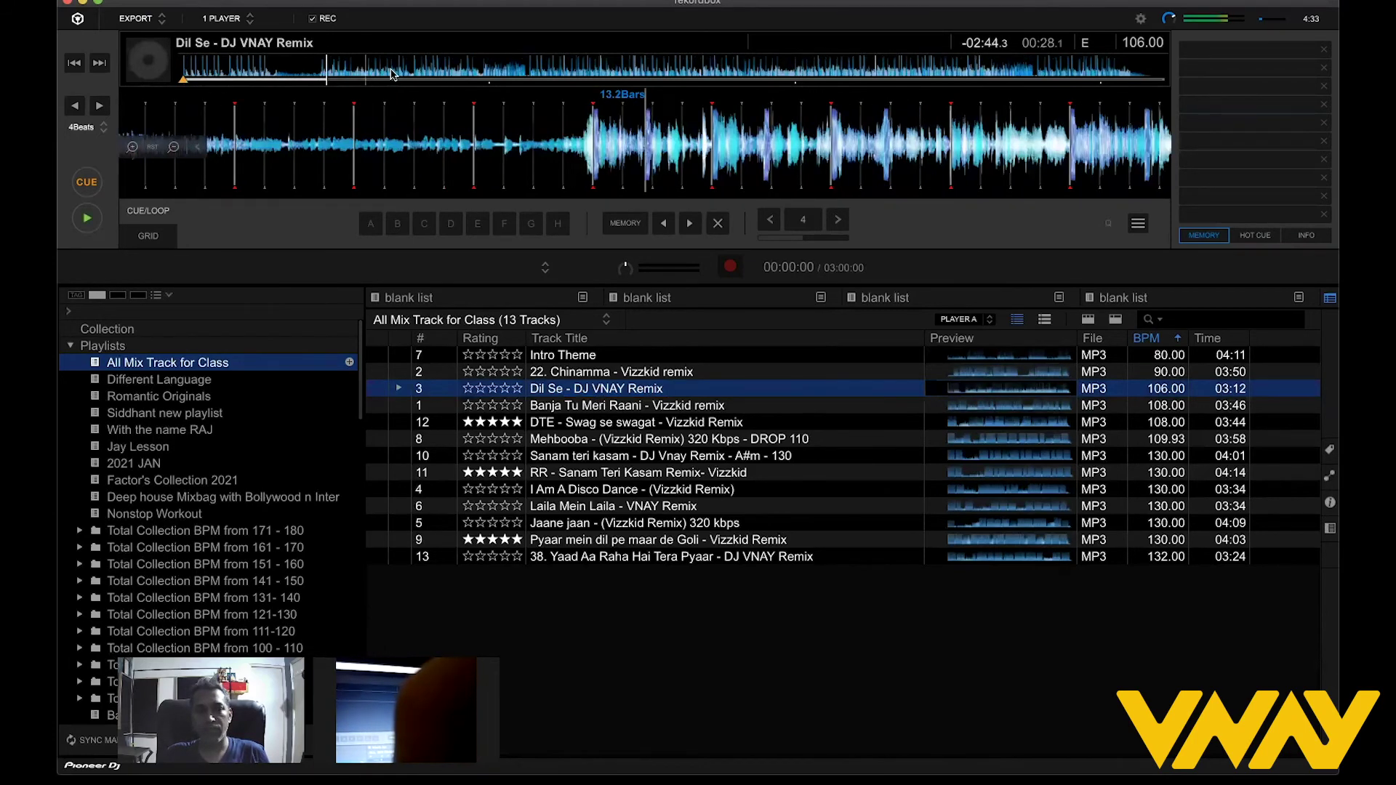
click(479, 73)
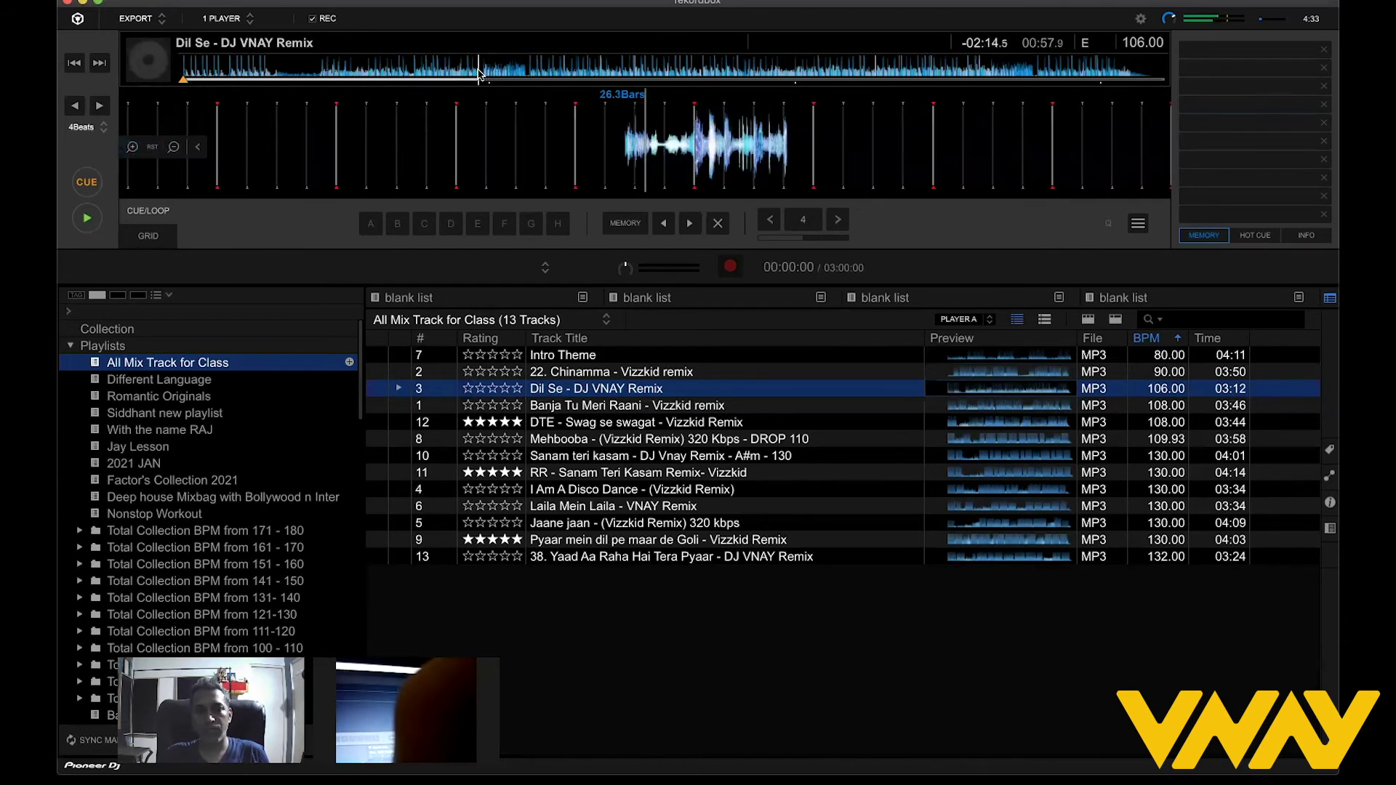
click(521, 73)
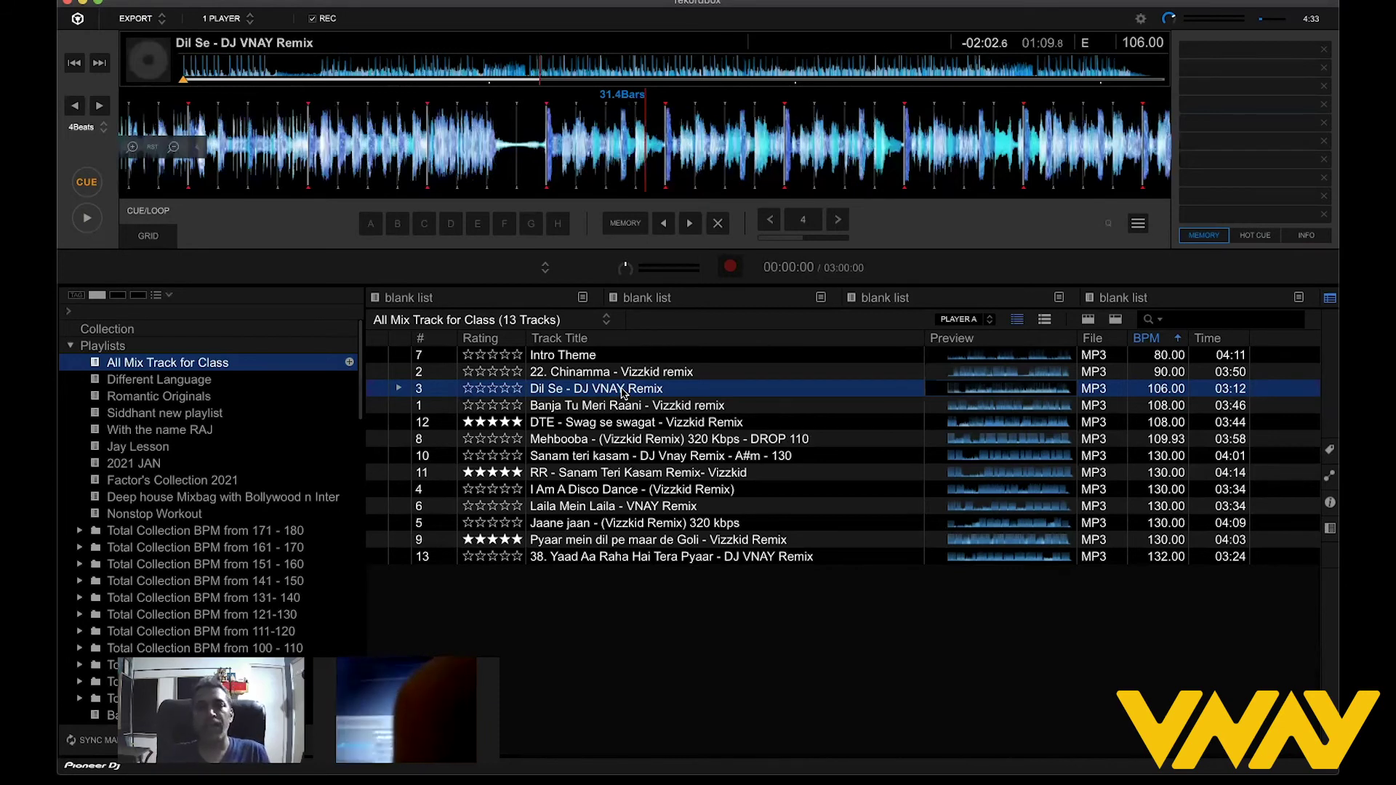
Add Dil Se - DJ VNAY Remix to the 04 - Best of DT Twerk (1), VNAY Mixes 2019 and 07 - Fhadu Retro Mixes (1) playlists.
right_click(623, 392)
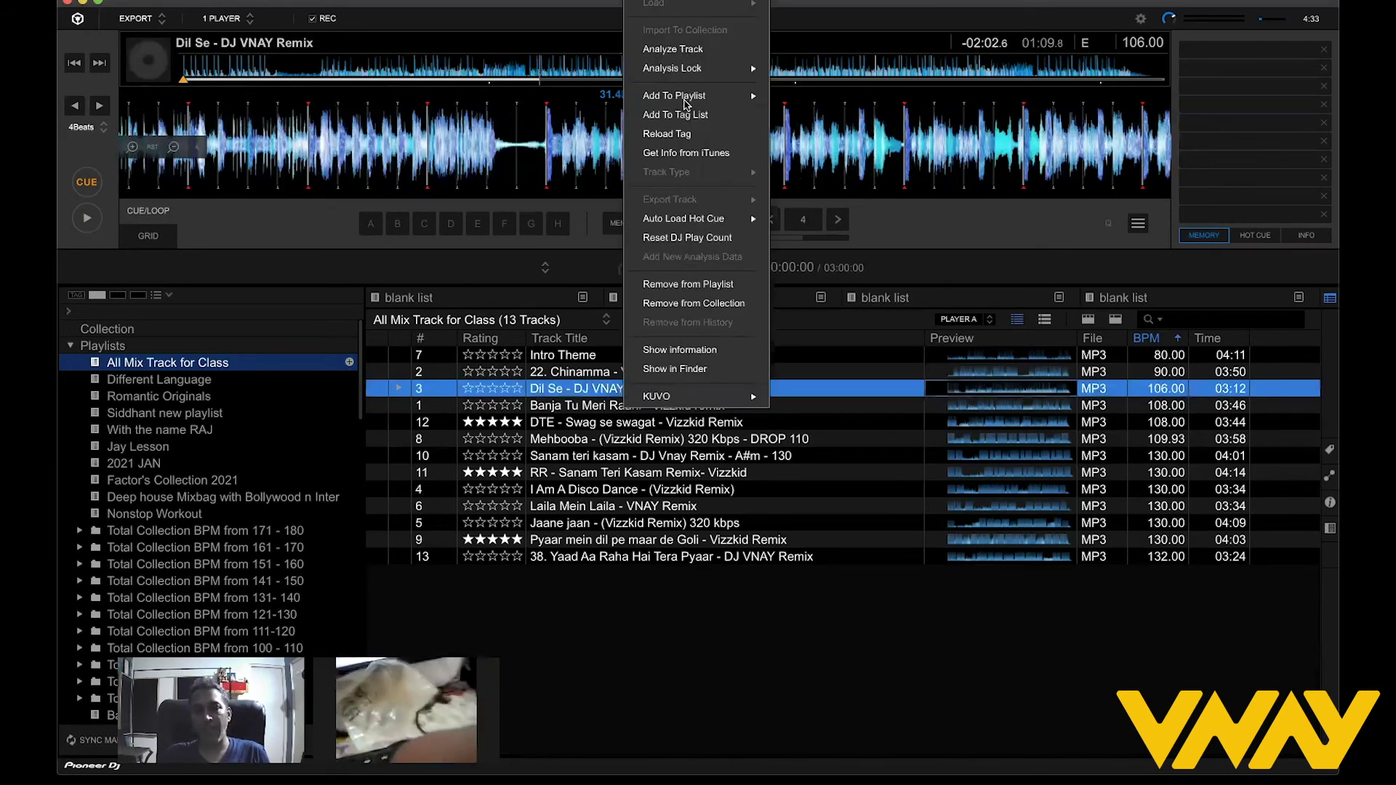
mouse_move(685, 104)
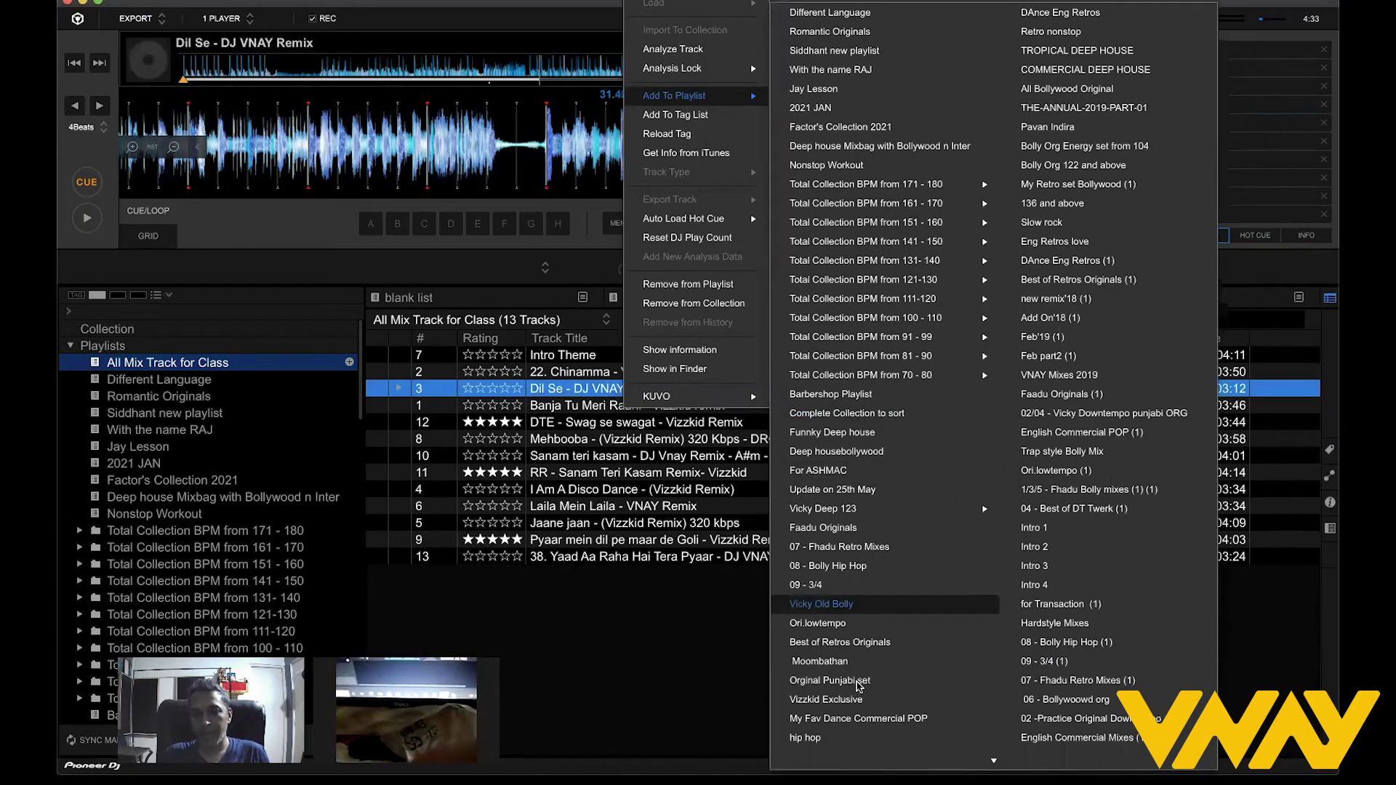
click(1081, 511)
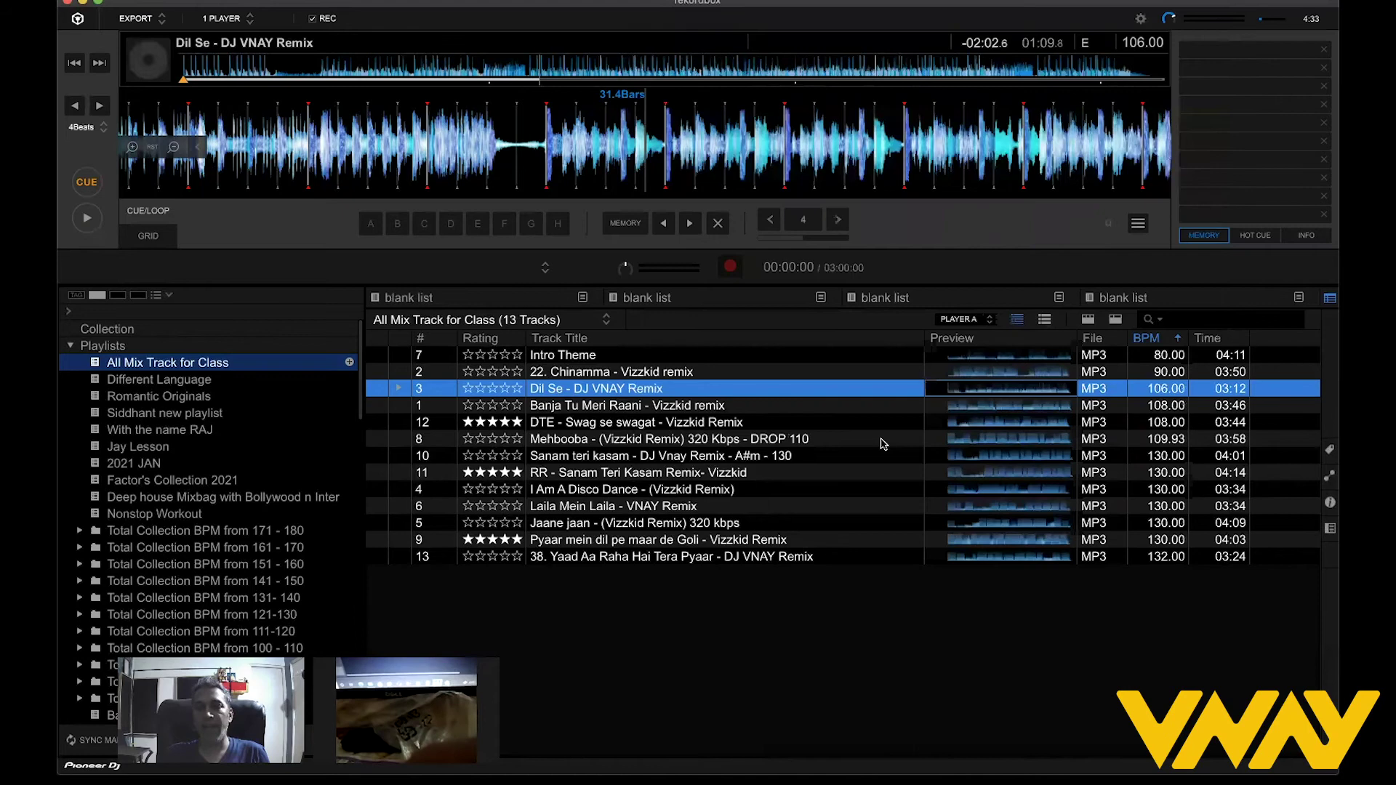
right_click(644, 397)
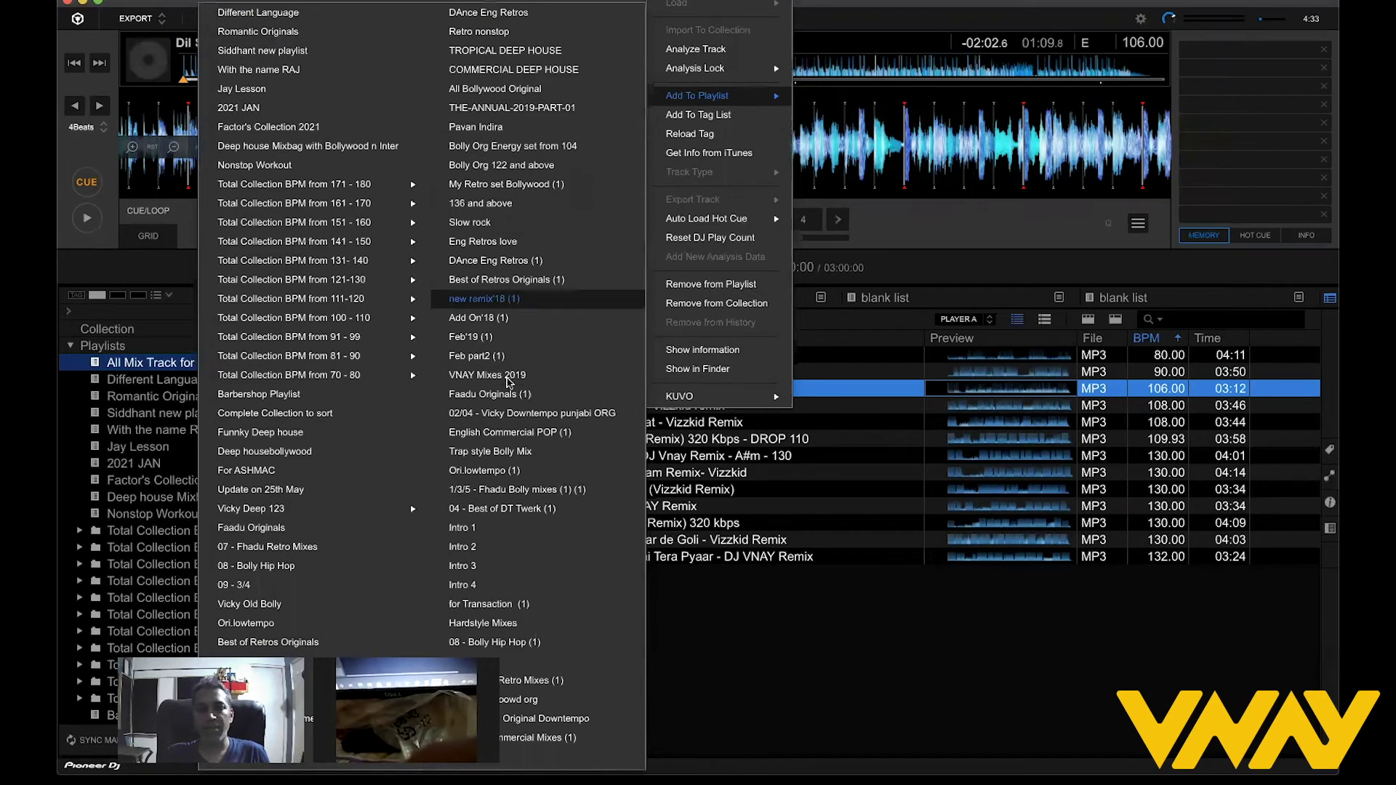
click(621, 393)
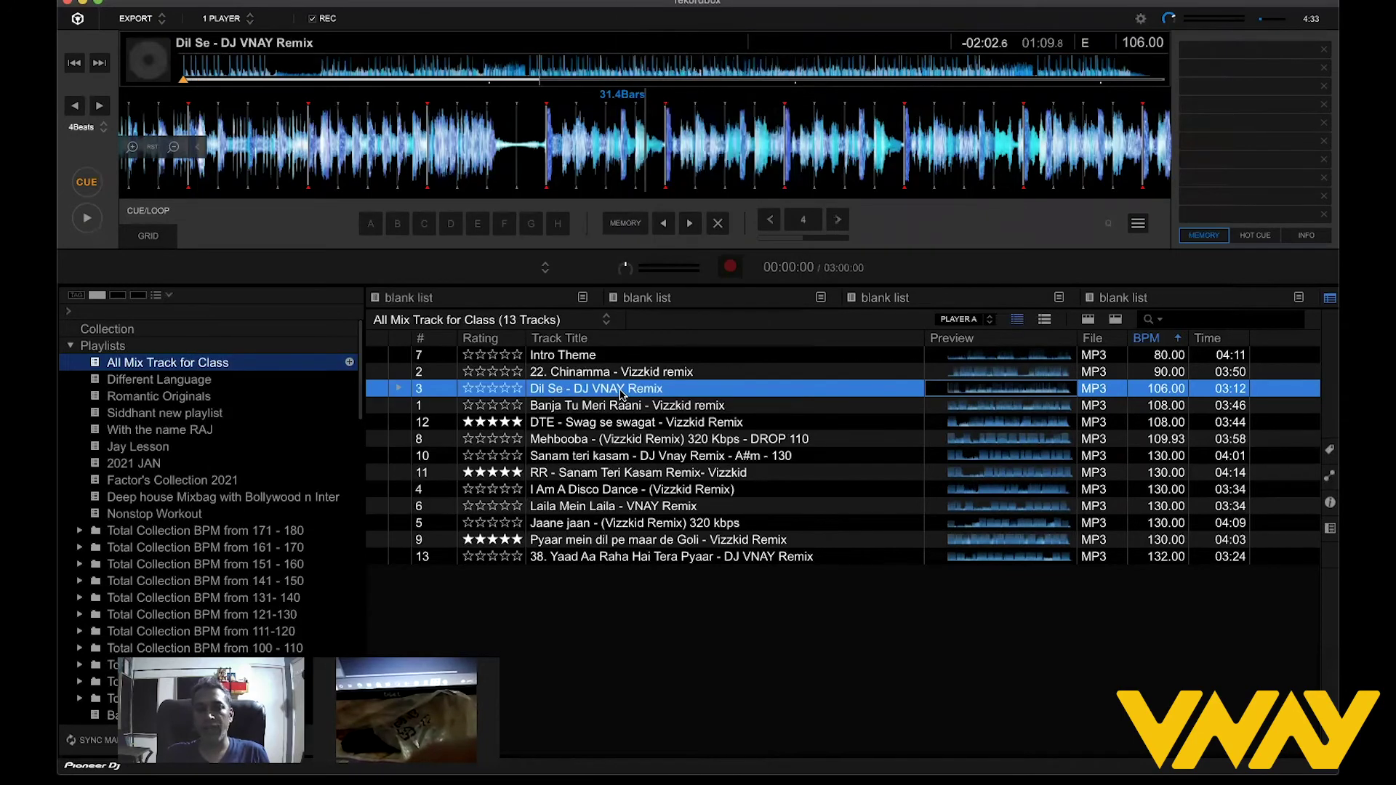
right_click(621, 394)
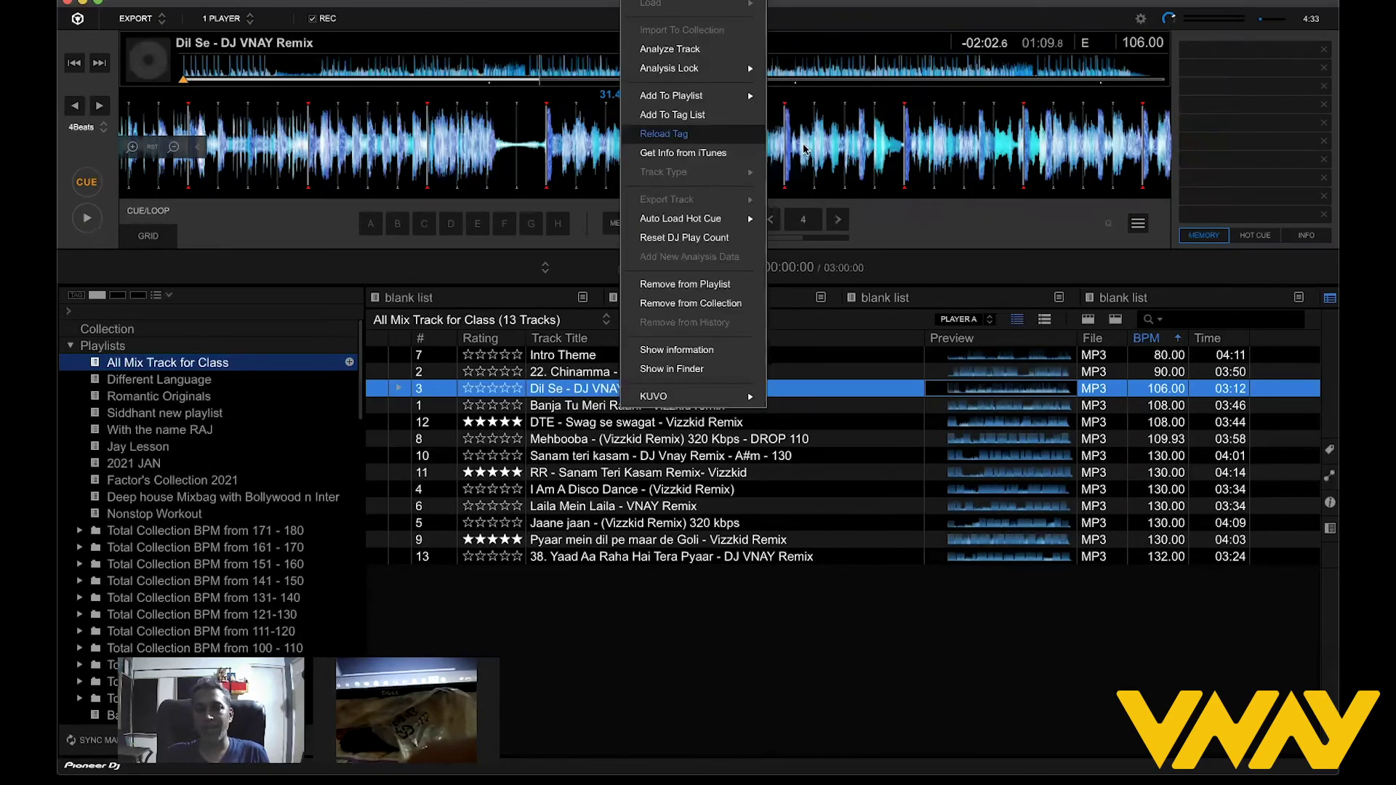
mouse_move(691, 95)
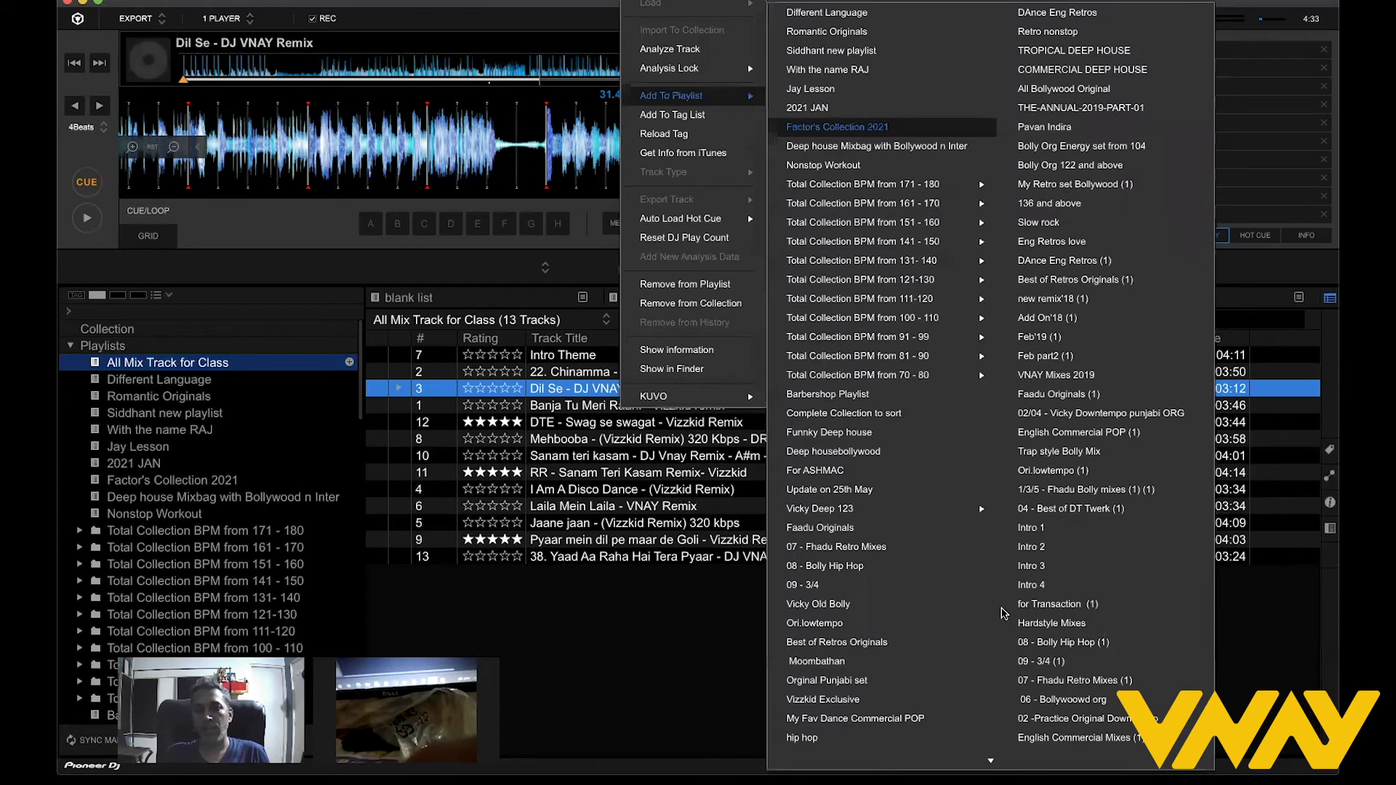
click(1079, 682)
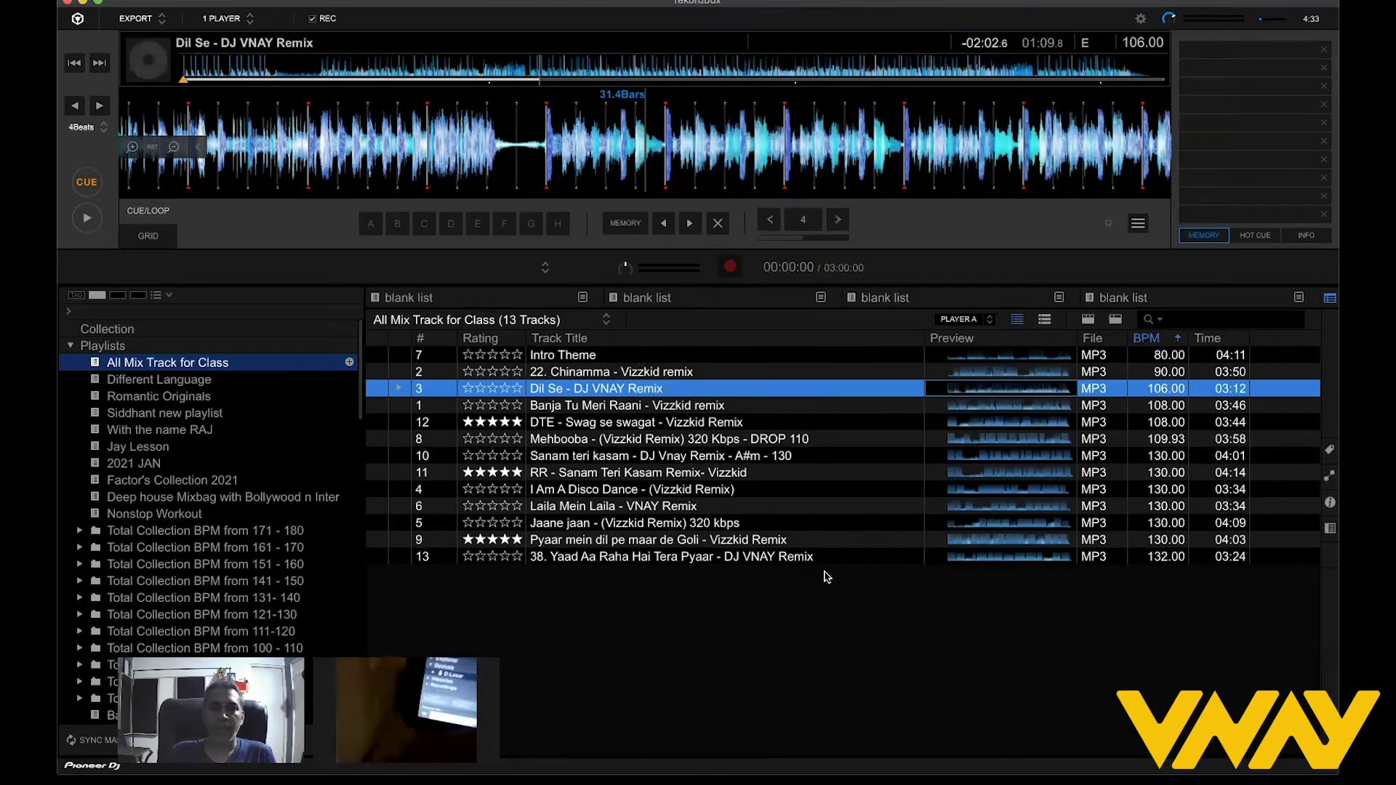
Create a new top-level folder named Bollywood under Playlists.
click(658, 408)
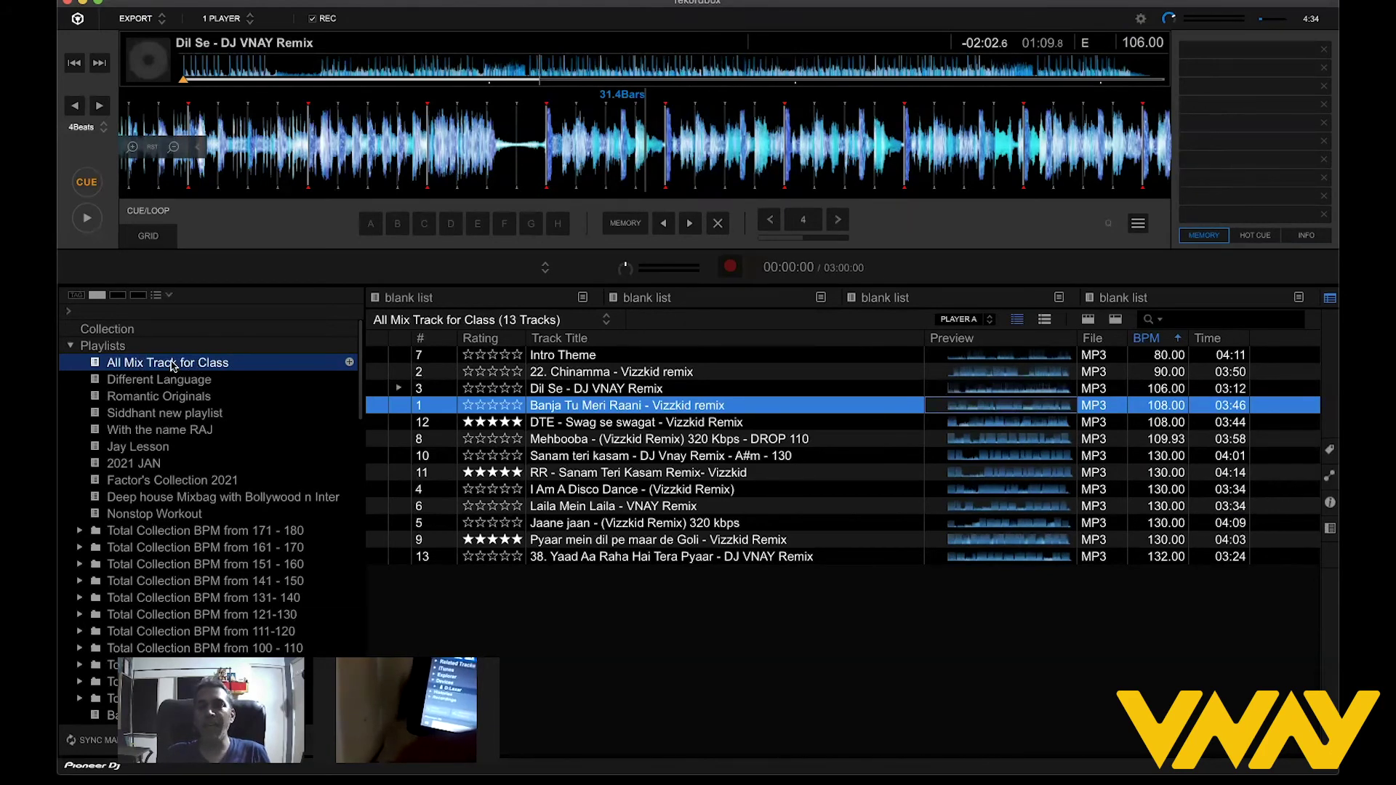
right_click(121, 350)
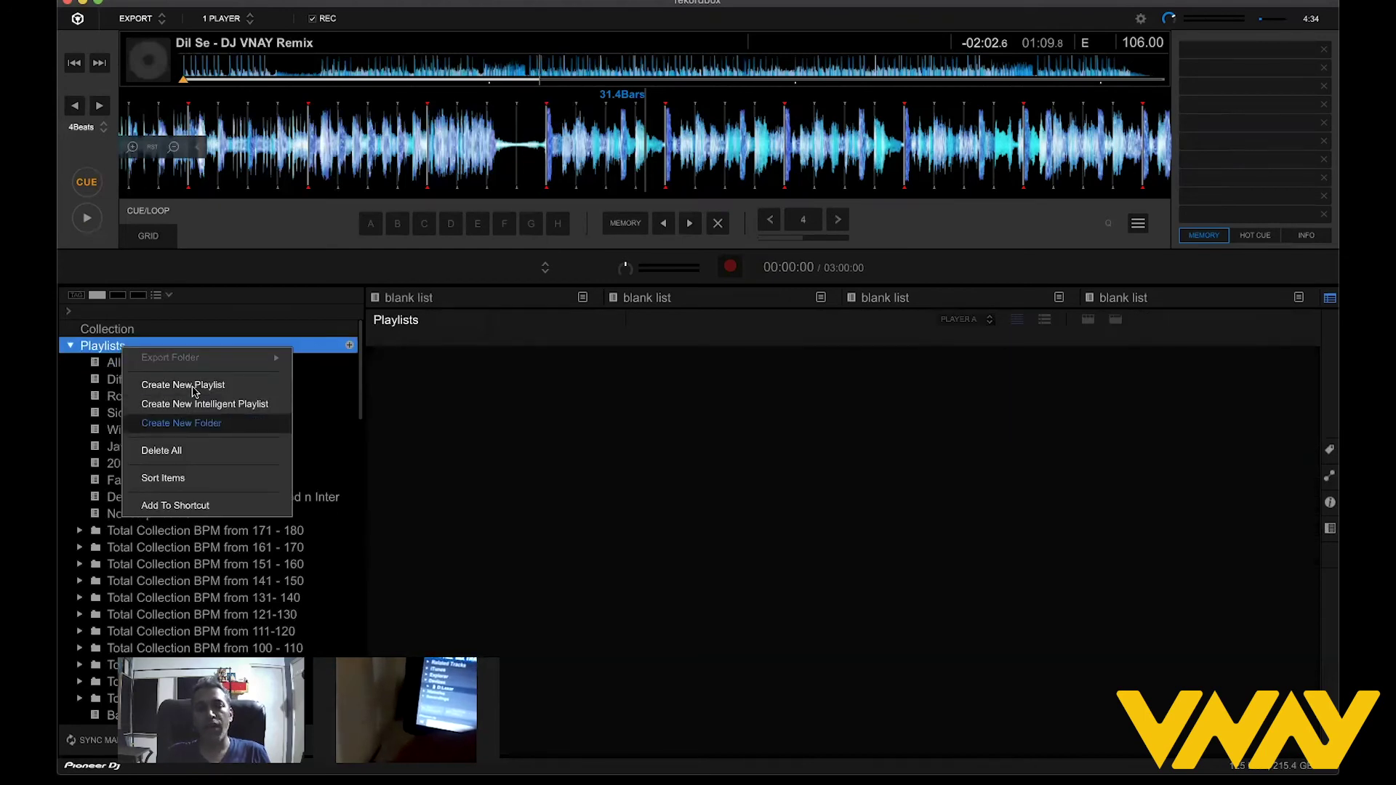
click(185, 424)
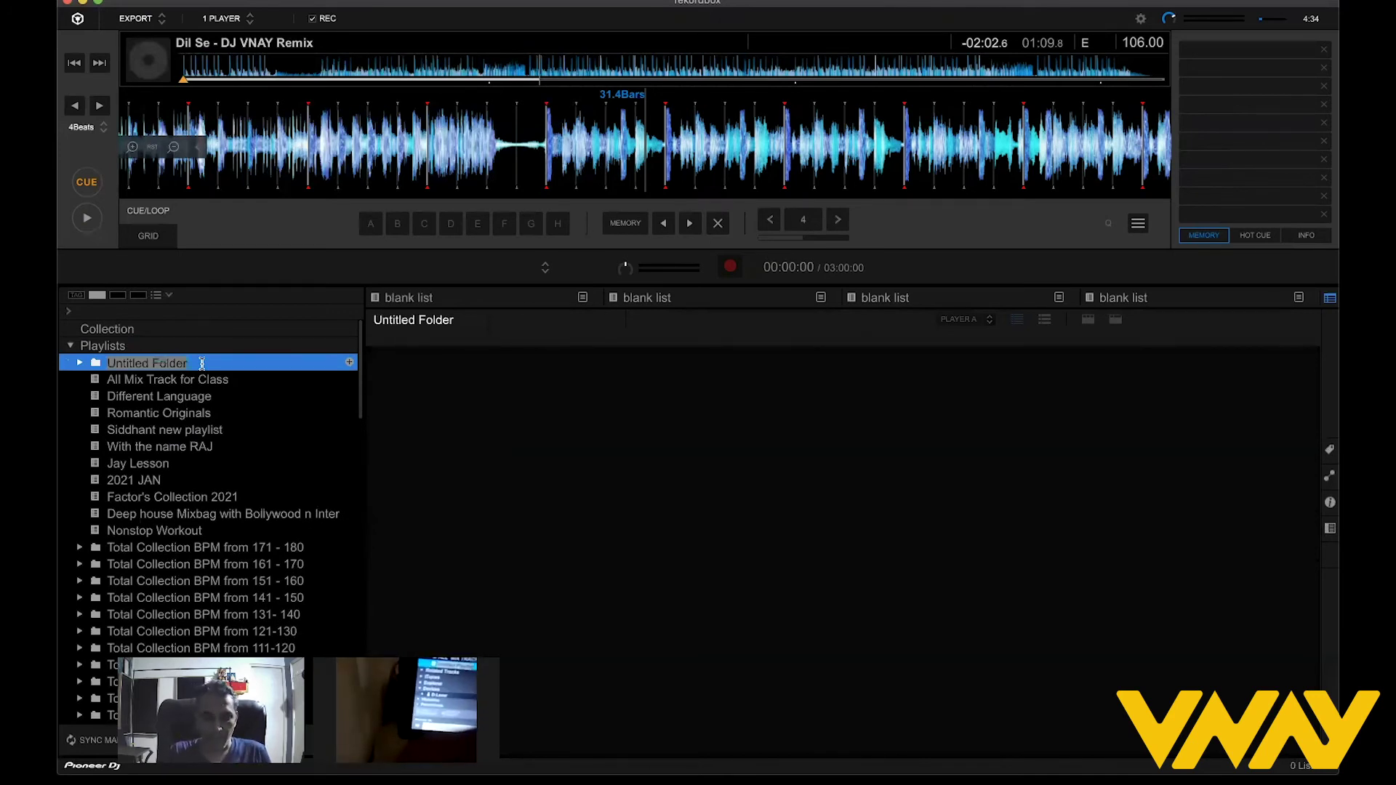
text(Boll)
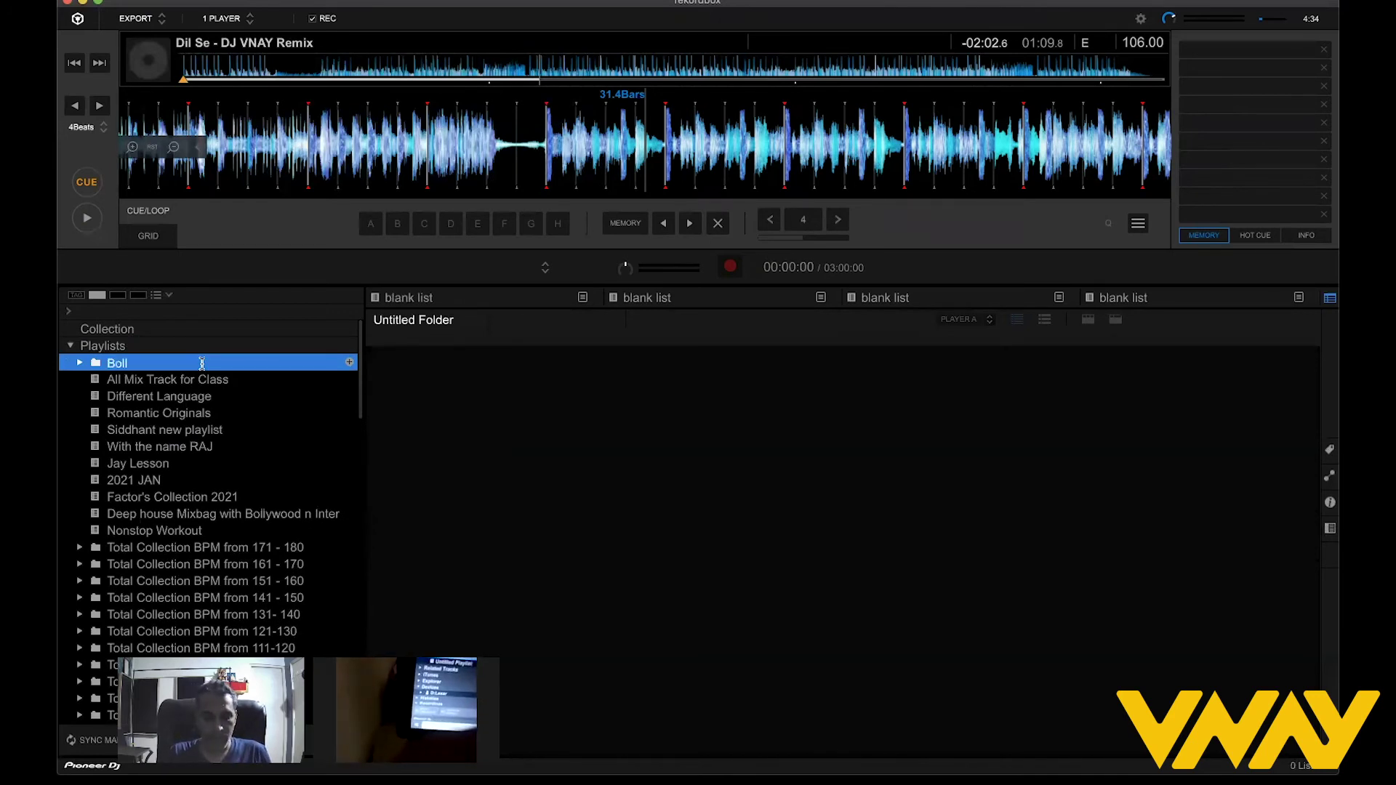
text(ywood)
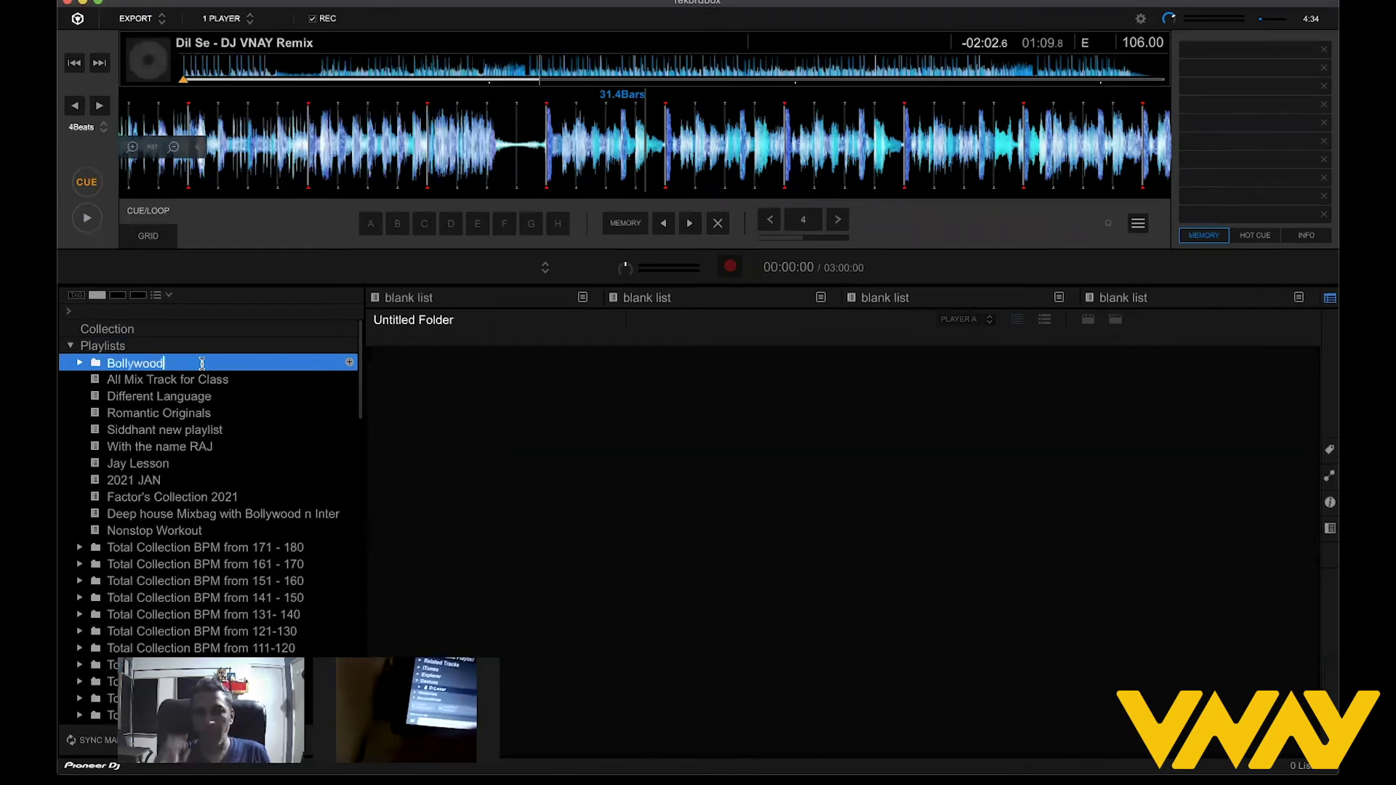
key(Return)
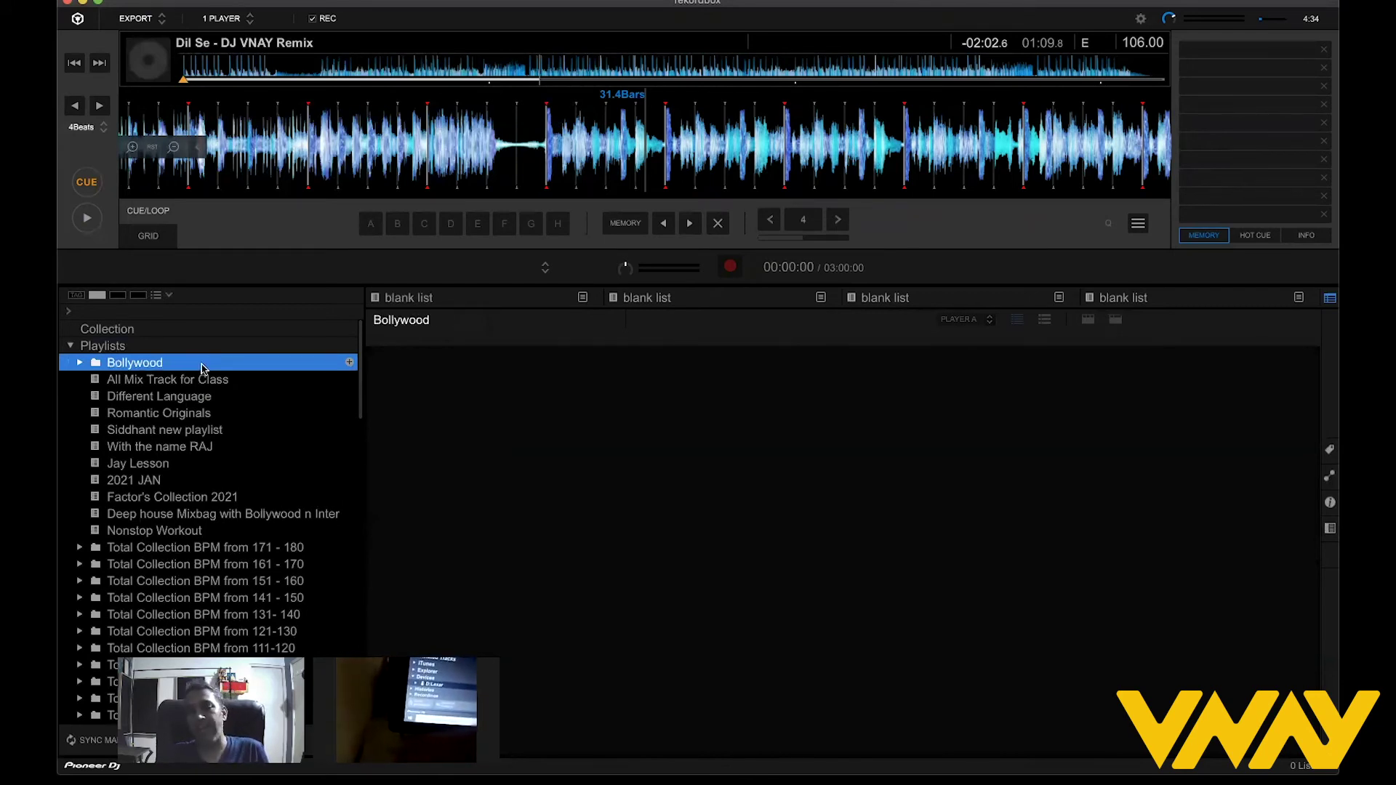
Create a playlist named Original Bolly inside the Bollywood folder.
right_click(131, 365)
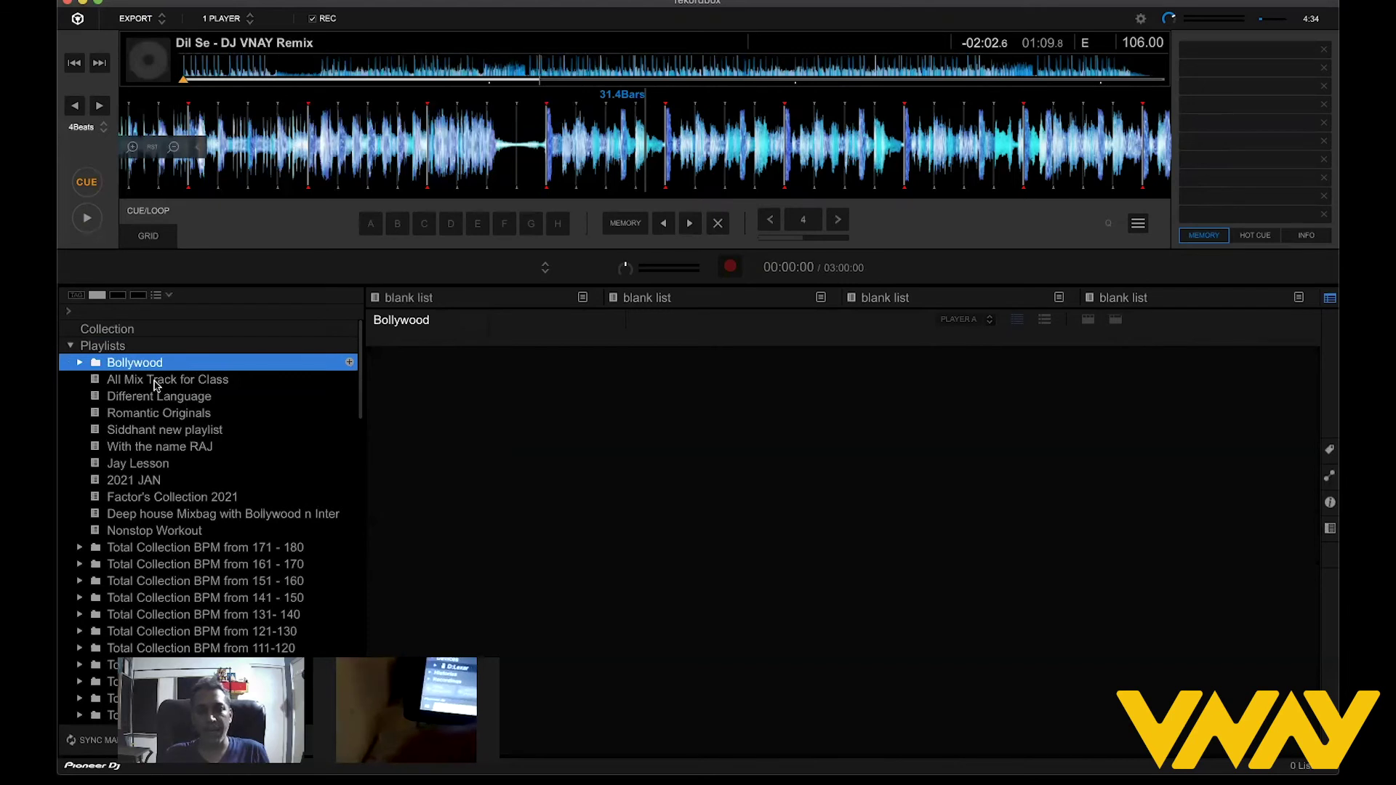
click(168, 404)
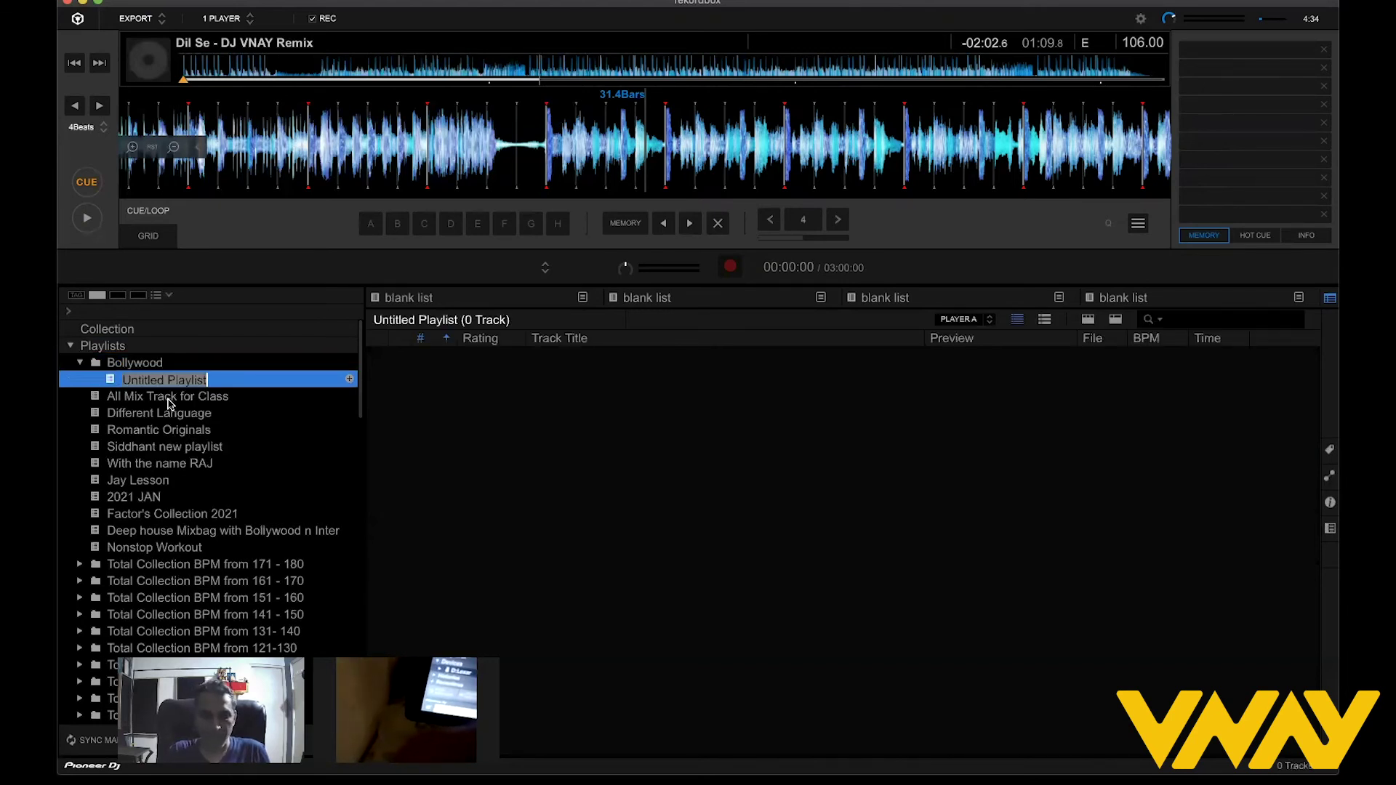
text(Or)
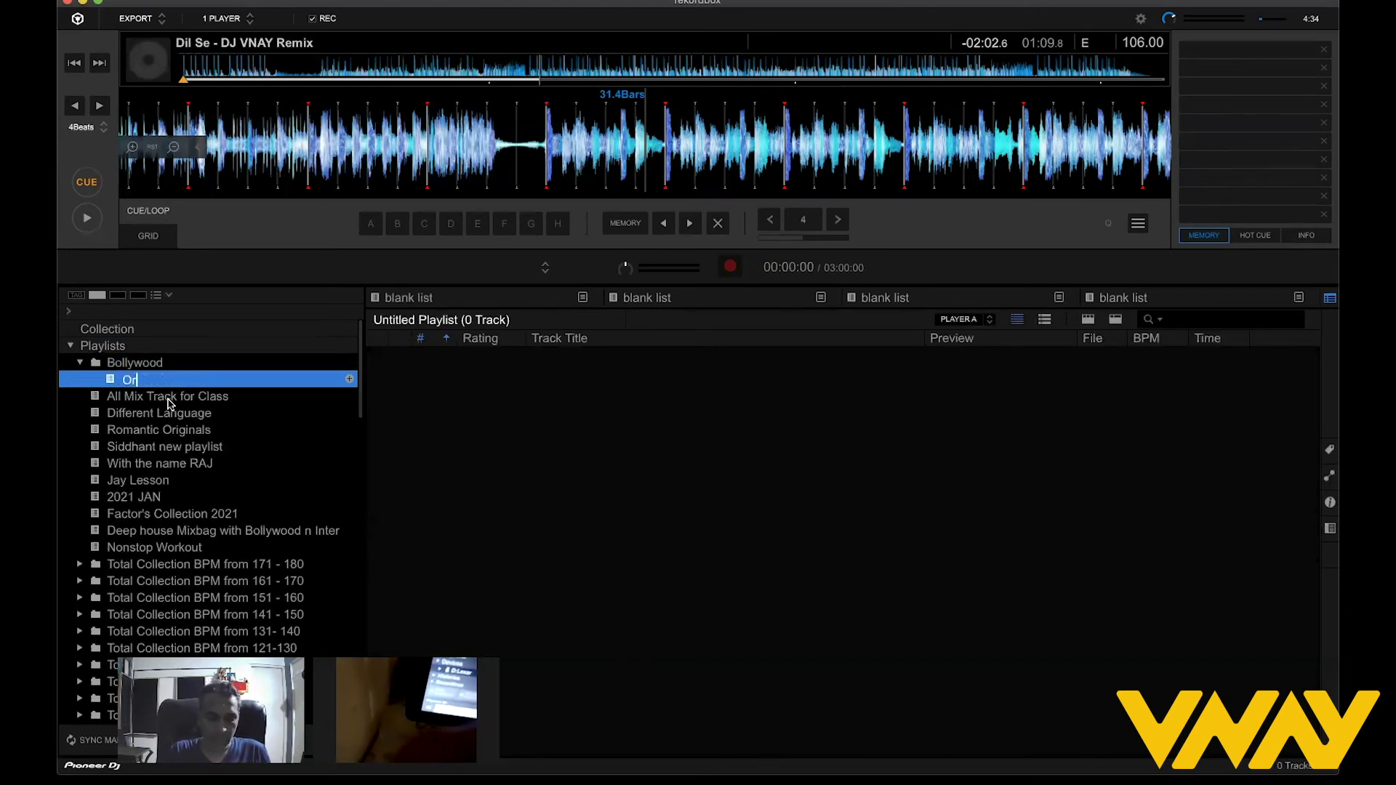
text(iginal)
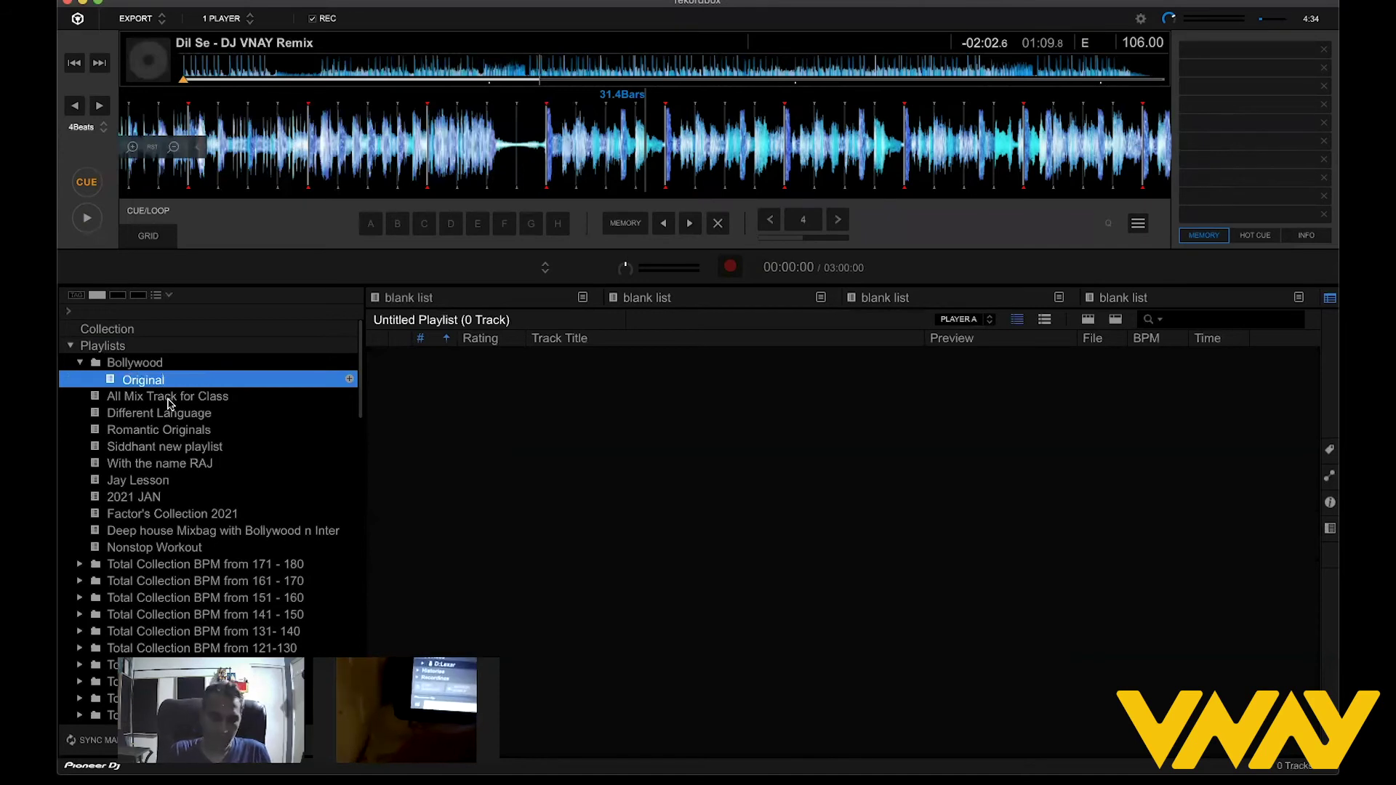
text( Bolly)
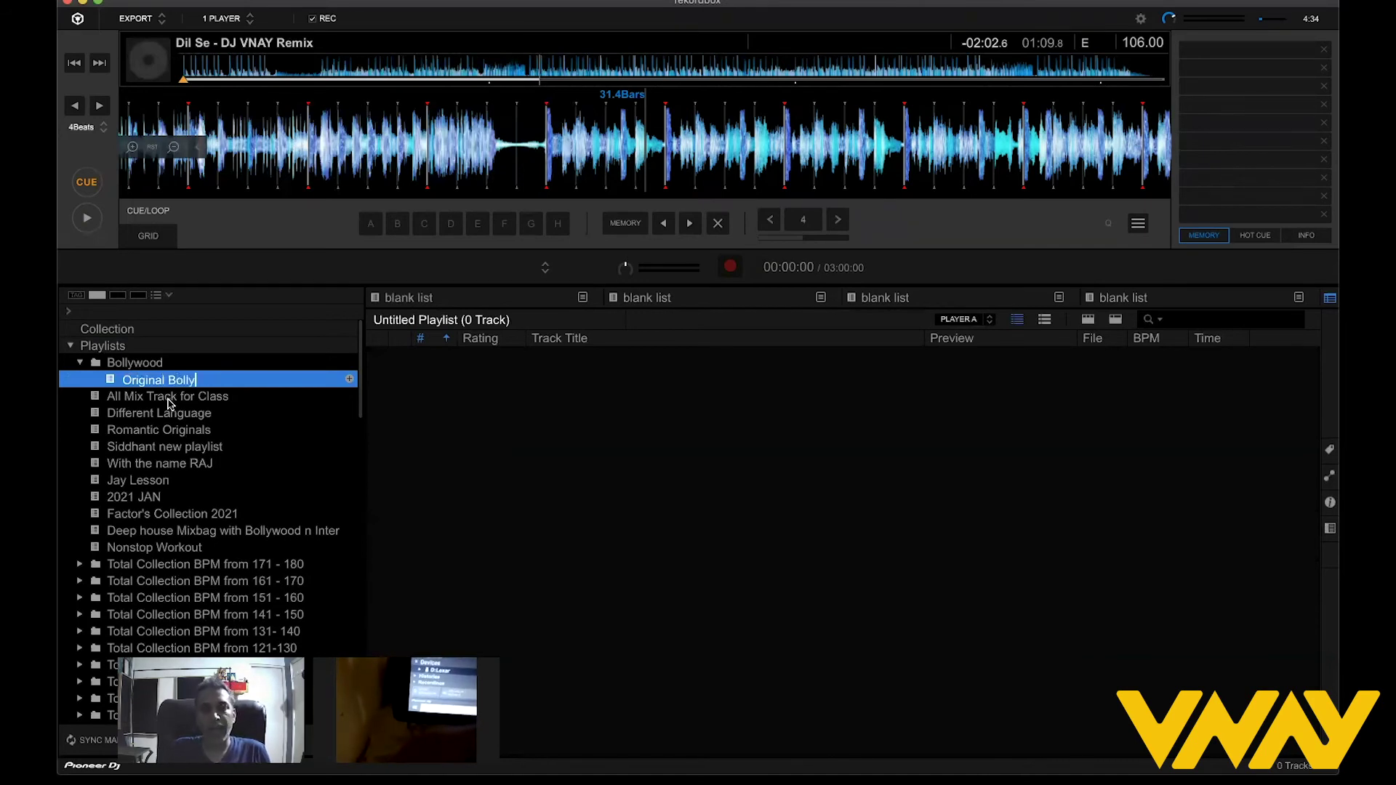
key(Return)
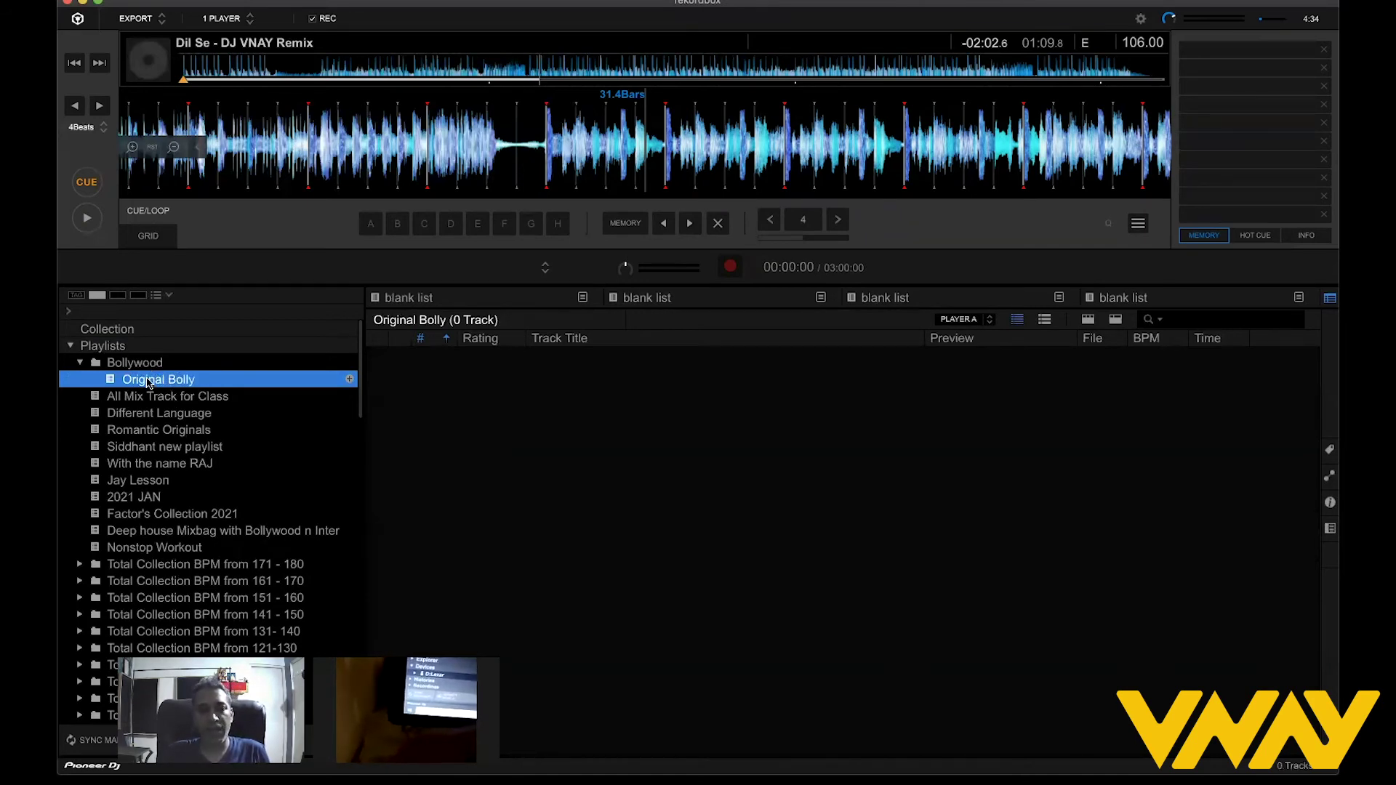
Create a playlist named Remixes Bolly inside the Bollywood folder, below Original Bolly.
right_click(190, 421)
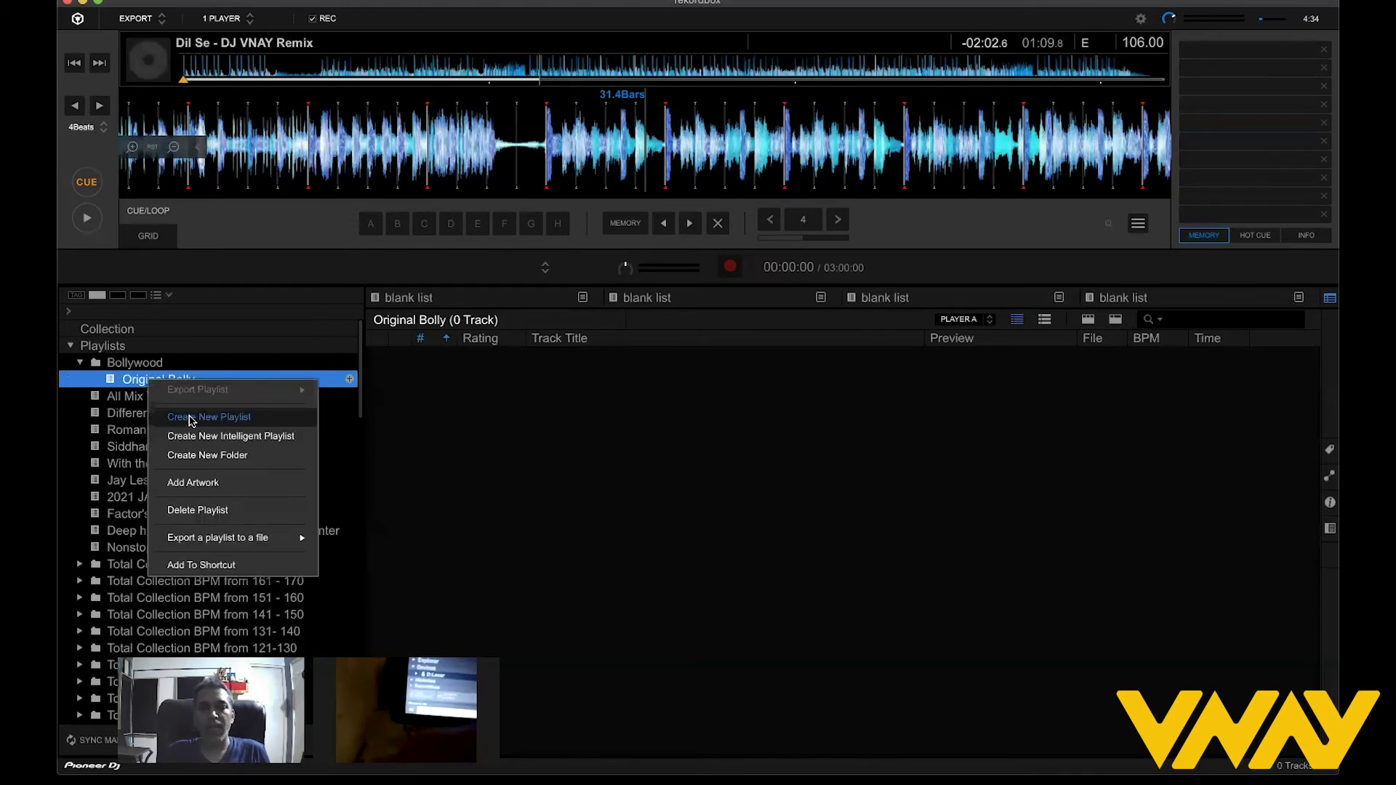
click(190, 418)
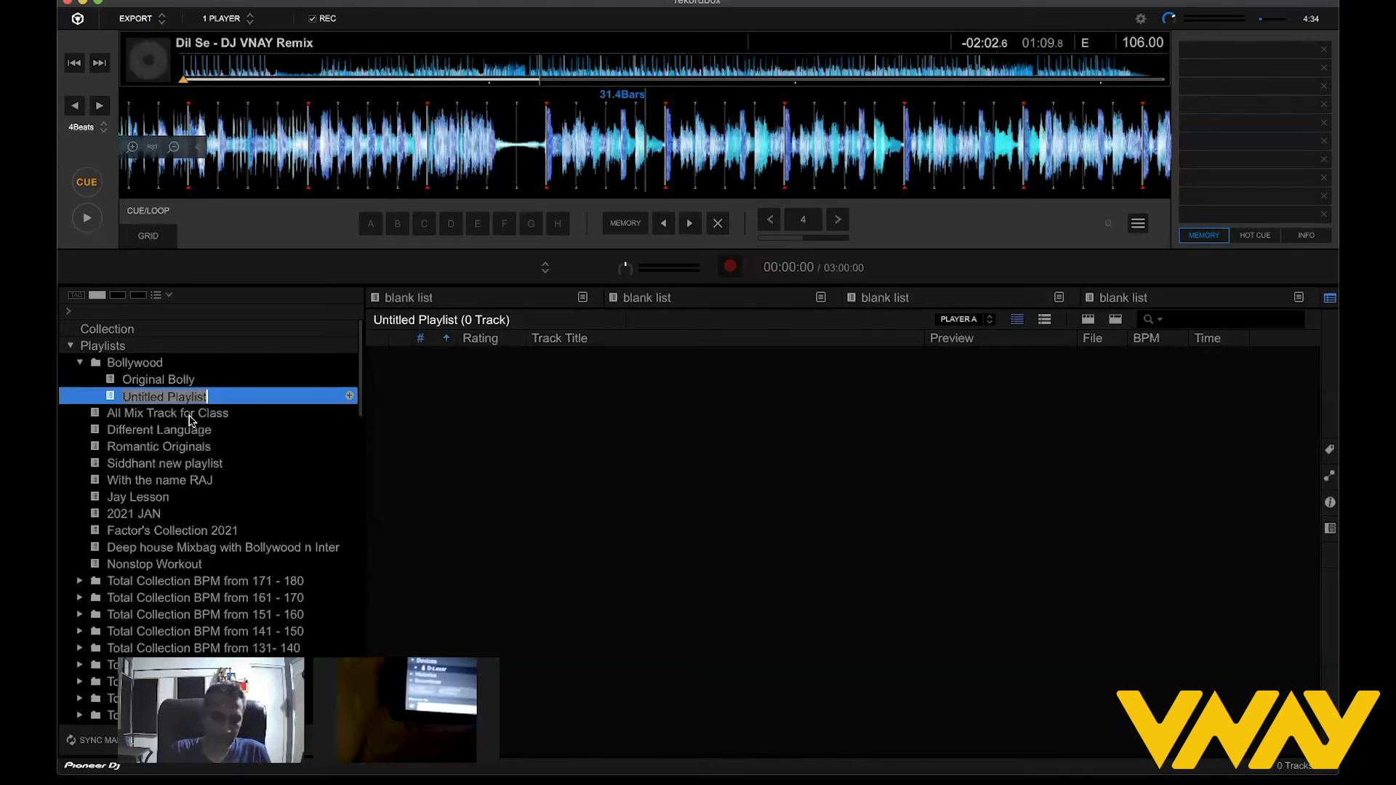
text(Remixe)
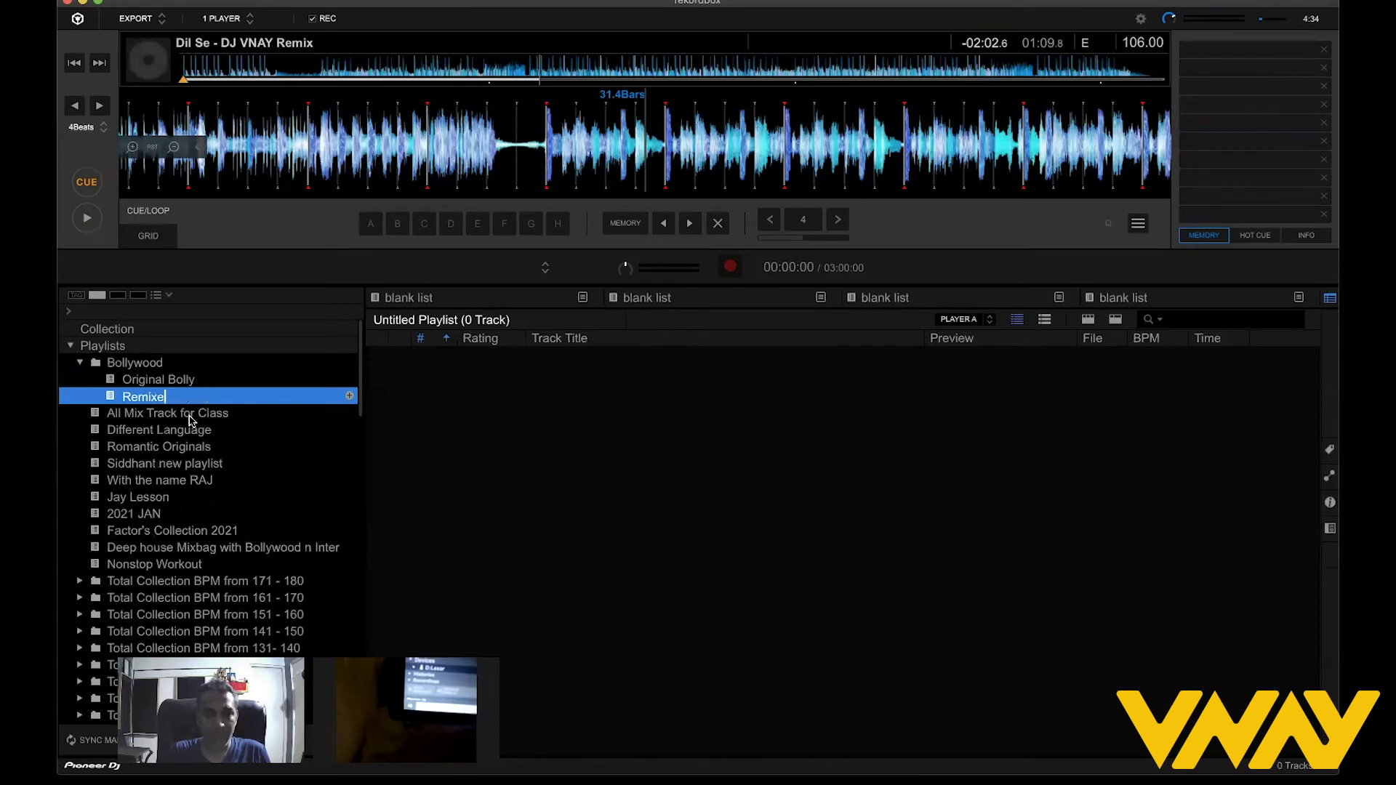
text(s Bolly)
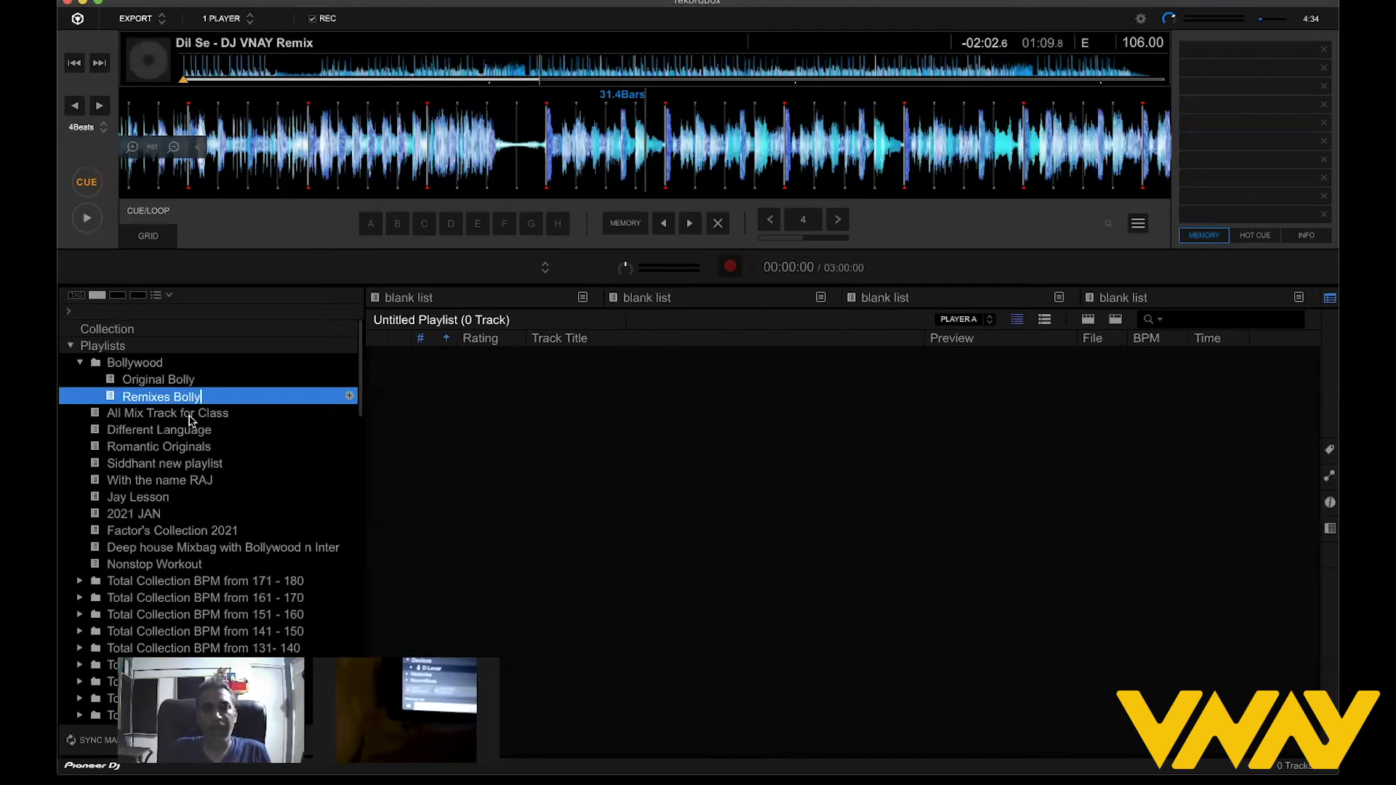
key(Return)
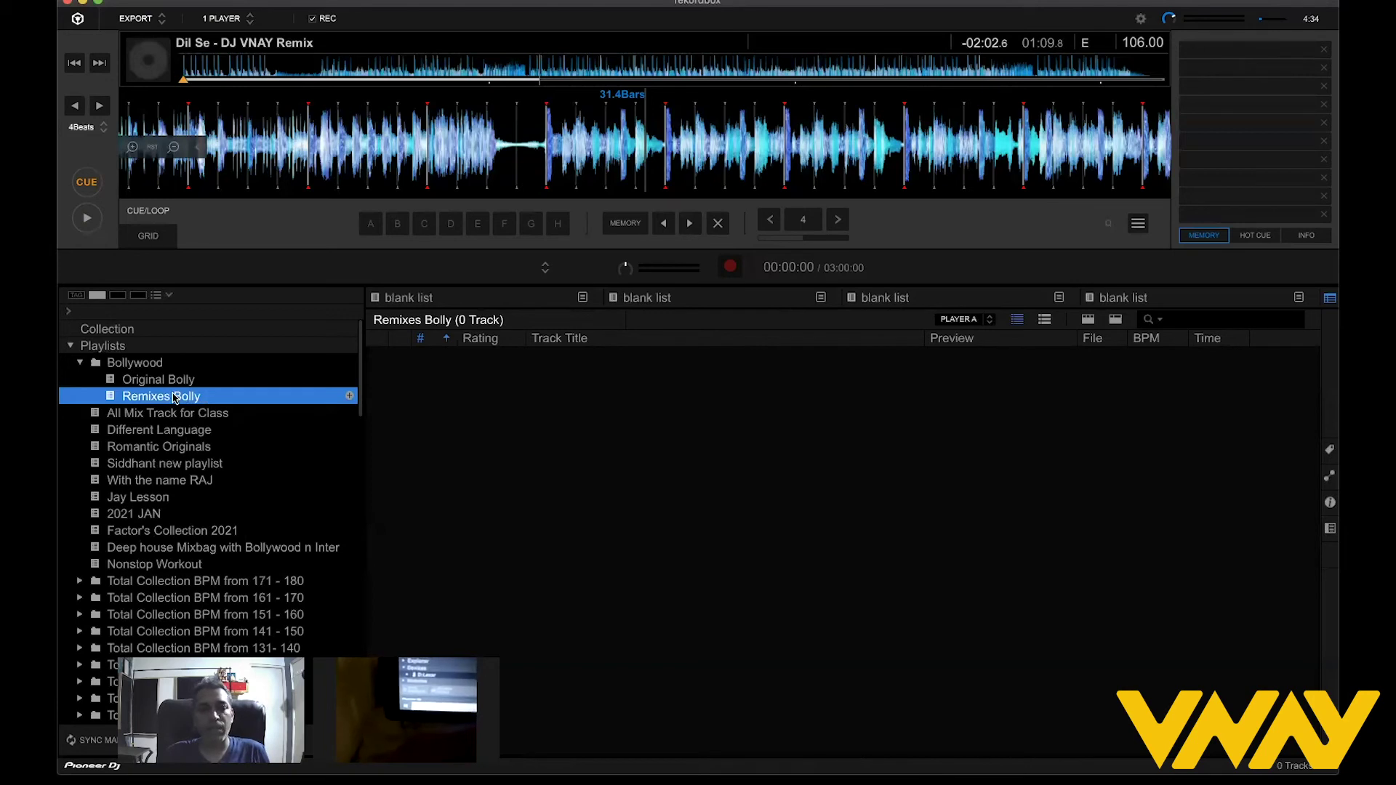
Create a playlist named Retro Org Bolly inside the Bollywood folder, below Remixes Bolly.
right_click(173, 397)
click(239, 396)
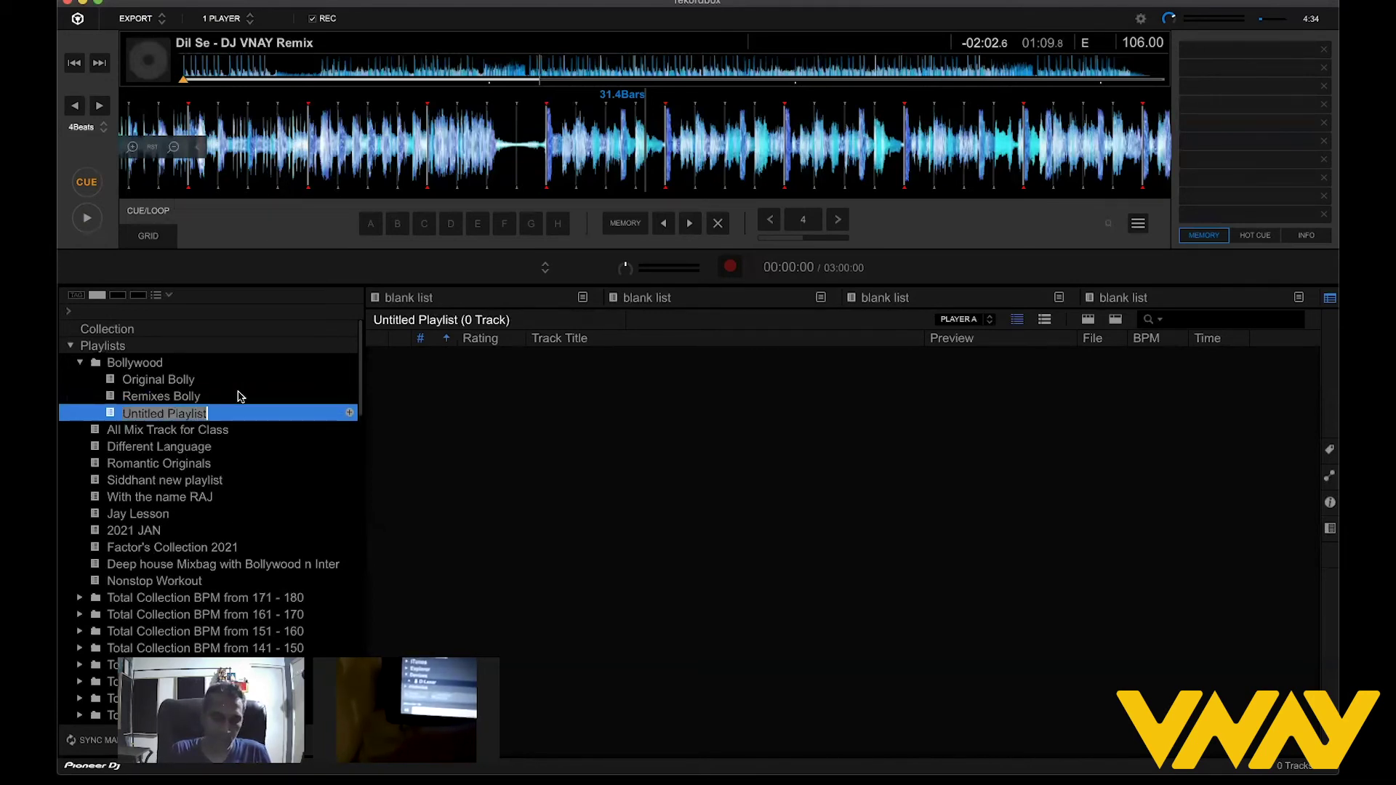
text(Retro)
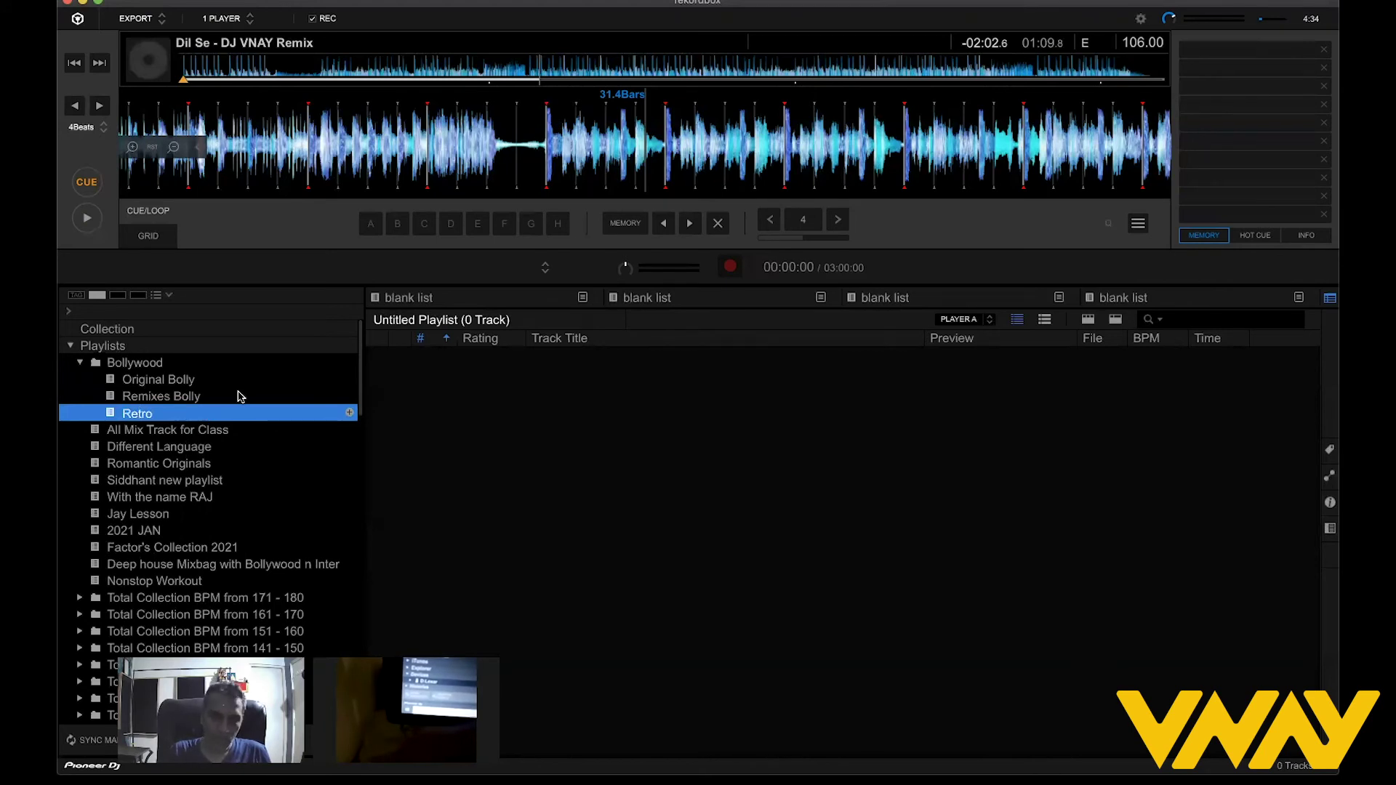
text( Org)
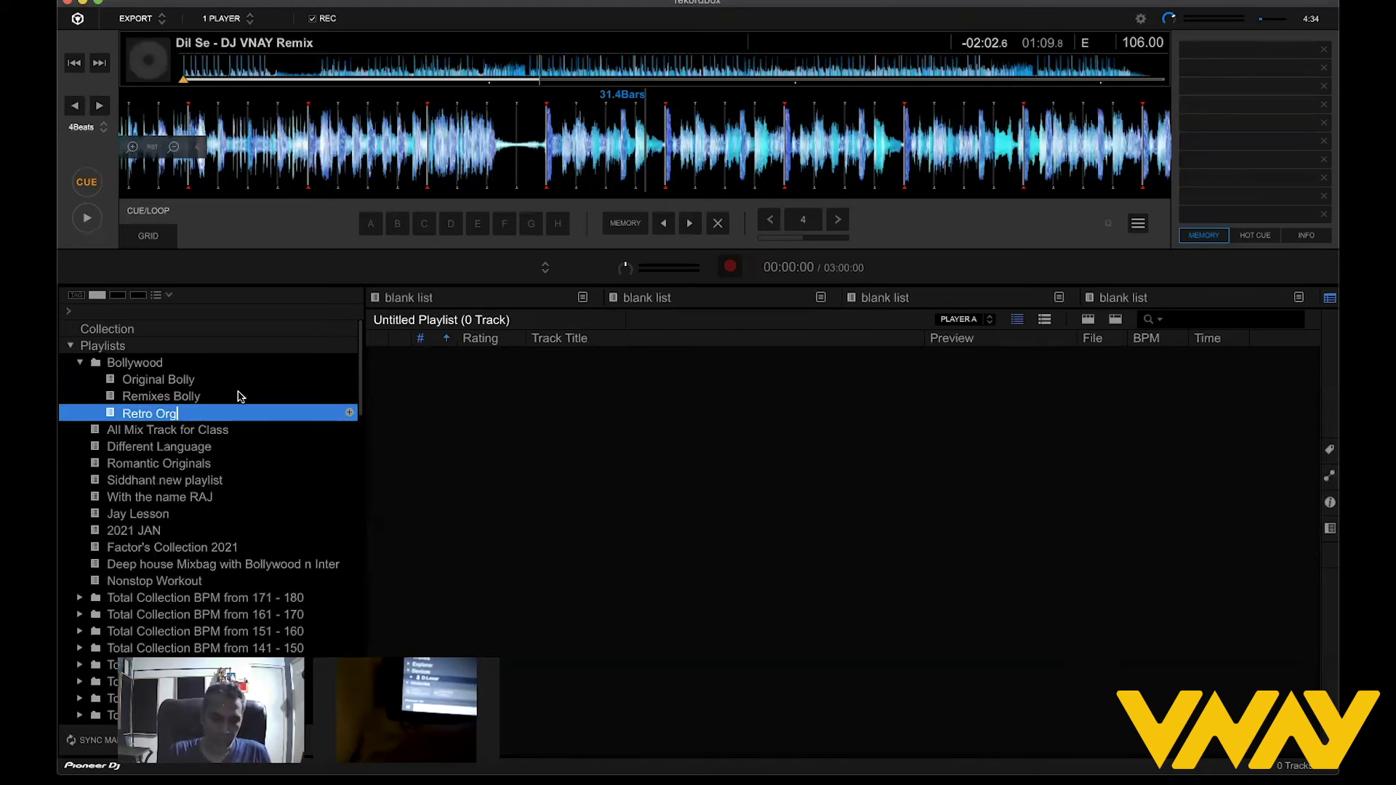
text( Bolly)
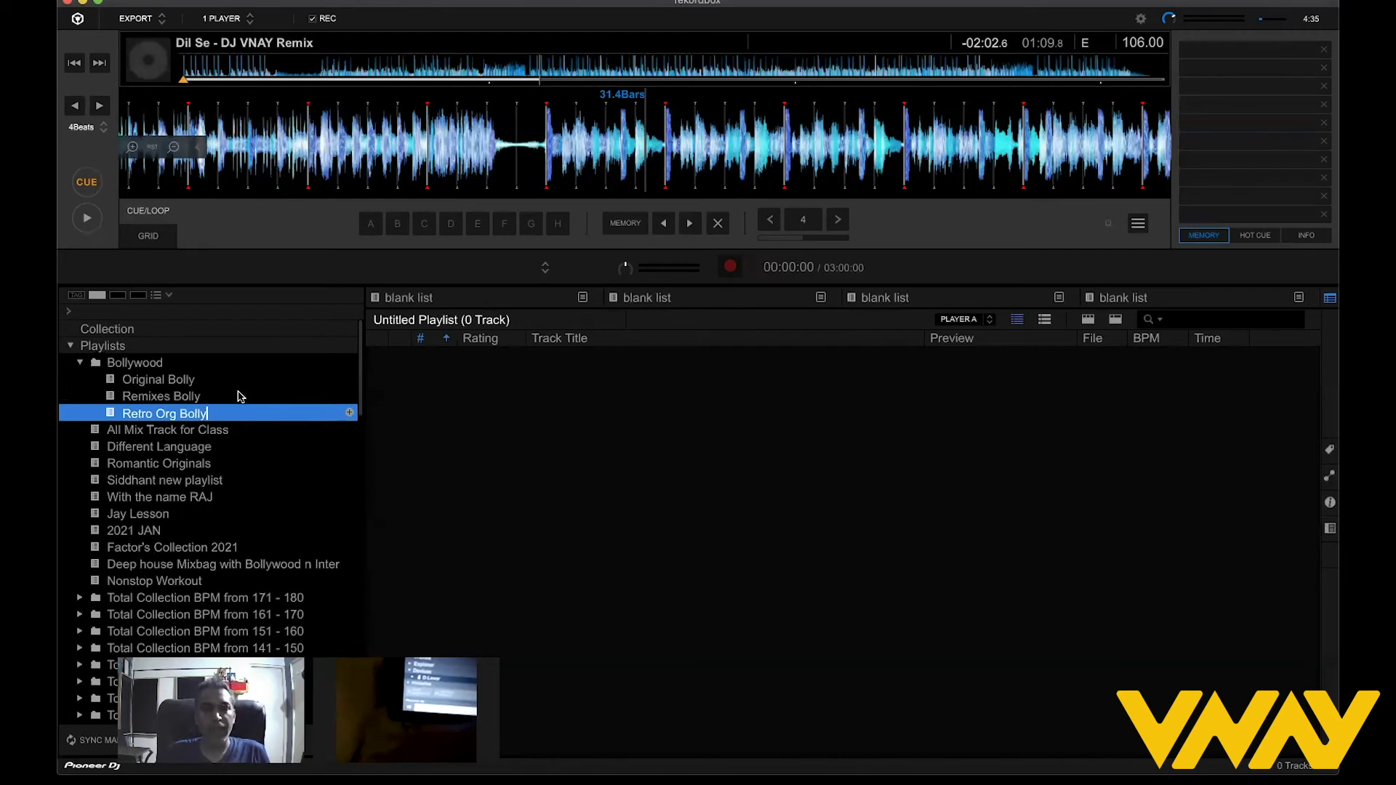
key(Return)
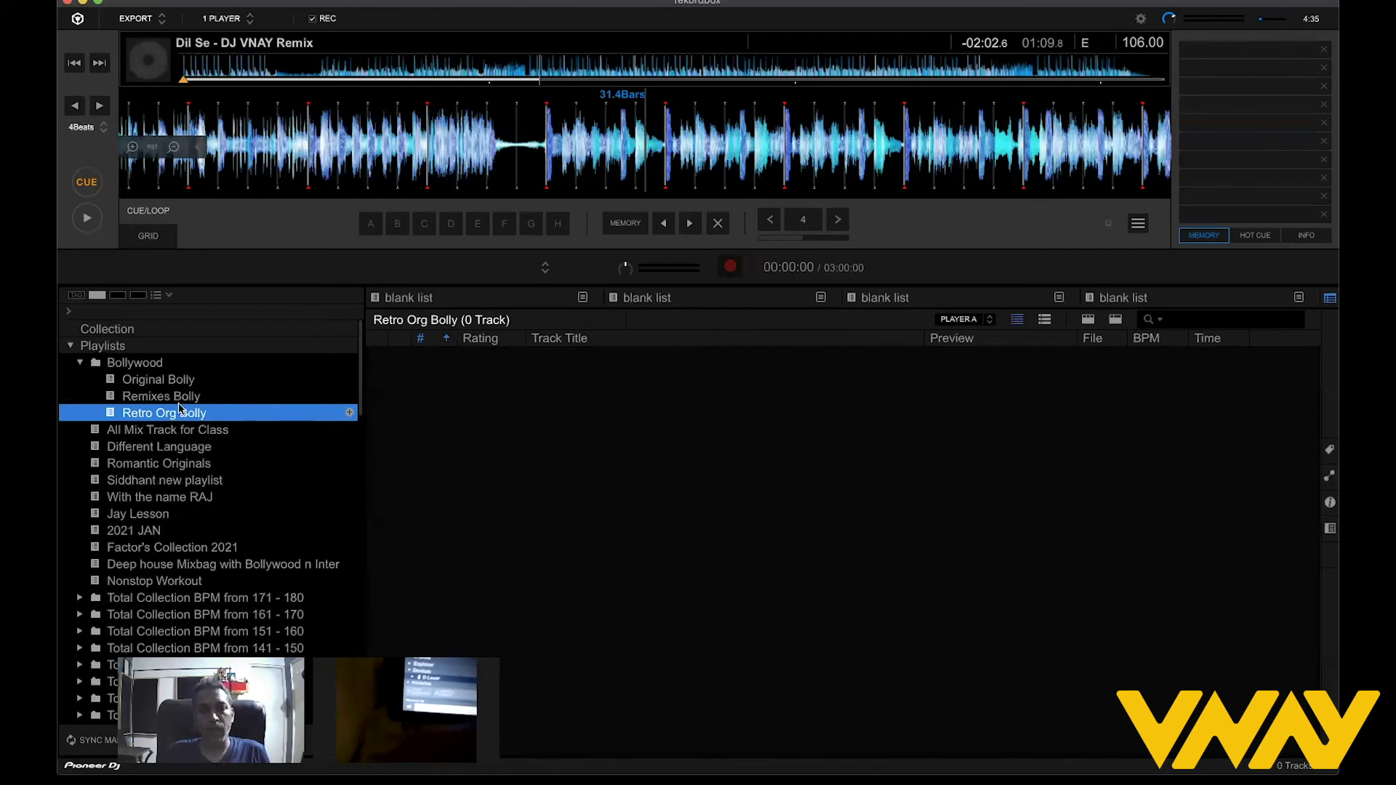
Create a playlist named Retro remix inside the Bollywood folder, below Retro Org Bolly.
right_click(232, 291)
click(242, 255)
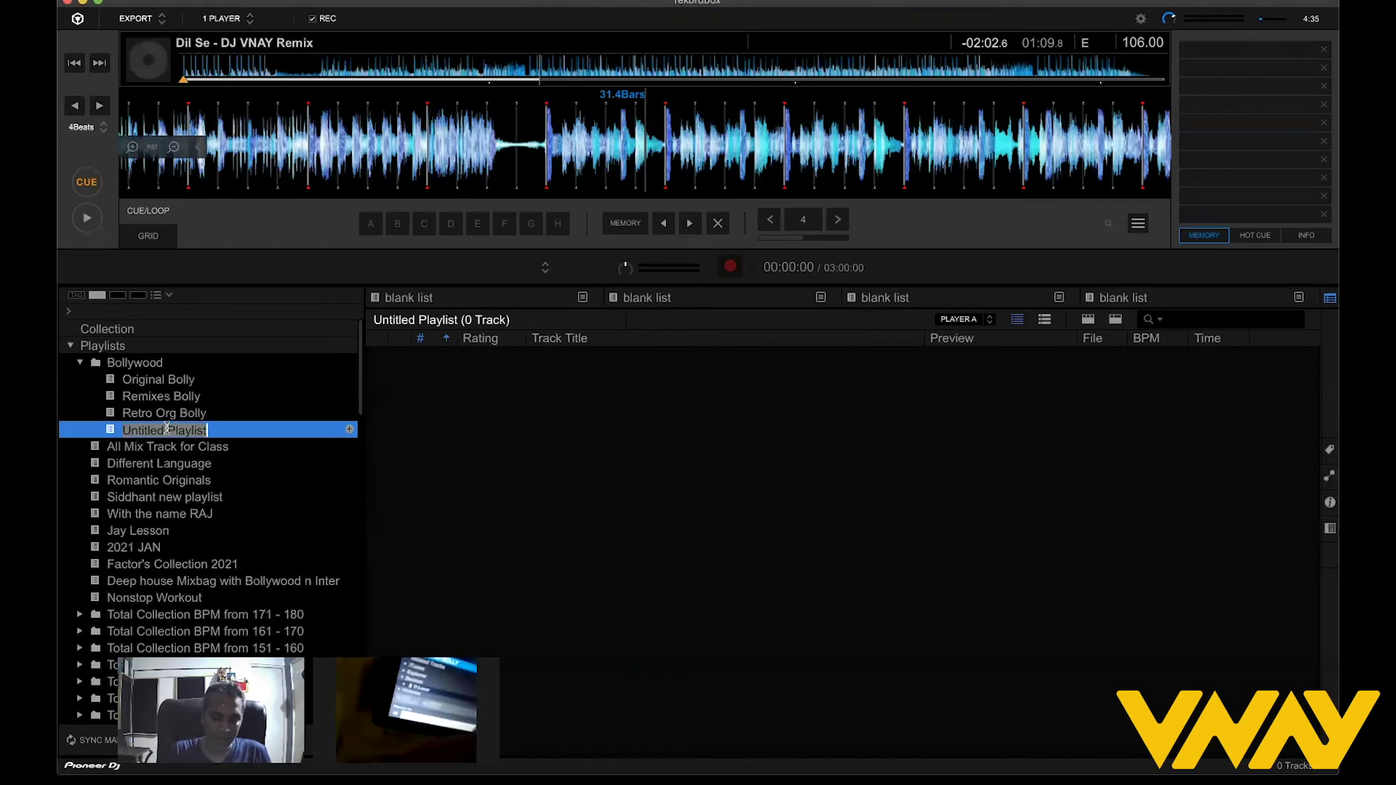
text(Retro)
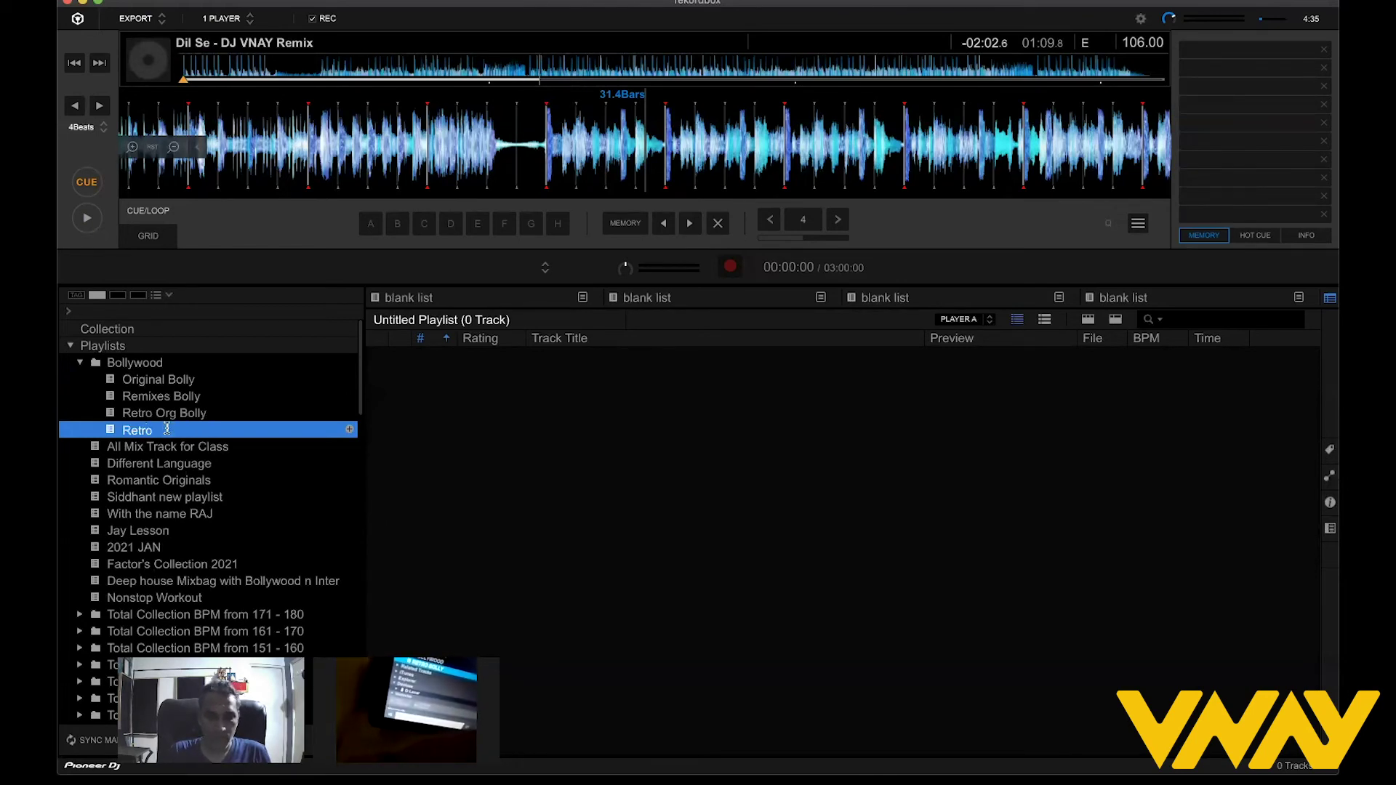
text( remi)
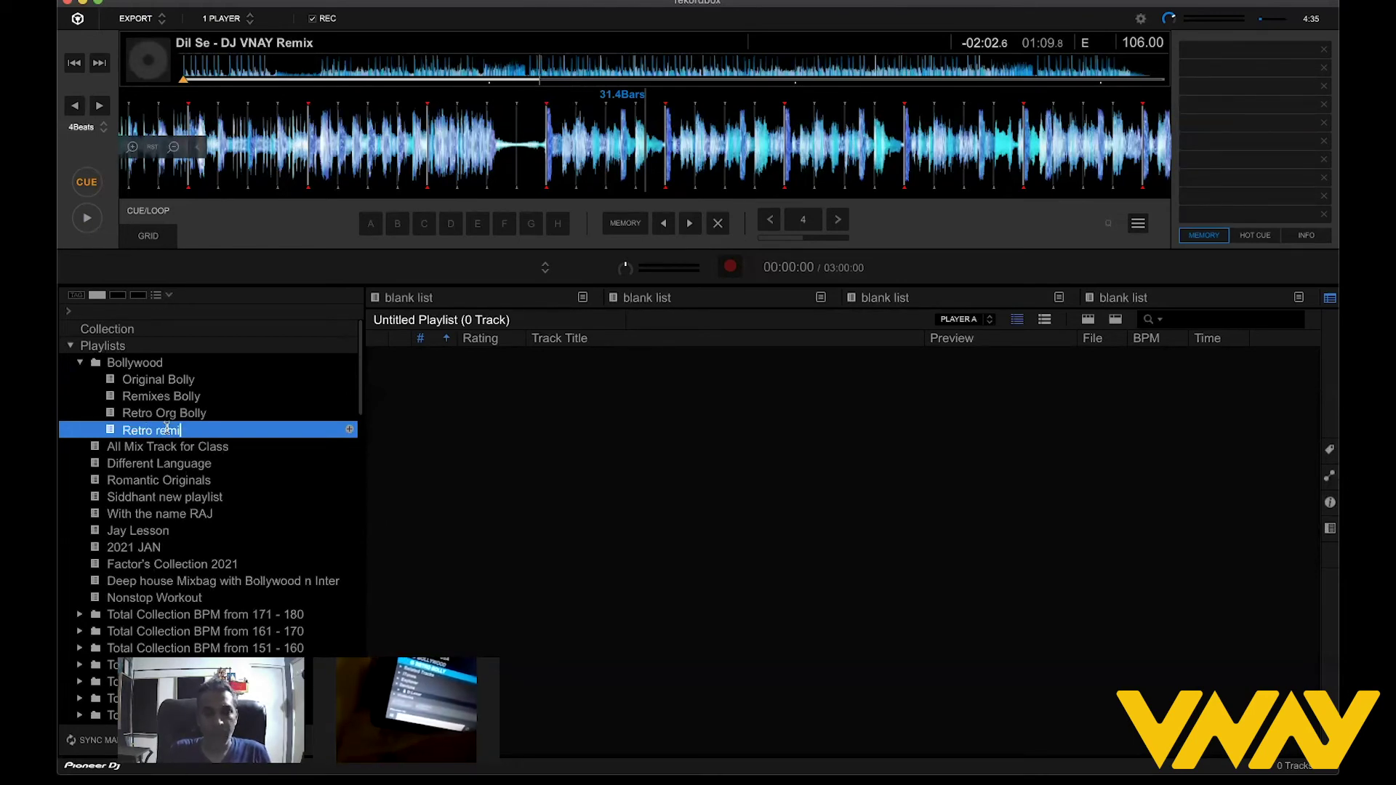
text(x)
key(Return)
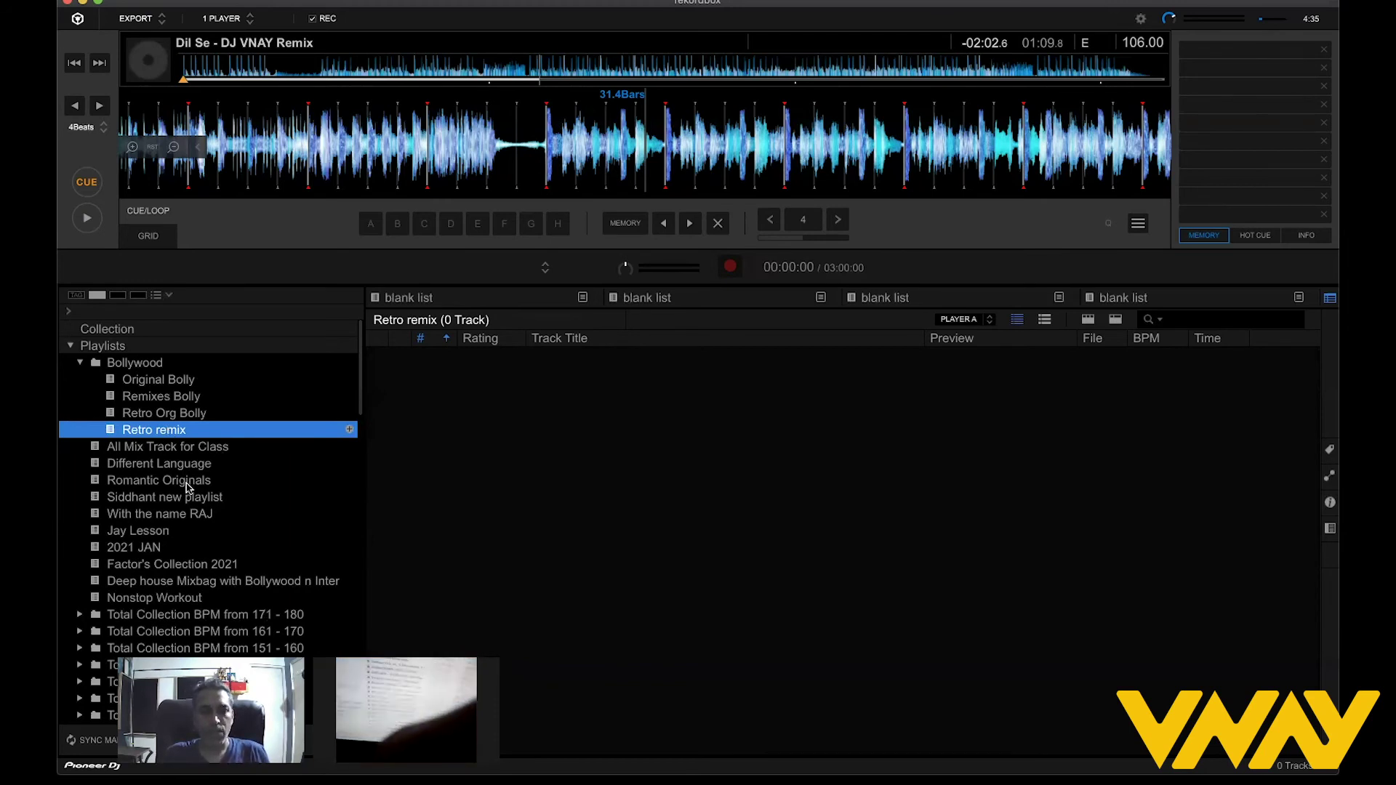
Look through the existing playlists and view the tracks in 08 - Bolly Hip Hop and 08 - Bolly Hip Hop (1).
scroll(187, 487, down, 3)
scroll(187, 487, down, 8)
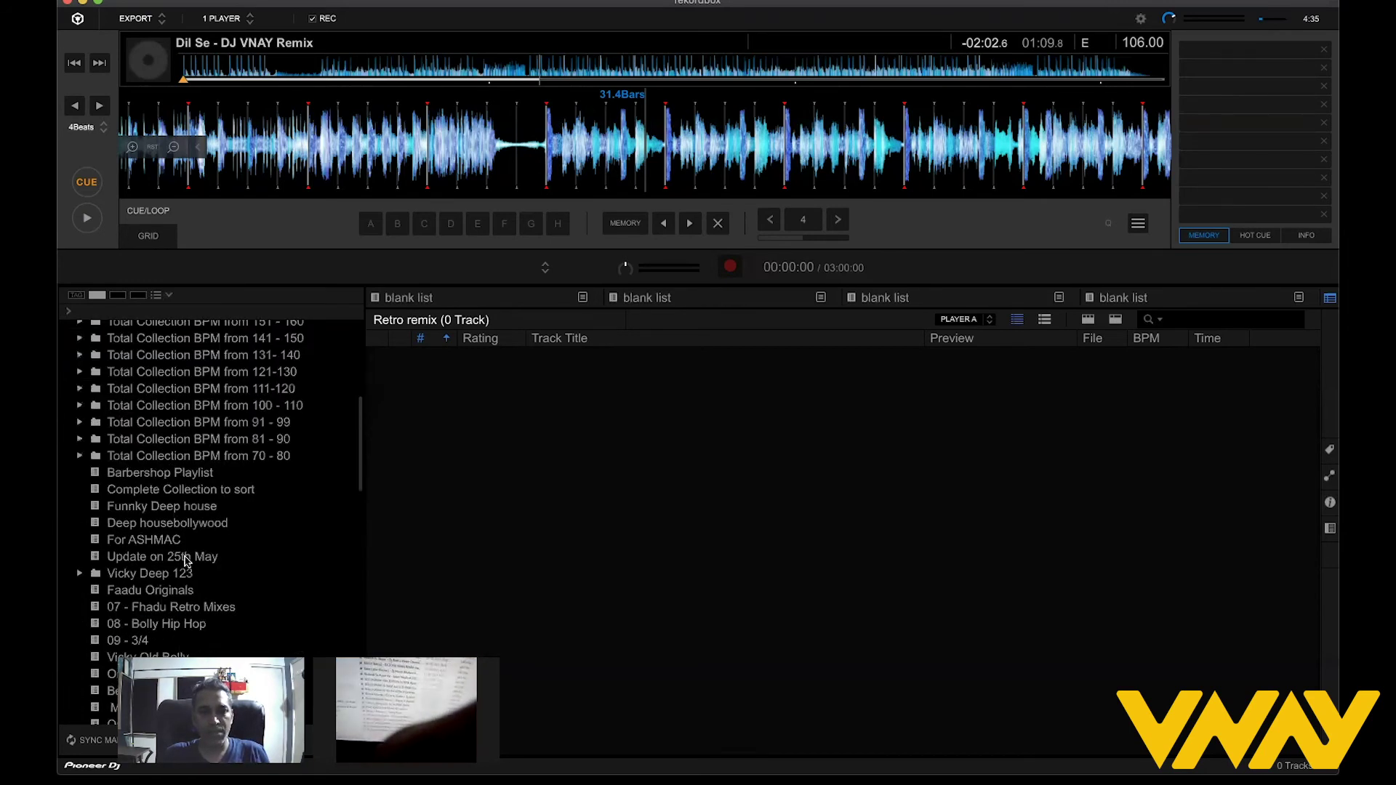
click(240, 602)
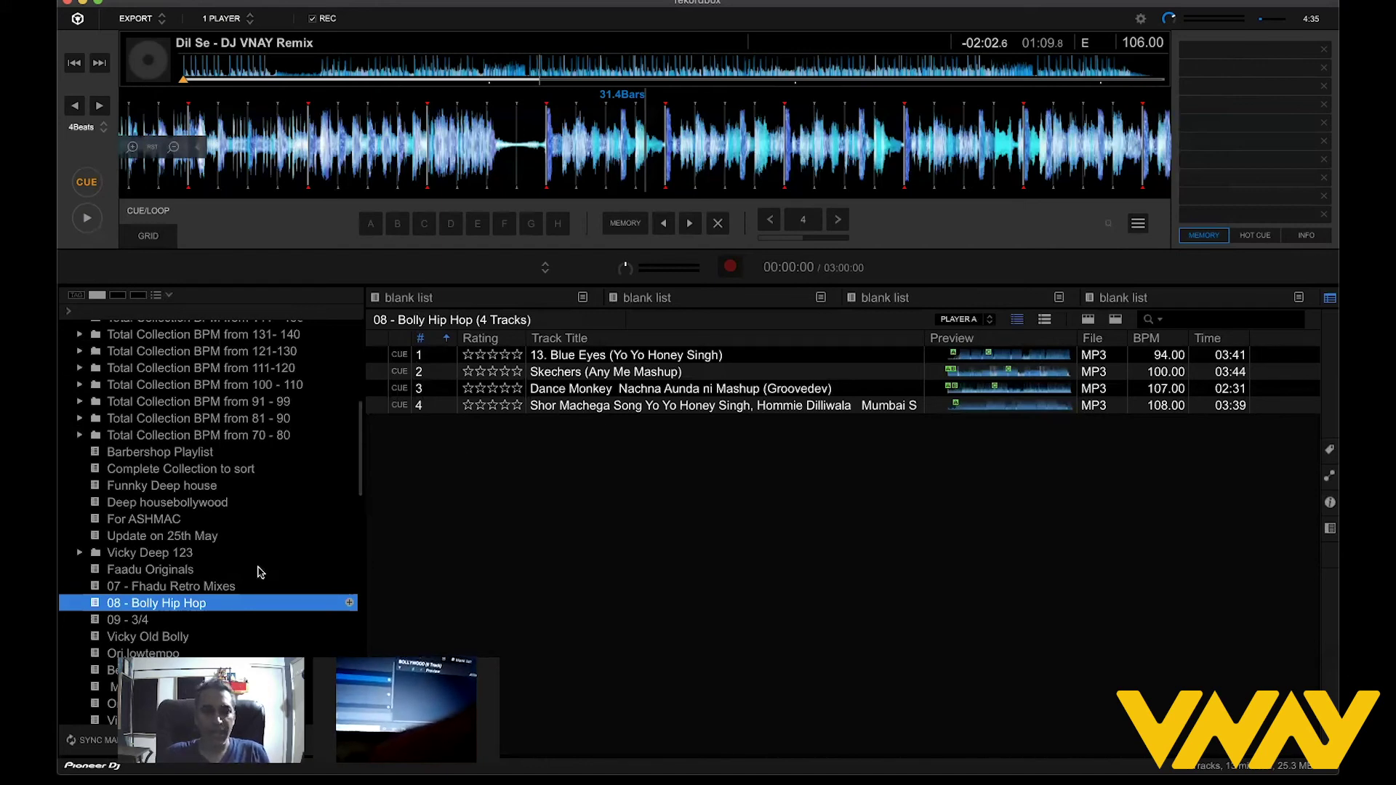
scroll(260, 572, down, 3)
scroll(260, 573, down, 5)
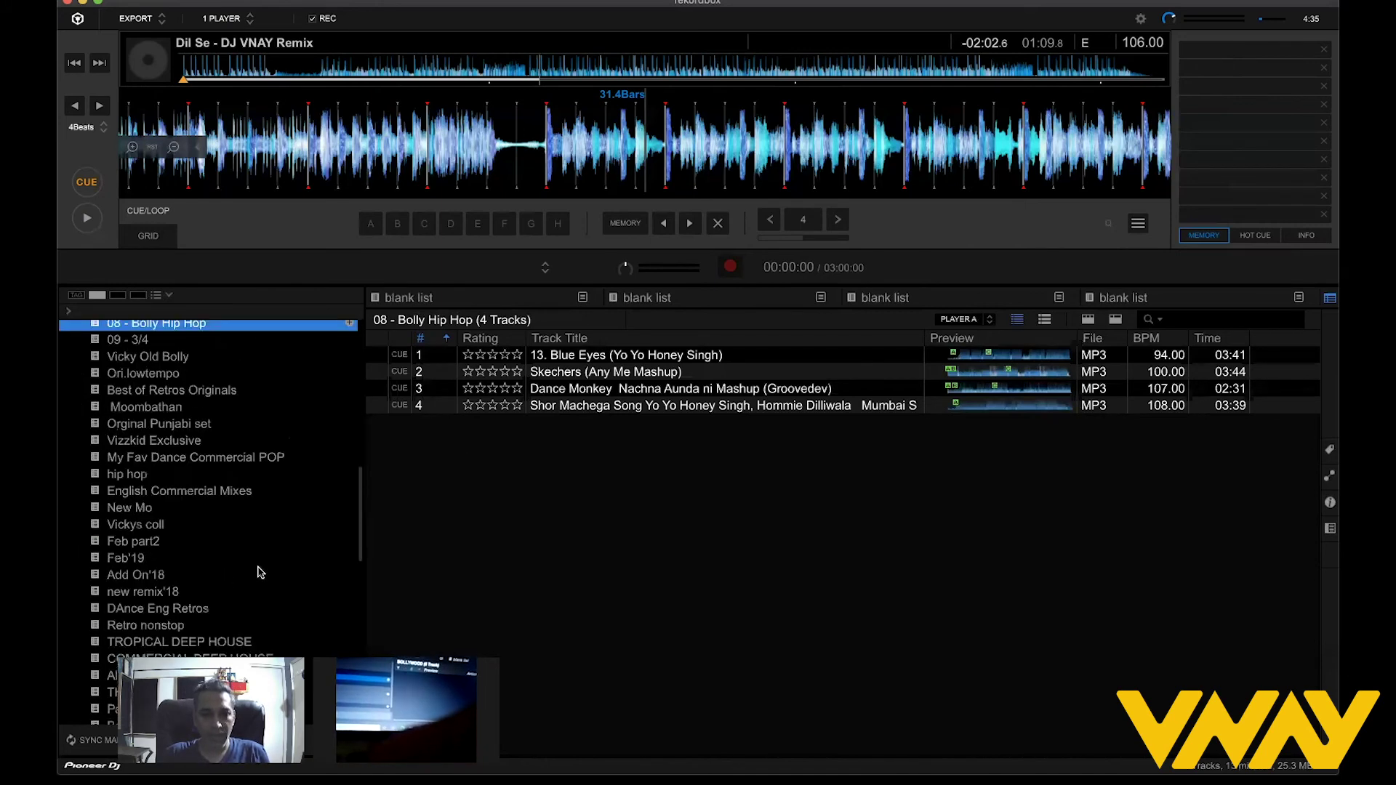
scroll(261, 573, down, 4)
scroll(261, 572, down, 1)
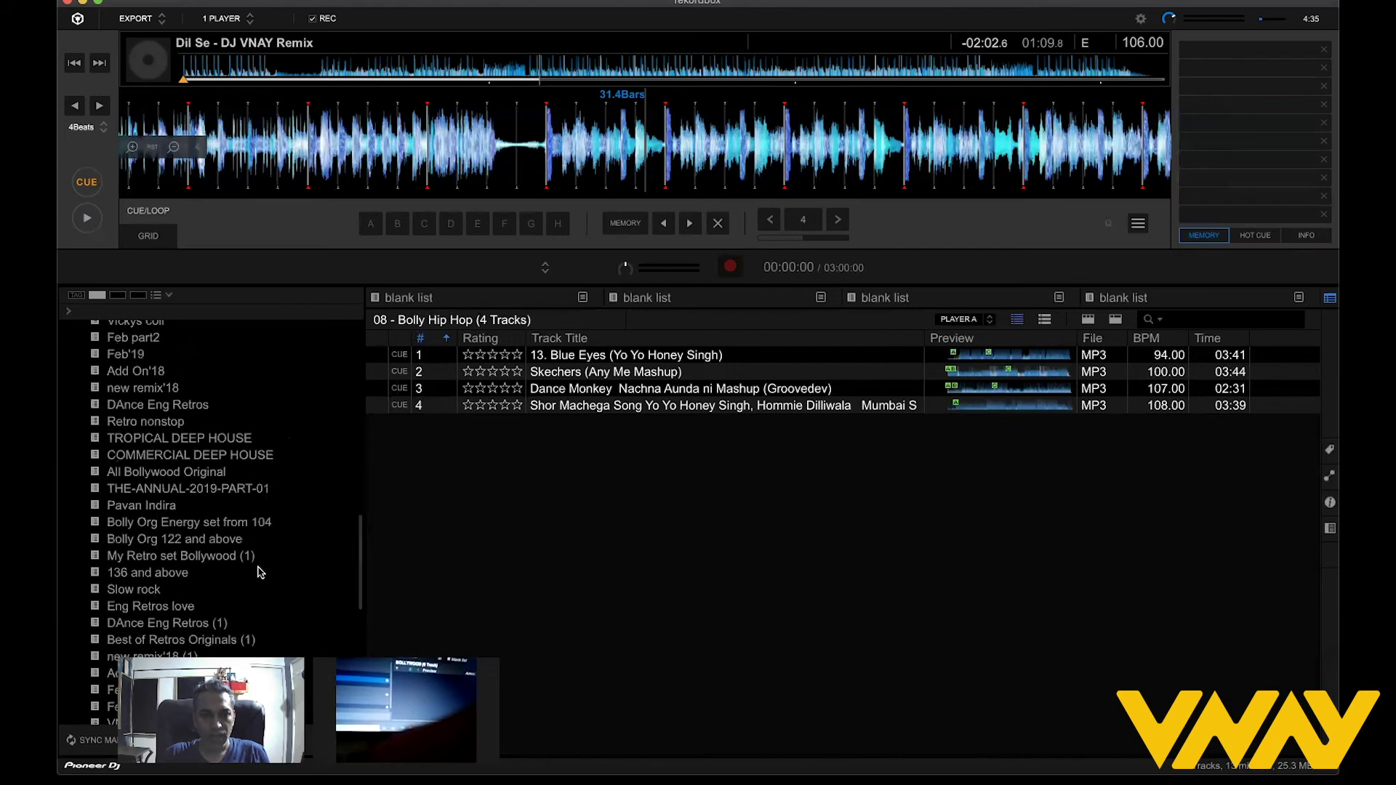
scroll(260, 572, down, 1)
scroll(260, 572, down, 3)
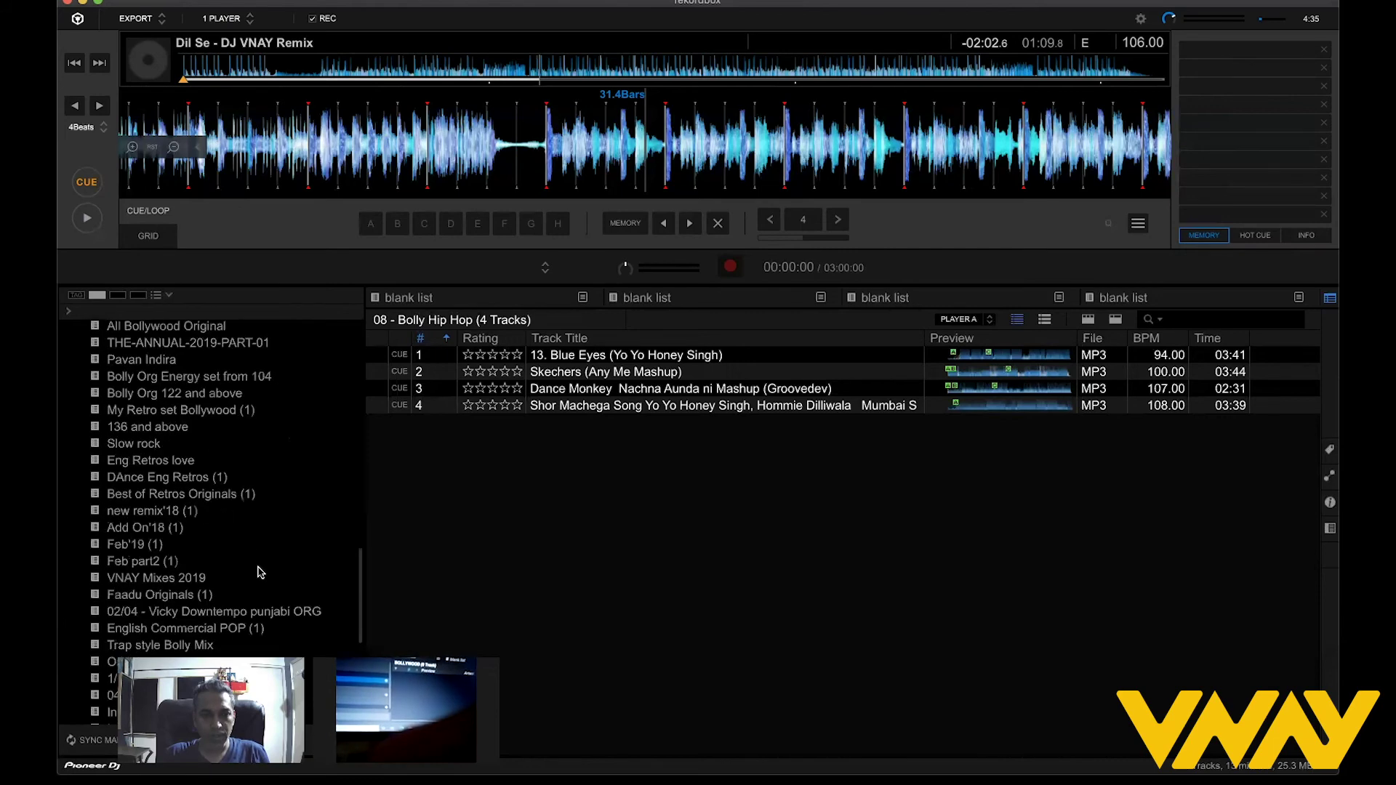
scroll(261, 572, down, 2)
scroll(260, 573, down, 2)
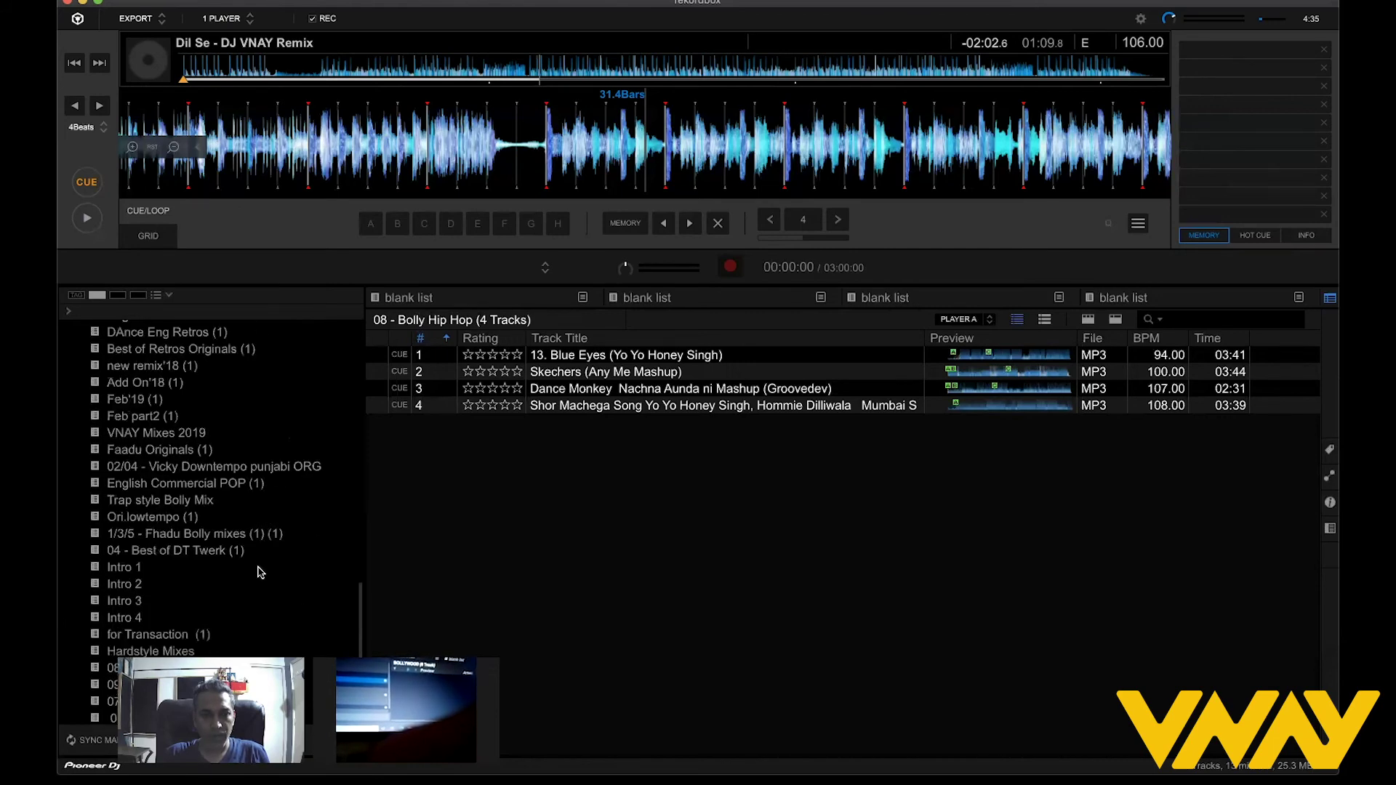
scroll(260, 572, down, 2)
click(205, 580)
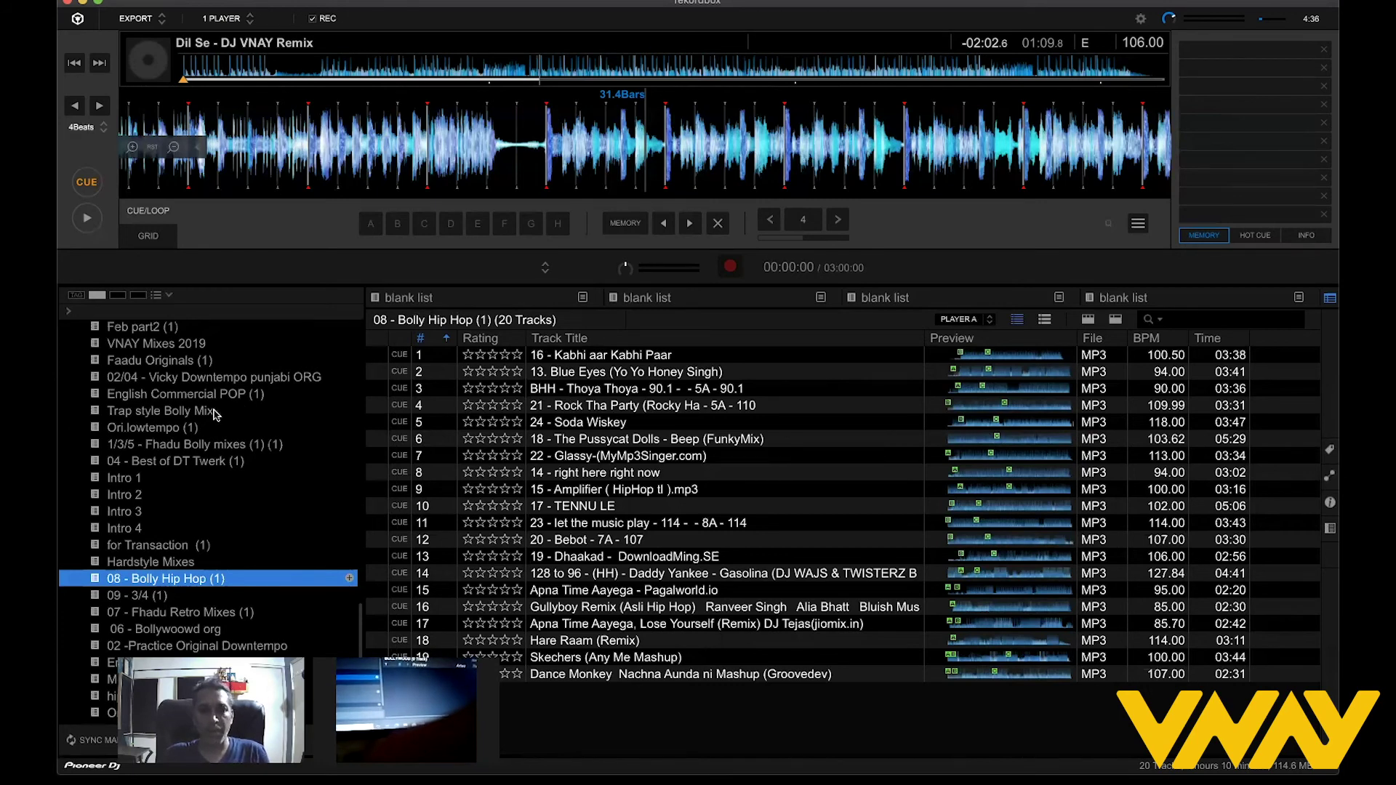
View the Bollywood folder, open the All Mix Track for Class playlist and select its Intro Theme track.
scroll(215, 414, up, 10)
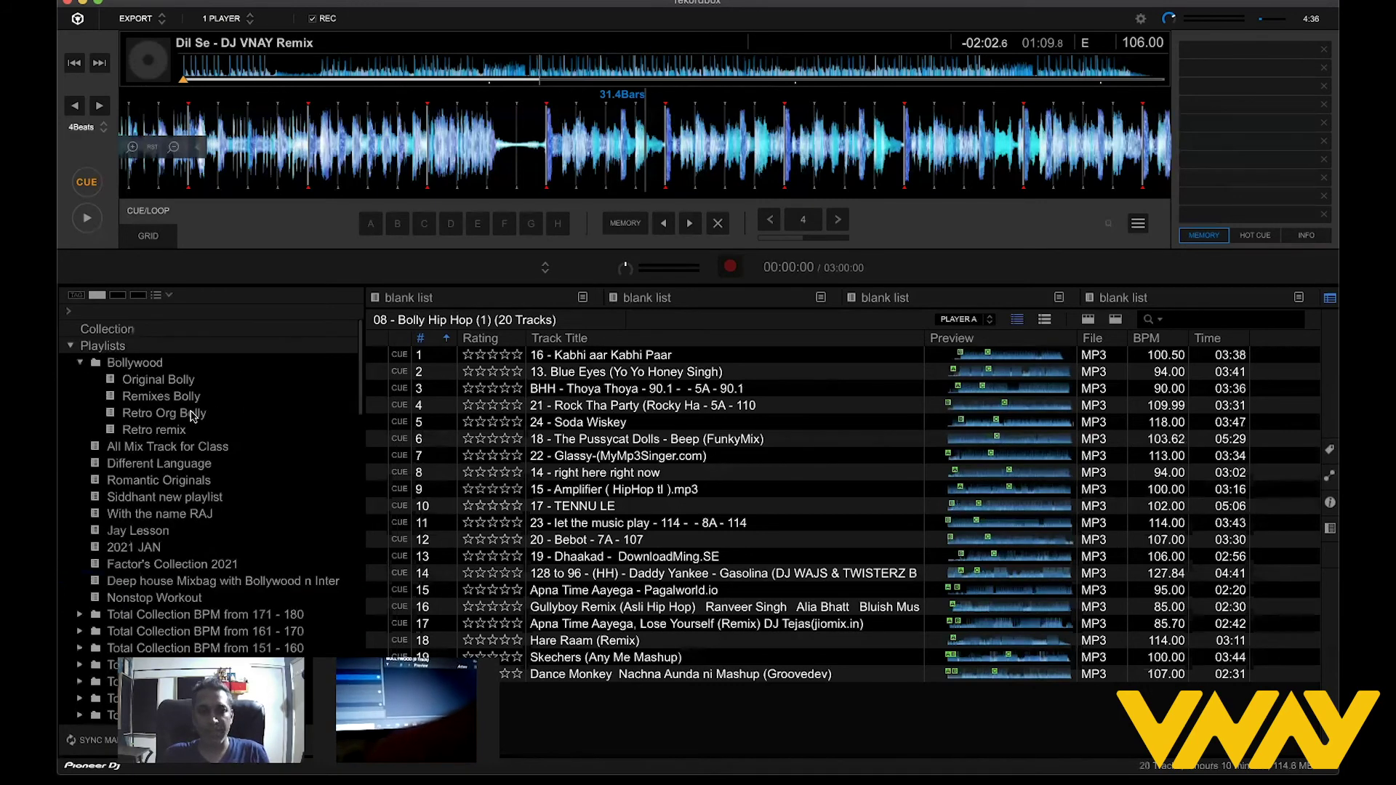
click(163, 366)
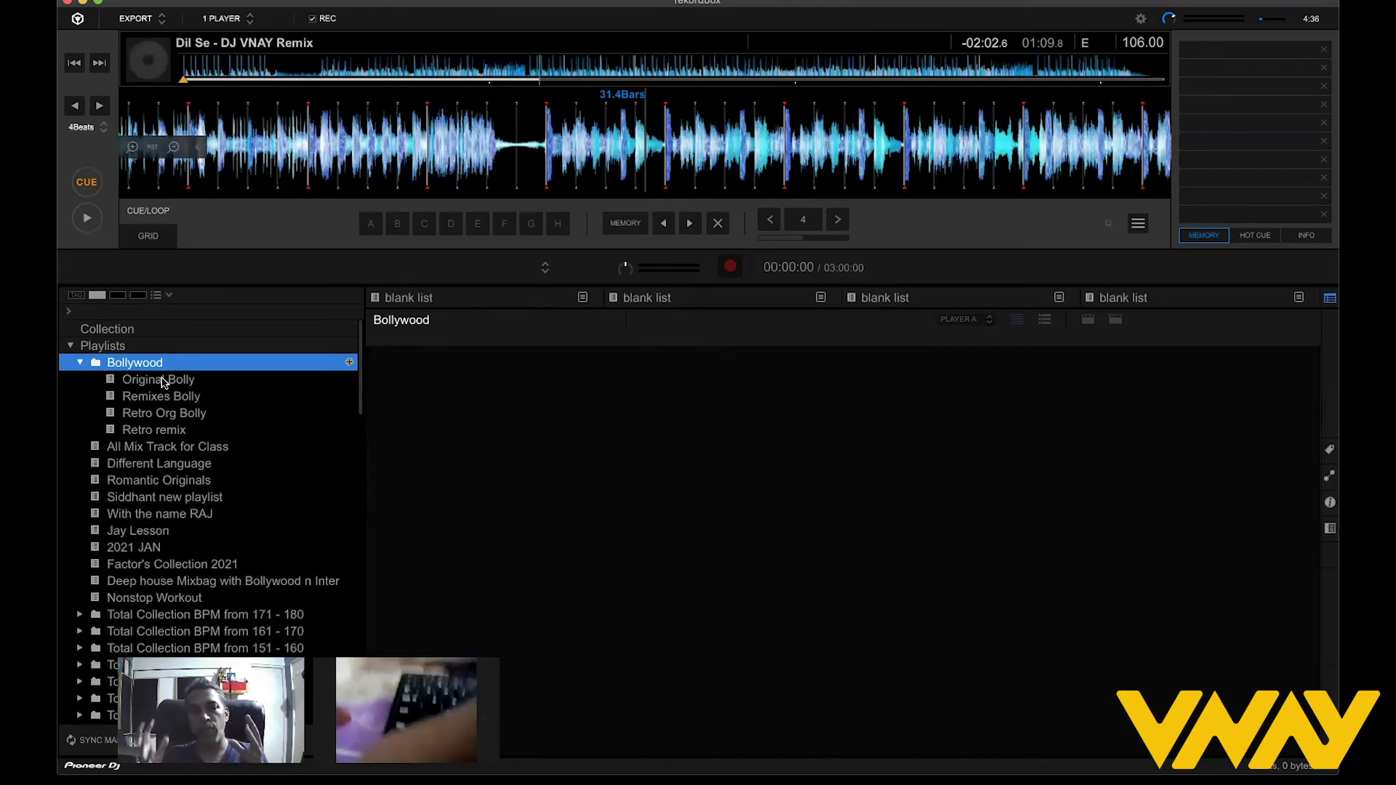
click(170, 448)
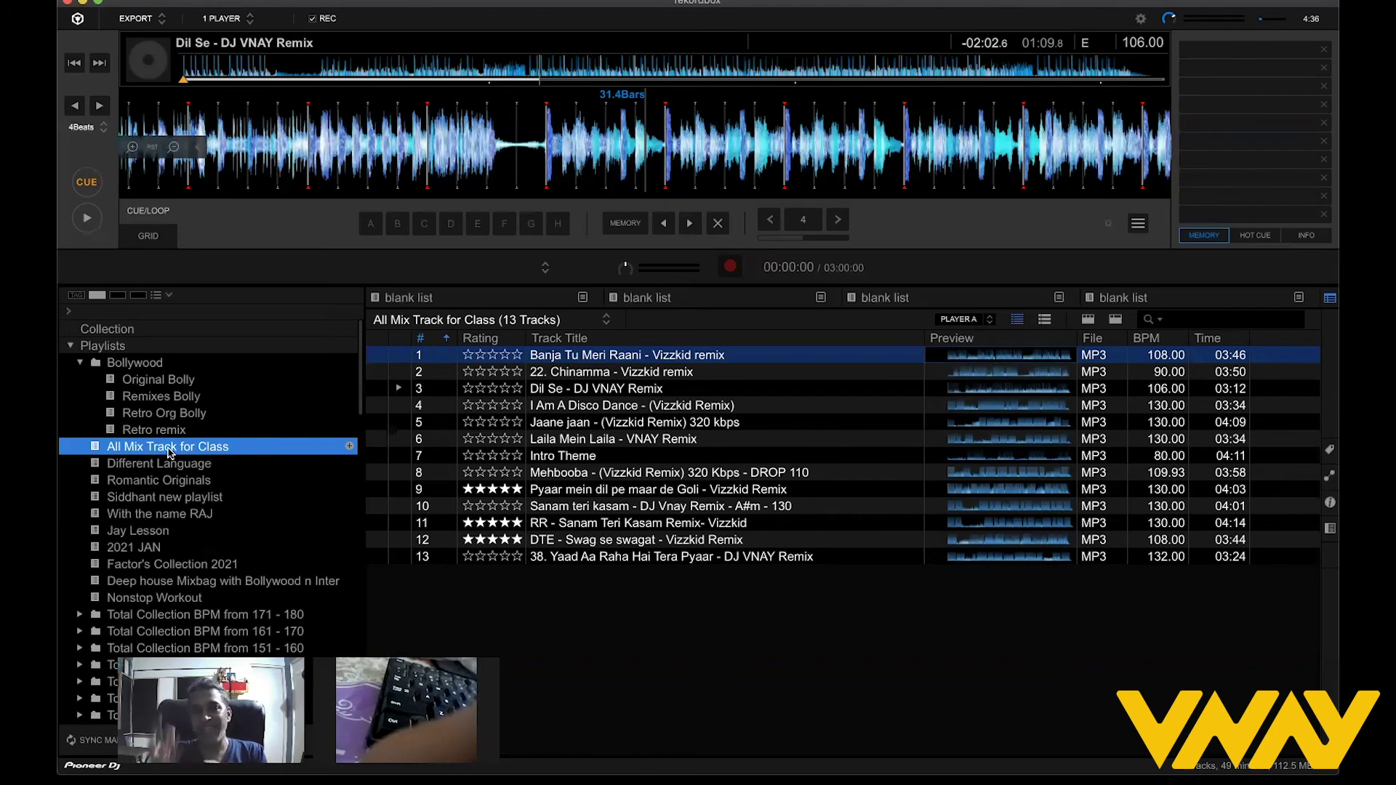
click(578, 457)
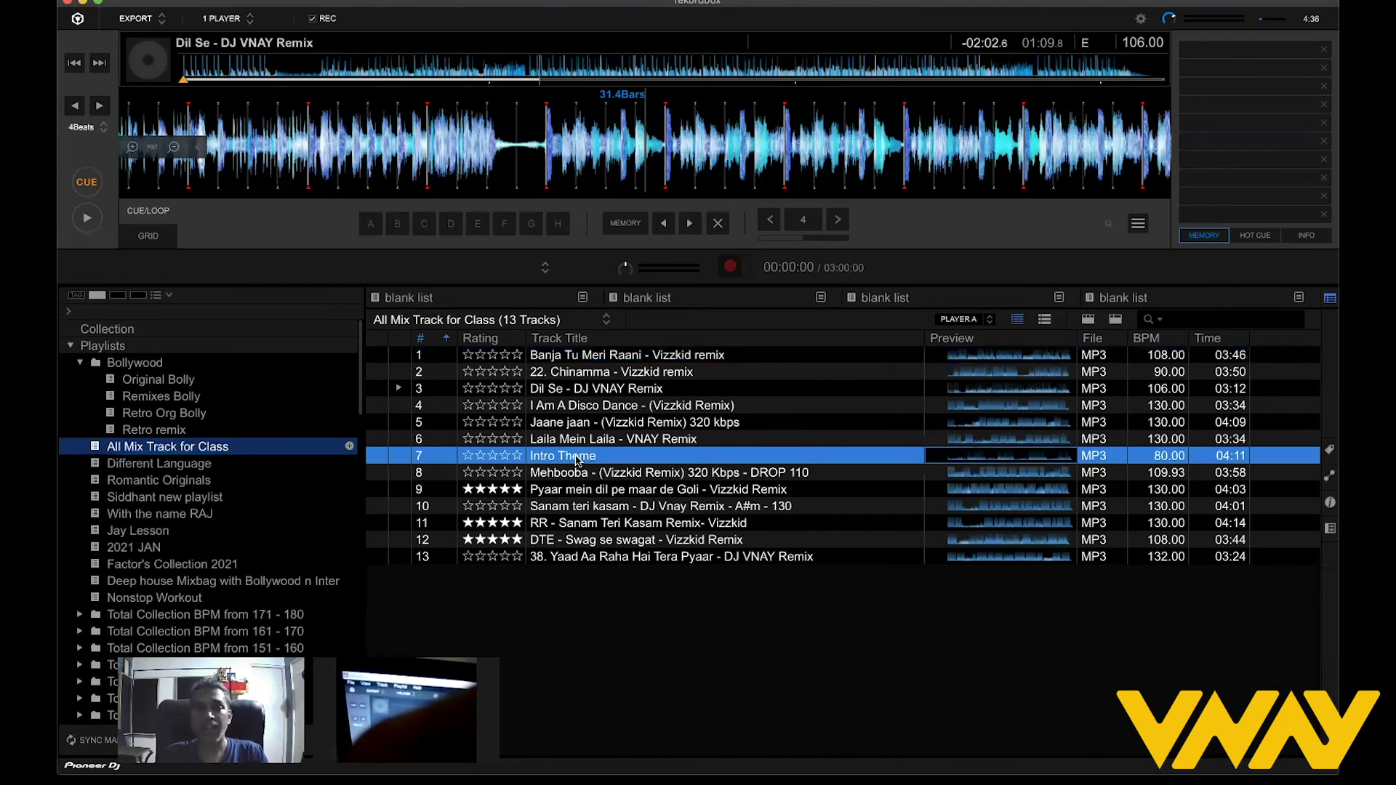
Create a playlist named Romantic Bolly Org inside the Bollywood folder.
right_click(143, 365)
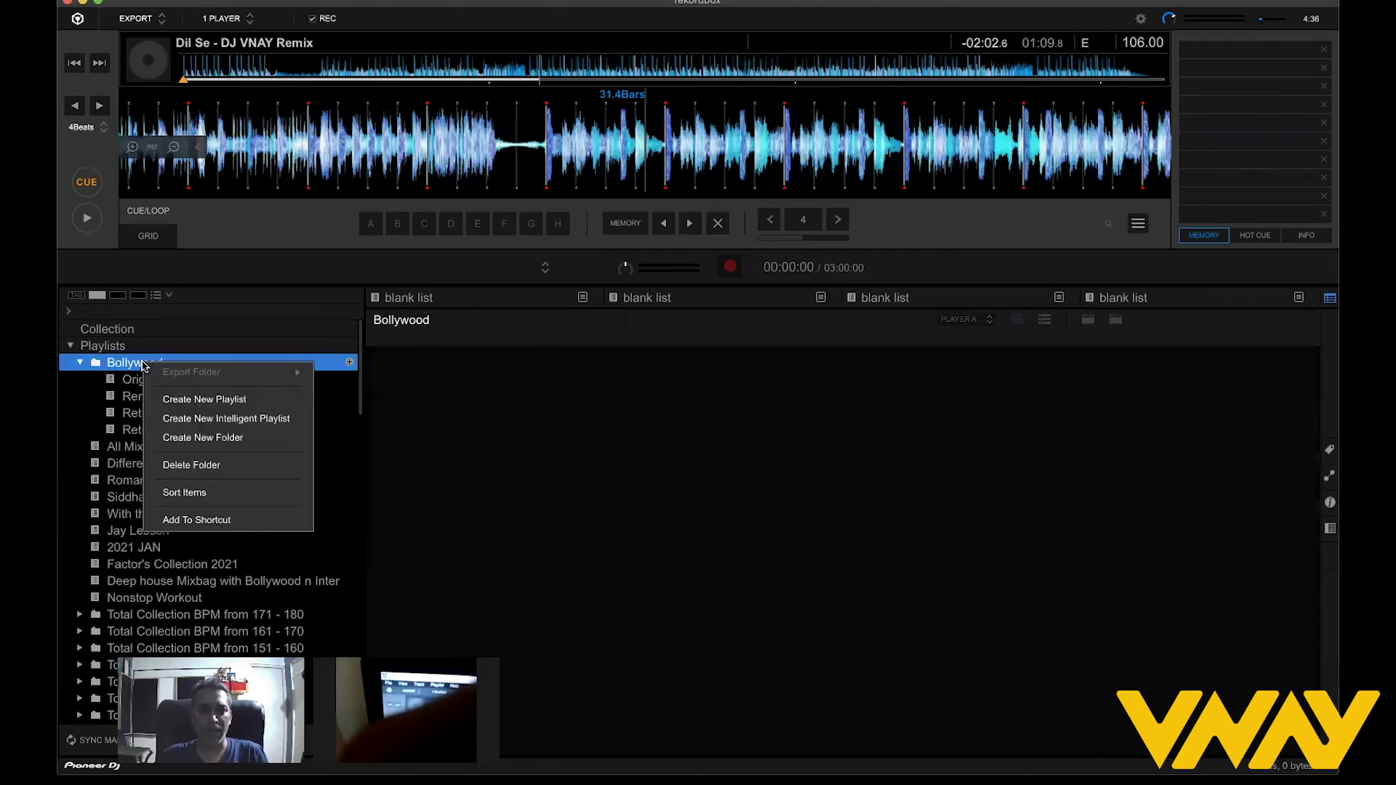
click(180, 402)
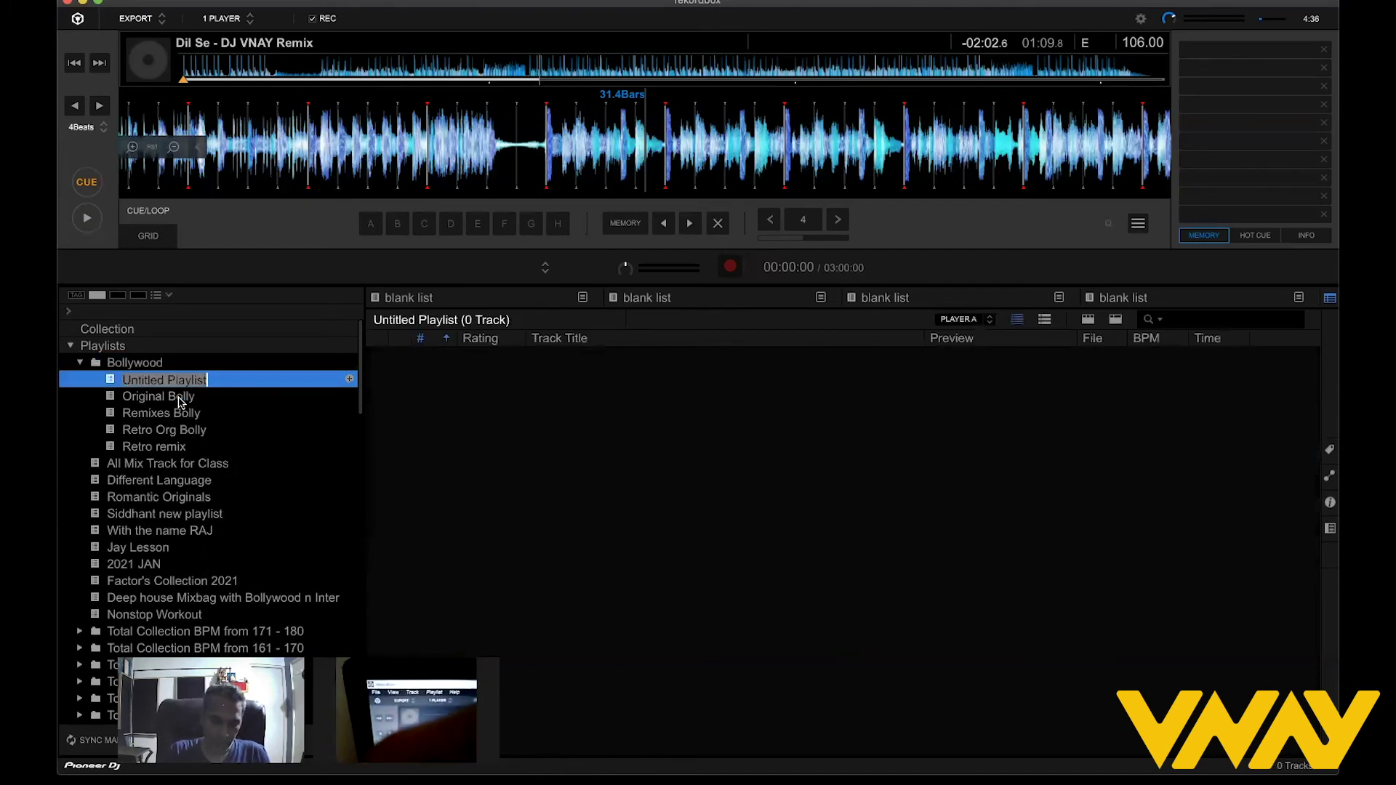
text(Romanti)
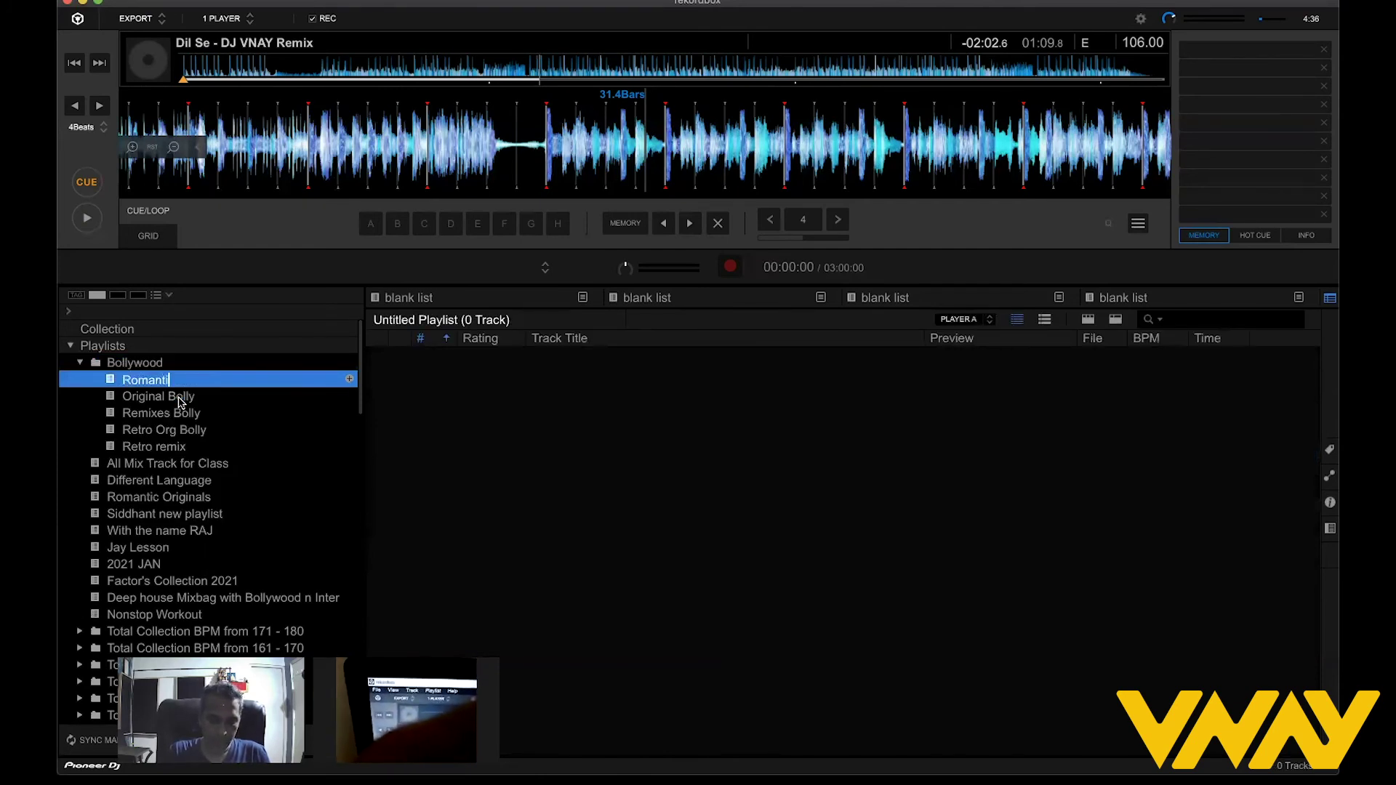
text(c Bolly)
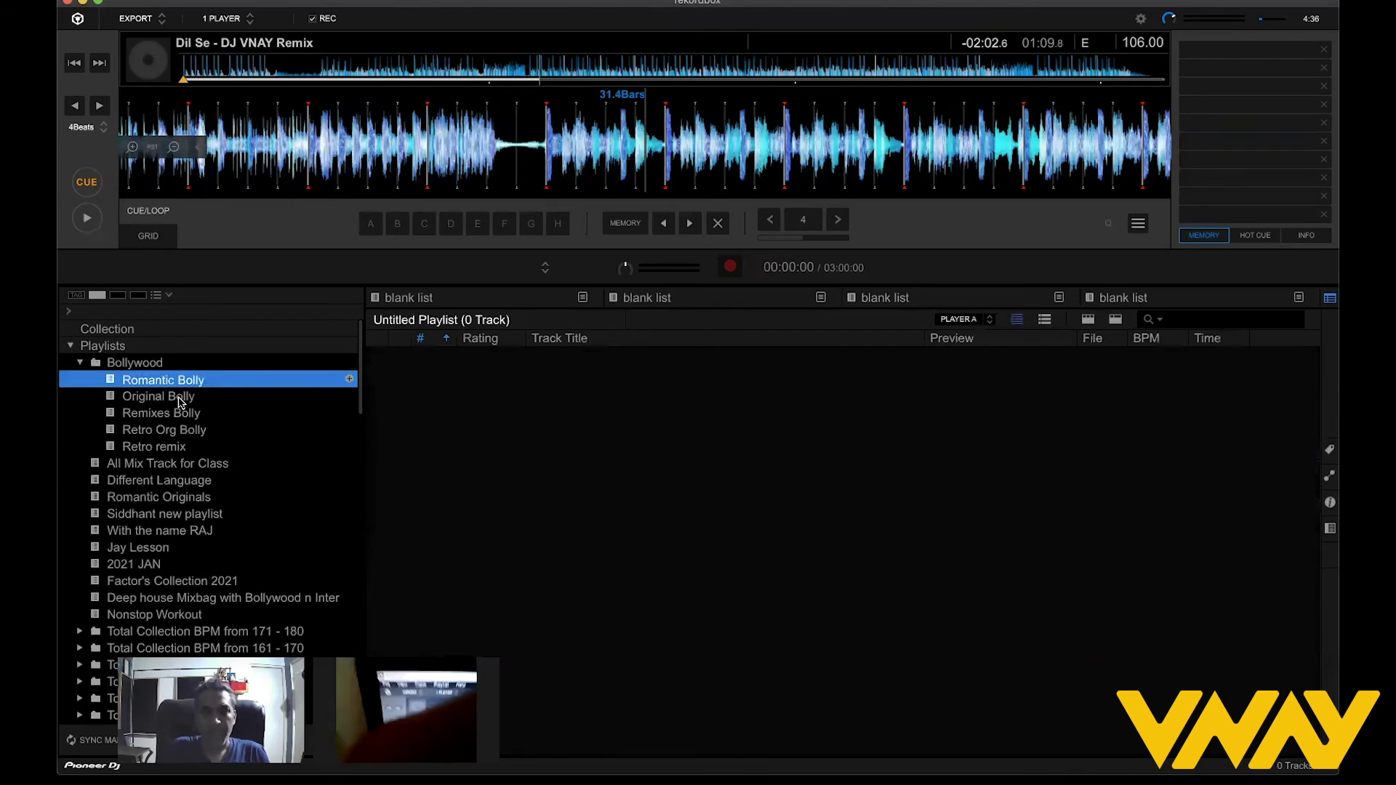
text( Org)
key(Return)
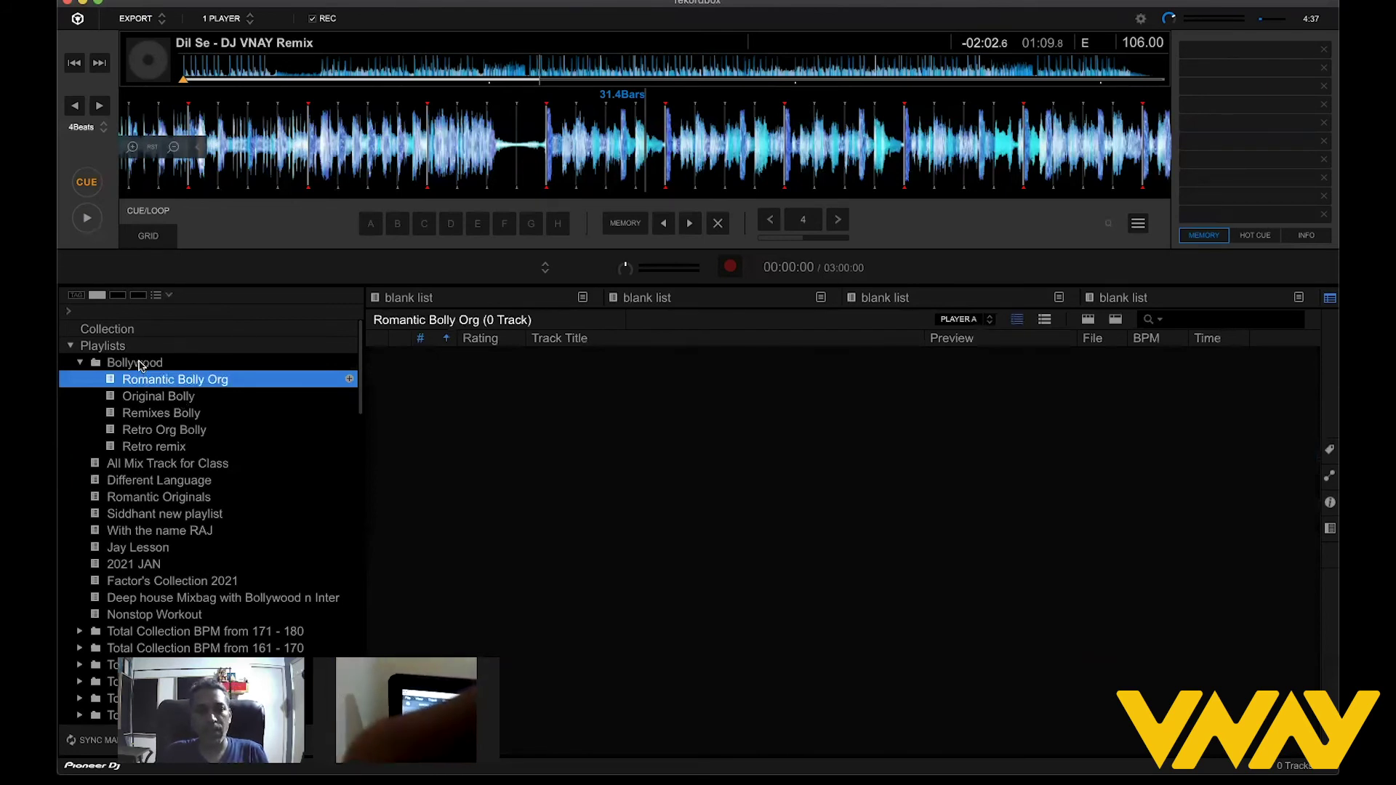
Create a playlist named Romantic Bolly Mixes inside the Bollywood folder.
right_click(140, 364)
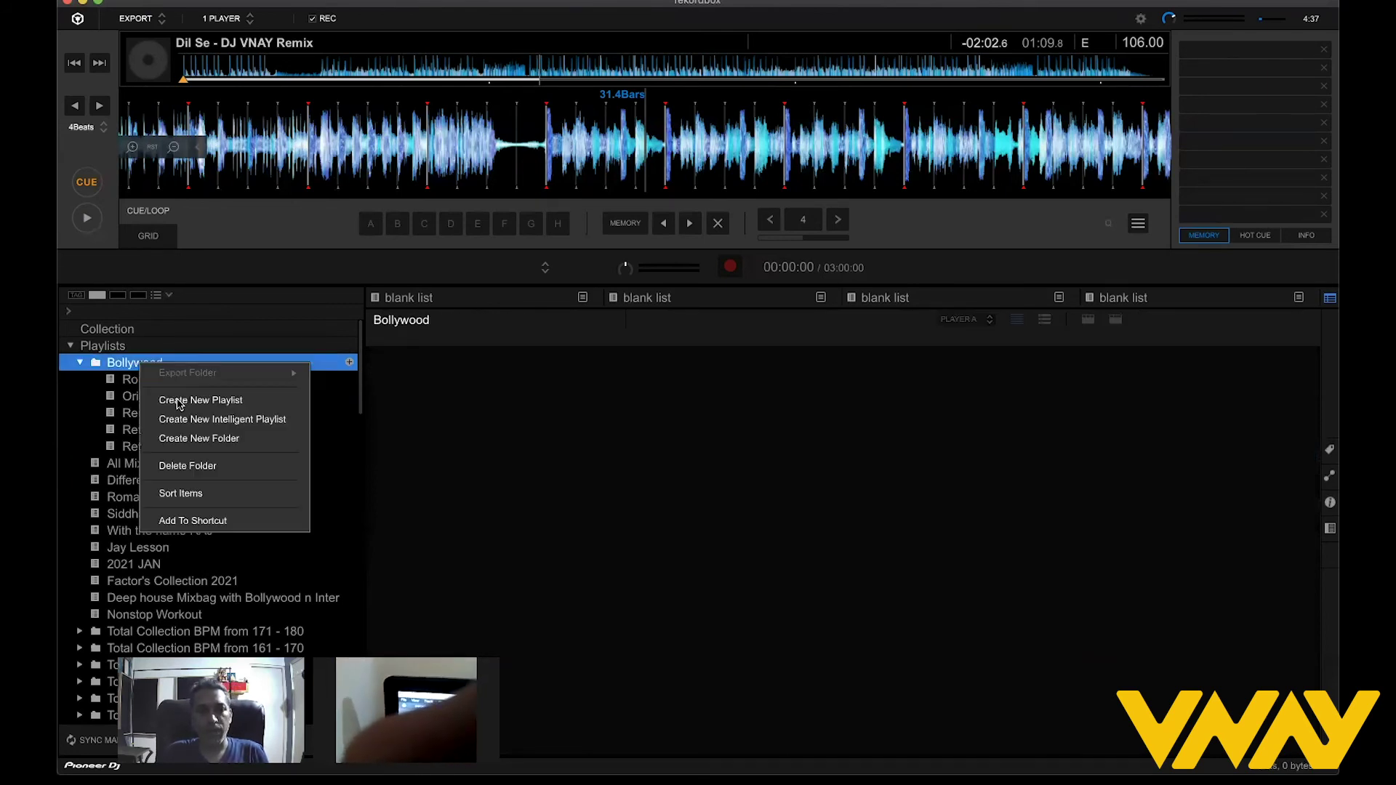
click(178, 401)
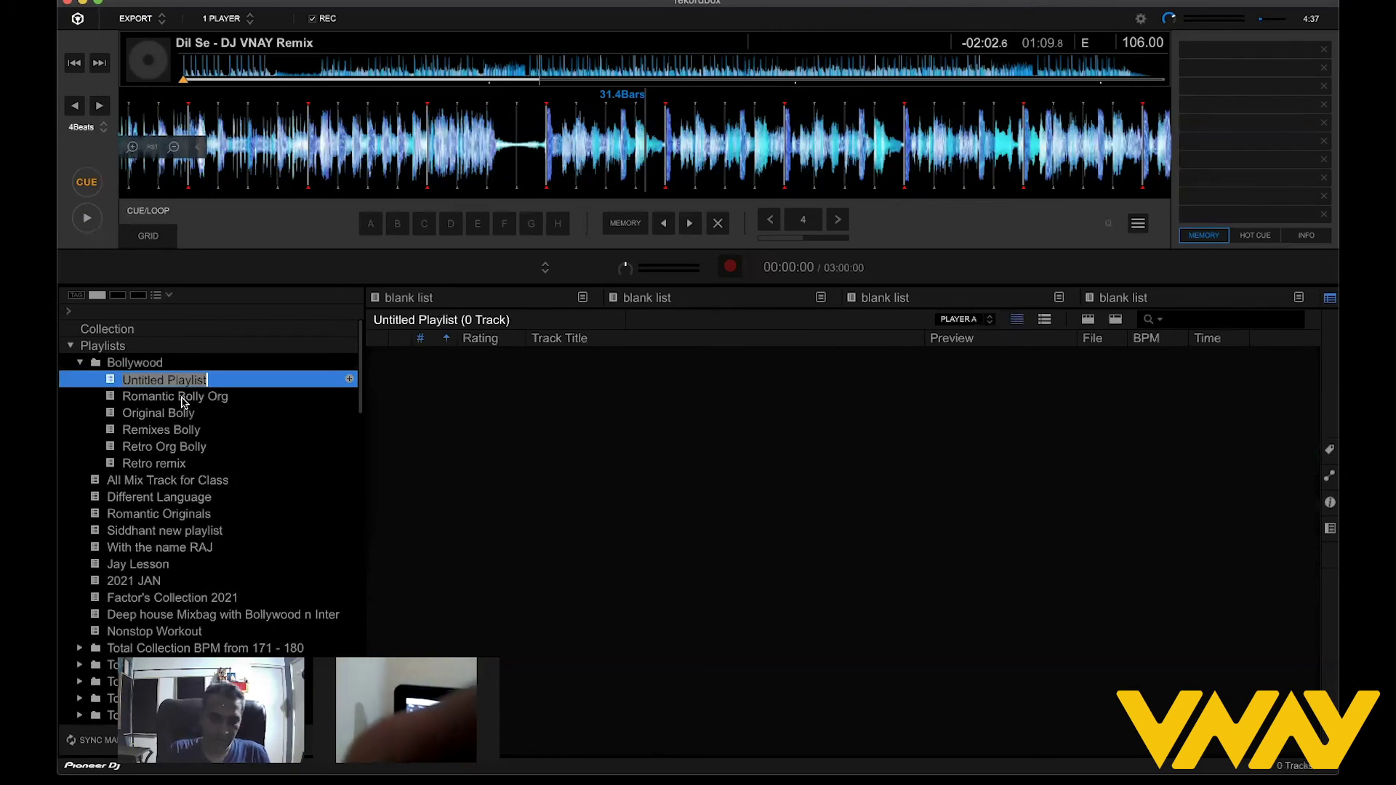
text(Roman)
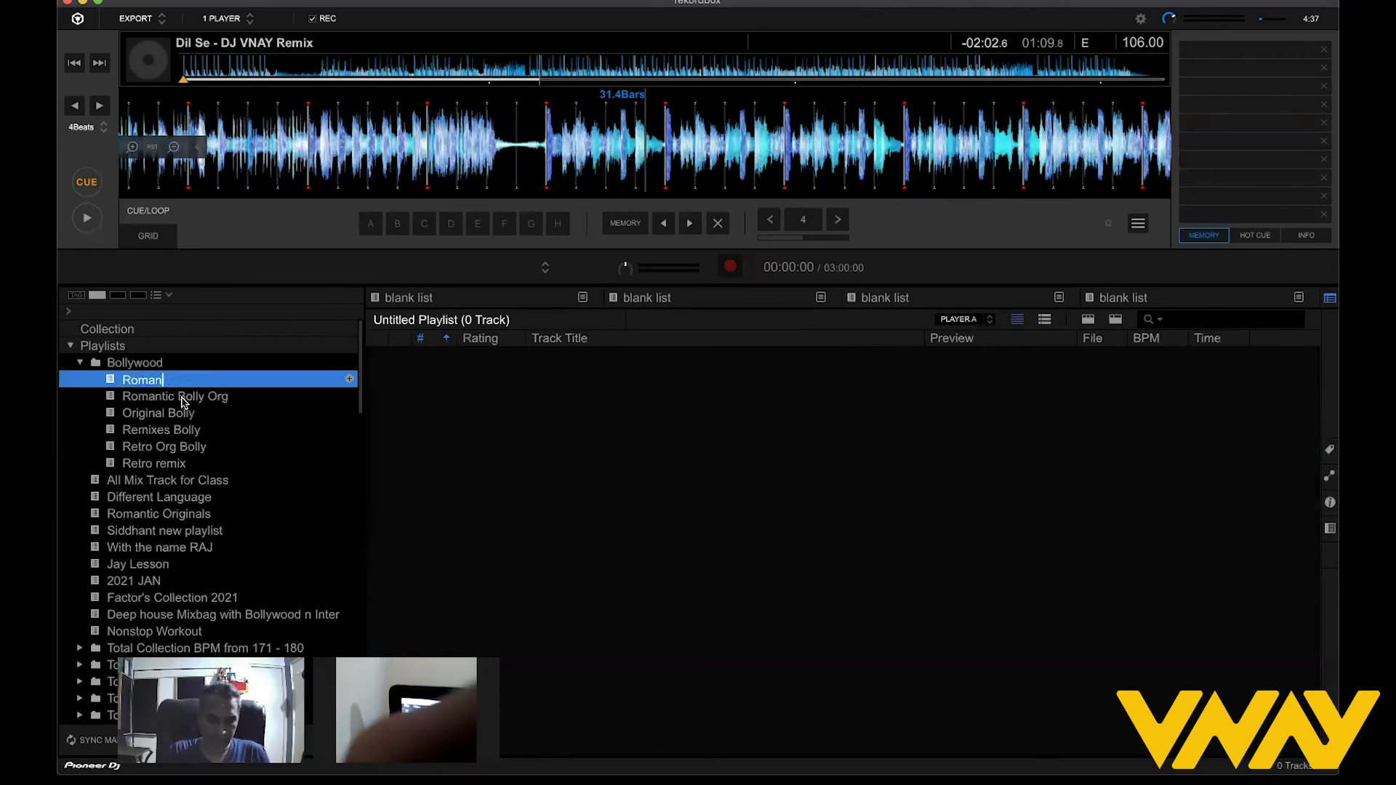
text(tic Boll)
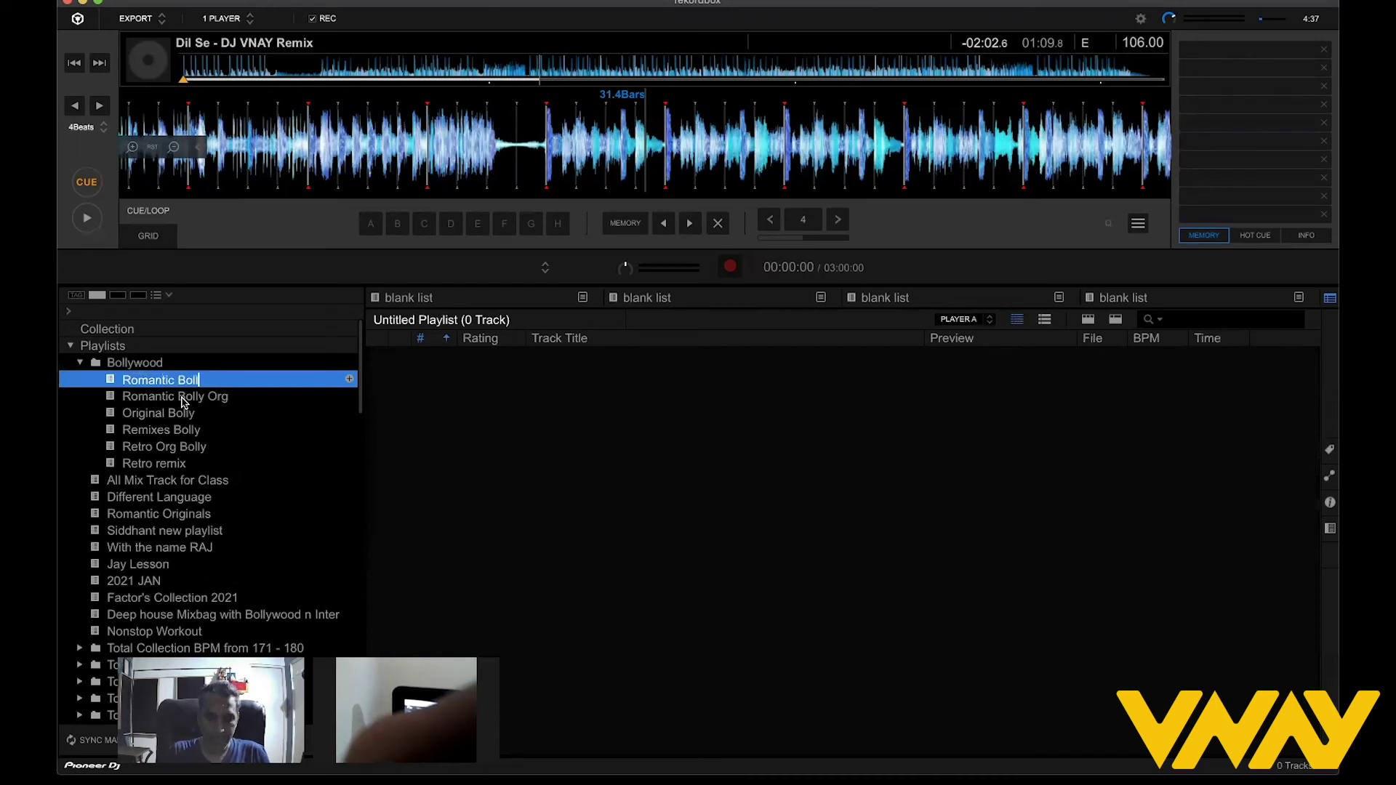
text(y Mixes)
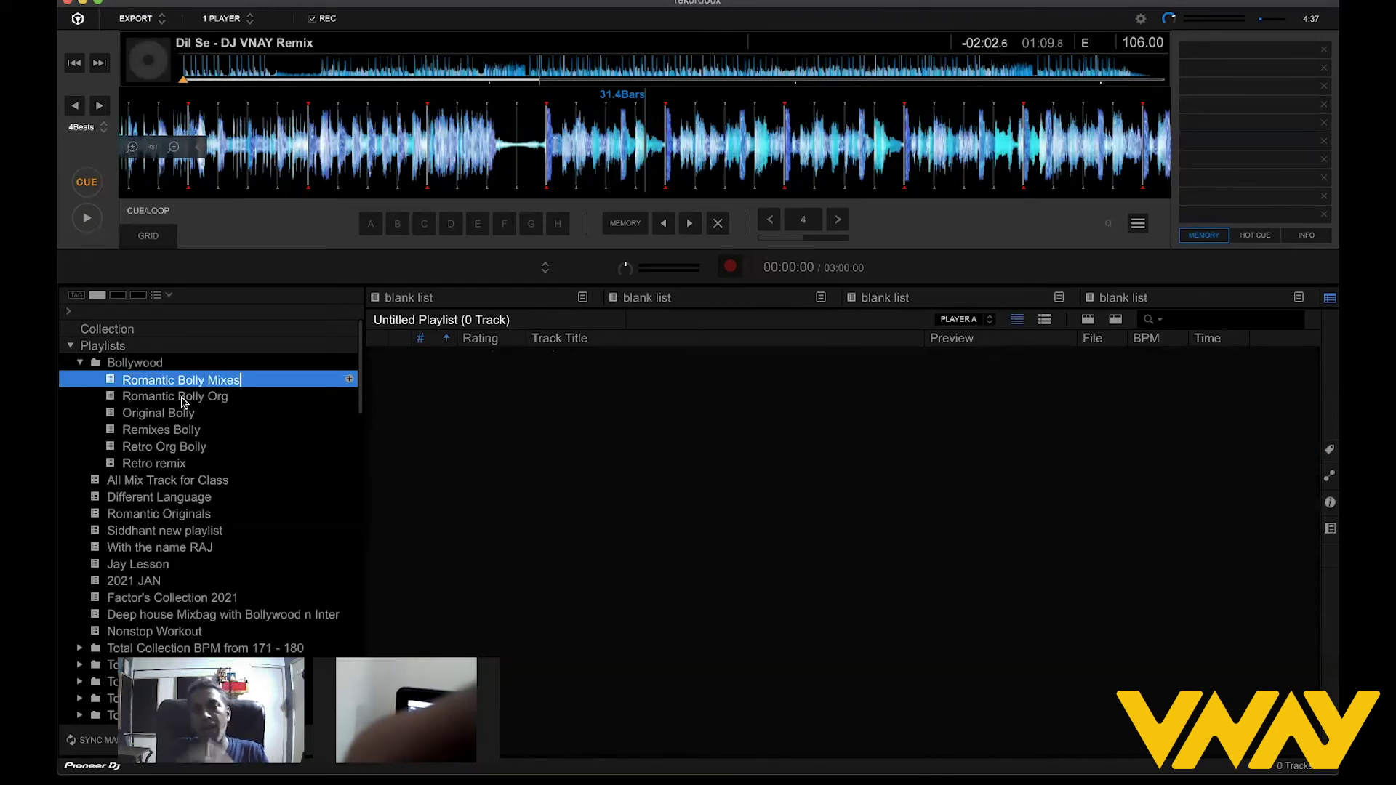
key(Return)
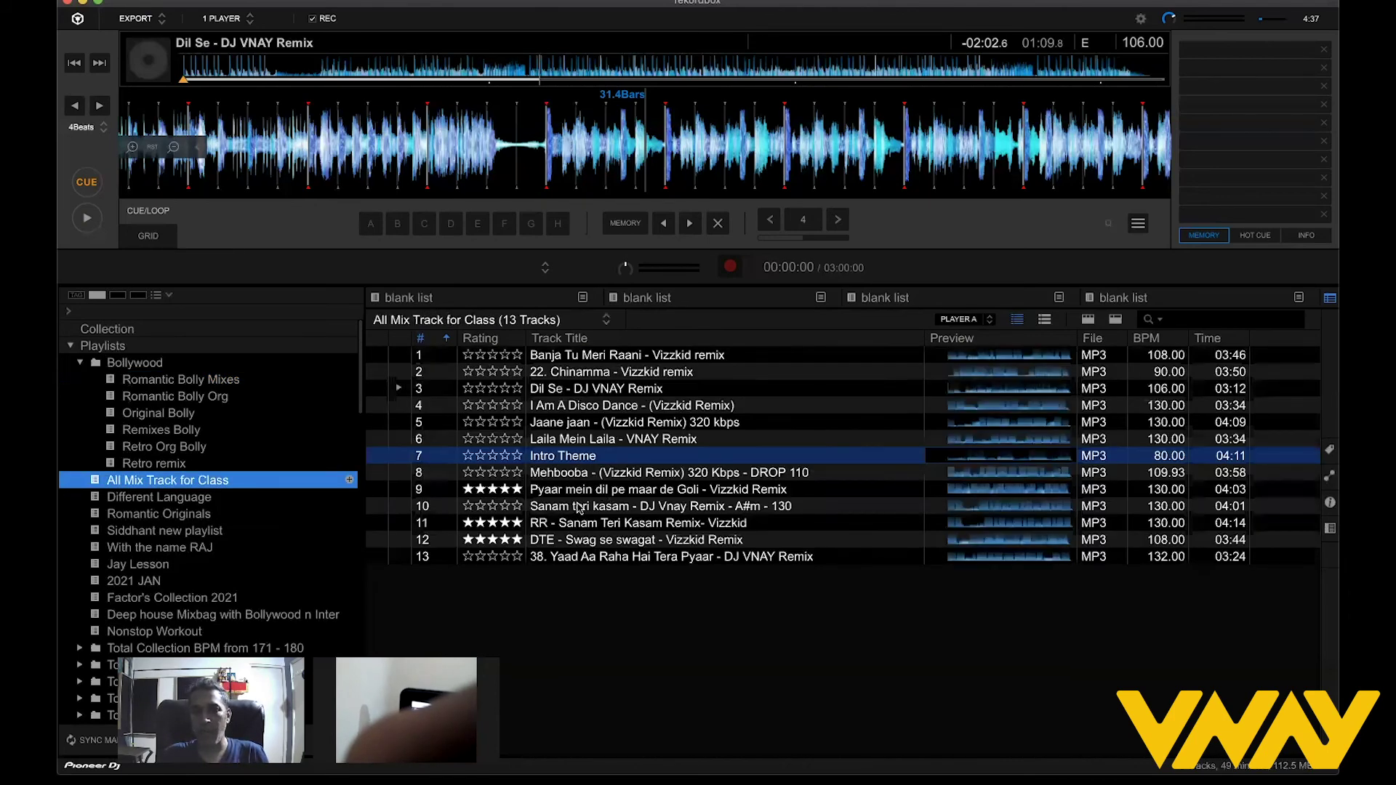
Load Sanam teri kasam - DJ Vnay Remix from All Mix Track for Class and audition its intro, quiet section and drop.
click(578, 506)
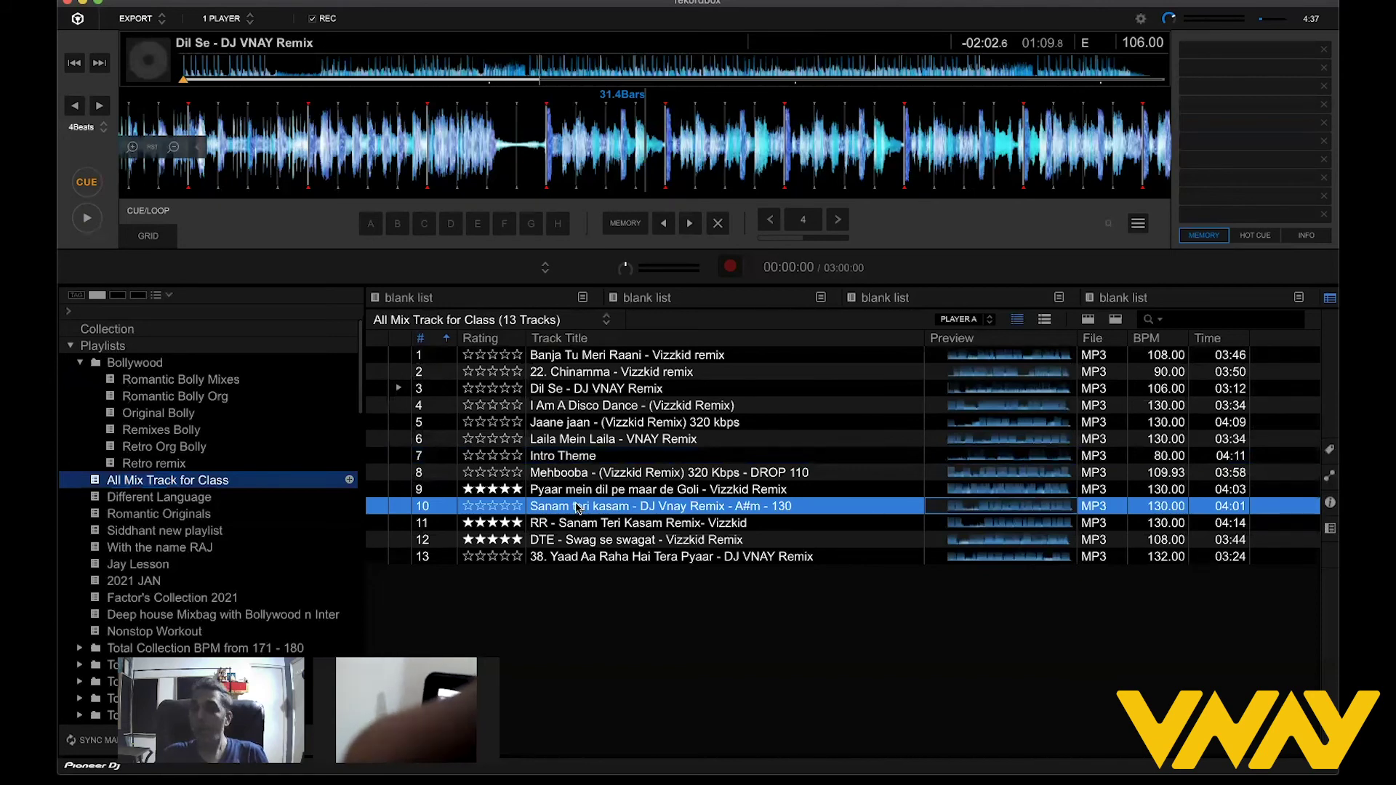
double_click(578, 506)
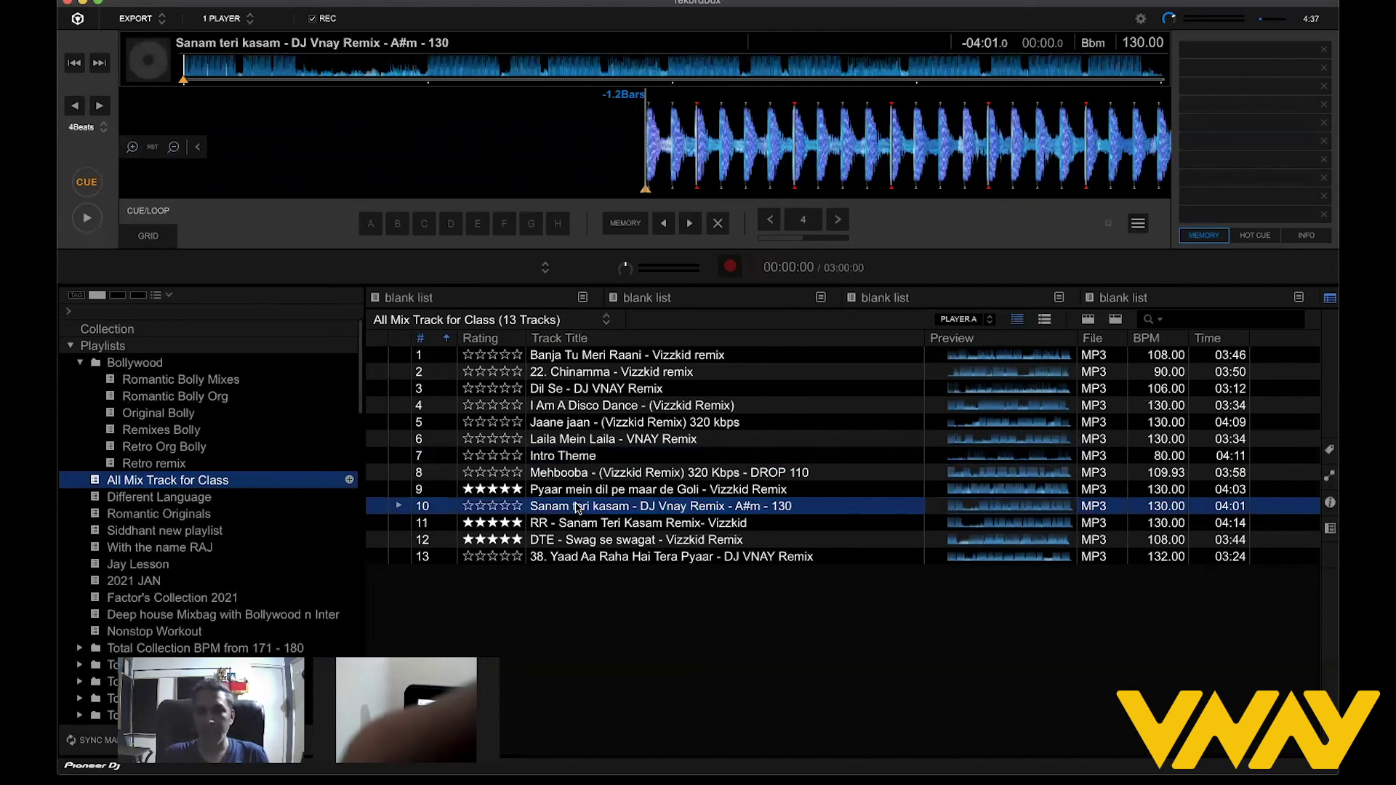
key(space)
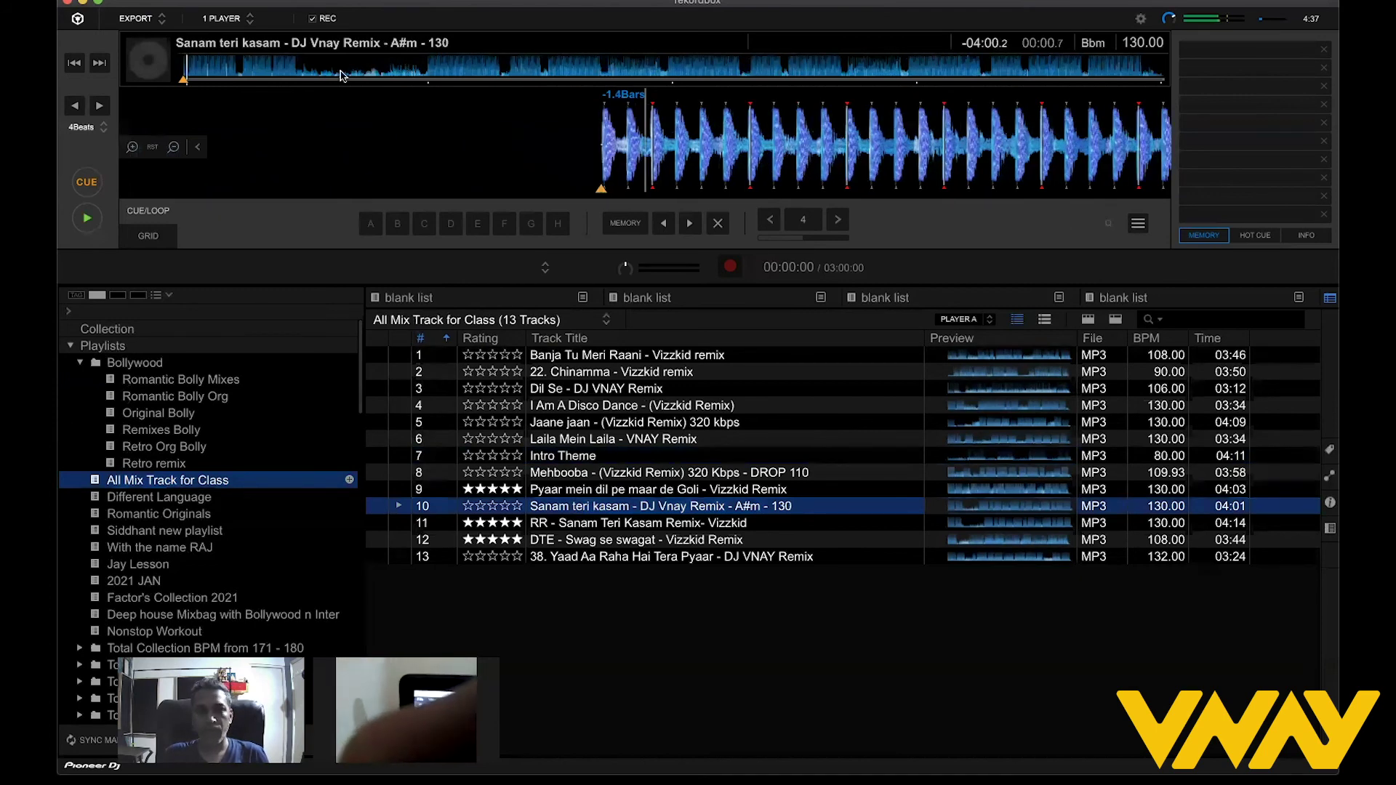
click(303, 69)
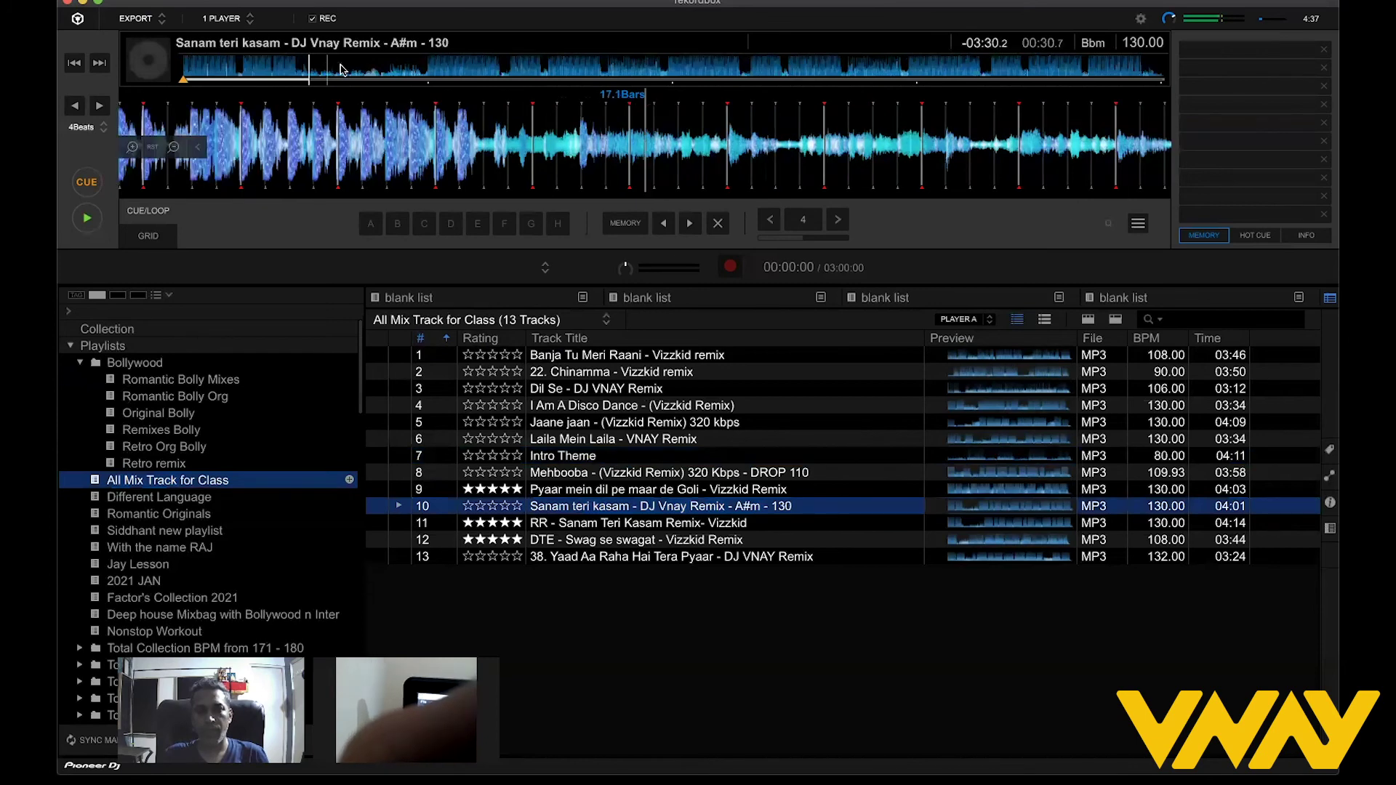
click(389, 70)
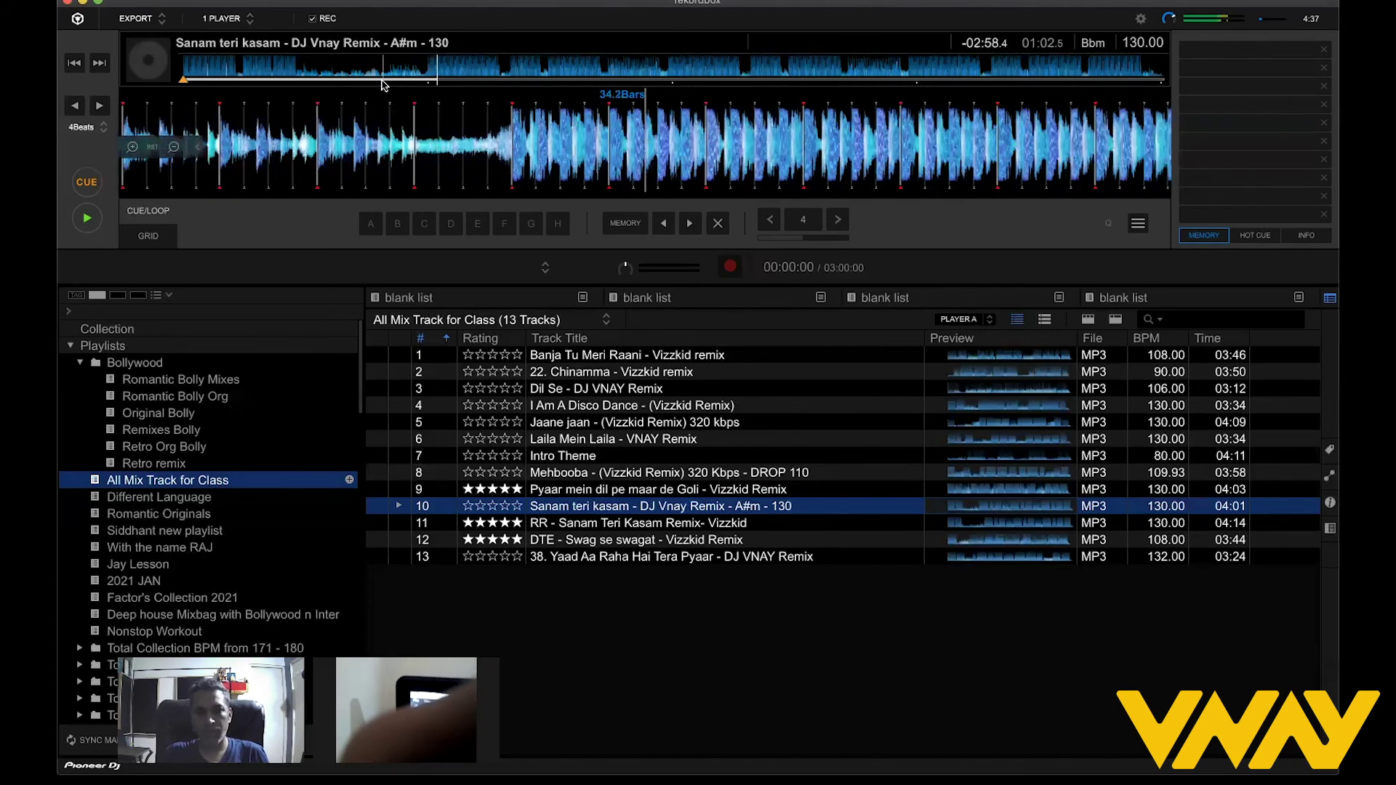
key(space)
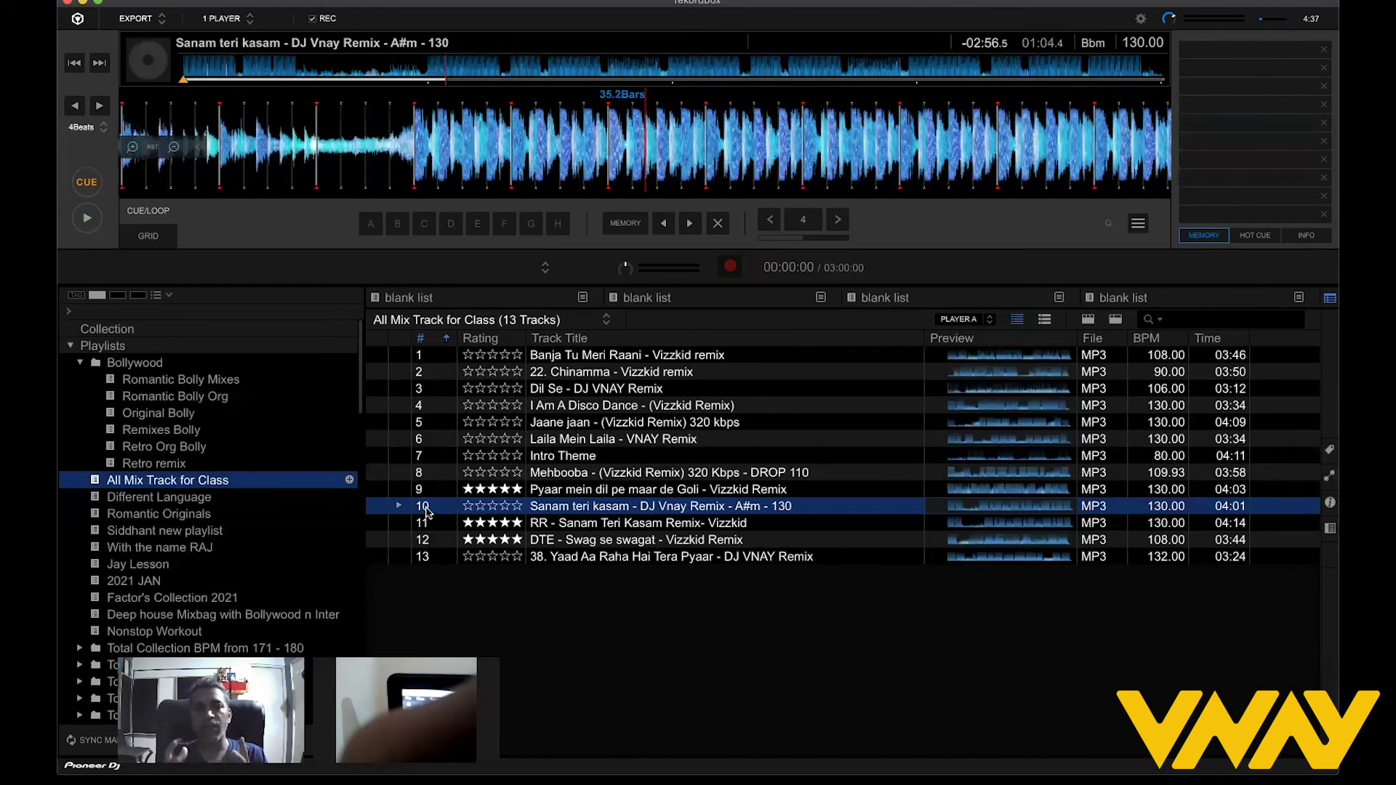
Select the RR - Sanam Teri Kasam Remix track, view the Retro remix playlist and return to All Mix Track for Class.
click(621, 521)
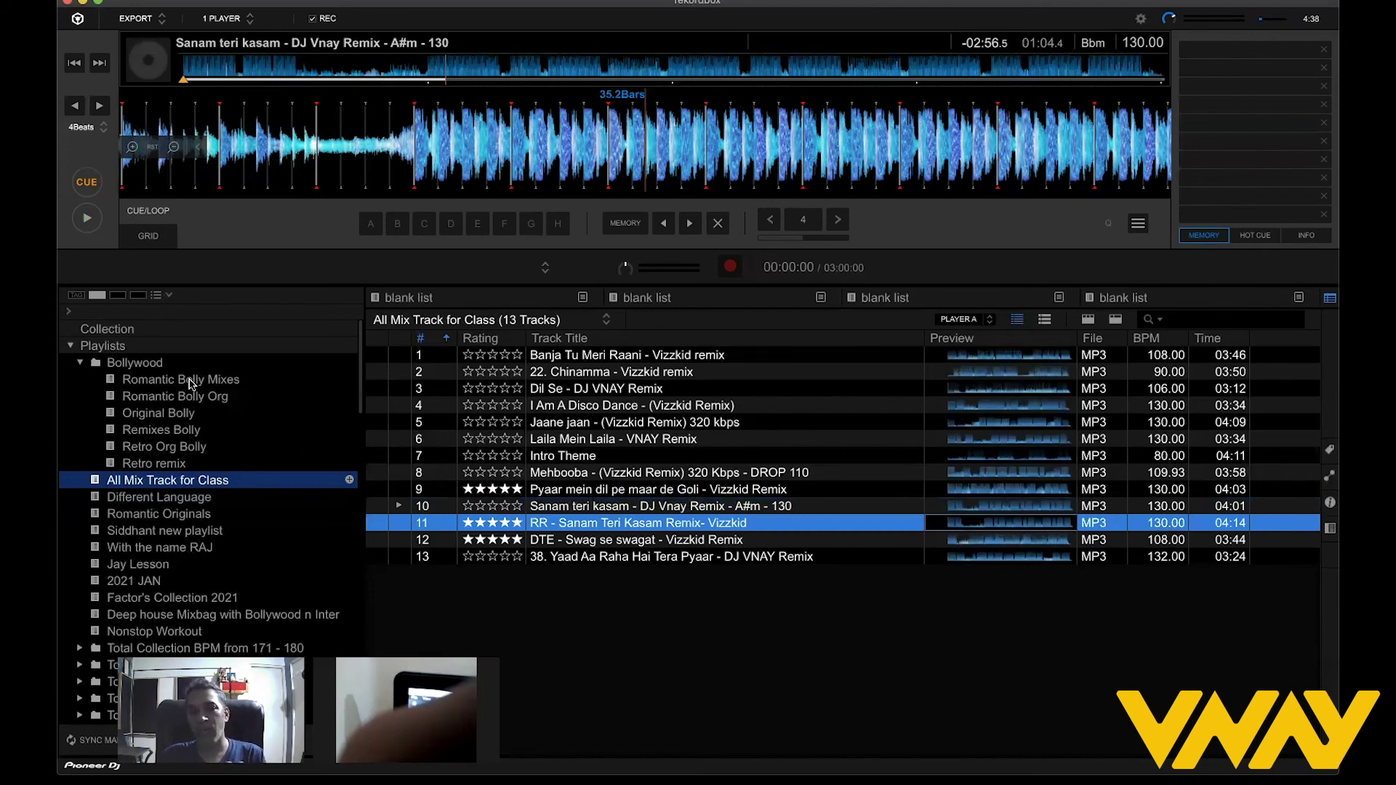
click(160, 453)
key(Down)
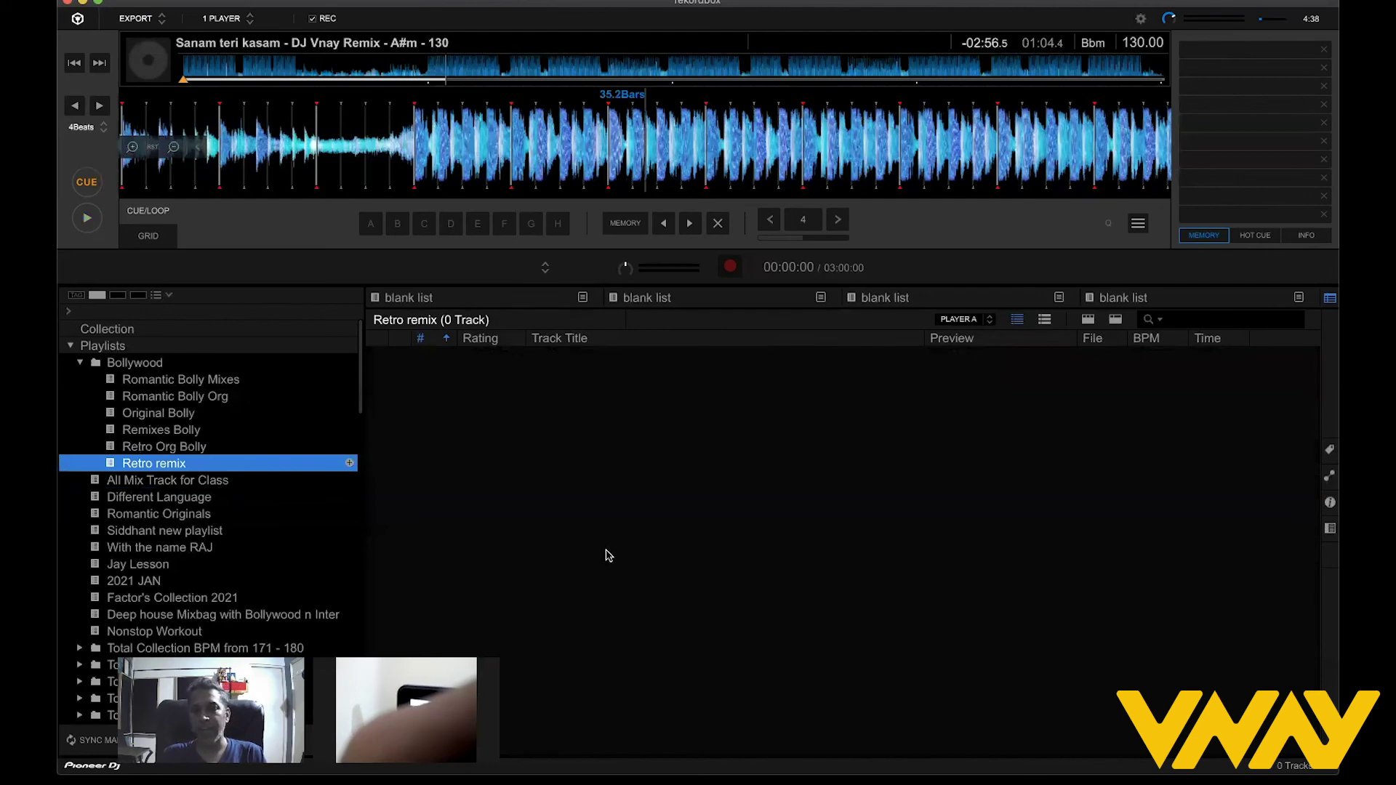
key(Down)
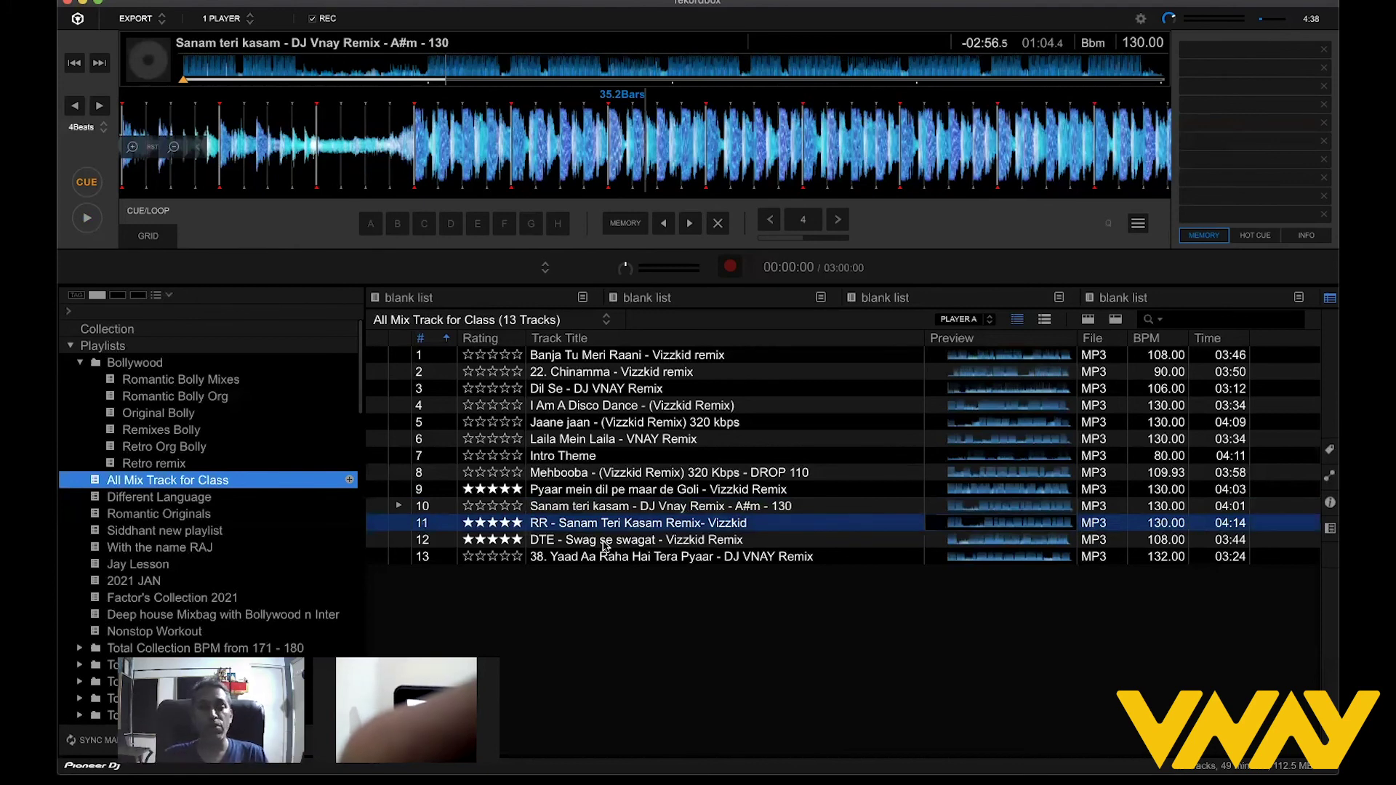
Load DTE - Swag se swagat - Vizzkid Remix and audition several points through its first third, stopping playback after the second drop begins.
click(605, 541)
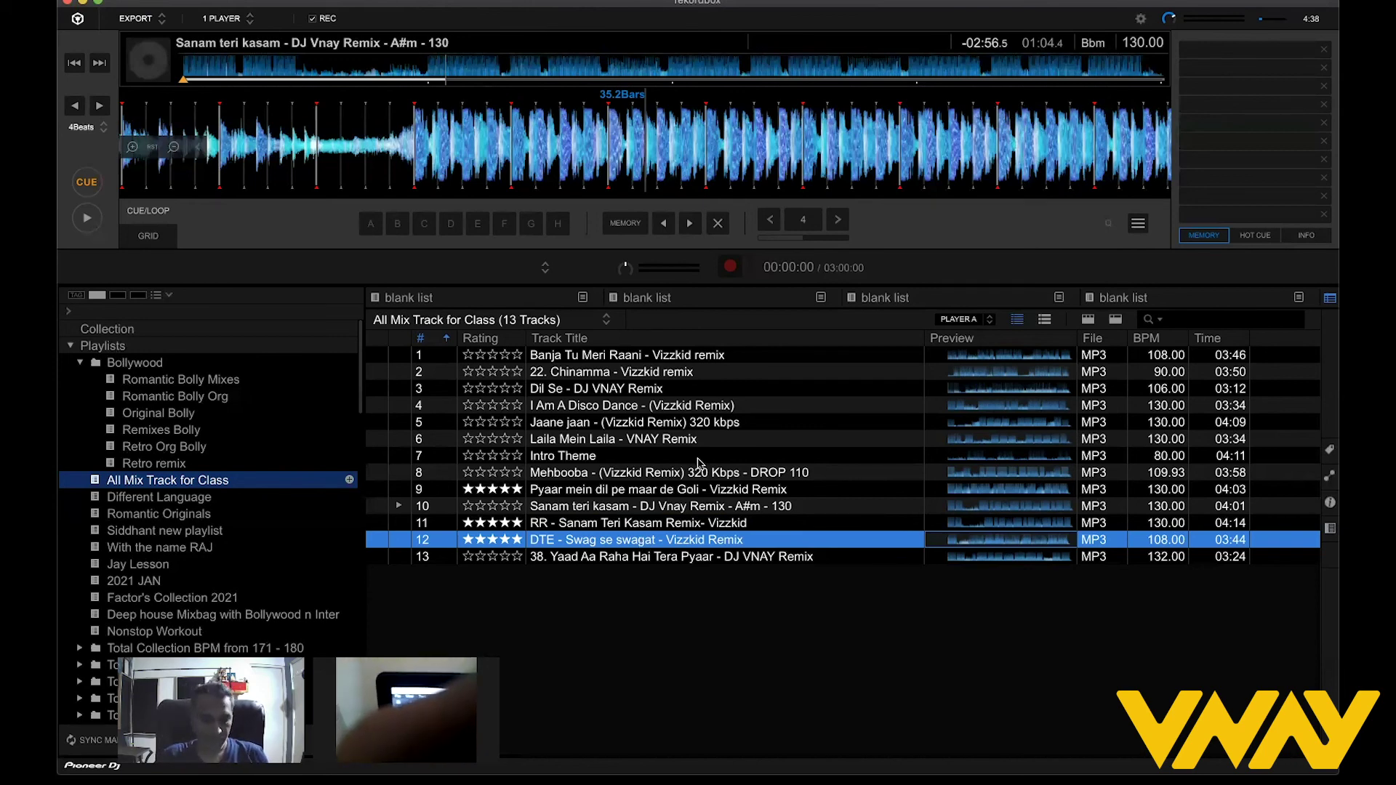
click(263, 73)
click(273, 73)
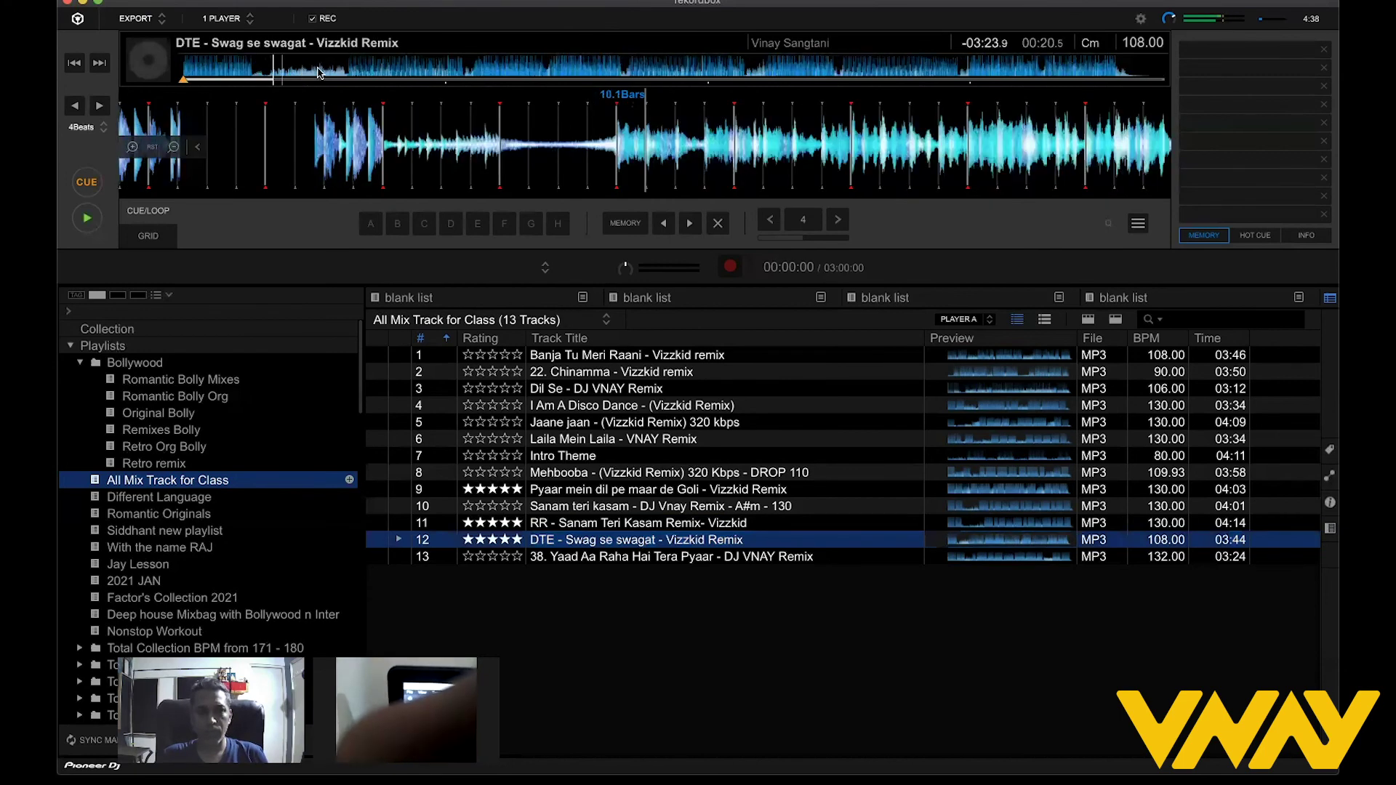
click(317, 72)
click(342, 73)
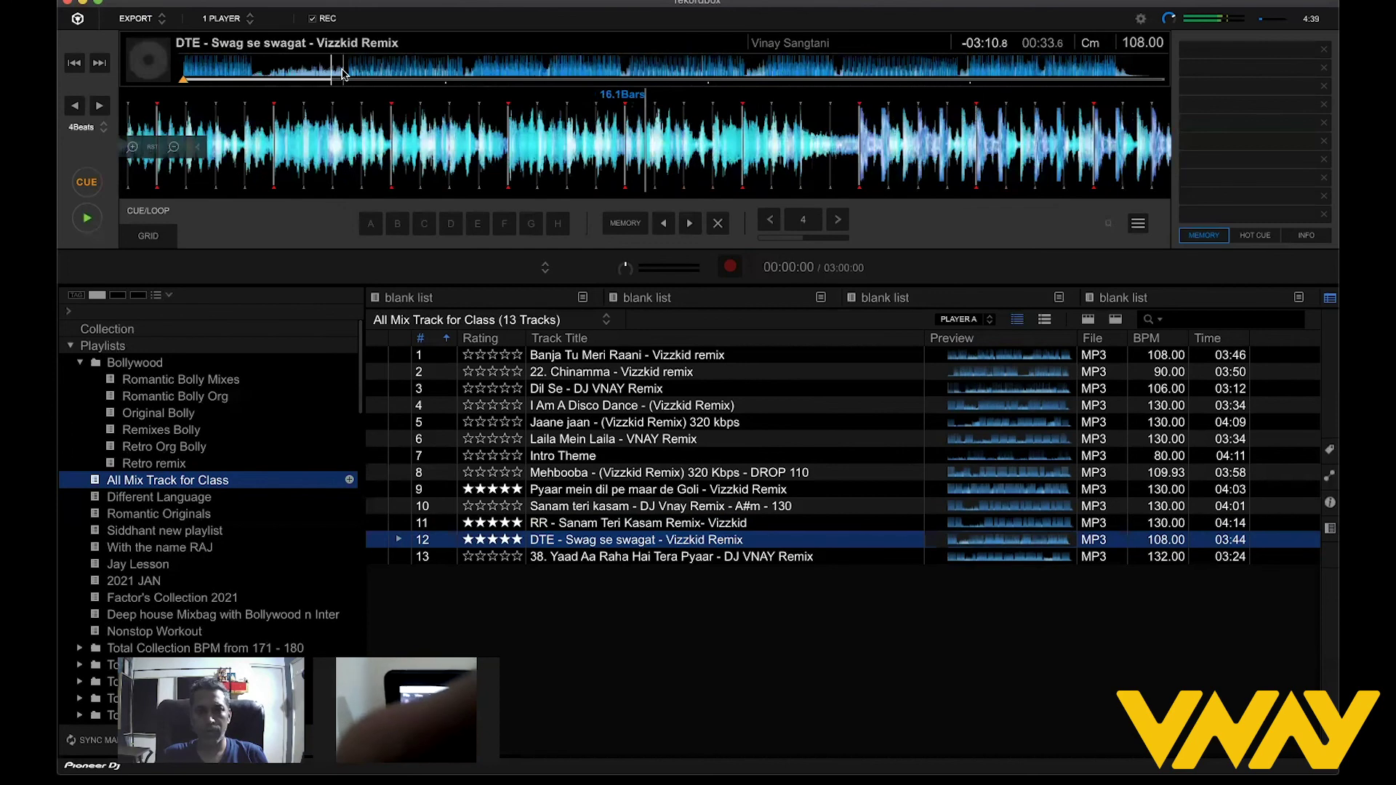
click(460, 71)
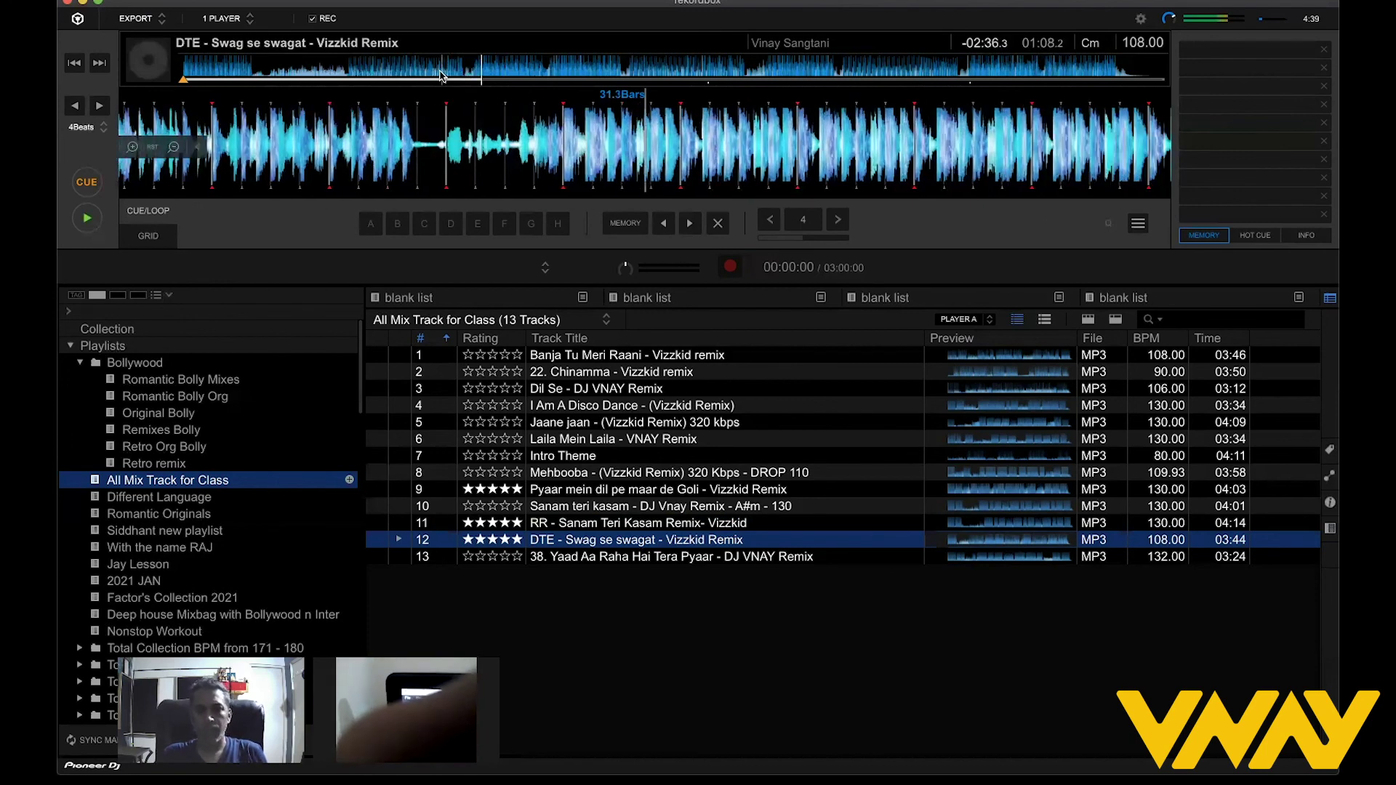
key(space)
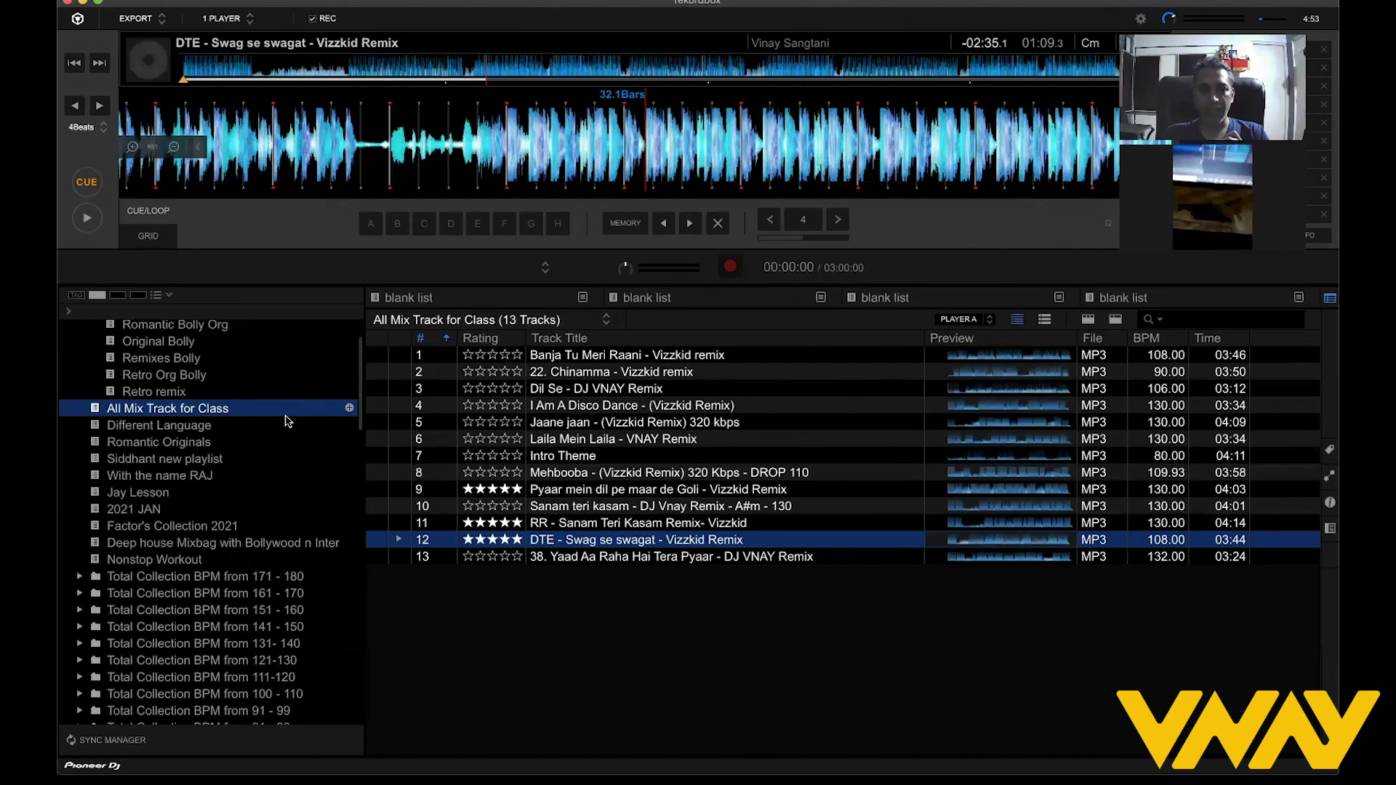
Collapse the whole Playlists tree so only the main library categories are listed.
scroll(109, 366, up, 3)
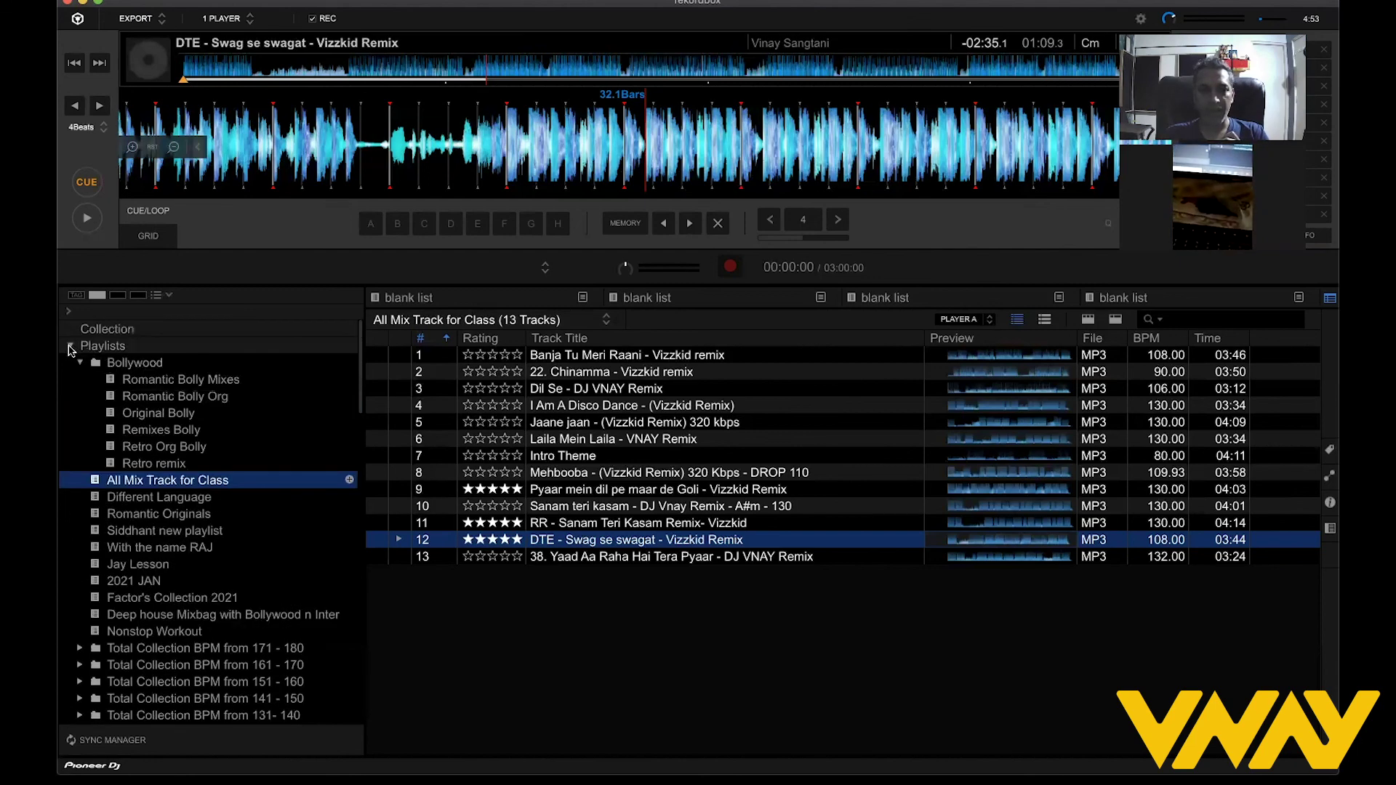
click(71, 349)
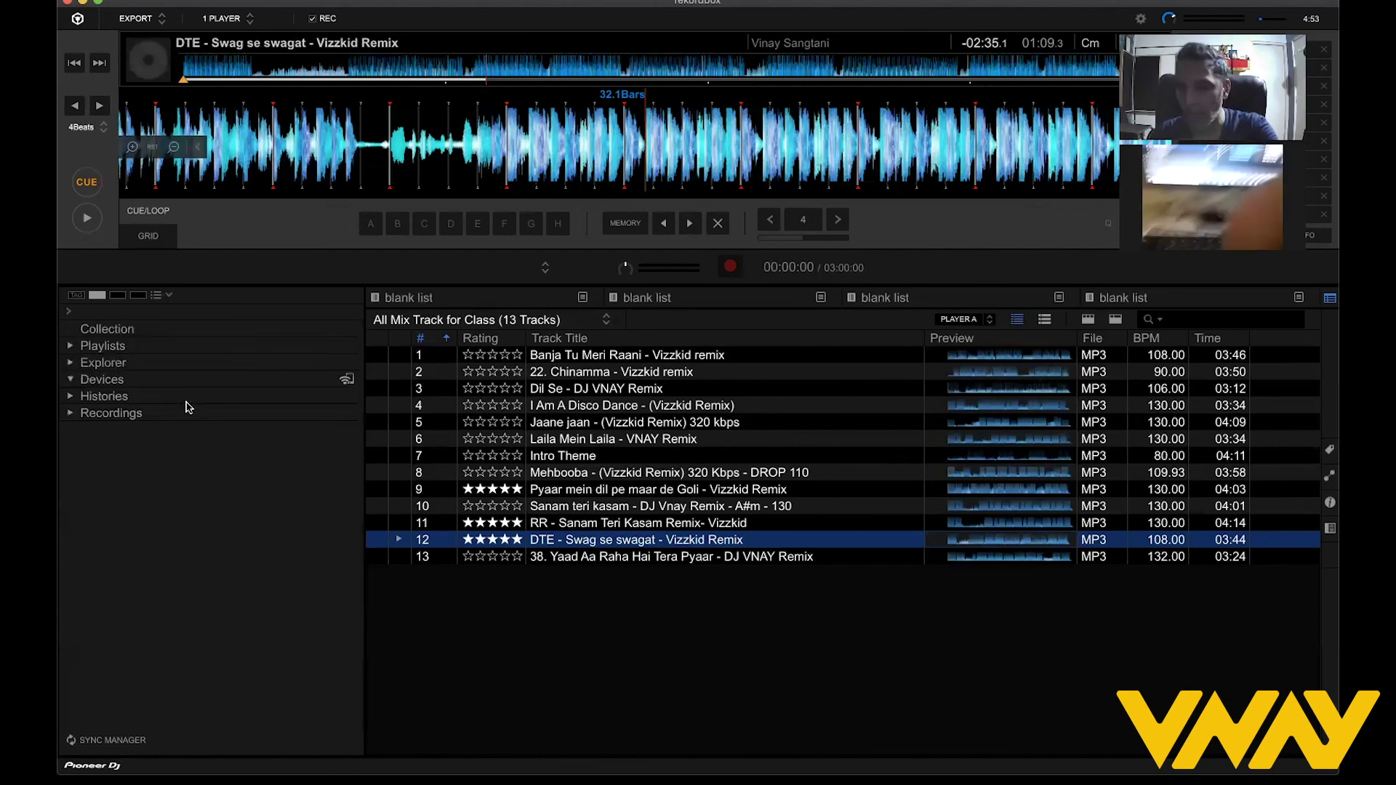